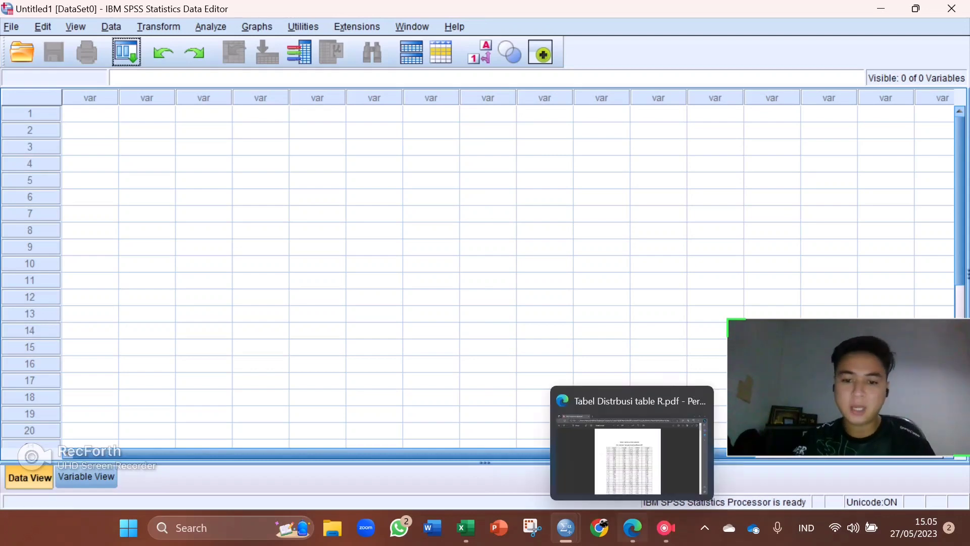
Check the r distribution table PDF in Edge, and open the Pearson validity test note in Sticky Notes.
click(633, 528)
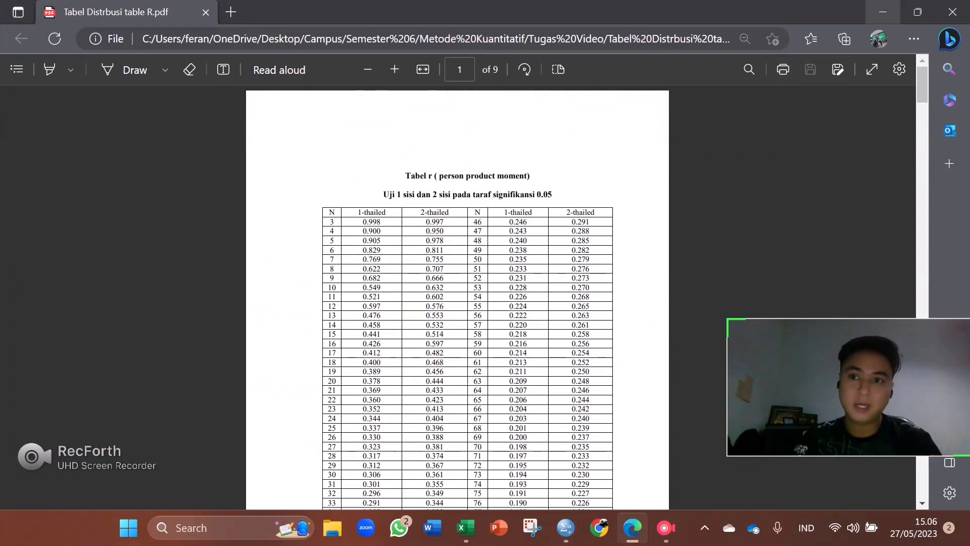
click(882, 12)
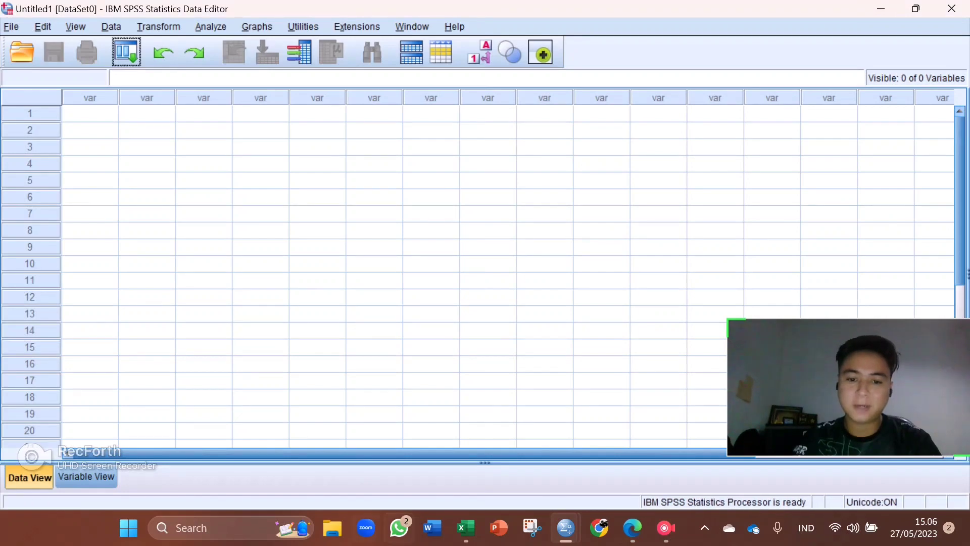
click(167, 527)
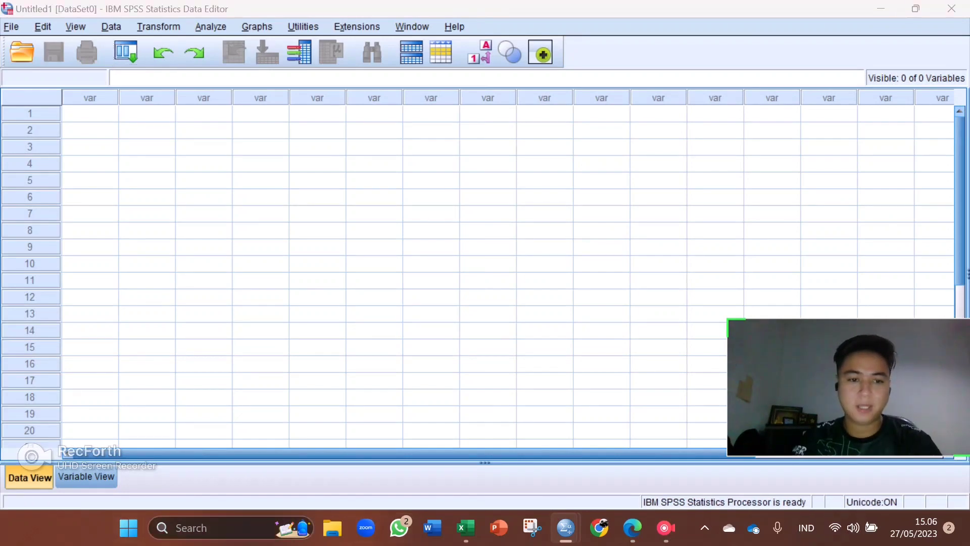
text(stick)
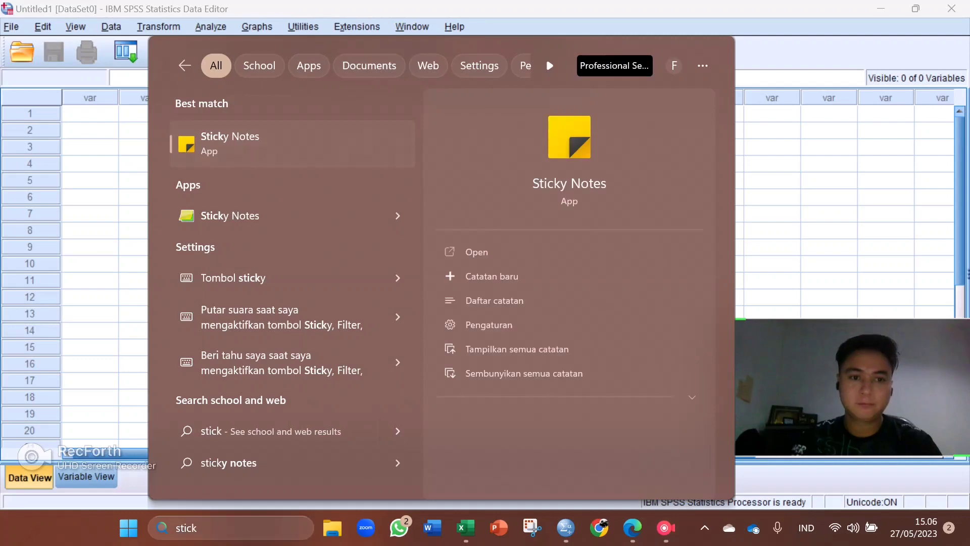
key(Return)
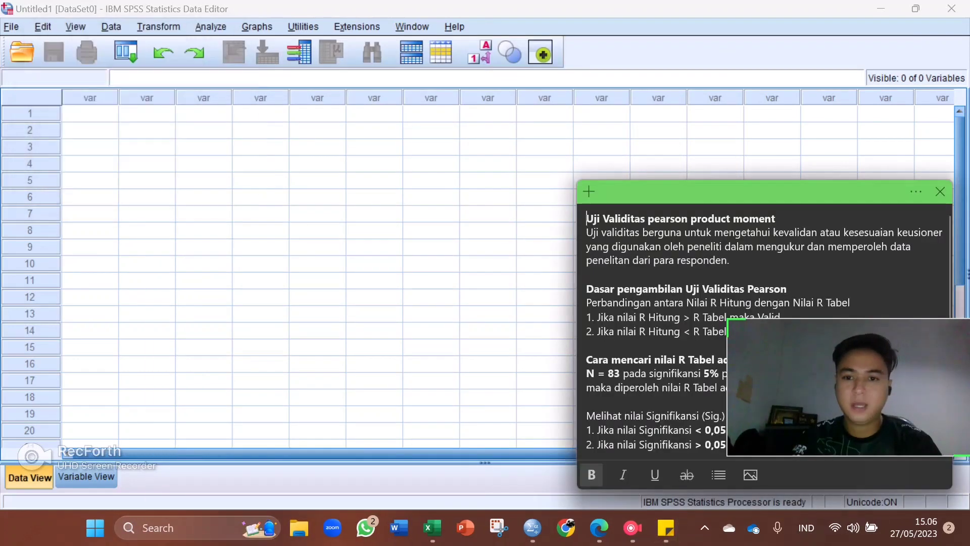
Switch to the Excel workbook and look through the X1 questionnaire tabulation from the first to the last respondent.
key(alt+Tab)
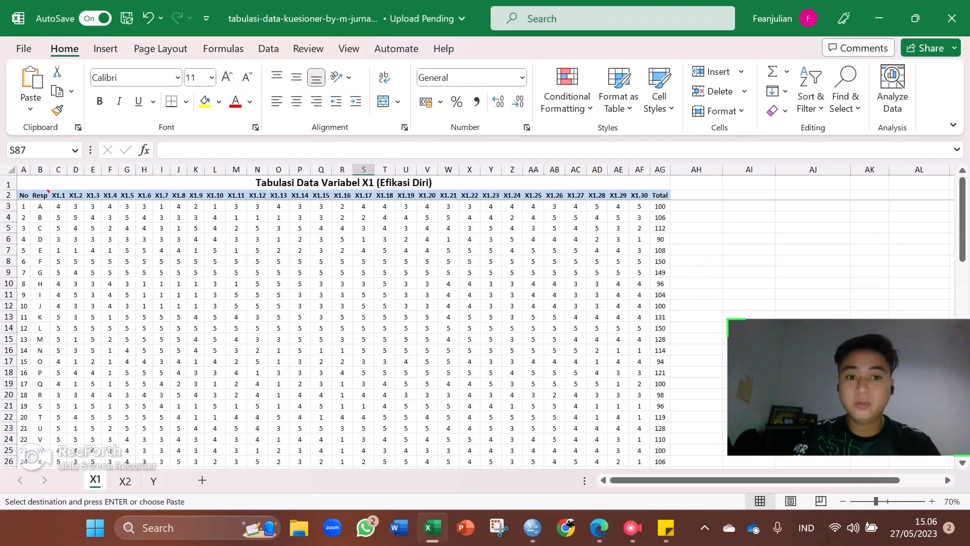
scroll(343, 323, down, 4)
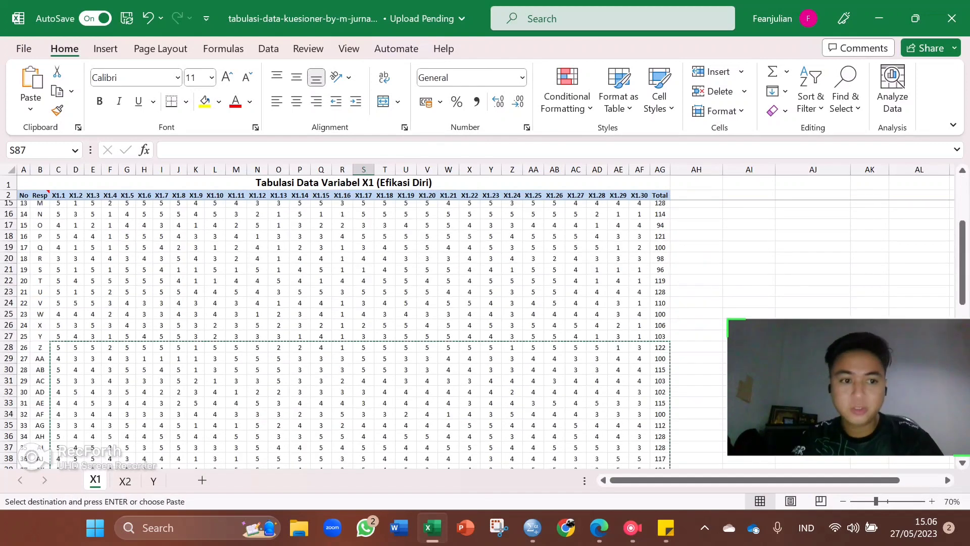
scroll(343, 323, down, 20)
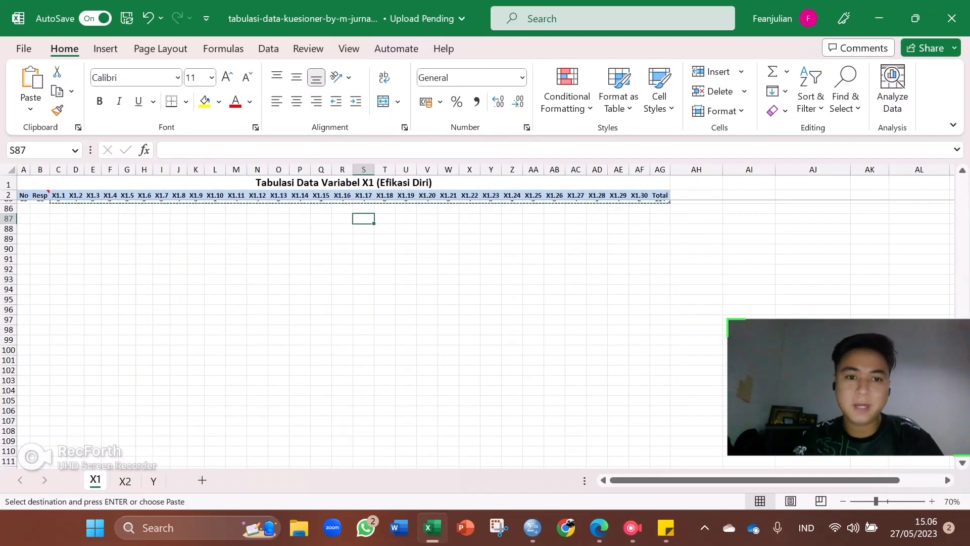
scroll(343, 324, up, 2)
click(512, 320)
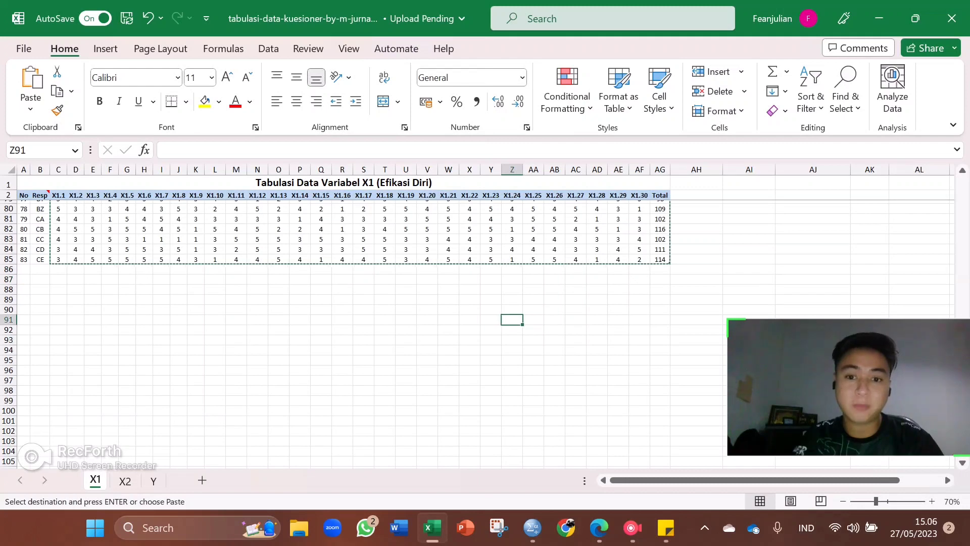
scroll(343, 323, up, 4)
scroll(343, 324, up, 20)
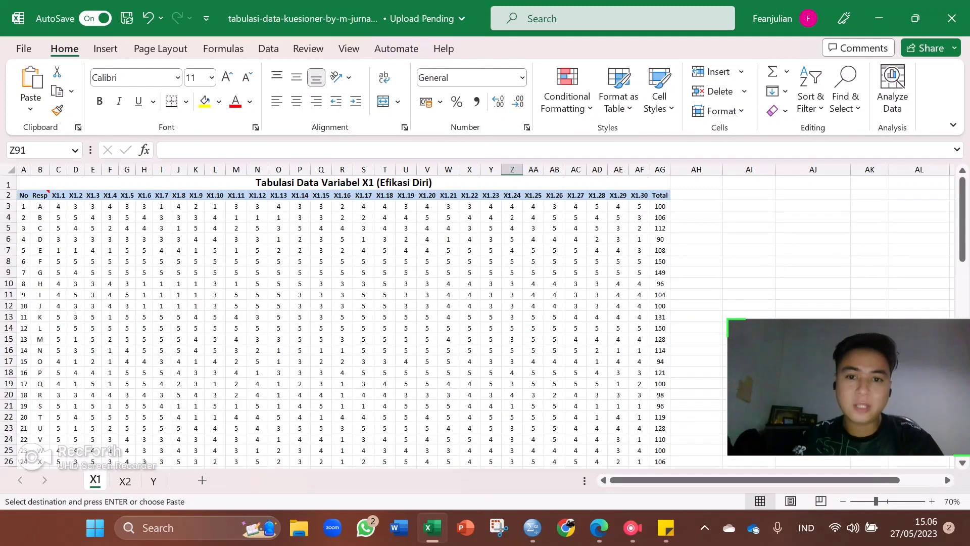
click(696, 227)
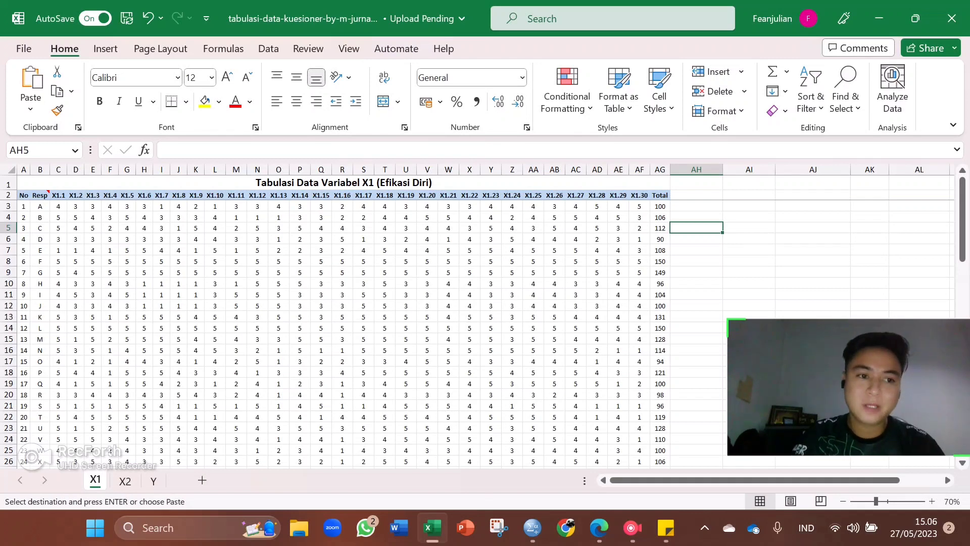
Copy the X1 item scores and totals in C3:AG85 from Excel into the empty SPSS dataset, starting at the first cell.
drag(58, 206, 667, 457)
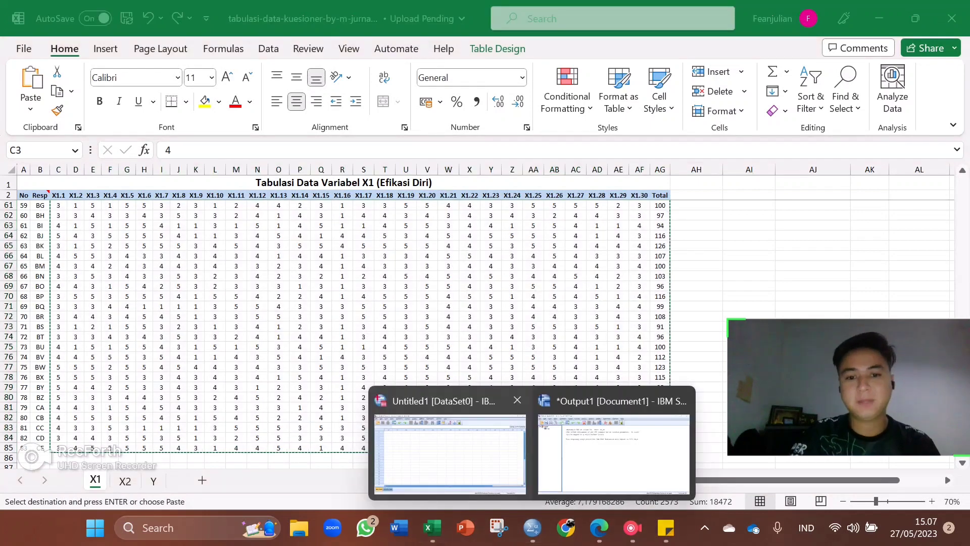
click(455, 442)
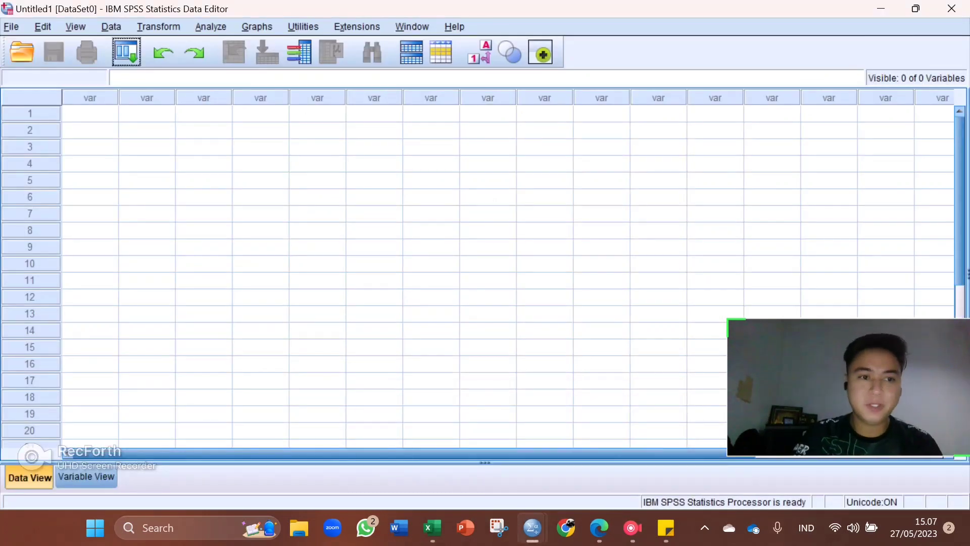
click(90, 113)
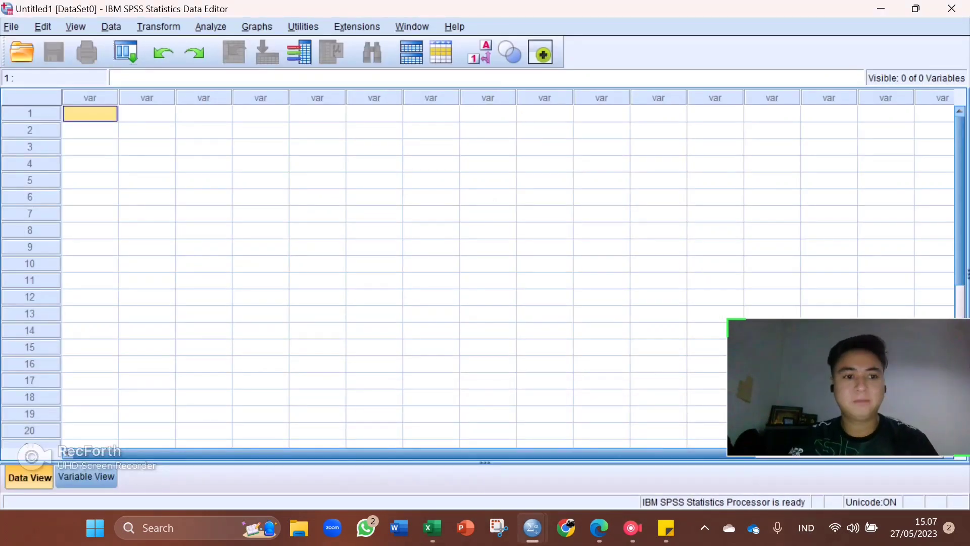
key(ctrl+v)
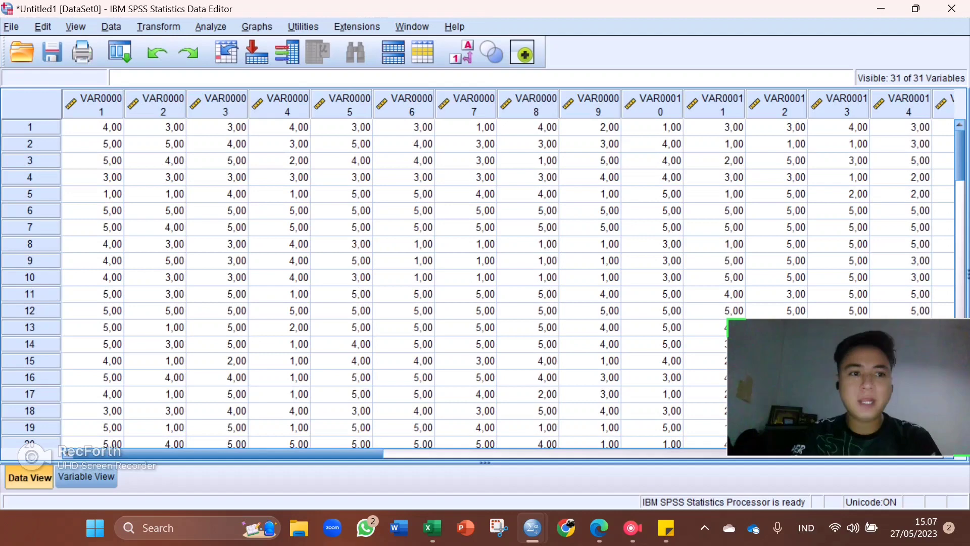
Look through the pasted dataset down its rows and across to the last variable.
scroll(485, 277, down, 15)
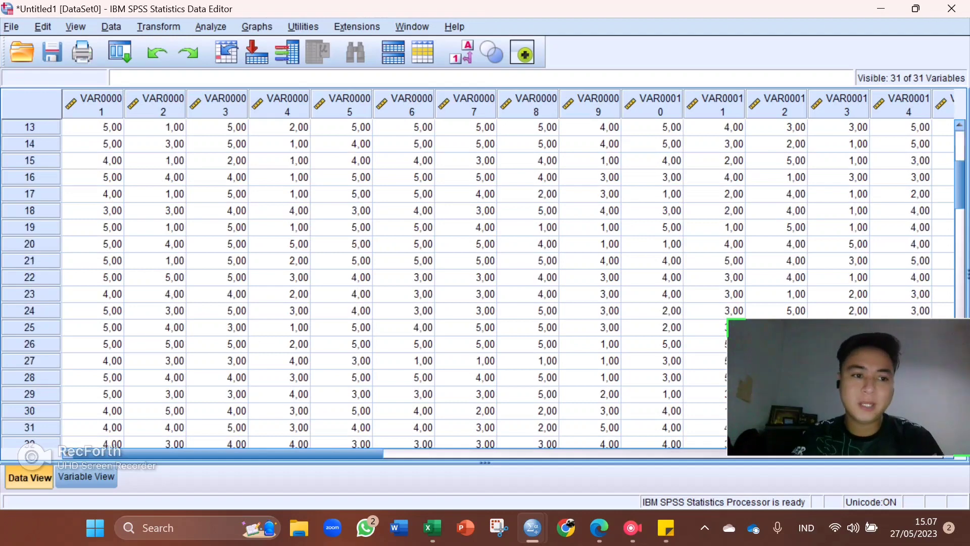
scroll(485, 278, down, 9)
scroll(485, 278, up, 18)
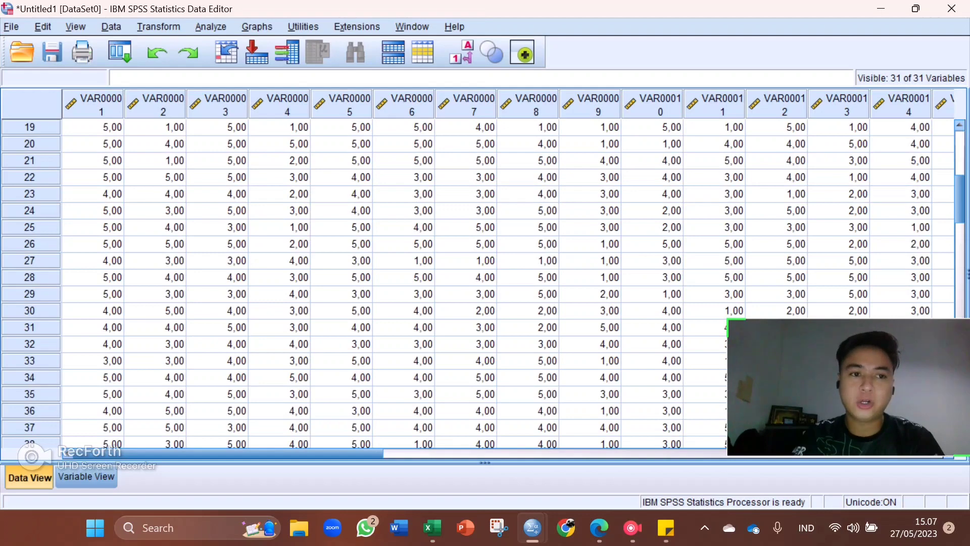
drag(227, 454, 687, 454)
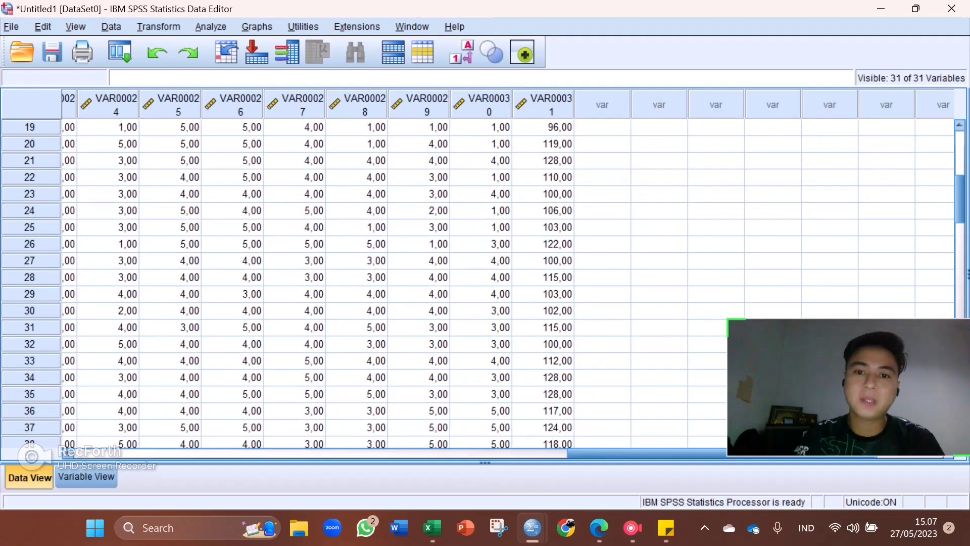
scroll(354, 283, up, 5)
scroll(354, 283, up, 1)
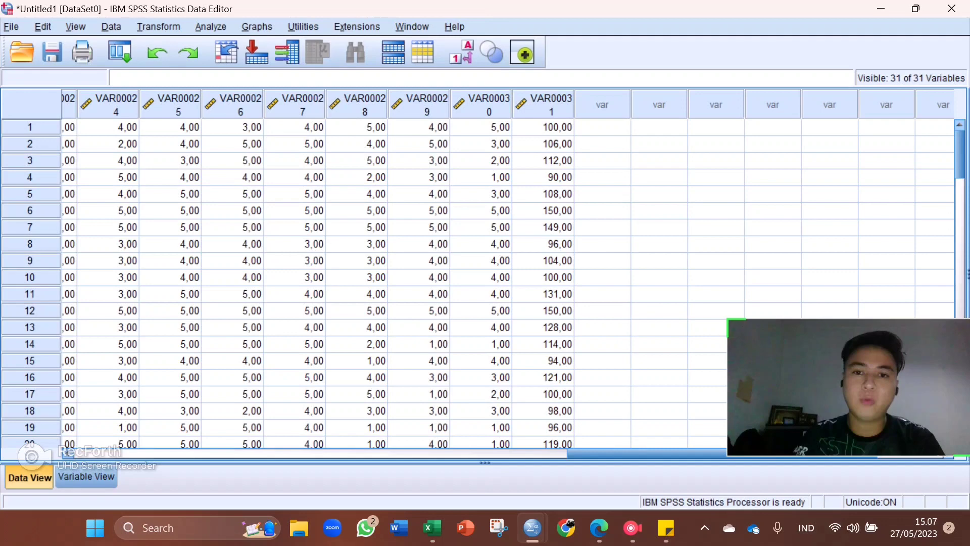
drag(657, 453, 163, 453)
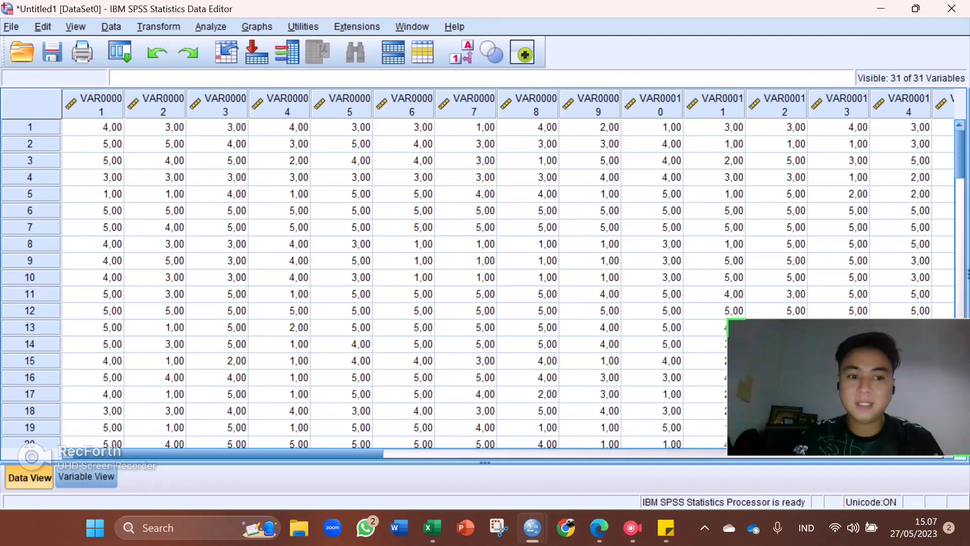
Replace VAR000 with X in all the variable names and check the new column headings in the data sheet.
click(86, 477)
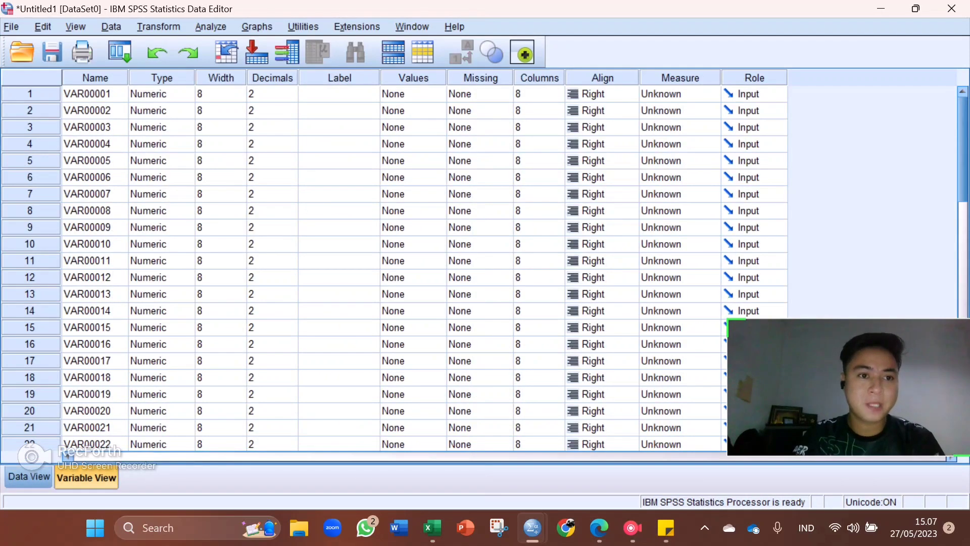
click(95, 78)
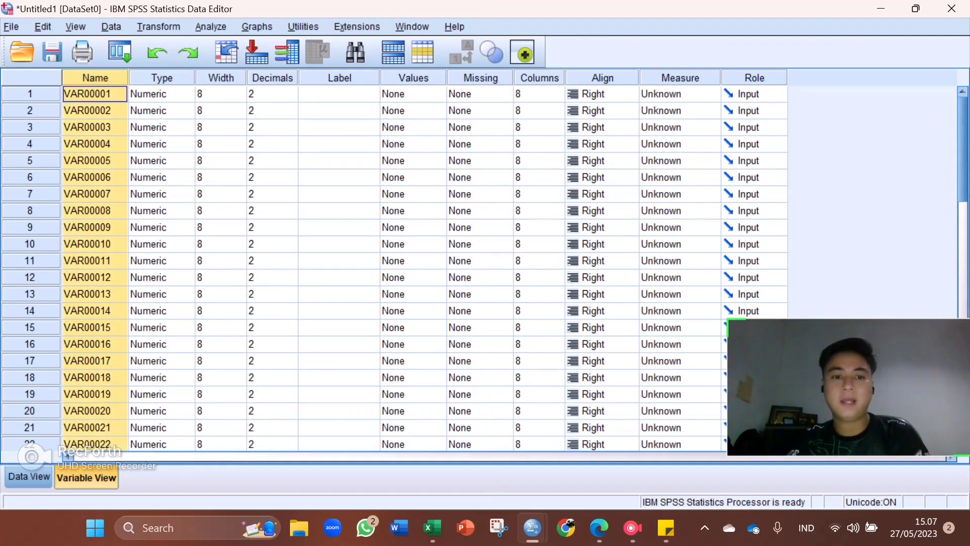
key(alt+Tab)
key(ctrl+f)
click(359, 187)
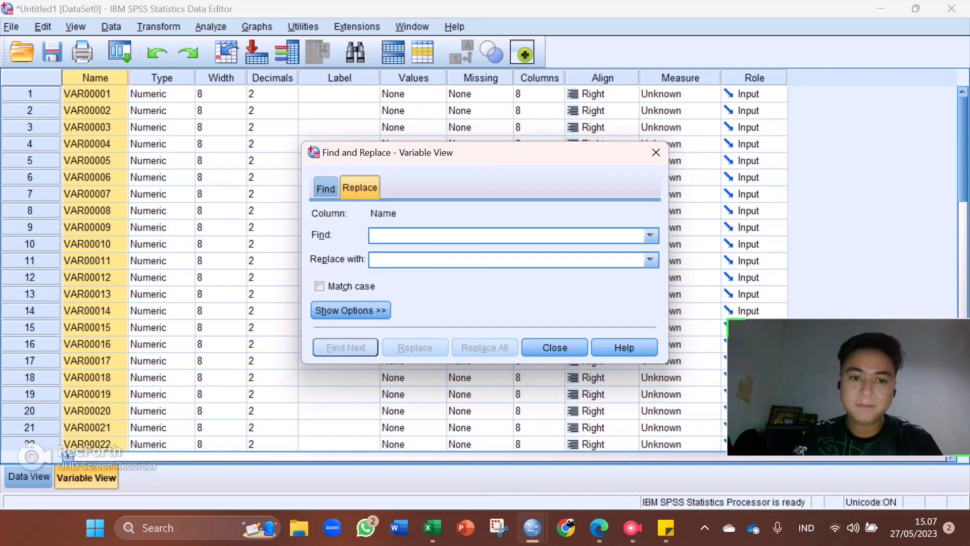
text(VAR000)
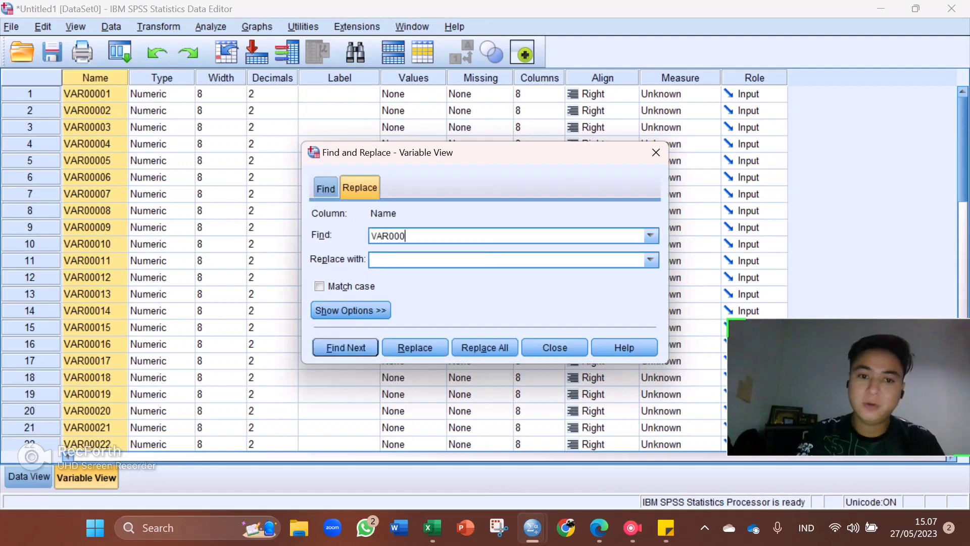
key(Tab)
text(X)
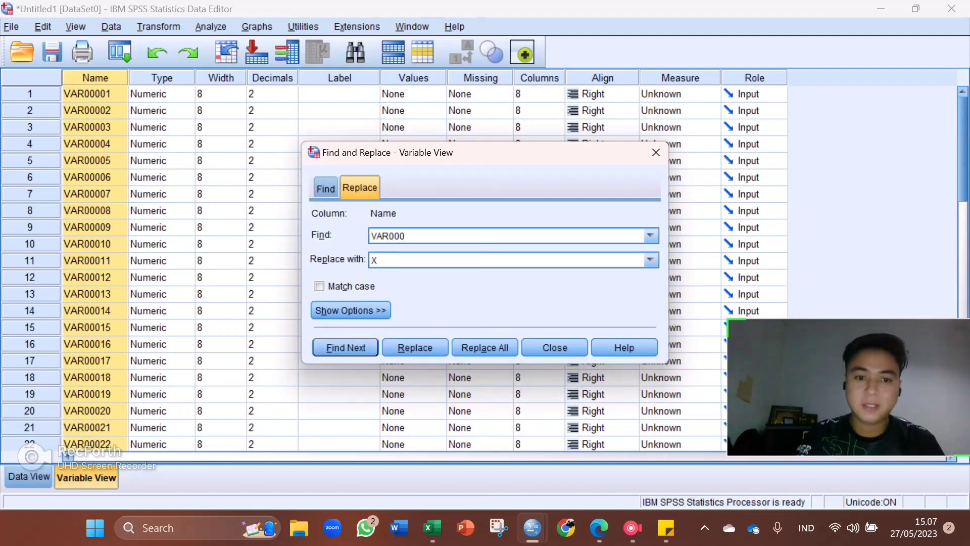
click(485, 348)
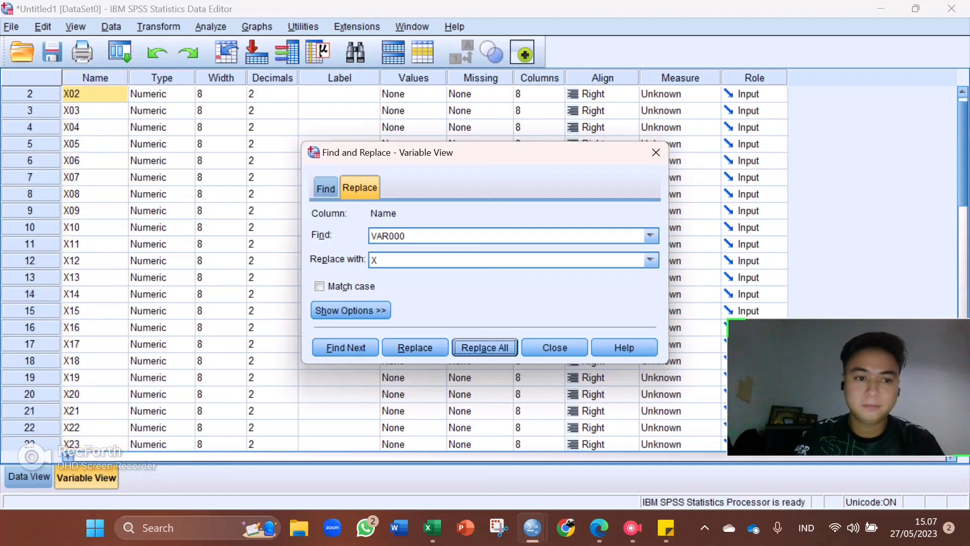
click(555, 348)
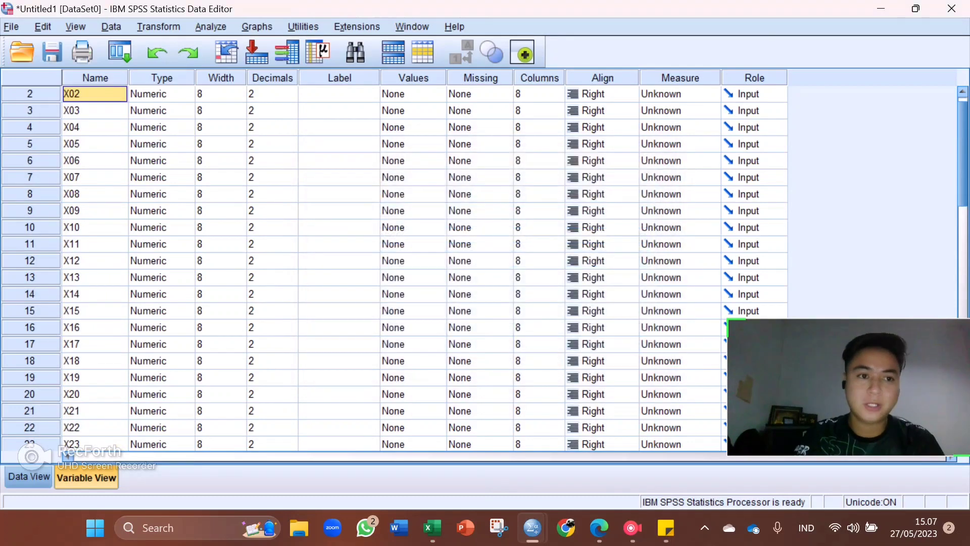
scroll(394, 268, up, 1)
click(29, 476)
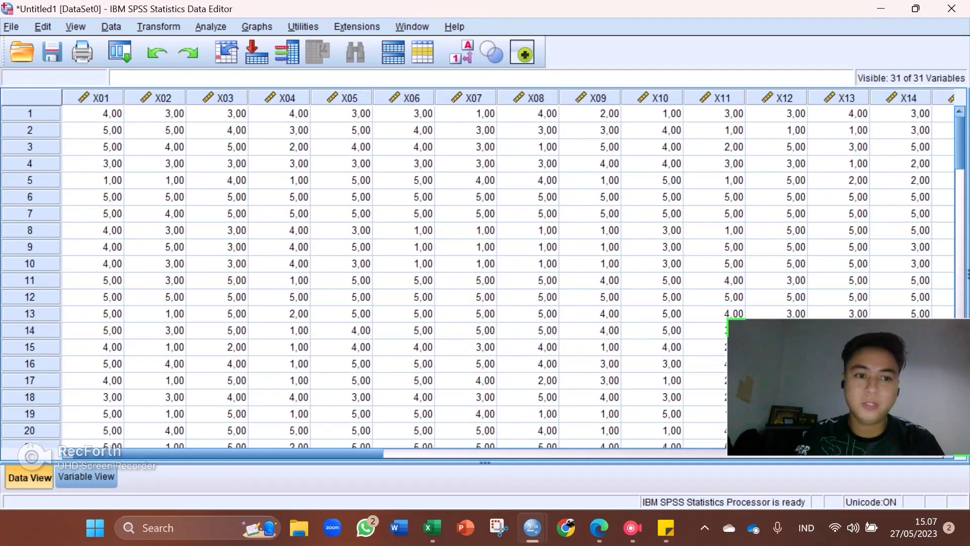
Rename the last variable, in row 31, as Total.
key(ctrl+t)
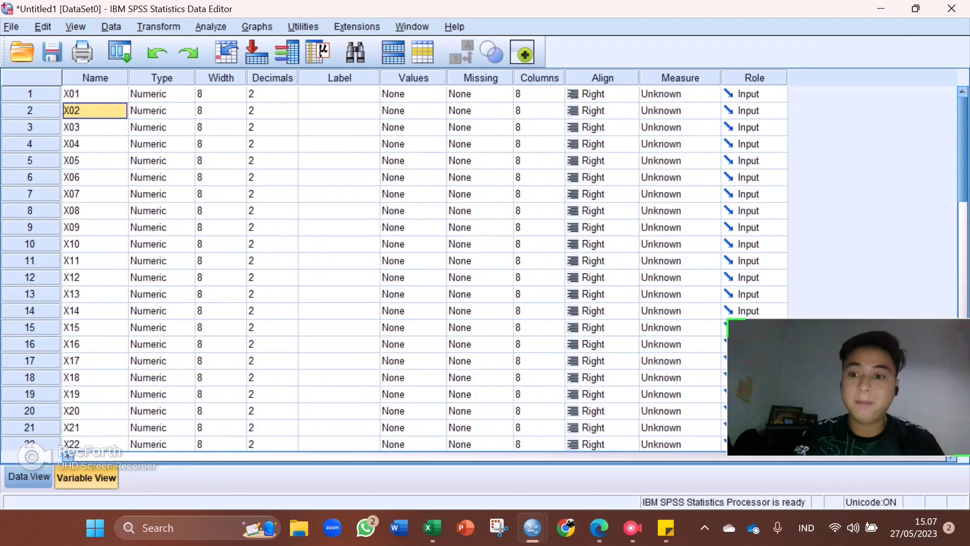
scroll(66, 454, down, 6)
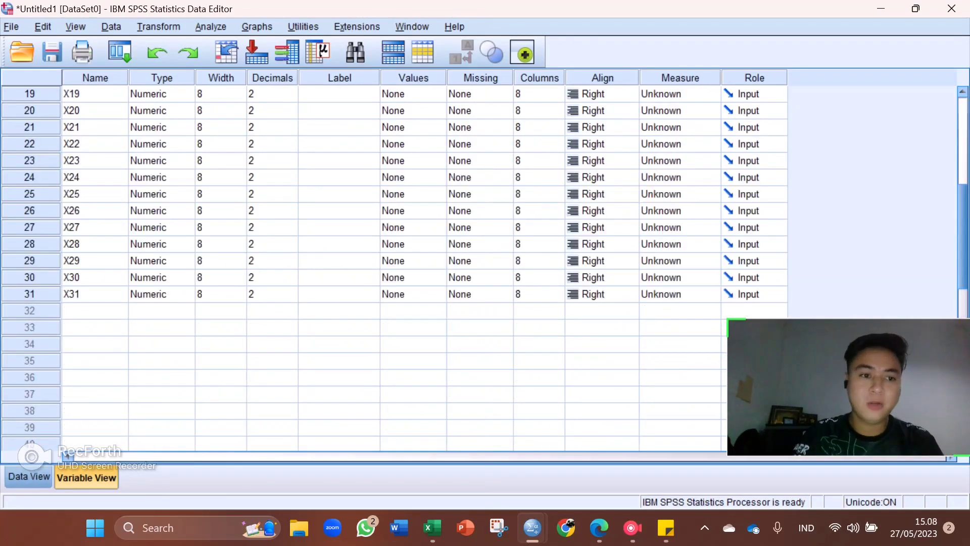
key(ctrl+Down)
text(t)
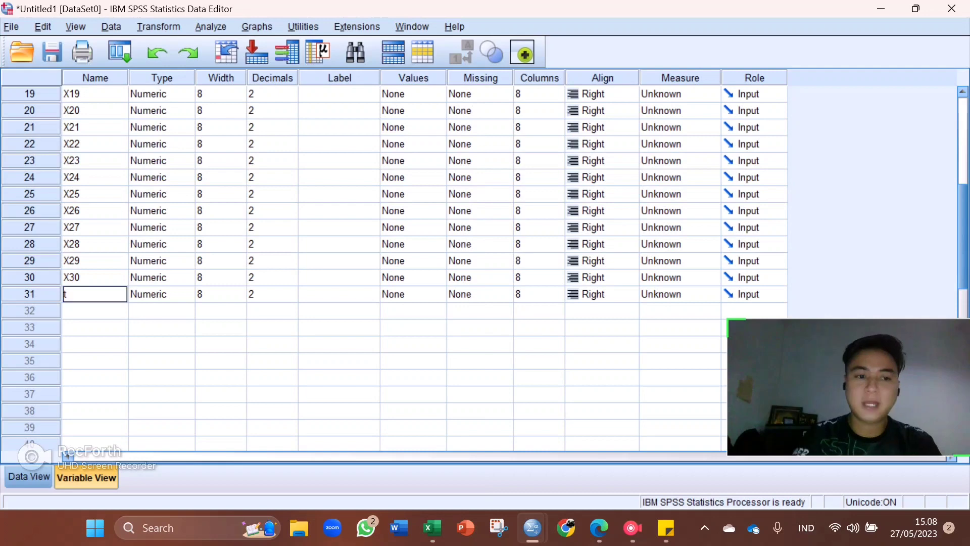
text(Total)
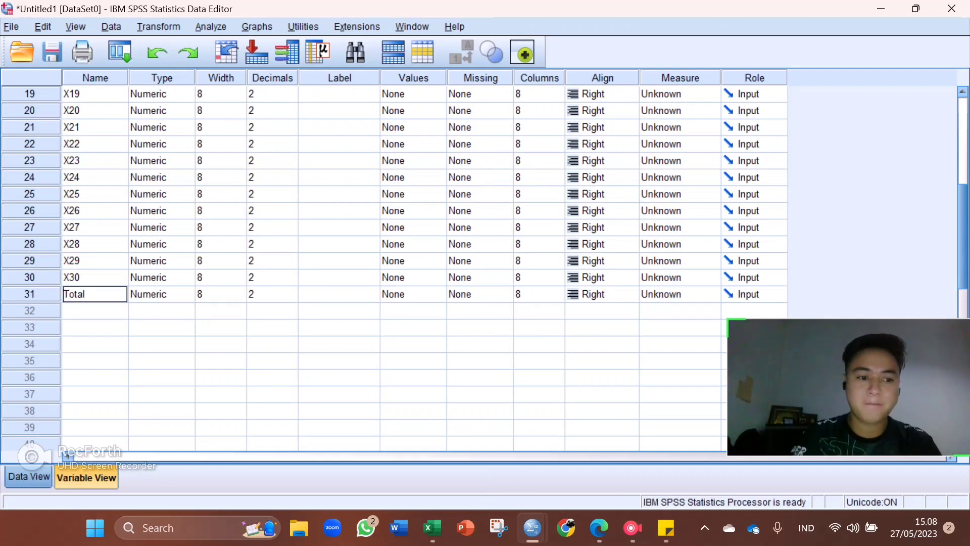
Run a two-tailed Pearson bivariate correlation on all variables from X01 to X30 plus Total, with significant correlations flagged.
click(29, 477)
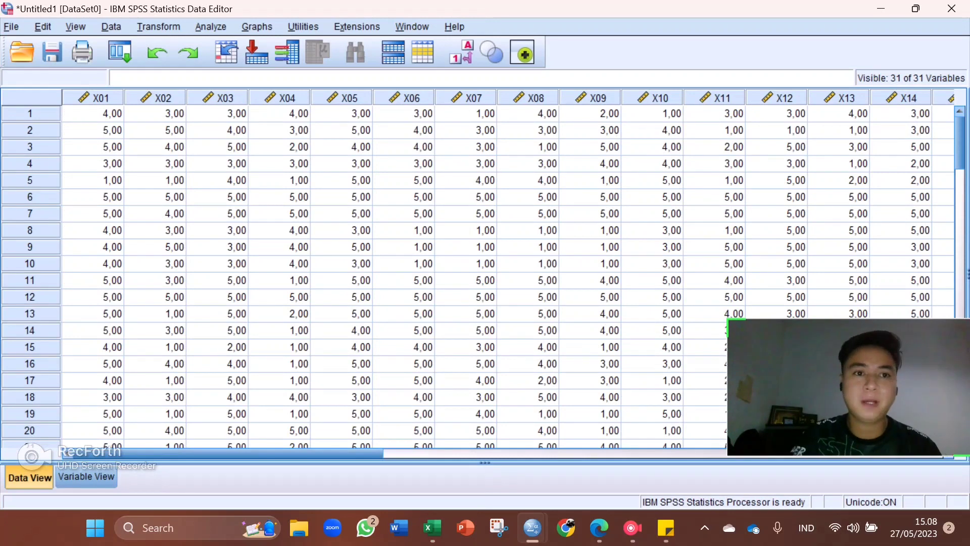
key(alt+a)
key(c)
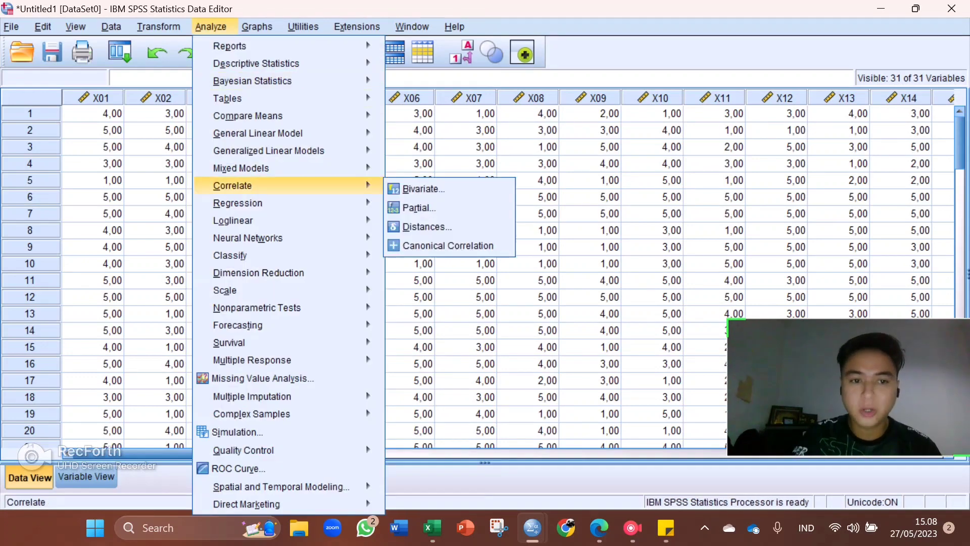
key(Right)
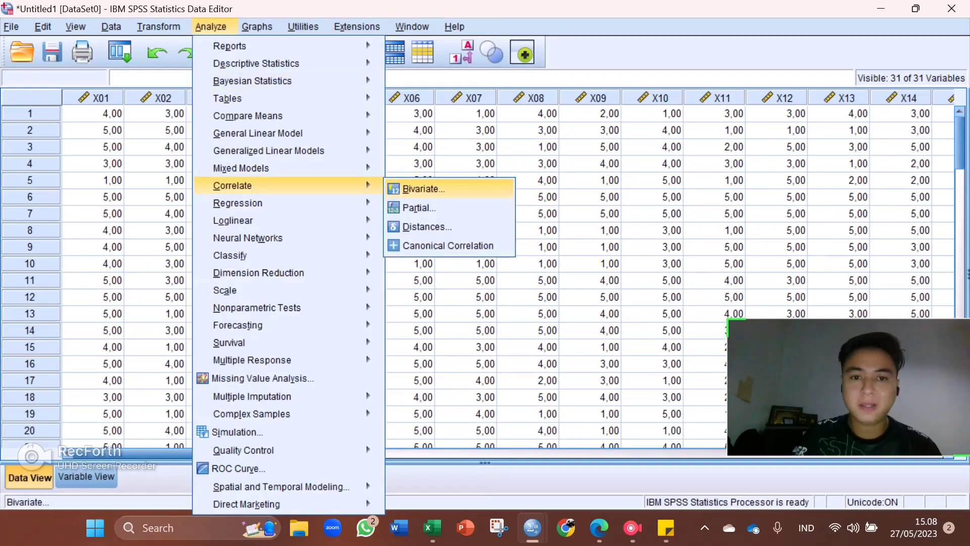
key(Return)
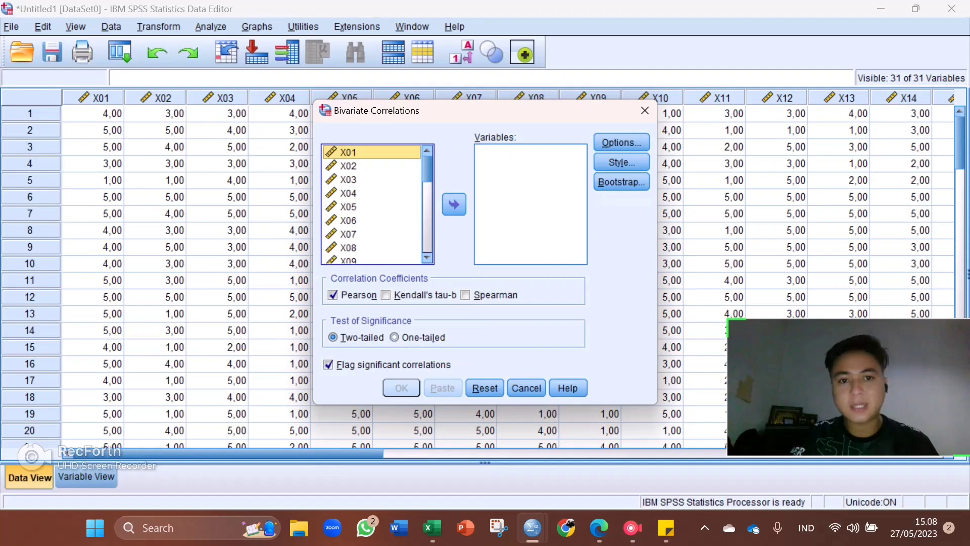
scroll(377, 203, down, 7)
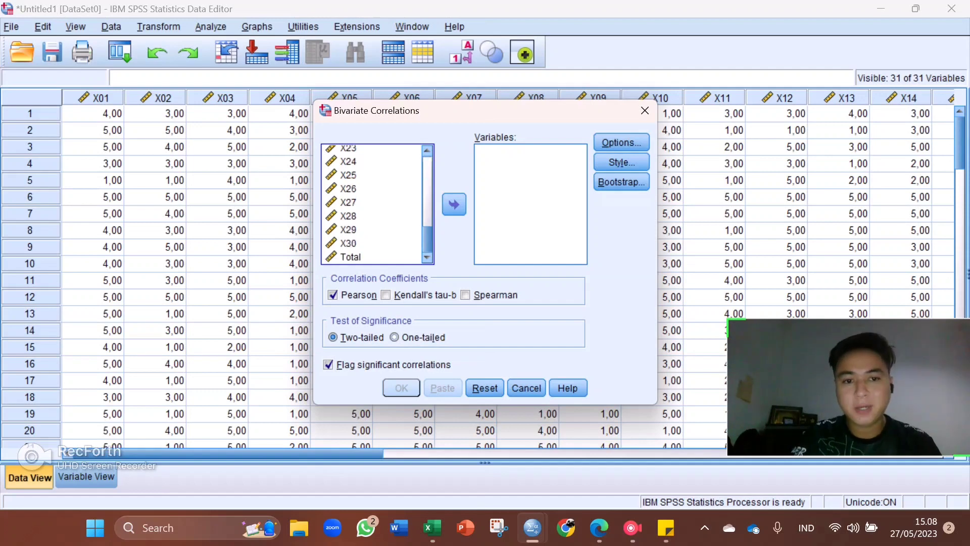
key(ctrl+a)
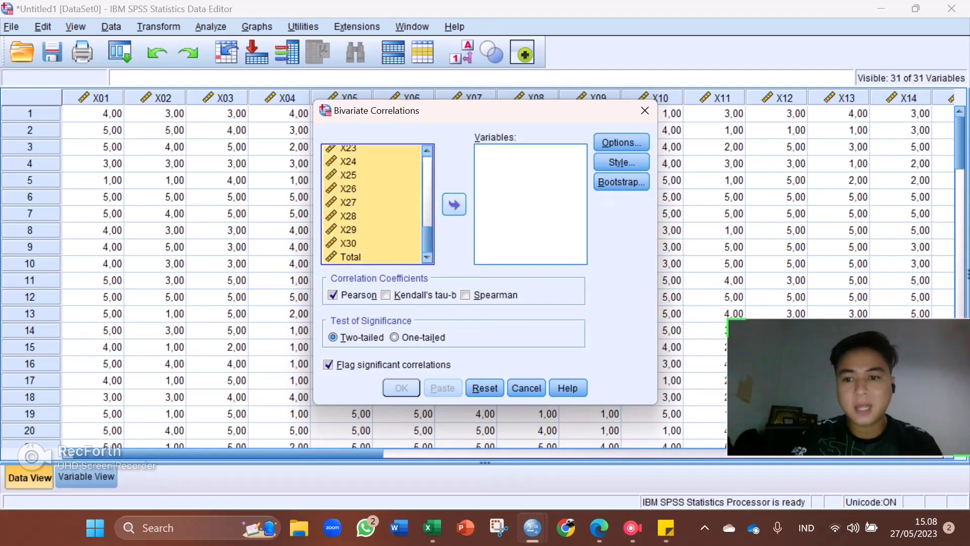
click(454, 204)
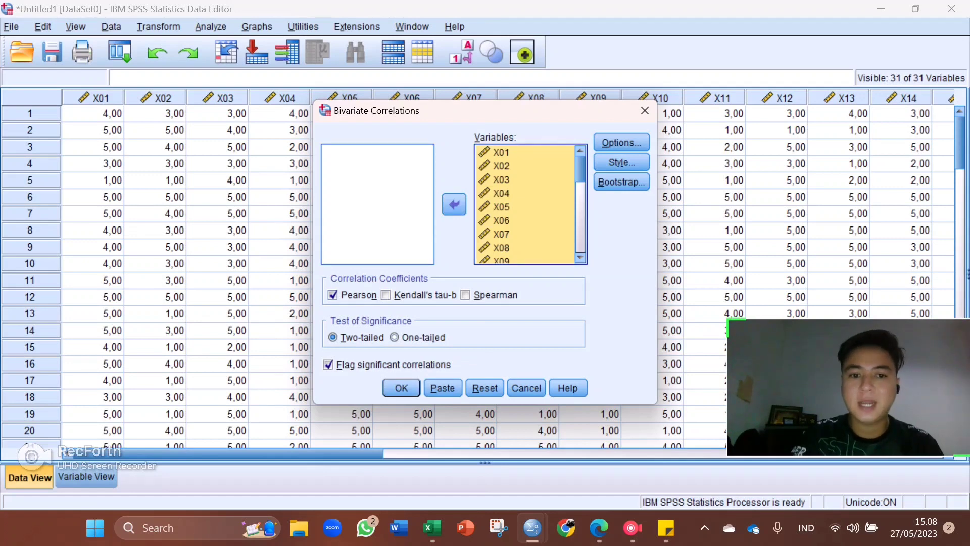
key(Return)
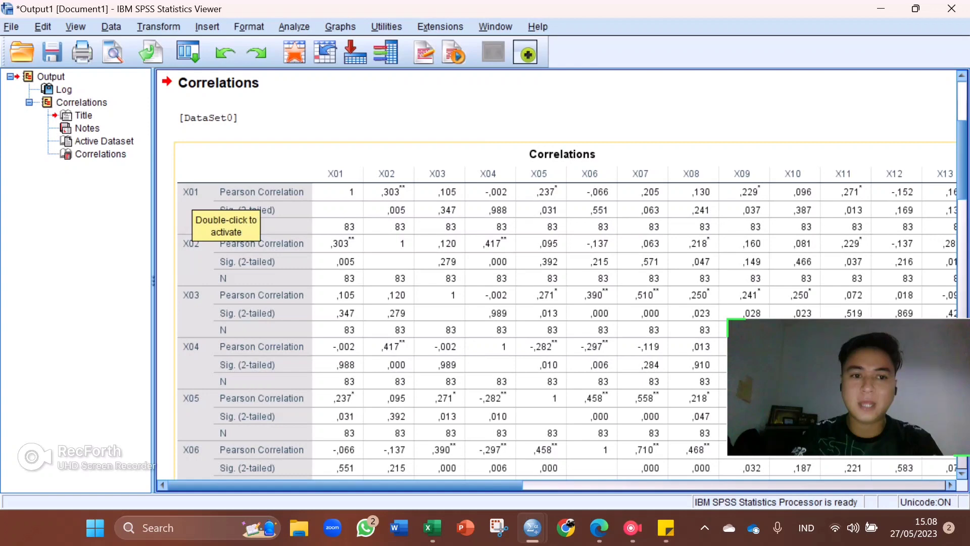
Look through the Correlations table down to the Total row and across to the Total column.
scroll(202, 207, down, 10)
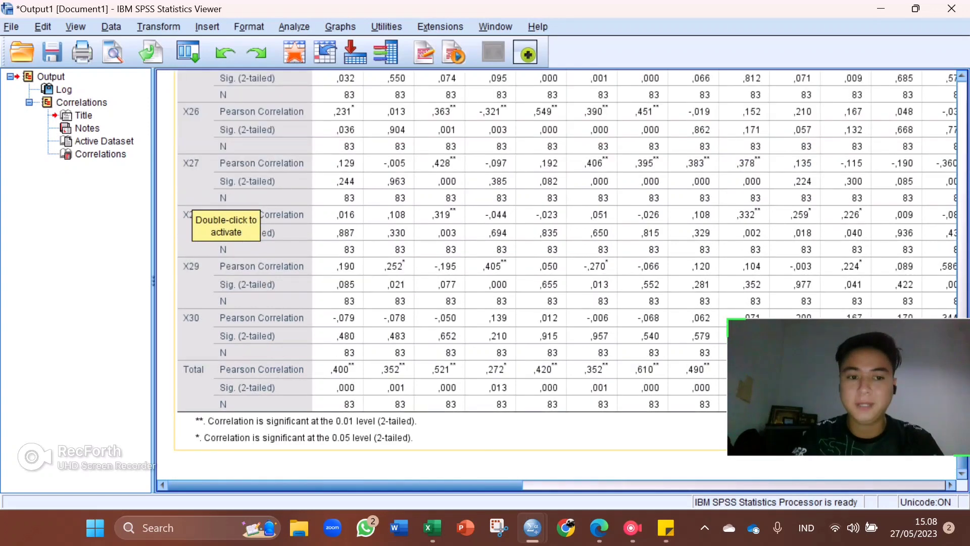
scroll(203, 212, up, 8)
scroll(197, 207, up, 6)
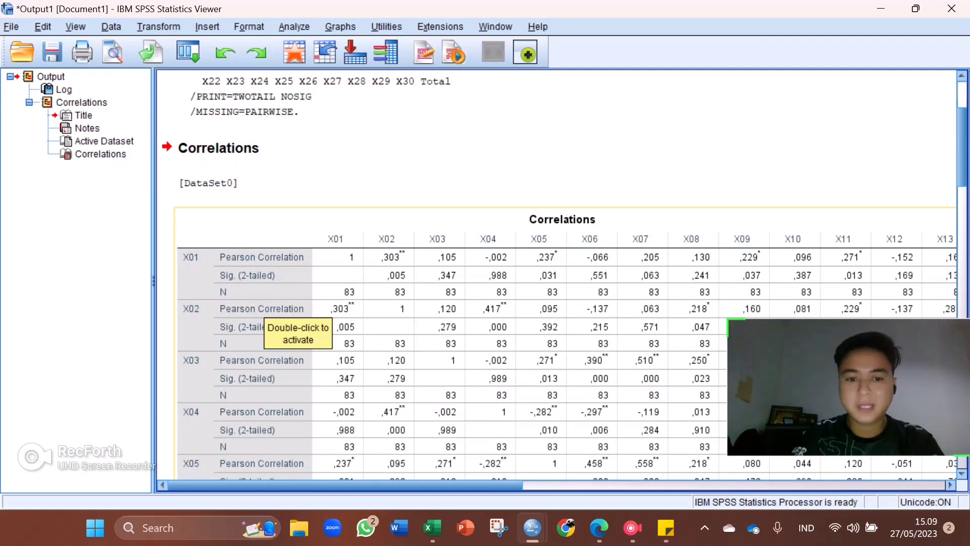
scroll(265, 308, right, 10)
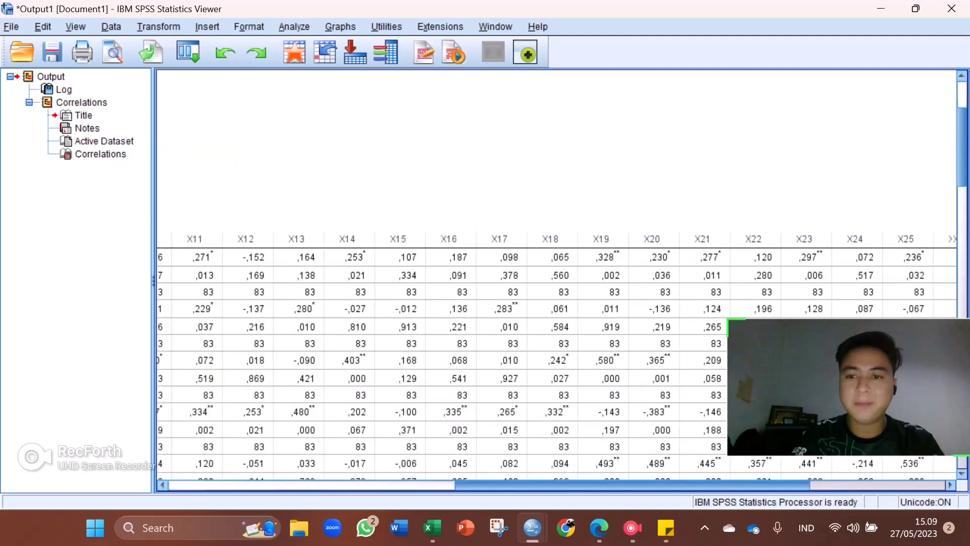
scroll(847, 404, right, 6)
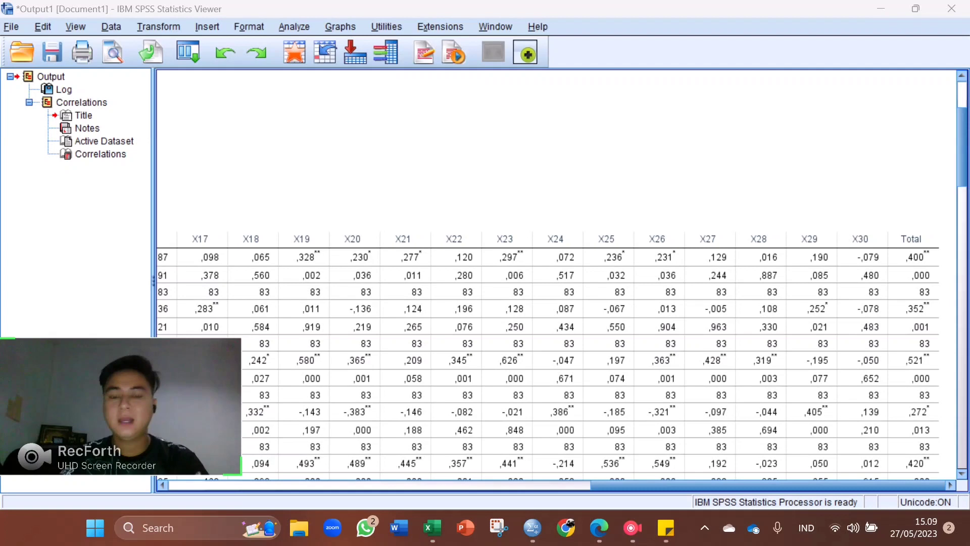
Switch to the validity test note in Sticky Notes, move it off the Total column, and highlight the "R Hitung > R Tabel maka Valid" rule.
mouse_move(666, 527)
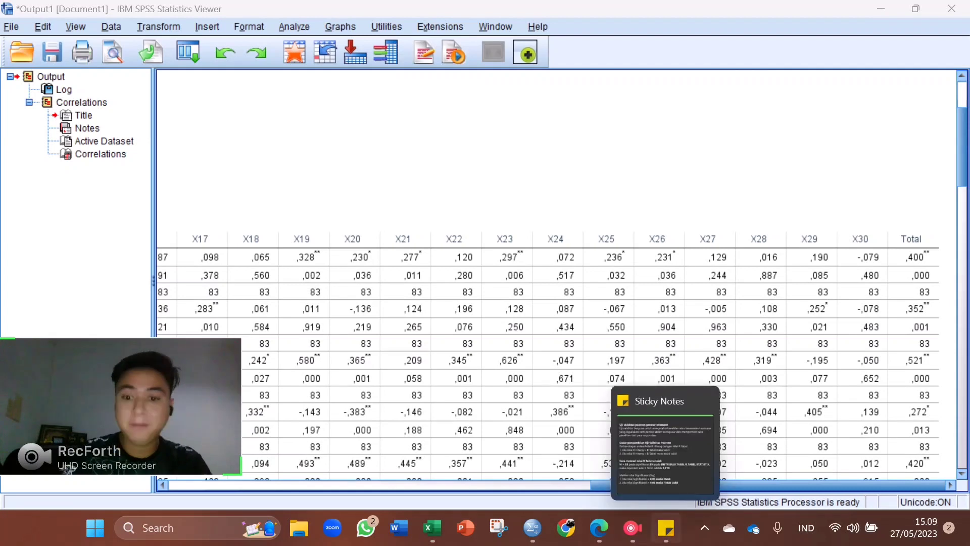
click(665, 445)
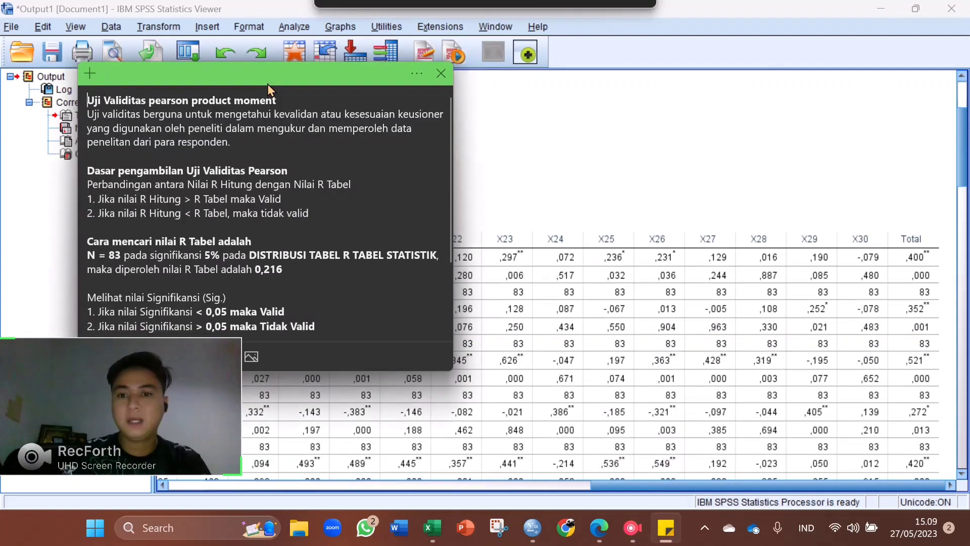
drag(268, 86, 214, 58)
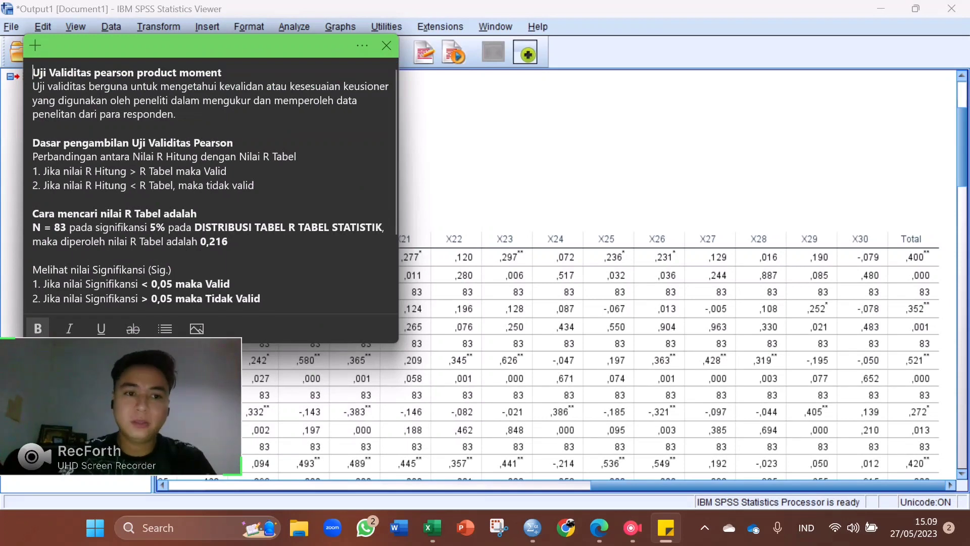
drag(44, 171, 228, 172)
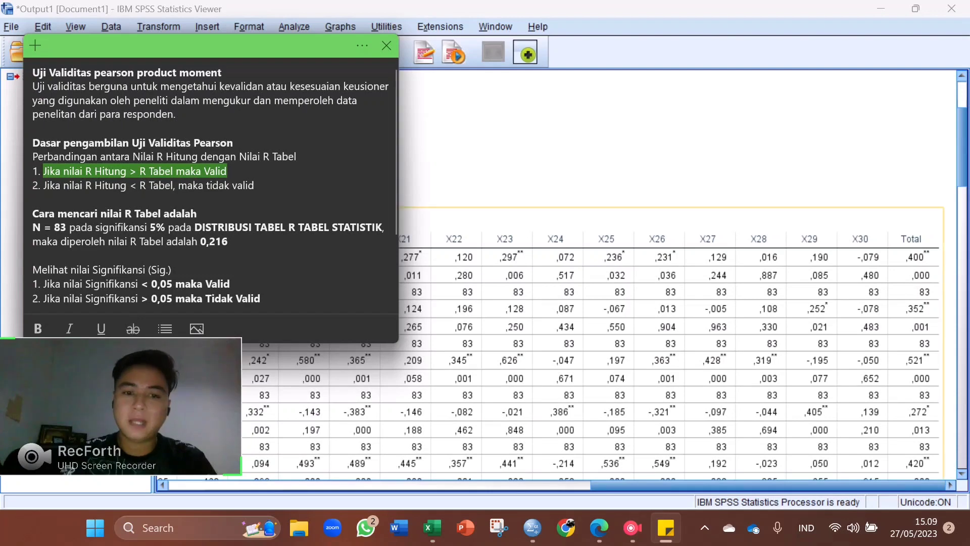
Return to the SPSS output and check the Correlations table from the X01 row labels across to the Total column.
click(632, 323)
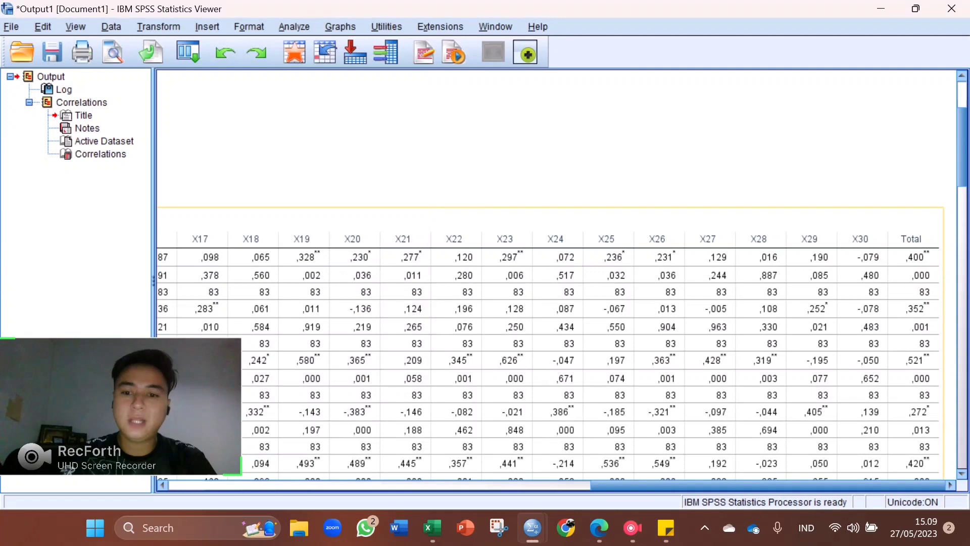
scroll(556, 323, left, 15)
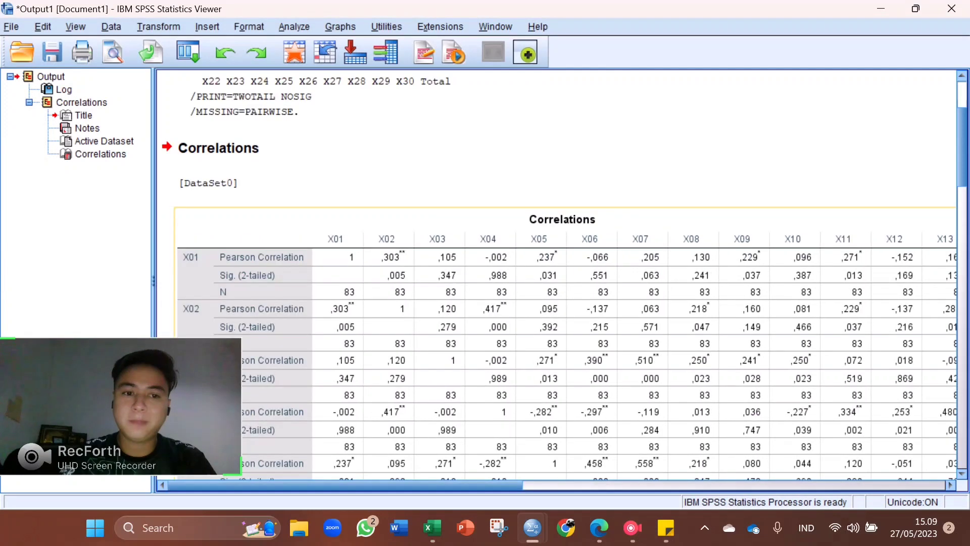
scroll(555, 323, right, 15)
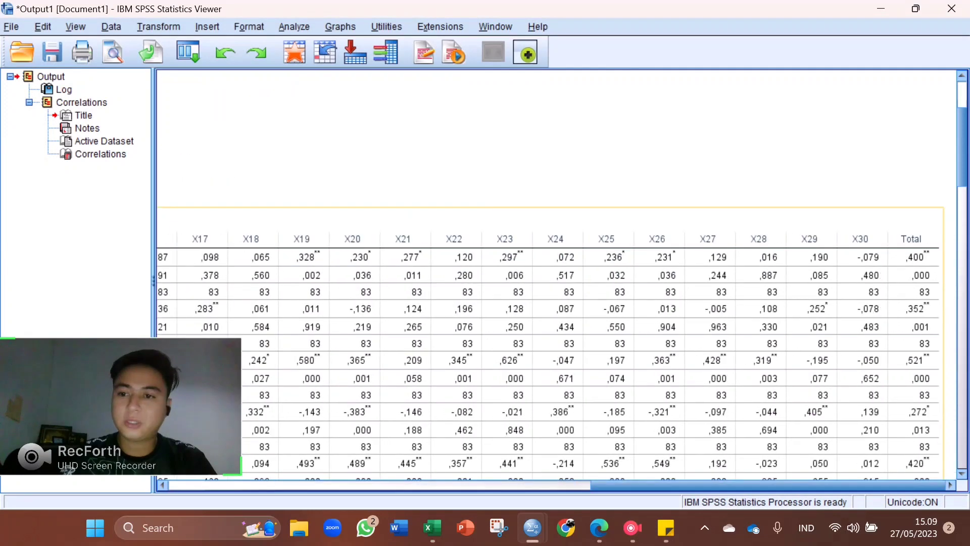
In the sticky note, delete the redundant word TABEL between DISTRIBUSI and R TABEL STATISTIK.
click(666, 527)
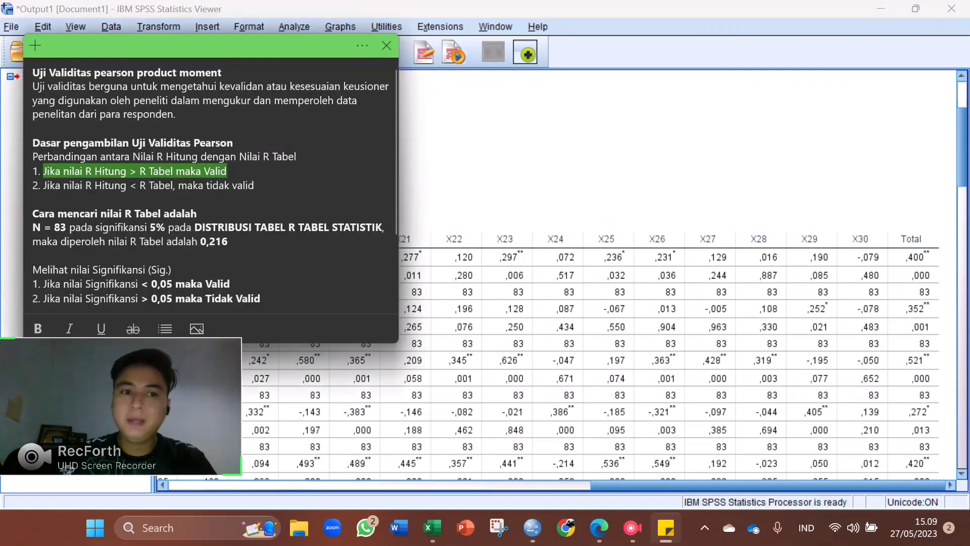
click(256, 185)
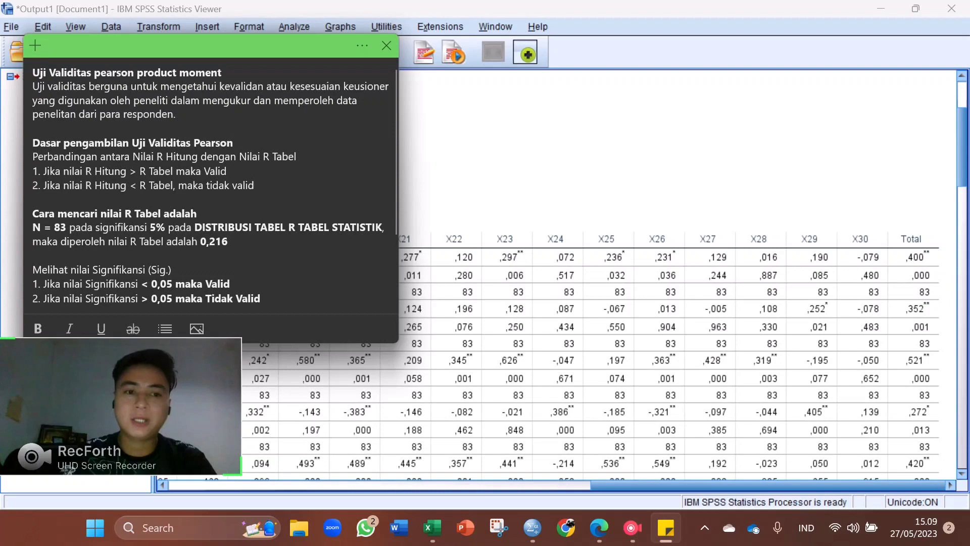
double_click(270, 227)
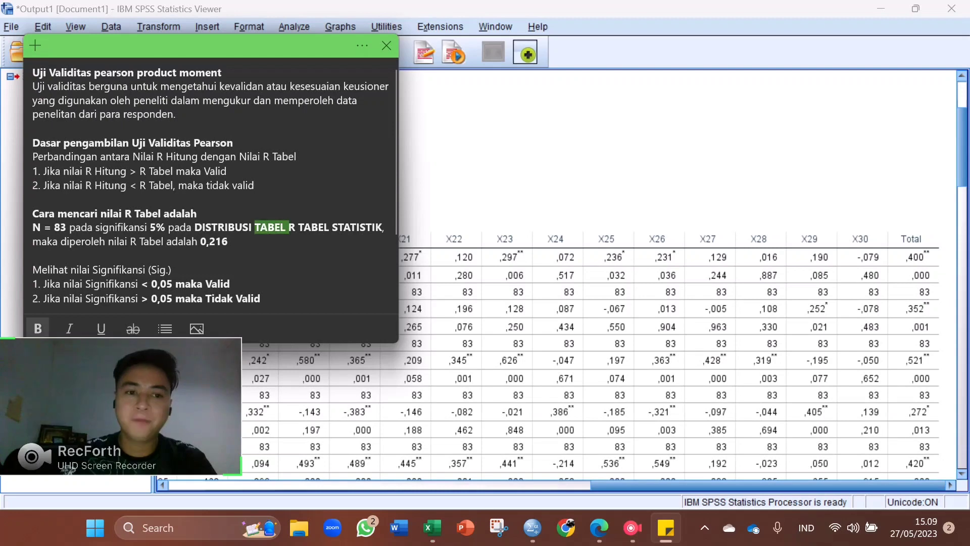
key(BackSpace)
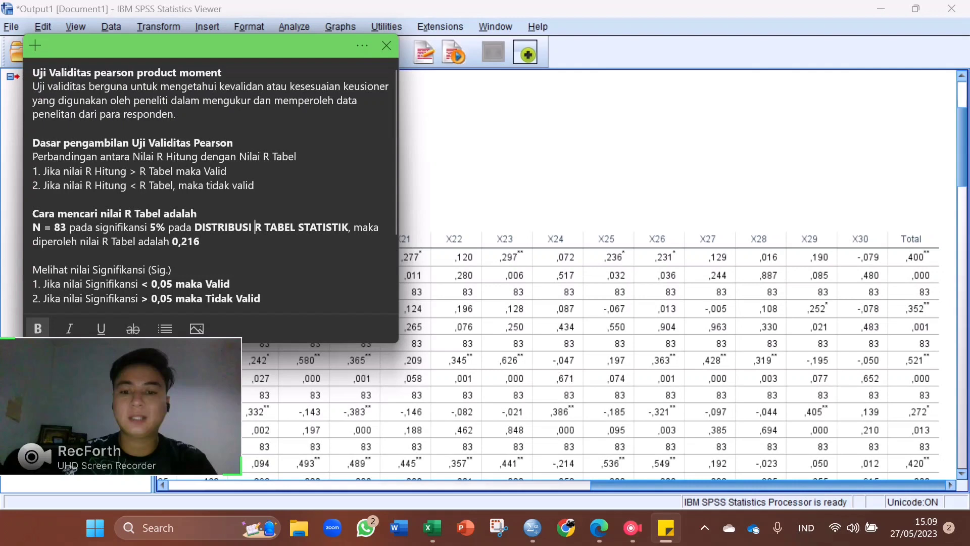
Switch to the R distribution table PDF in Edge and look up the 2-tailed value at 0.05 significance for N = 83.
mouse_move(599, 528)
click(599, 445)
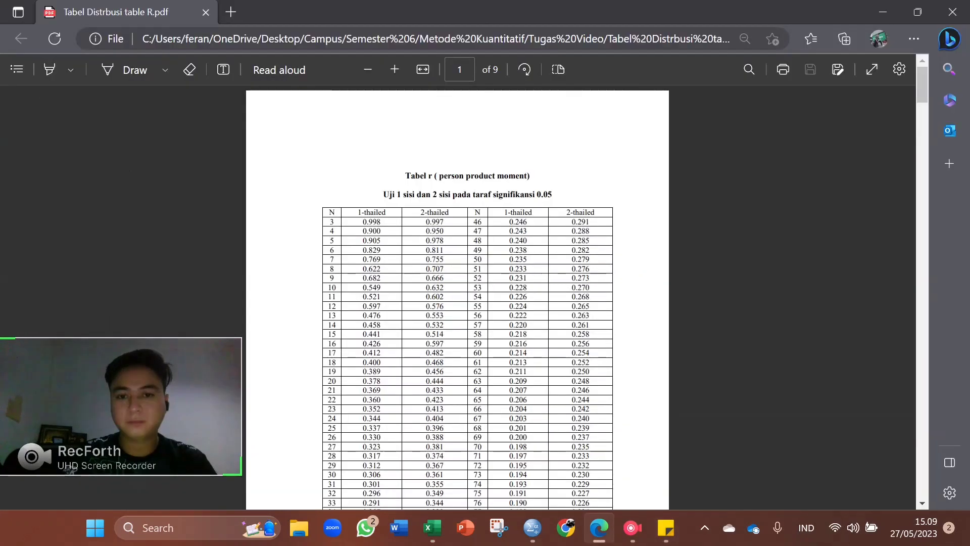
drag(405, 176, 463, 176)
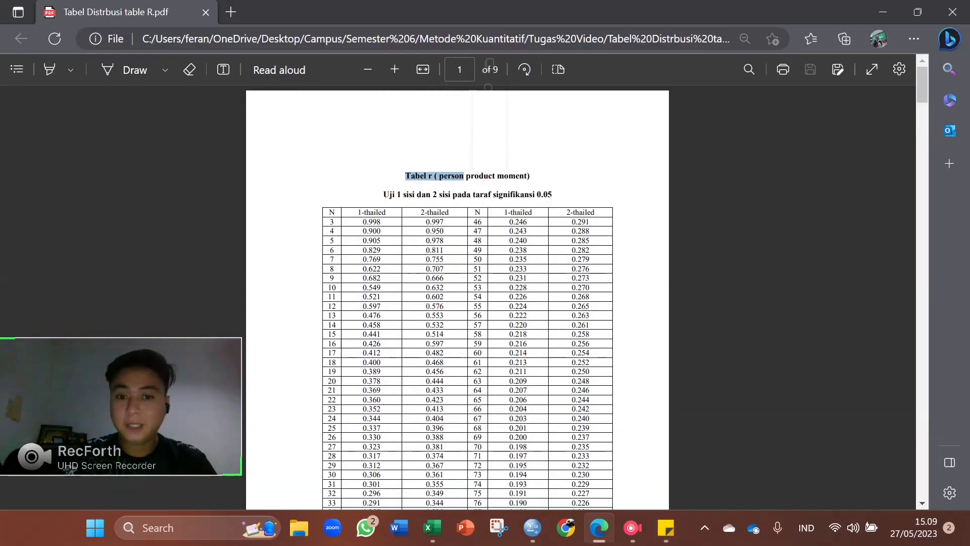
key(Escape)
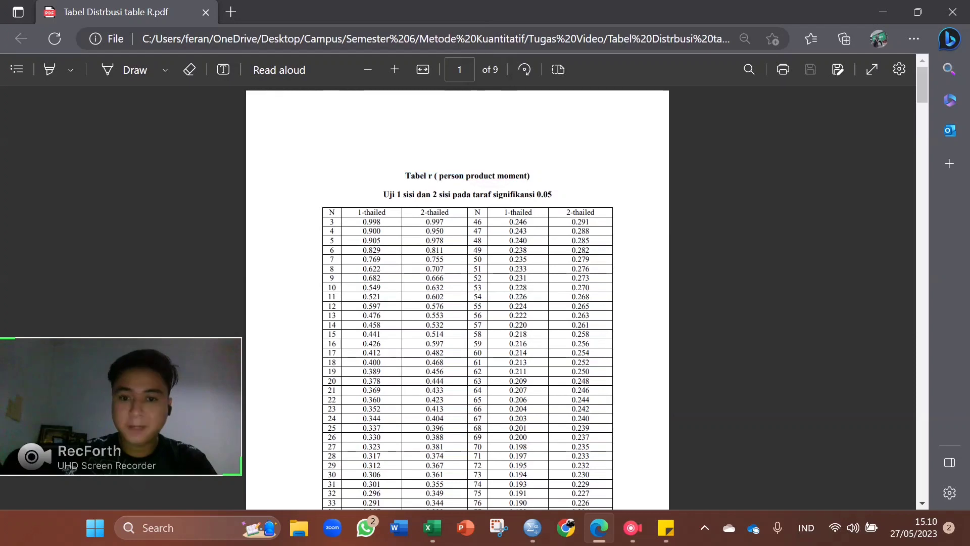
scroll(468, 298, down, 1)
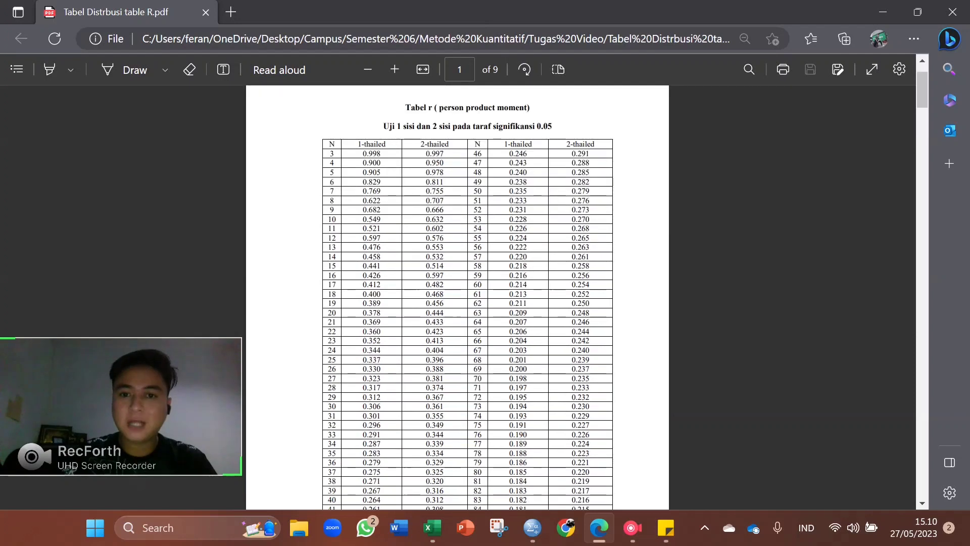
drag(565, 144, 596, 144)
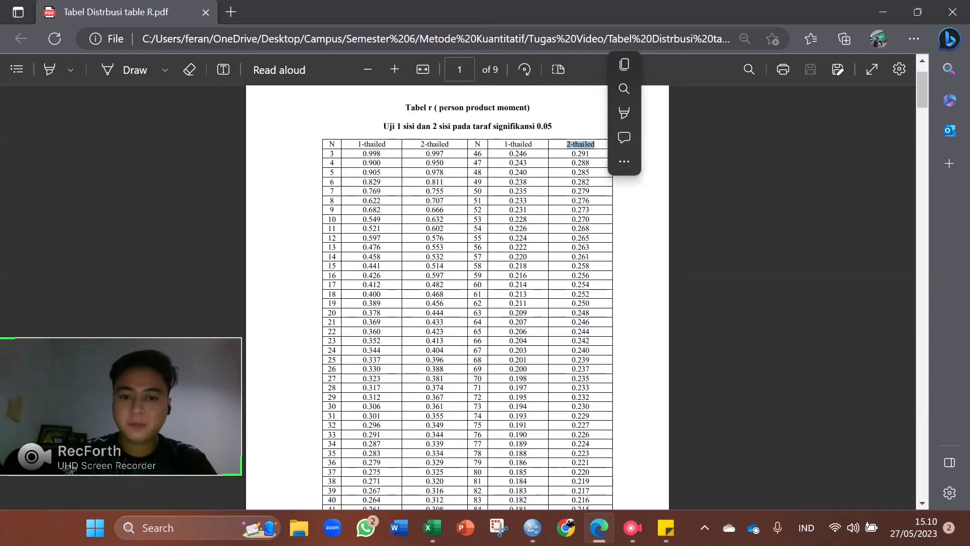
scroll(457, 298, down, 2)
scroll(457, 298, up, 3)
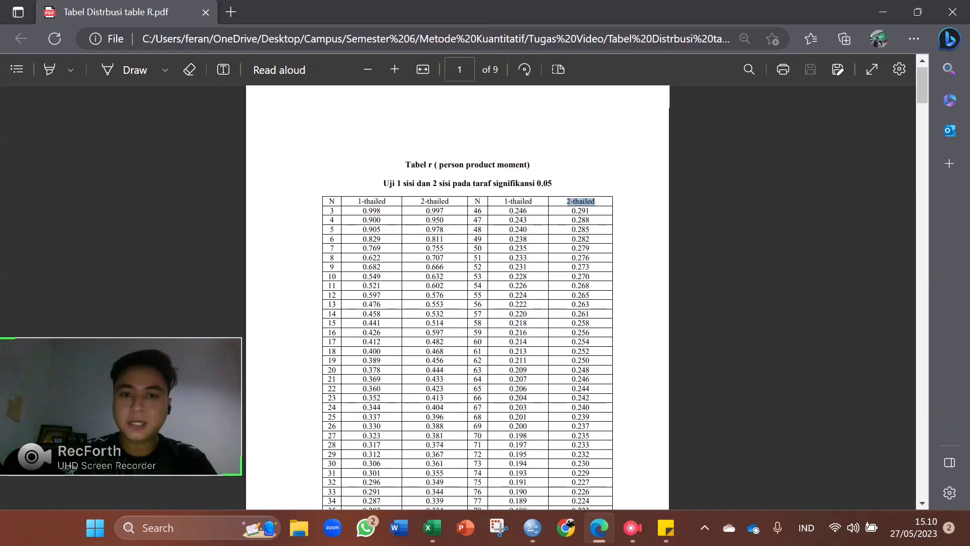
scroll(457, 298, down, 5)
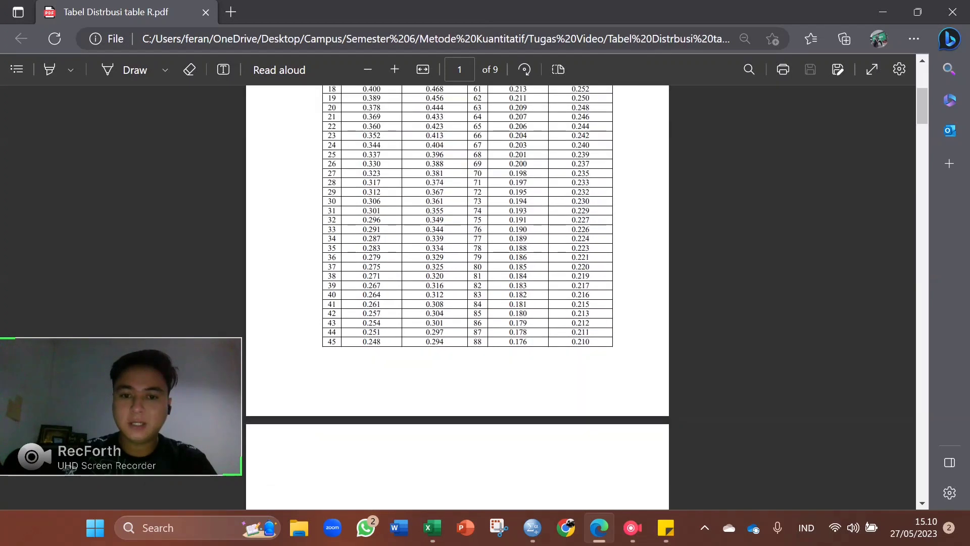
double_click(477, 295)
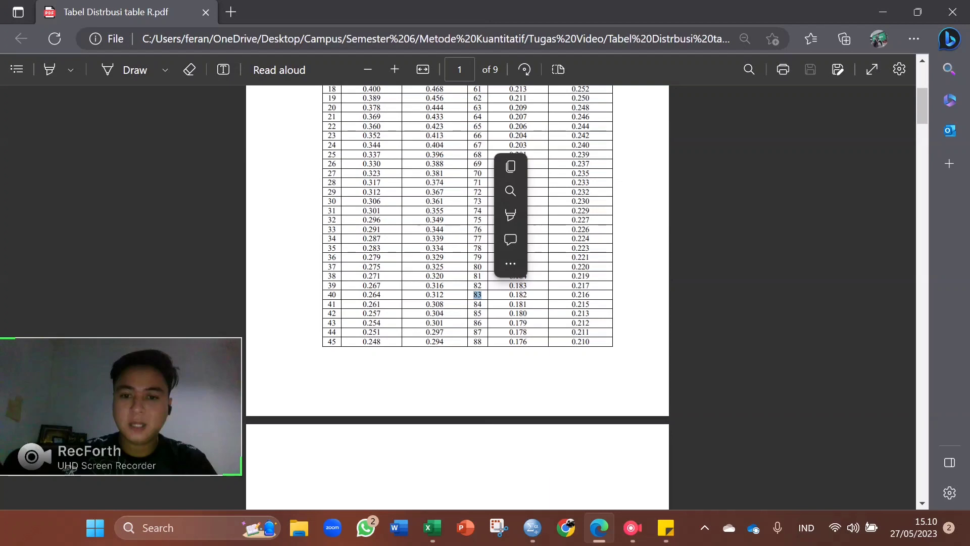
double_click(581, 295)
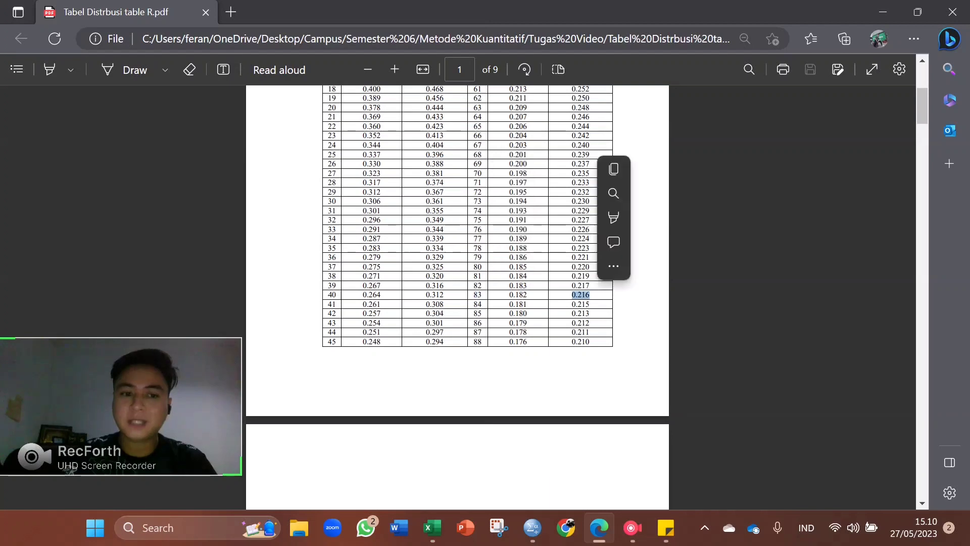
Compare the R table value in the sticky note with the Total column of the SPSS correlation output.
key(alt+Tab)
click(255, 227)
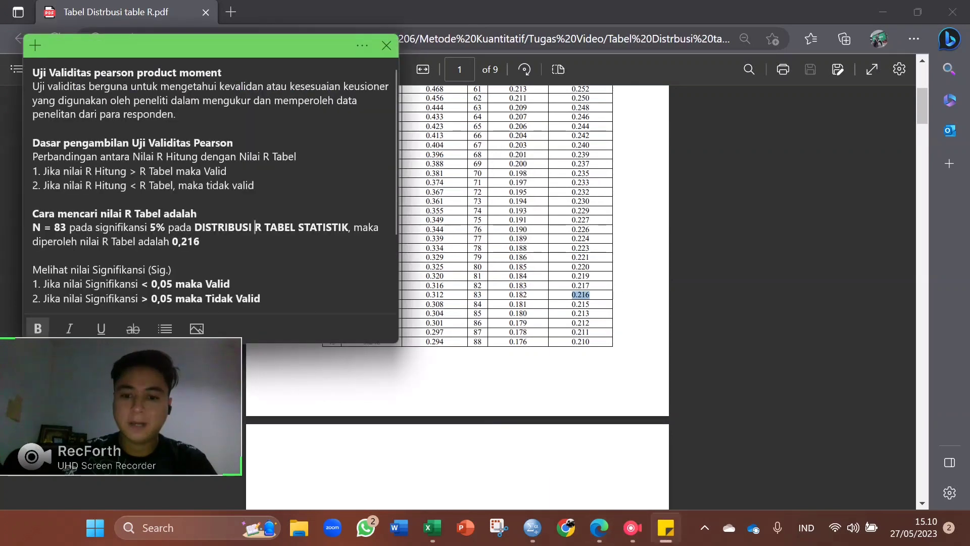
click(532, 527)
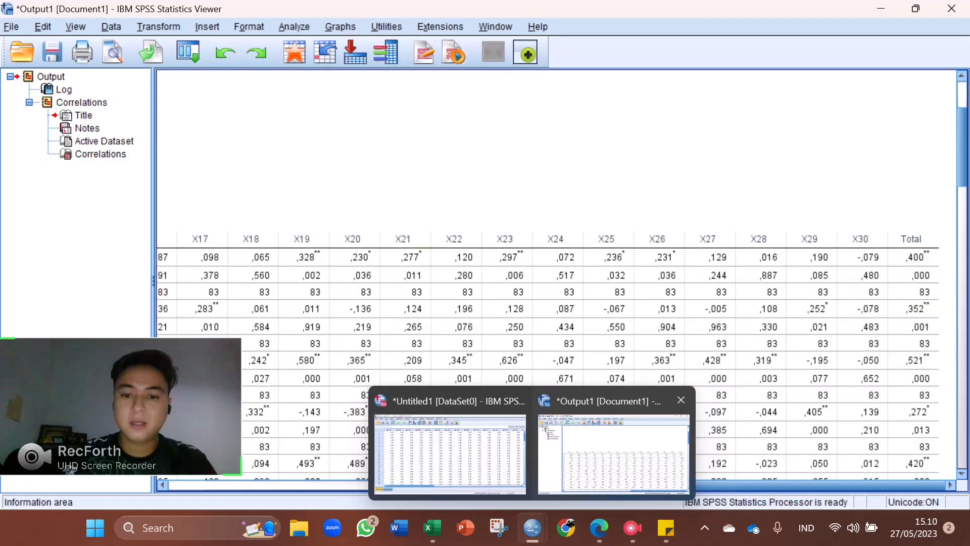
key(alt+Tab)
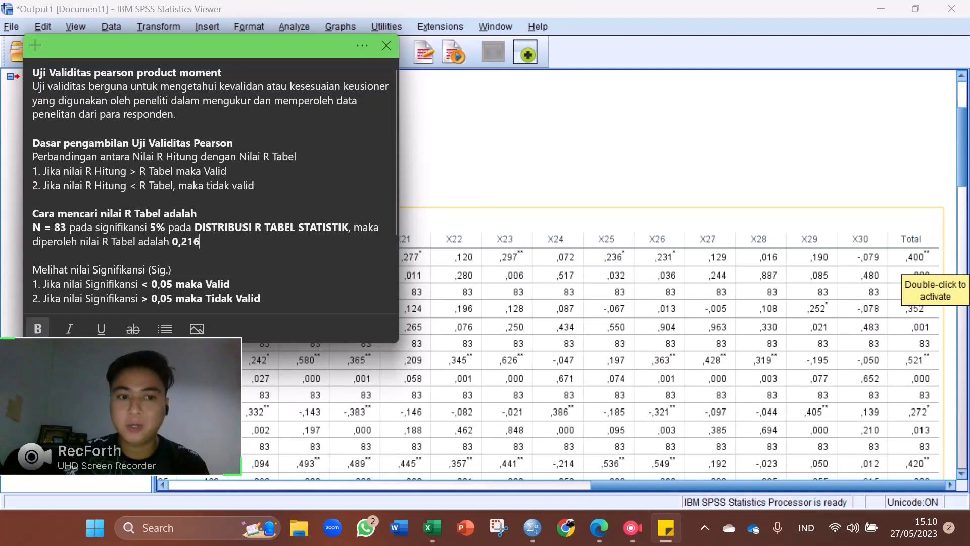
Check the Total column of the Correlations table against the R table value and view the significance criteria in the sticky note.
scroll(672, 323, down, 3)
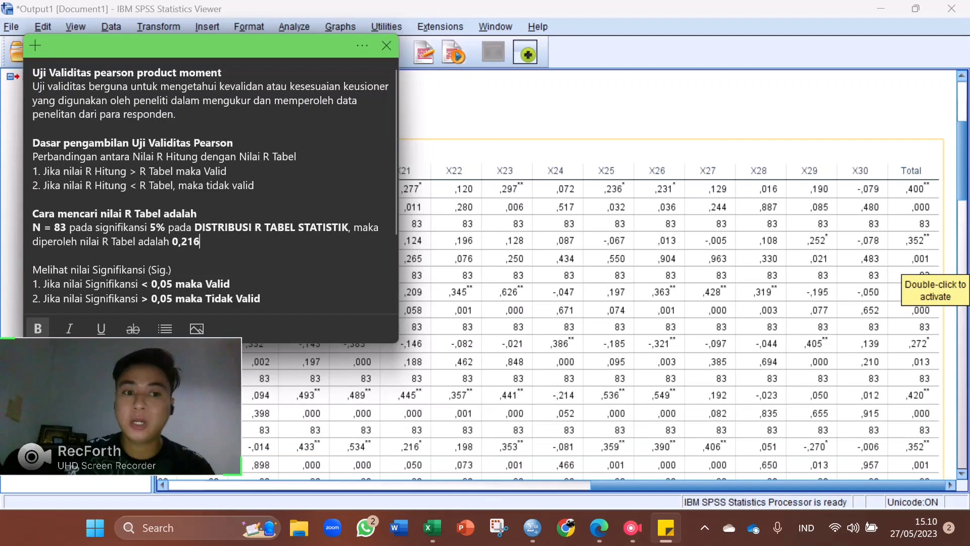
scroll(672, 323, down, 6)
scroll(672, 323, up, 6)
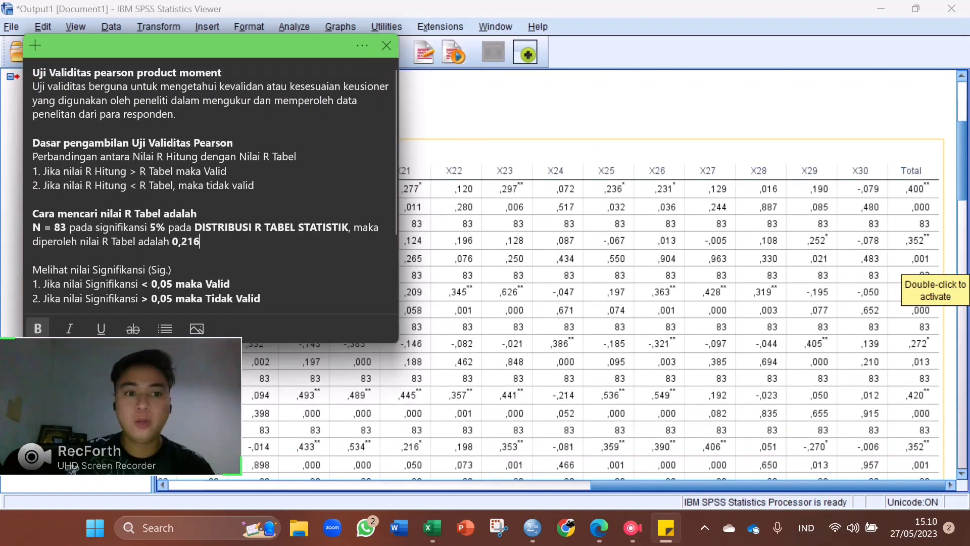
scroll(672, 323, up, 6)
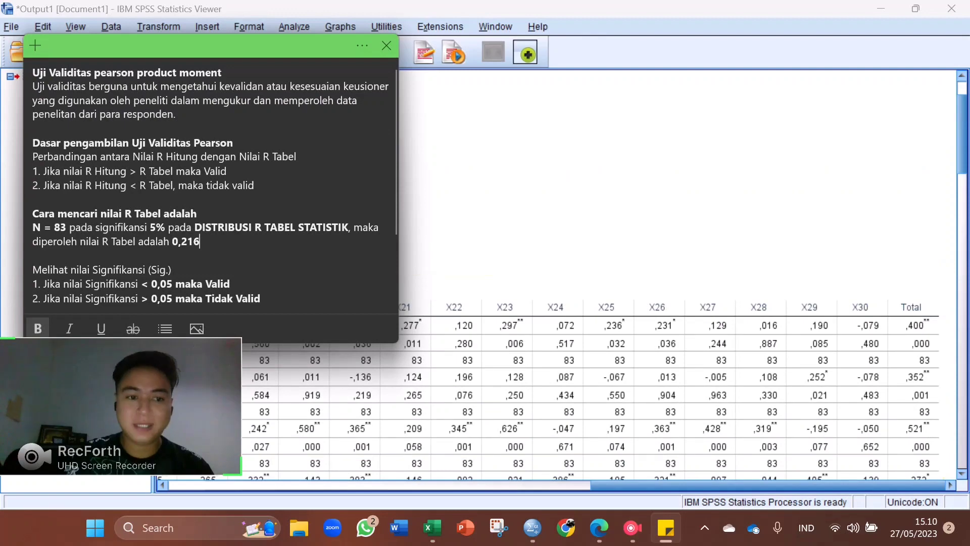
scroll(210, 187, down, 3)
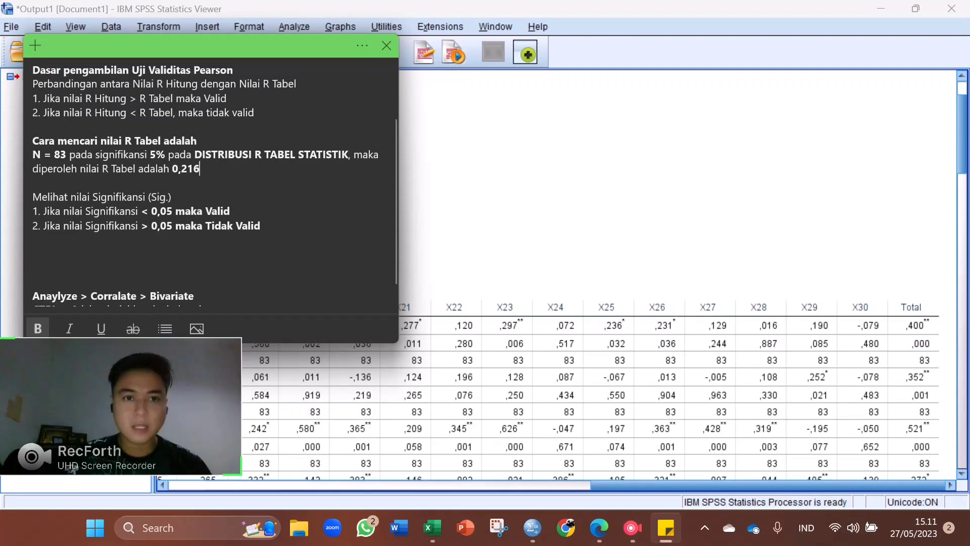
Compare the Sig. (2-tailed) values in the Total column, down to the last row, with the note's 0,05 validity criteria.
key(alt+Tab)
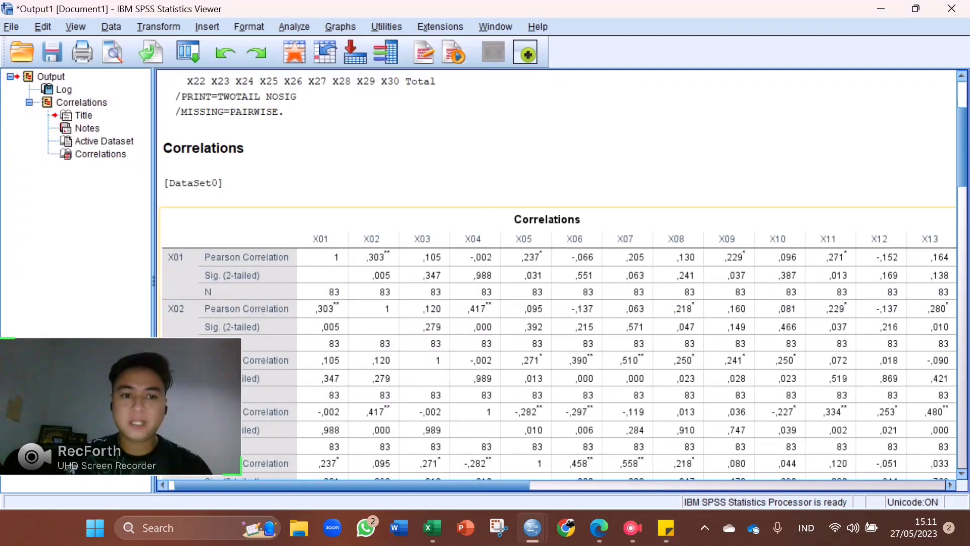
scroll(556, 353, right, 10)
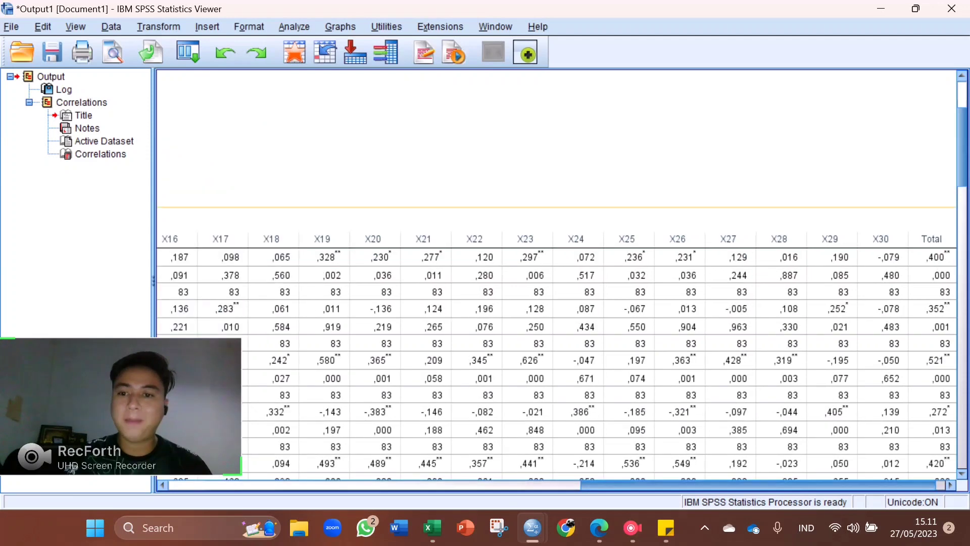
scroll(556, 353, right, 2)
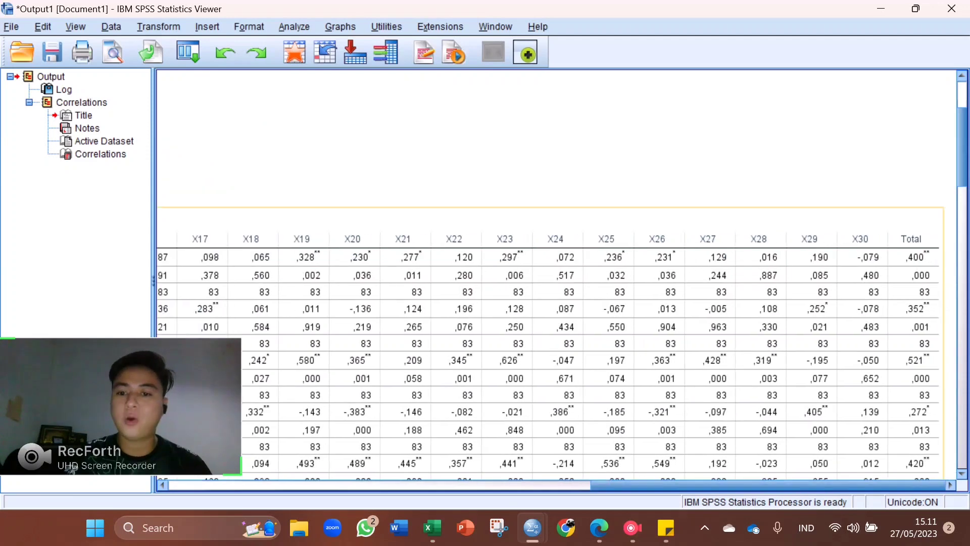
key(alt+Tab)
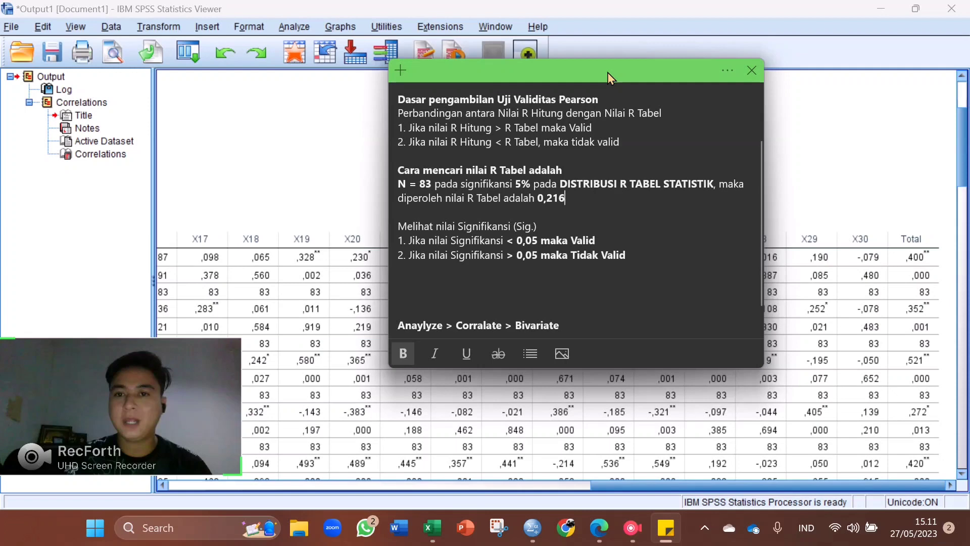
drag(608, 71, 276, 105)
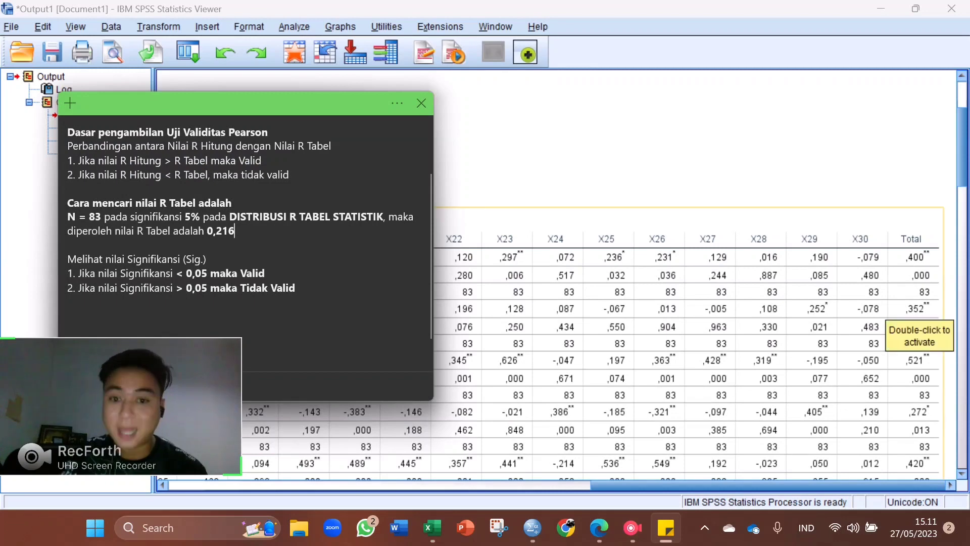
scroll(556, 273, down, 5)
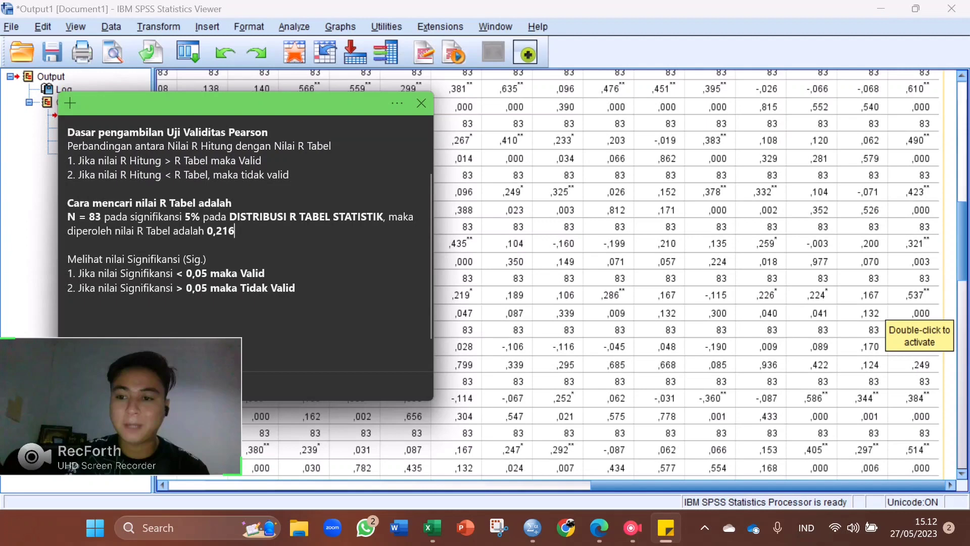
scroll(555, 273, down, 5)
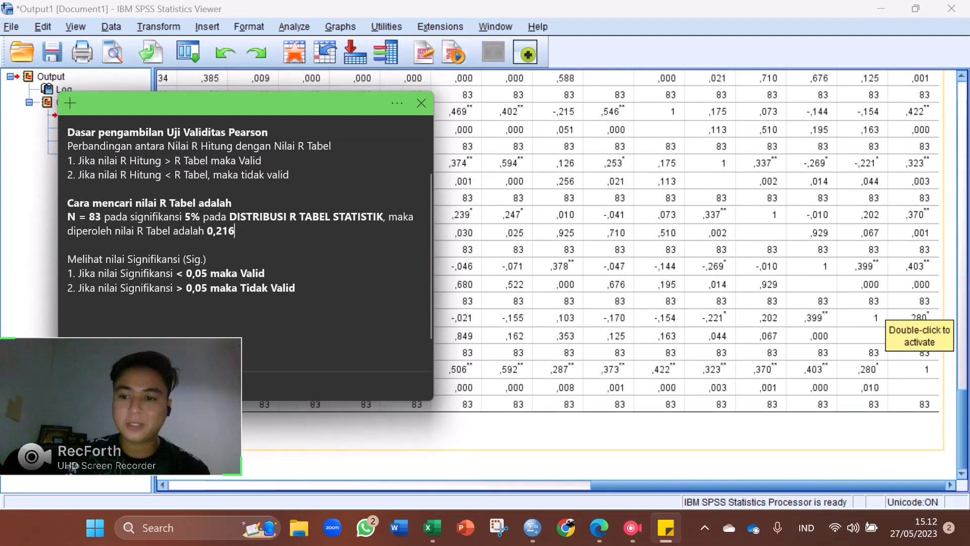
scroll(556, 273, up, 1)
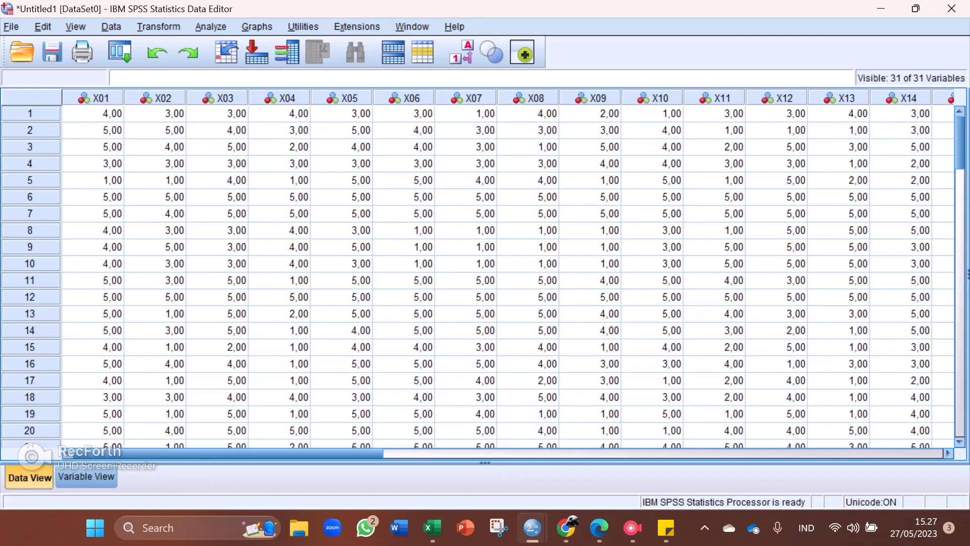
Open Reliability Analysis for the questionnaire data and remove the variables X01 to X30 from the analysis items.
click(211, 26)
mouse_move(226, 290)
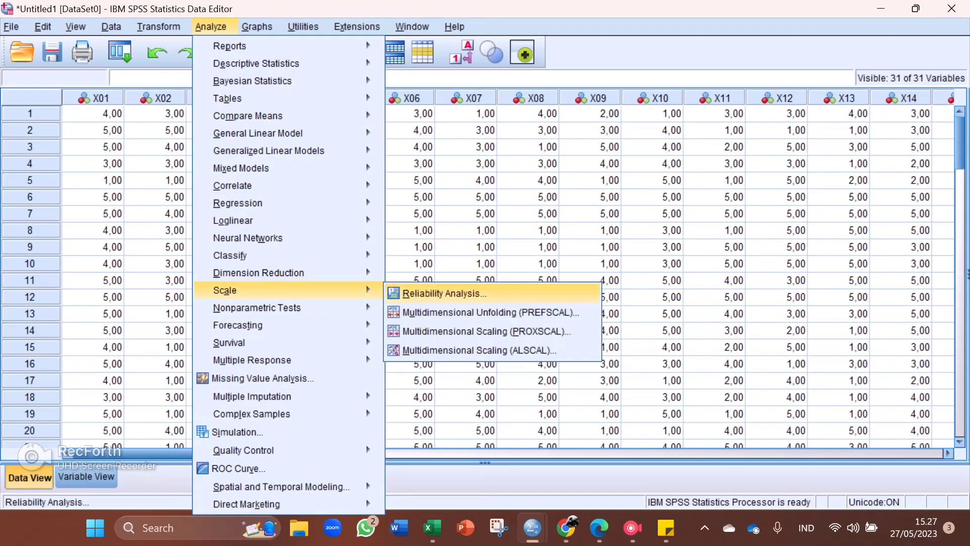
click(444, 293)
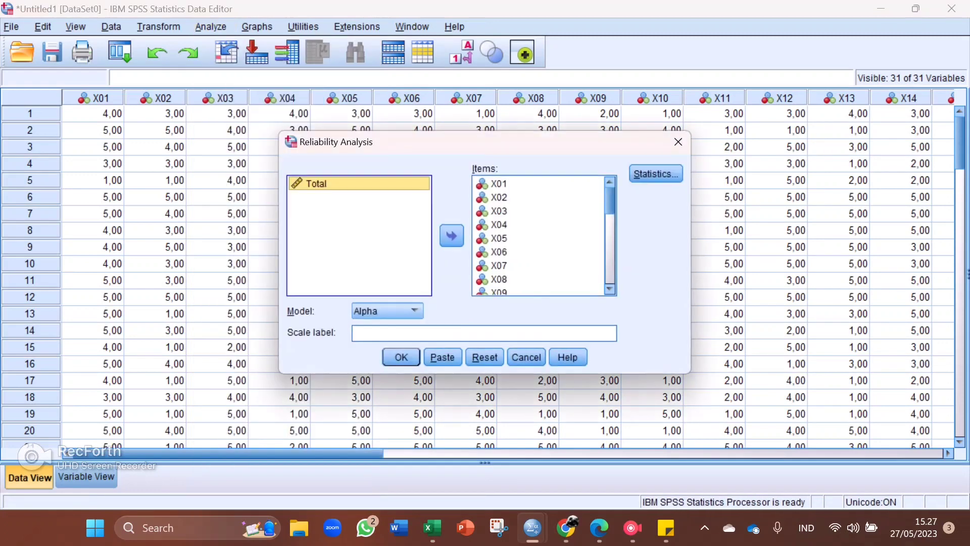
click(452, 236)
click(452, 235)
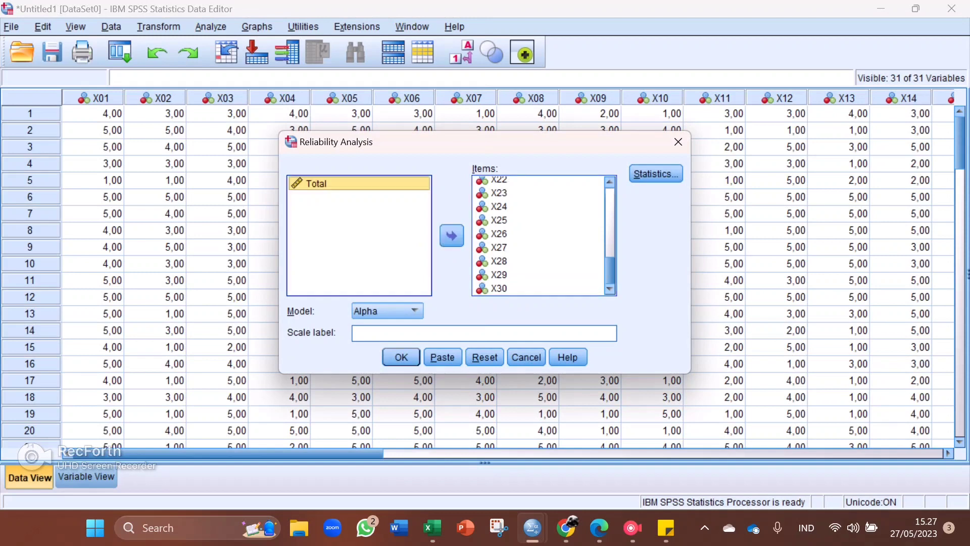
click(526, 248)
key(ctrl+a)
click(452, 235)
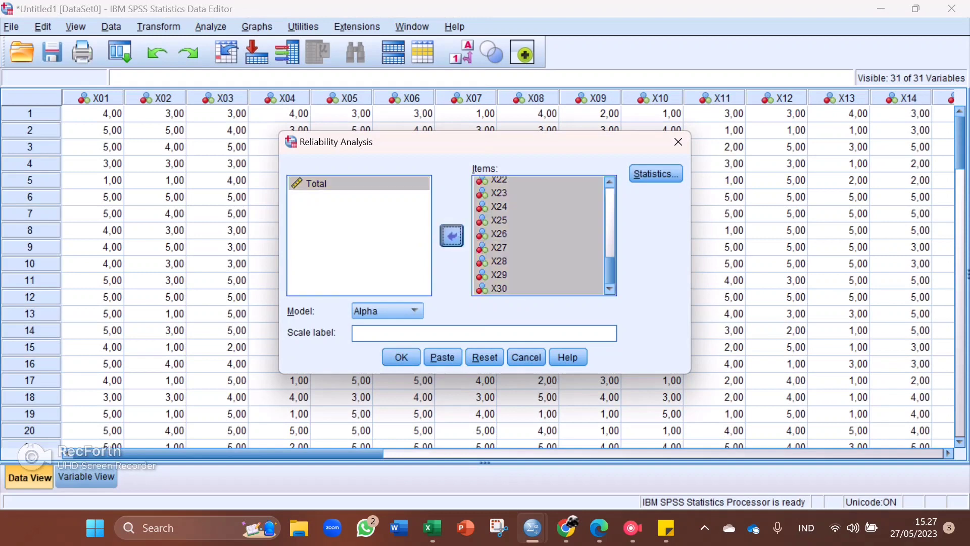
Add the variables X01 to X30 as the reliability analysis items, leaving out Total.
scroll(354, 251, down, 3)
scroll(354, 251, up, 3)
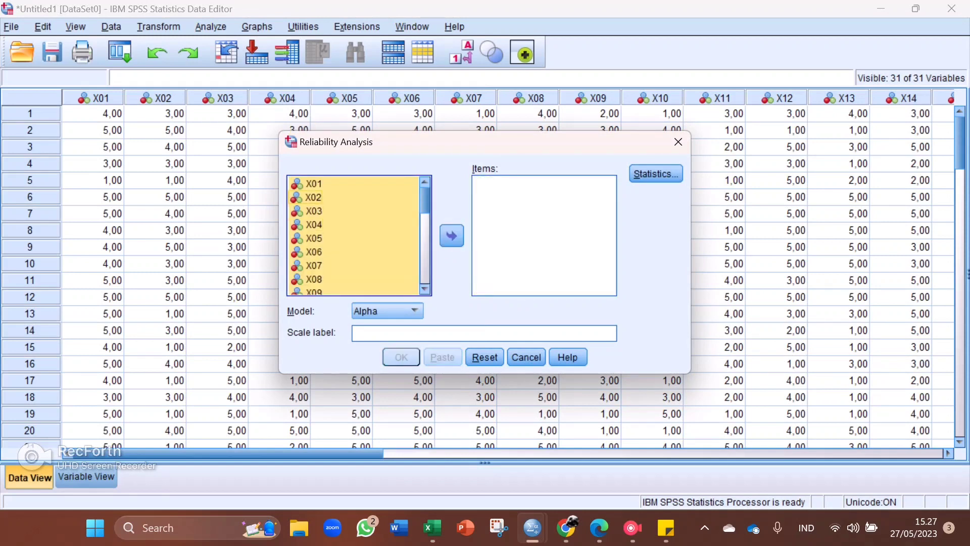
scroll(353, 238, down, 7)
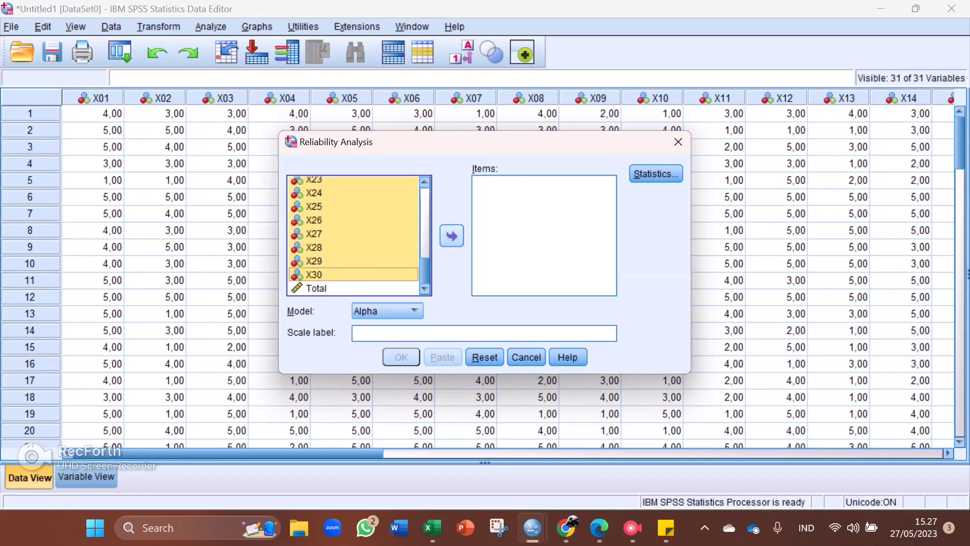
click(452, 235)
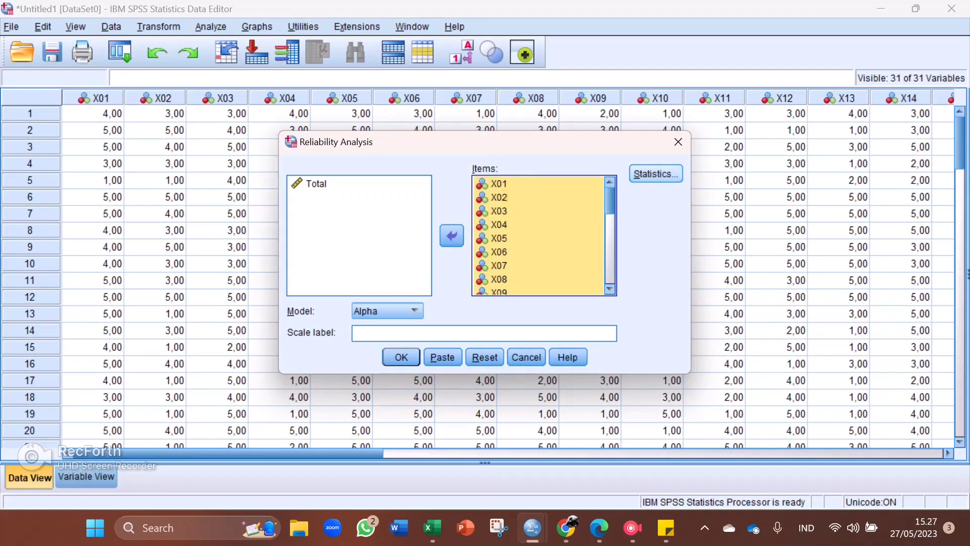
Keep the Item, Scale, Scale if item deleted and summary Correlations statistics, and keep Alpha as the reliability model.
click(655, 174)
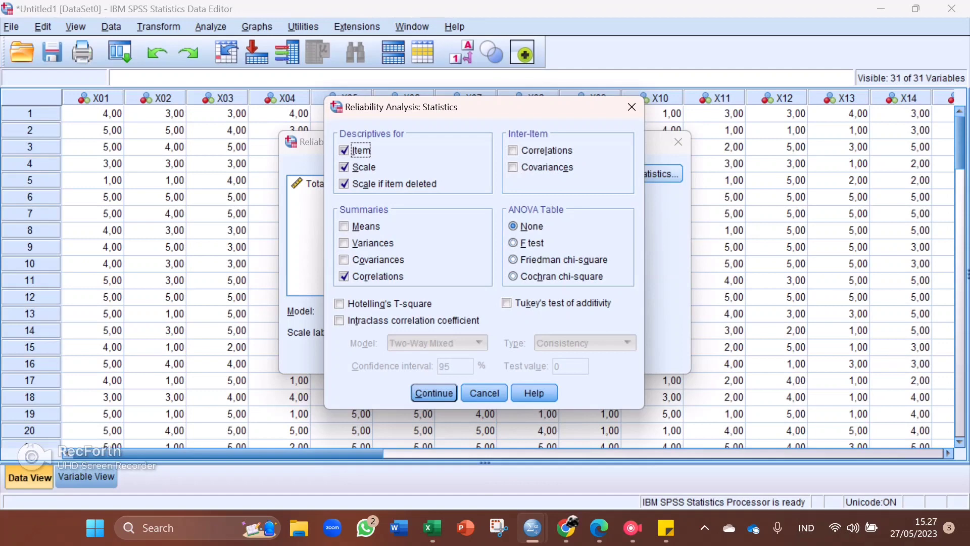
click(434, 393)
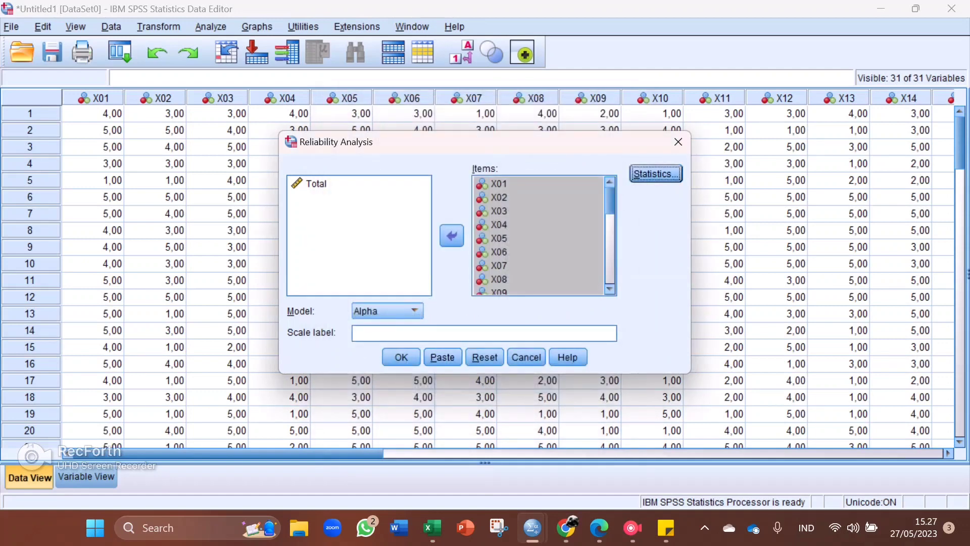
click(414, 311)
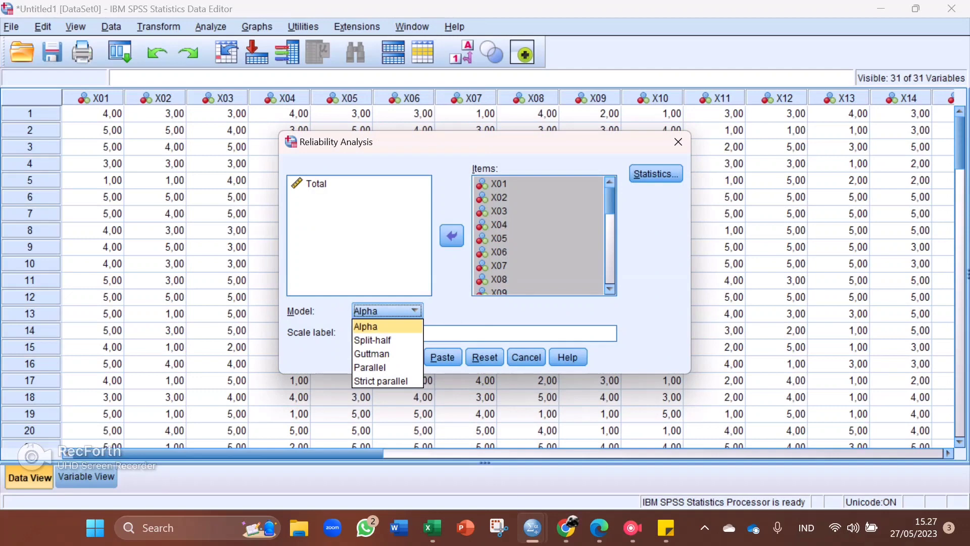
key(Return)
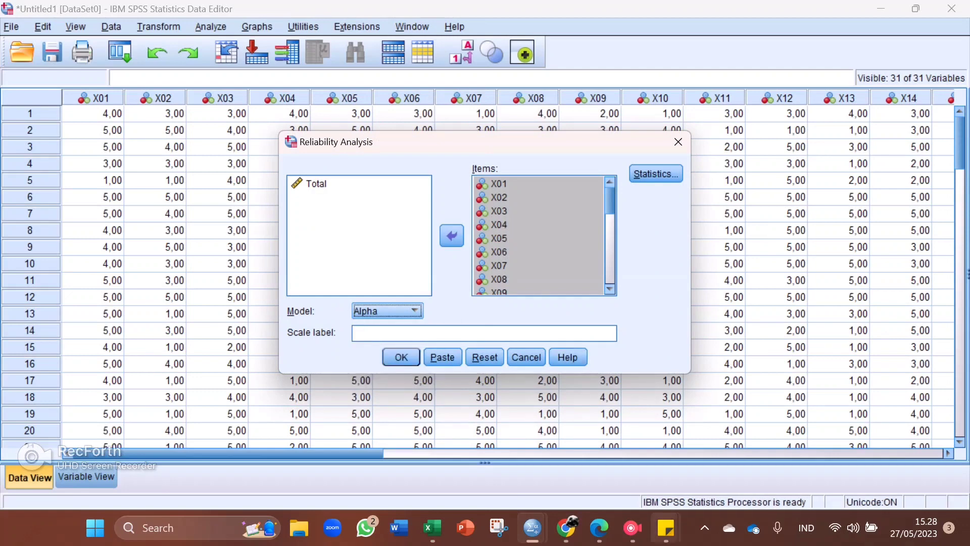
Consult the sticky note on the Cronbach Alpha reliability criterion and run the reliability analysis.
mouse_move(666, 528)
click(624, 440)
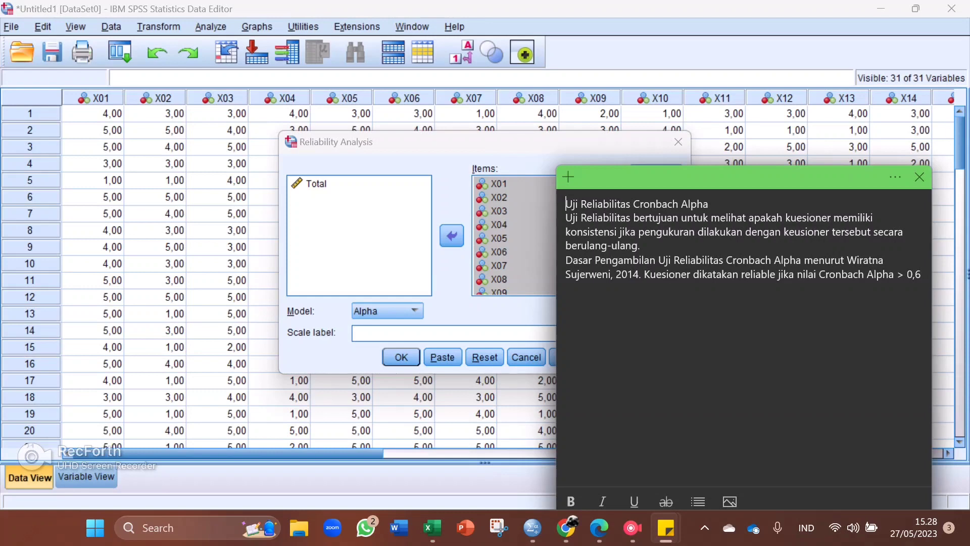
drag(728, 176, 680, 219)
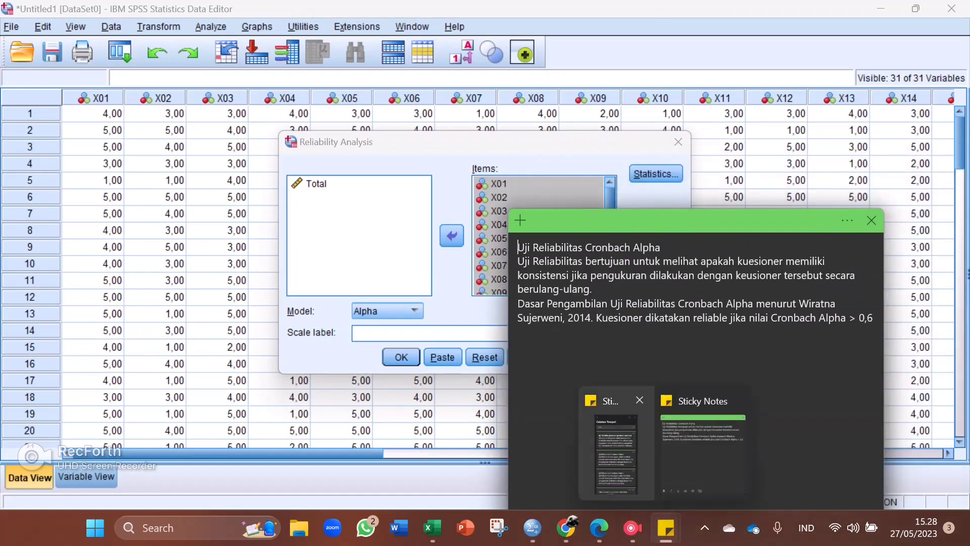
click(666, 528)
click(402, 356)
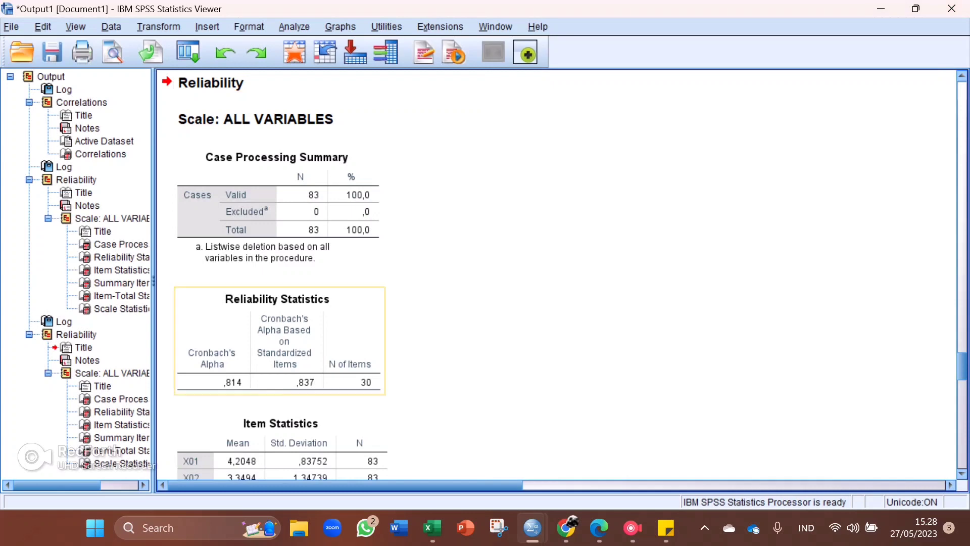
Compare Cronbach's Alpha in the Reliability Statistics table with the > 0,6 criterion in the sticky note.
scroll(281, 257, down, 3)
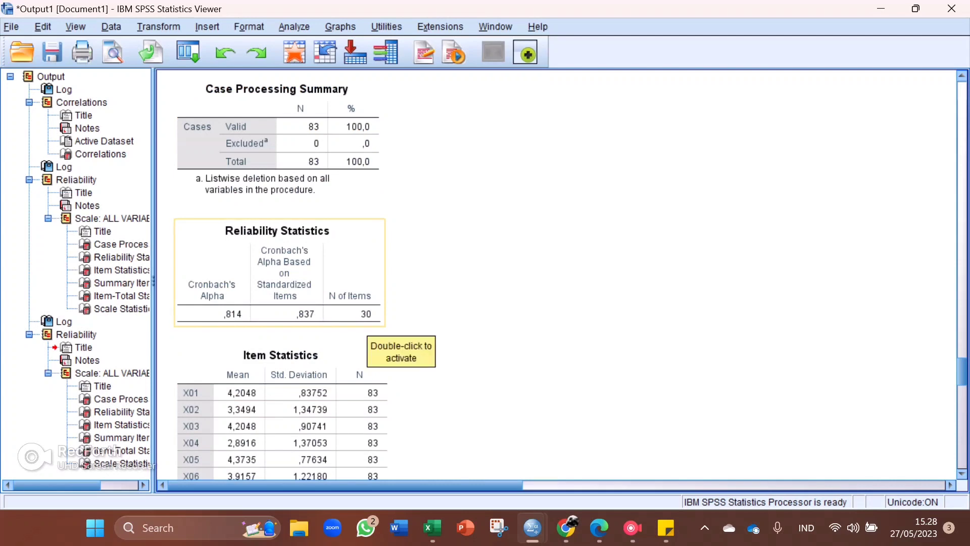
mouse_move(666, 527)
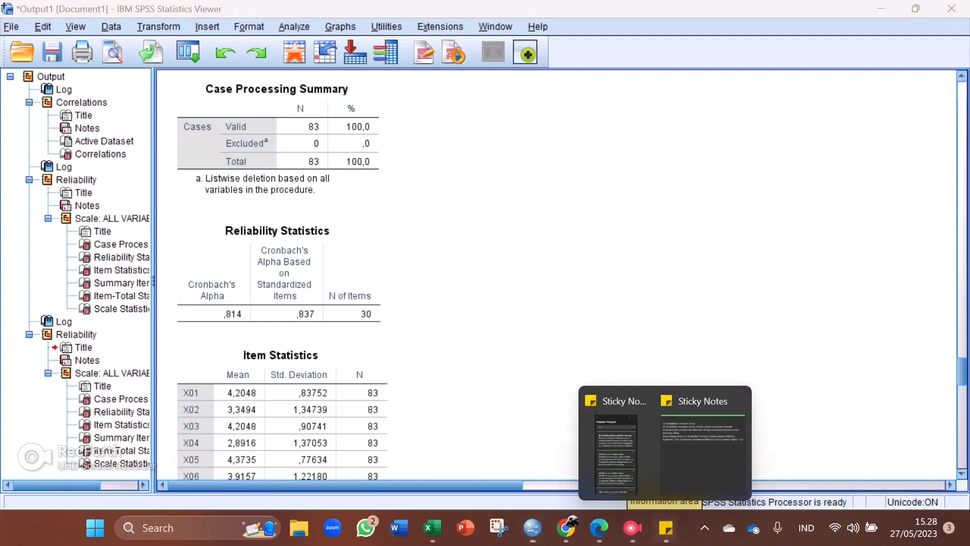
click(702, 444)
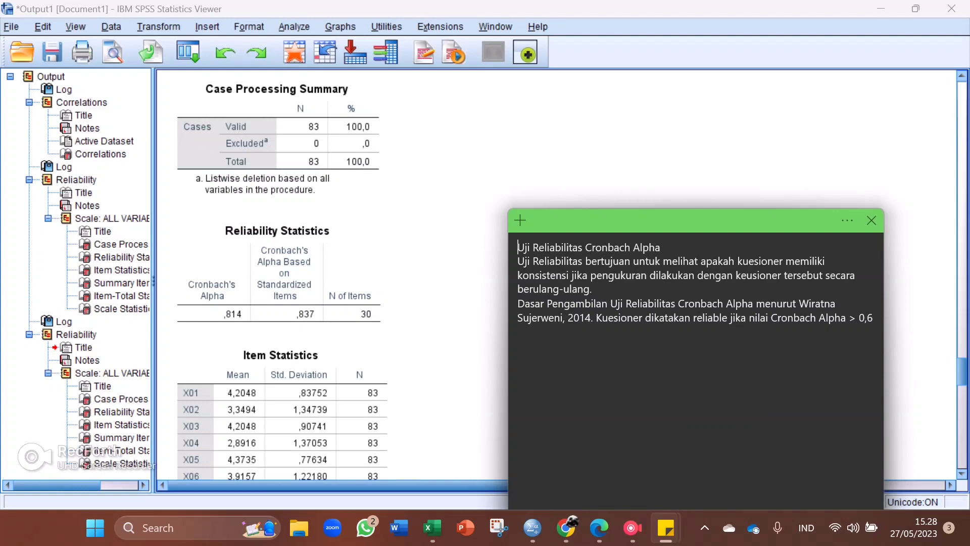
drag(849, 319, 873, 319)
key(alt+Tab)
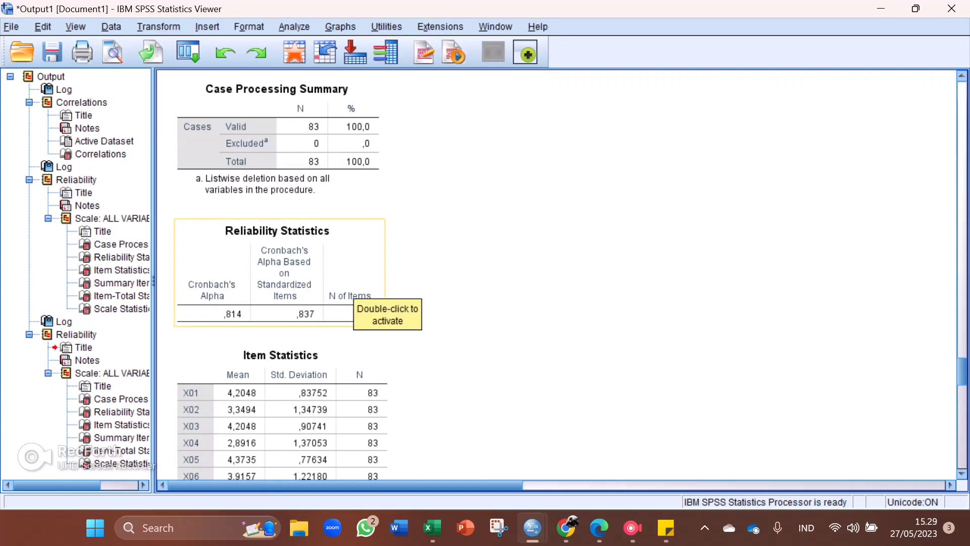
mouse_move(666, 527)
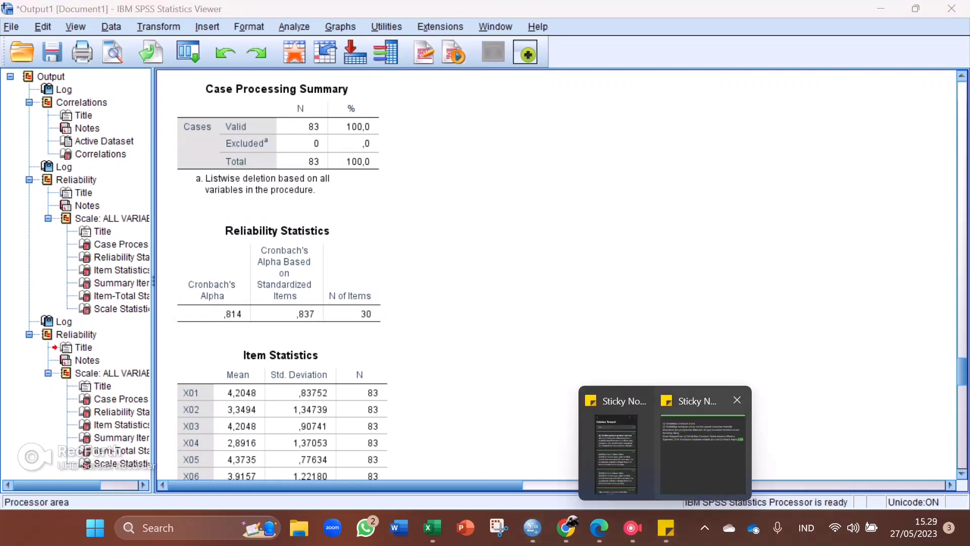
click(707, 439)
click(645, 318)
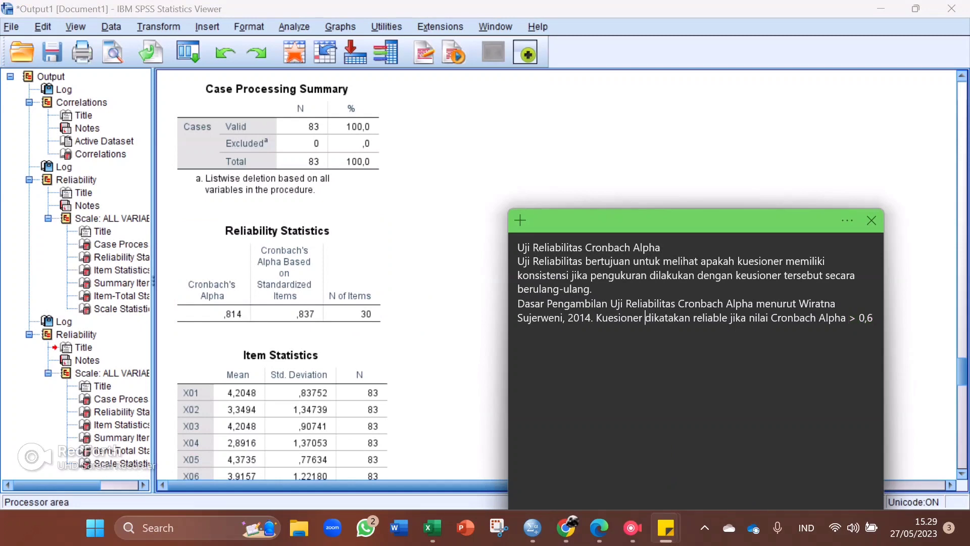
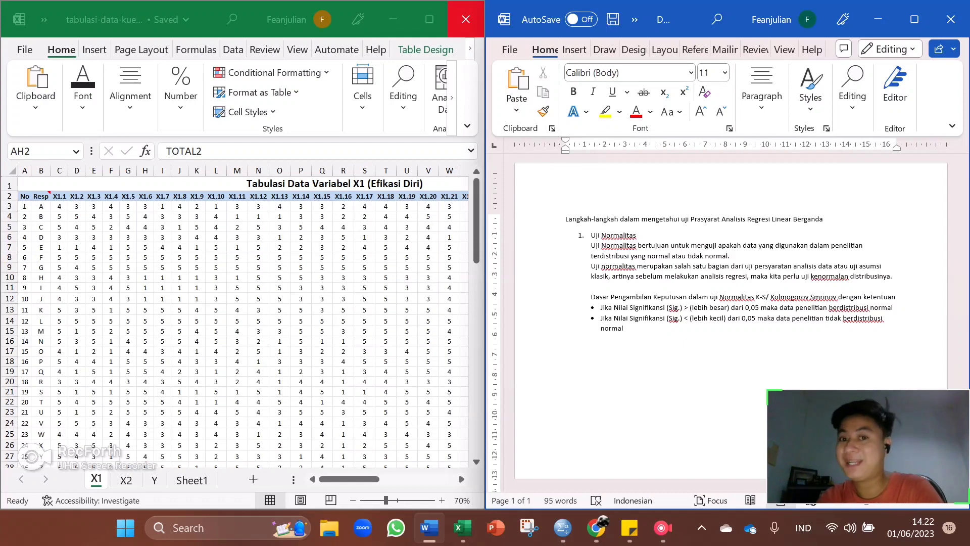
In the Word document, select the two significance criteria bullets for the Kolmogorov-Smirnov normality test to read them.
click(624, 329)
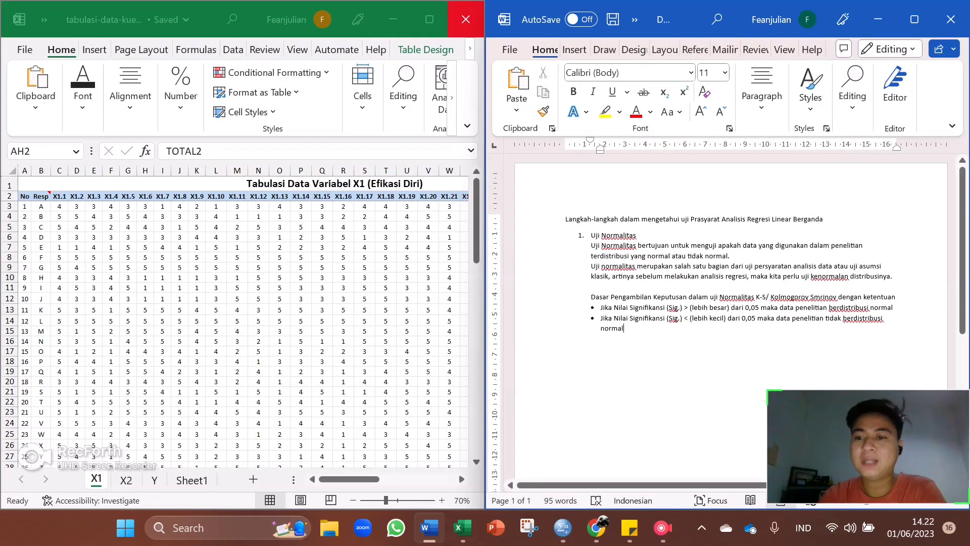
drag(624, 329, 600, 307)
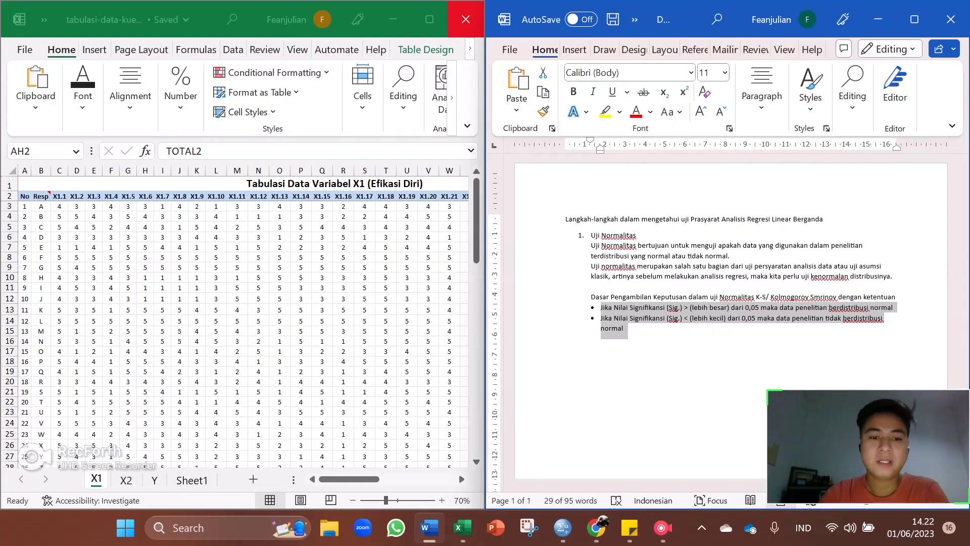
In the Excel workbook's X1 sheet, copy the TOTAL2 values in AH3:AH85.
click(349, 479)
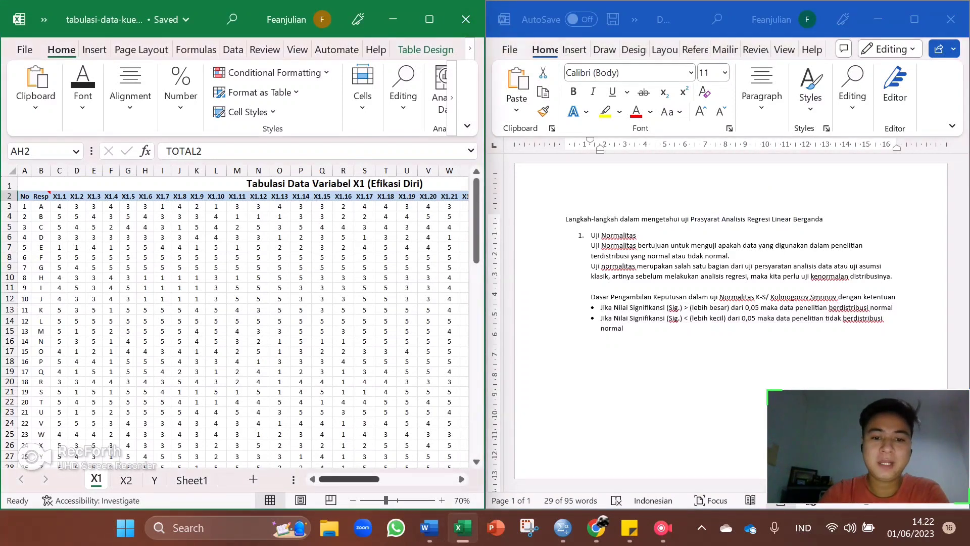
drag(349, 479, 394, 479)
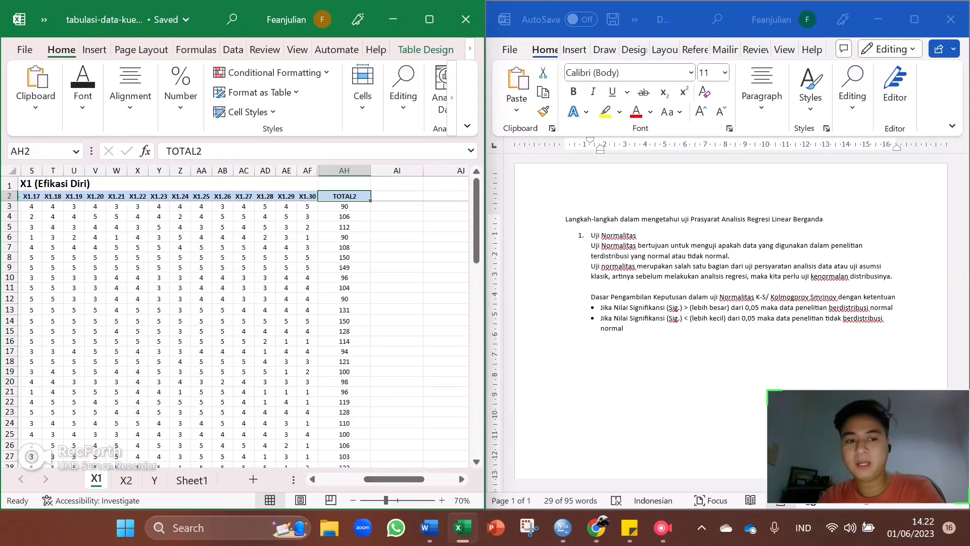
drag(394, 479, 384, 479)
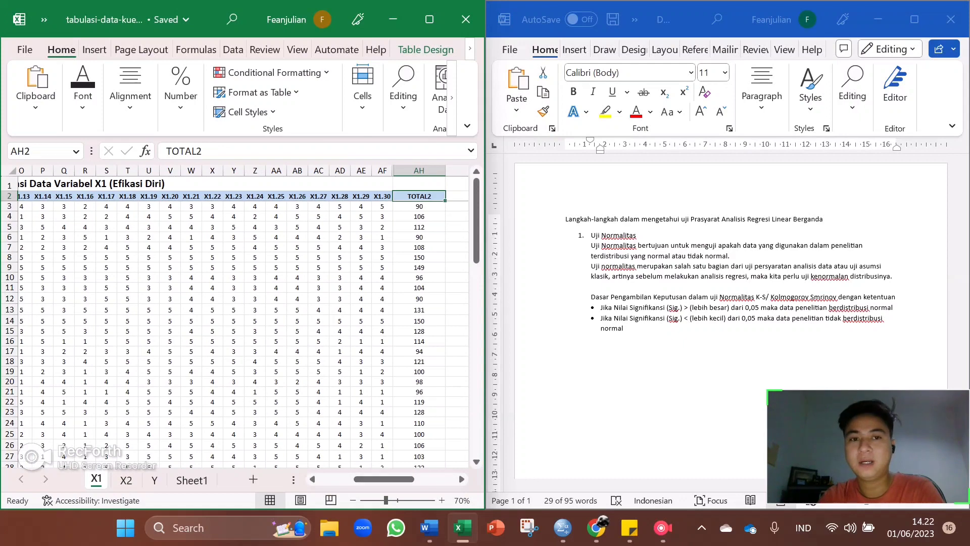
mouse_move(384, 479)
mouse_down()
mouse_move(354, 479)
mouse_move(397, 479)
mouse_move(373, 478)
mouse_up()
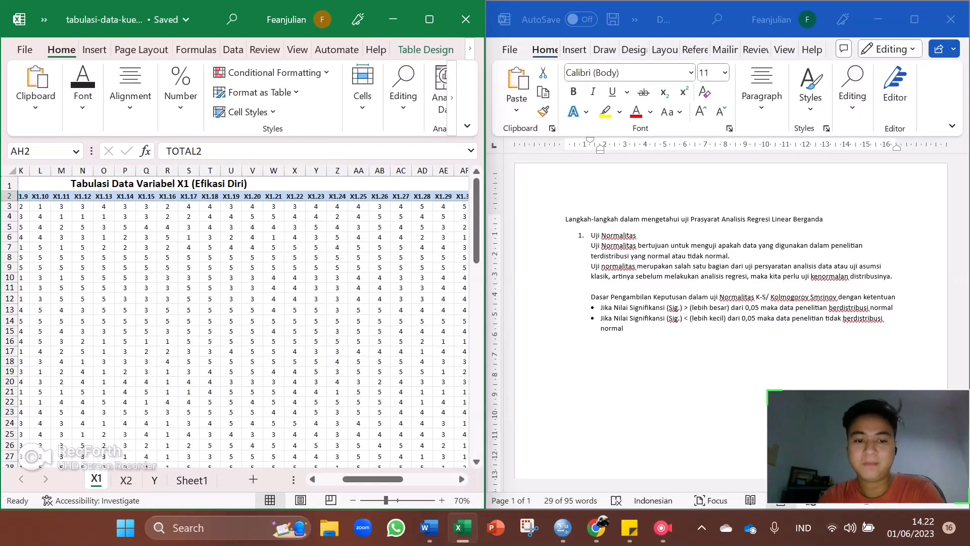
drag(373, 478, 406, 479)
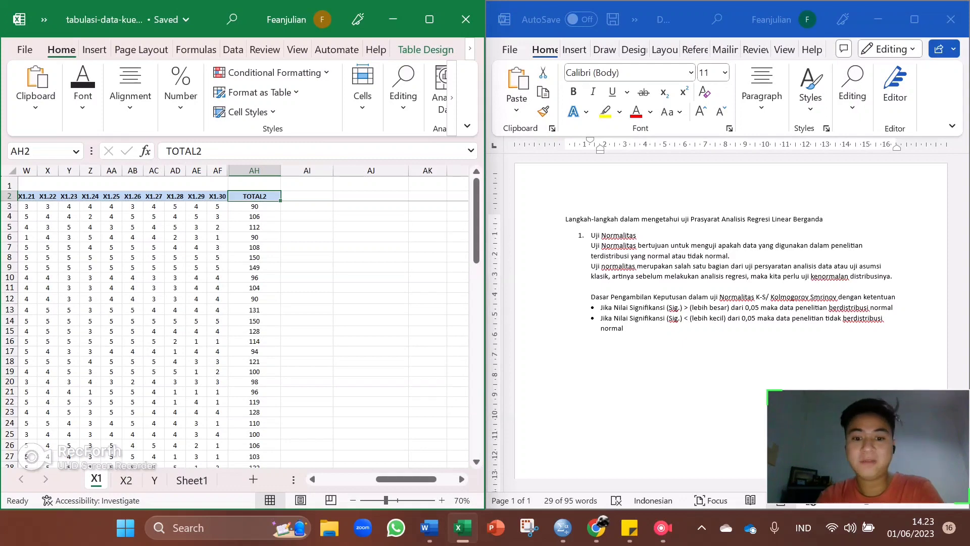
click(254, 206)
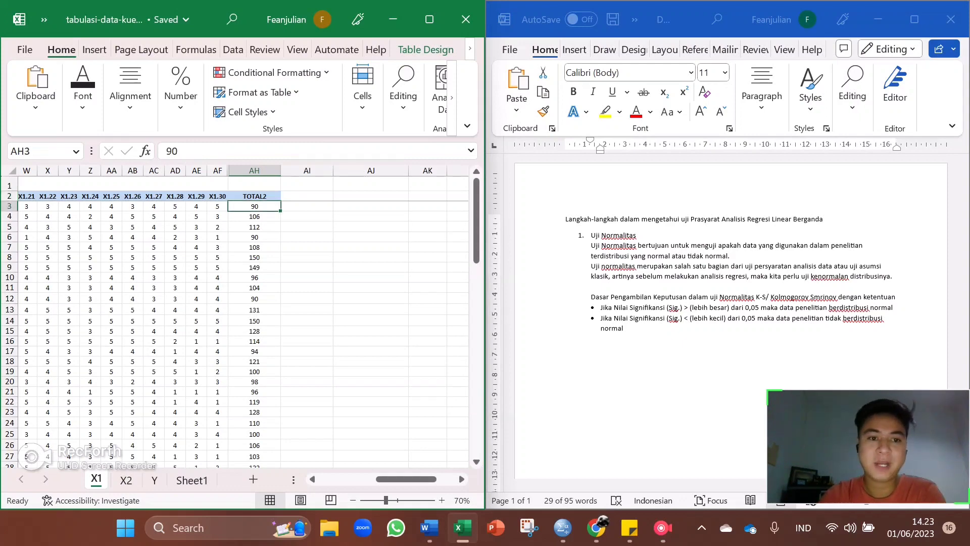
drag(254, 206, 258, 439)
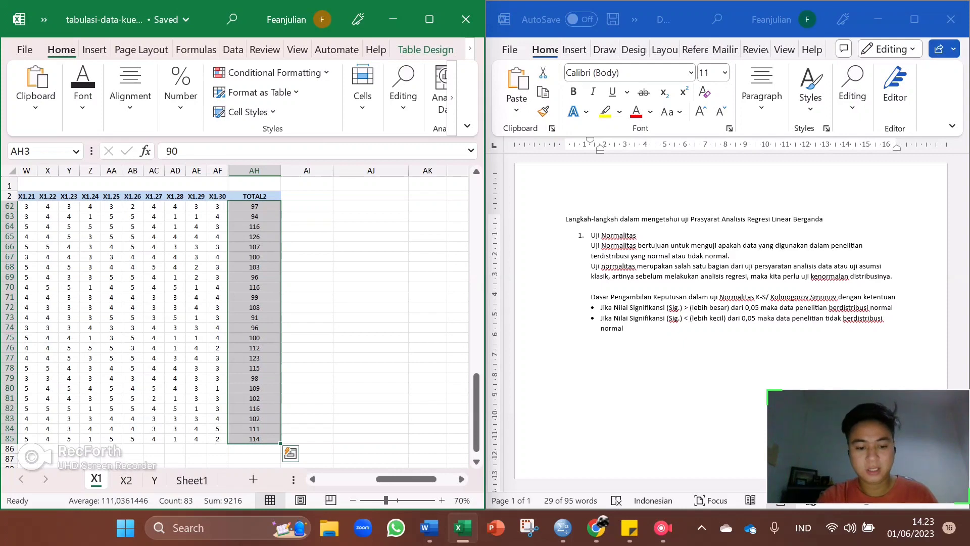
key(ctrl+c)
Switch to the SPSS Data Editor and paste the copied X1 totals into the first column from row 1.
click(562, 527)
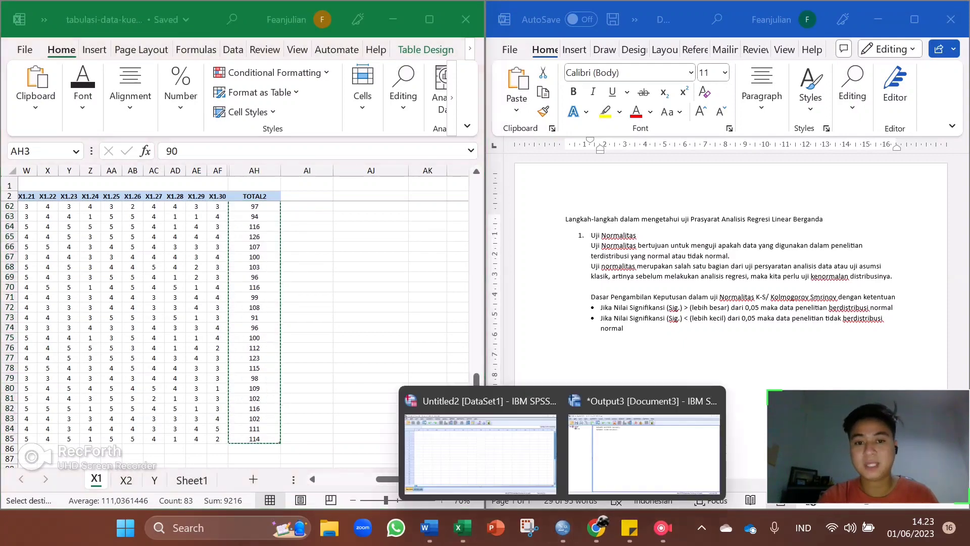
click(479, 453)
click(90, 113)
key(ctrl+v)
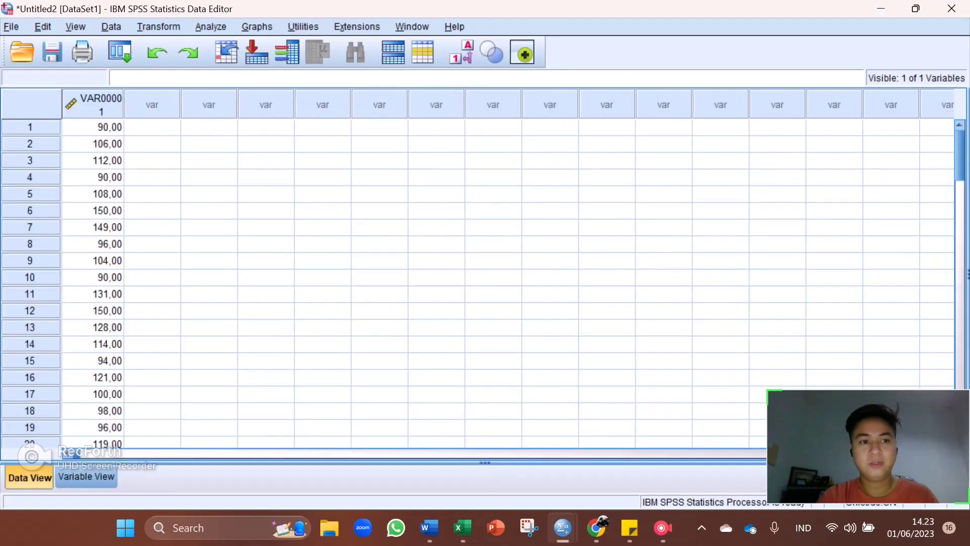
Switch back to Excel and copy the Total values in AJ3:AJ85 of the X2 sheet.
mouse_move(462, 527)
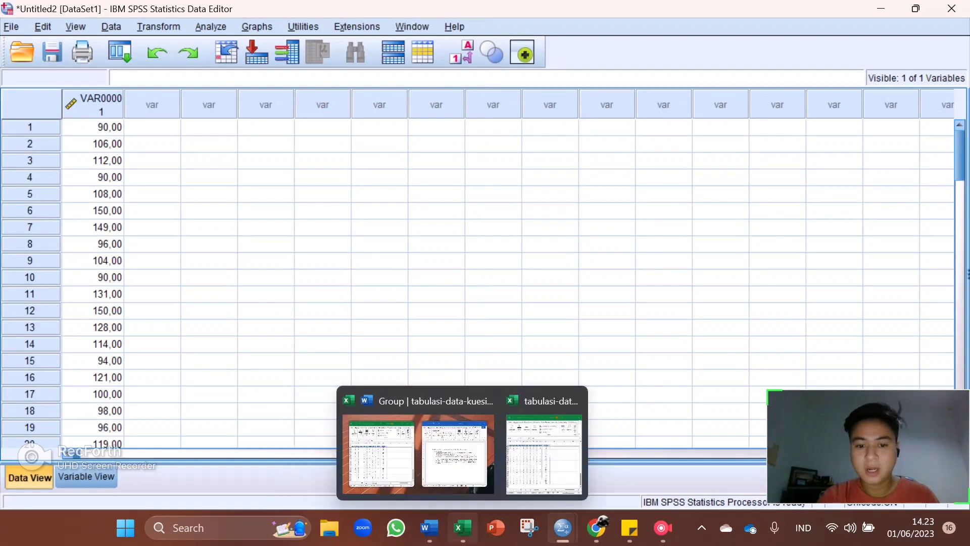
click(544, 452)
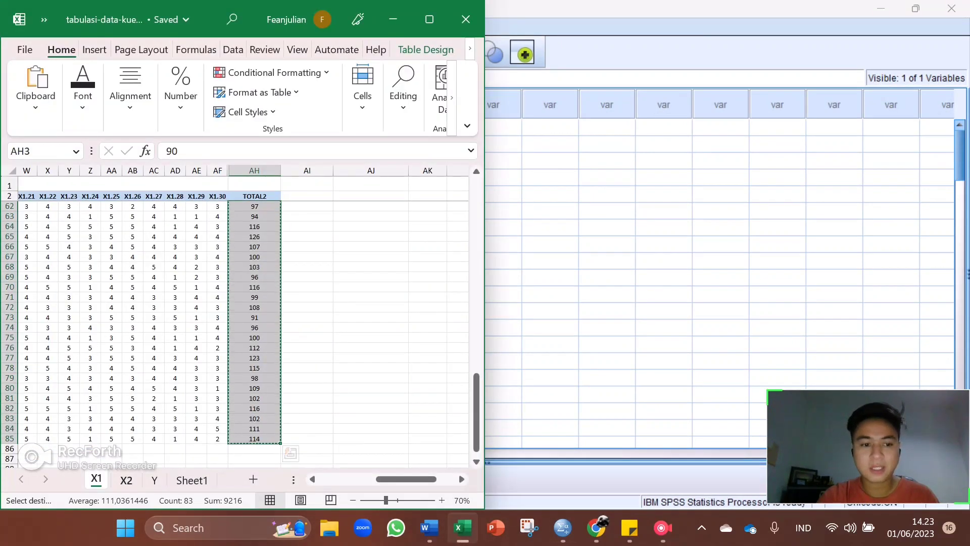
click(125, 480)
drag(354, 479, 420, 479)
drag(455, 215, 466, 459)
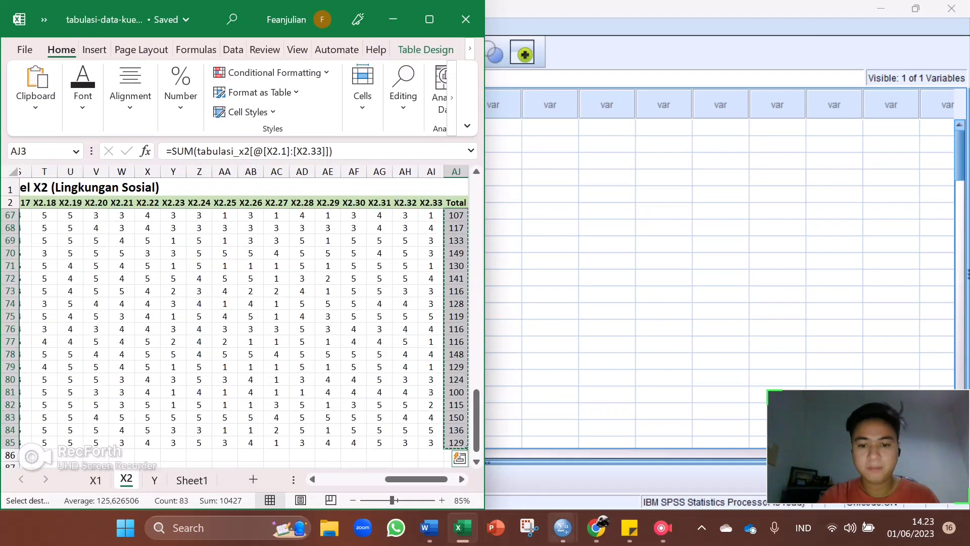
Return to the SPSS Data Editor and paste the X2 totals into the second column from row 1.
mouse_move(562, 527)
click(479, 442)
click(153, 127)
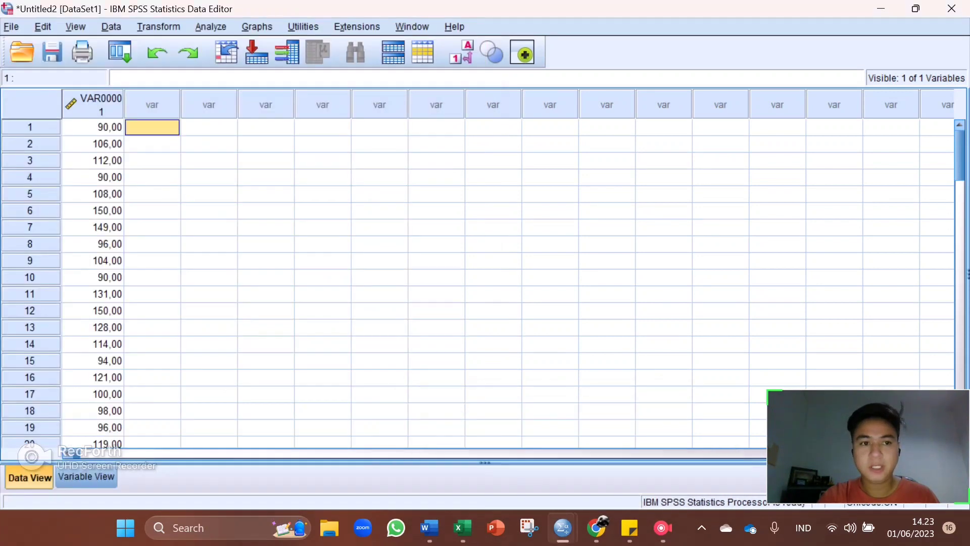
key(ctrl+v)
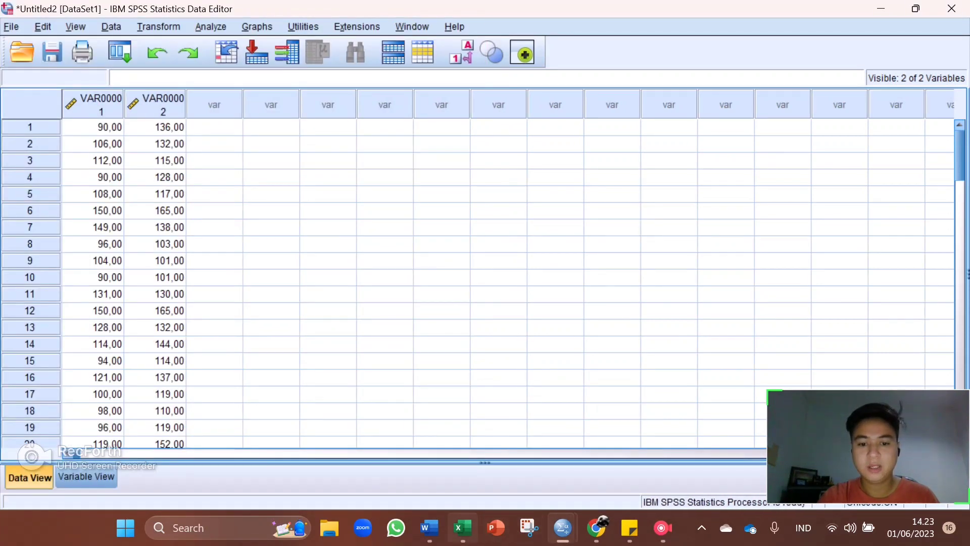
Switch to Excel and copy the Total values in AE3:AE85 of the Y sheet.
click(462, 527)
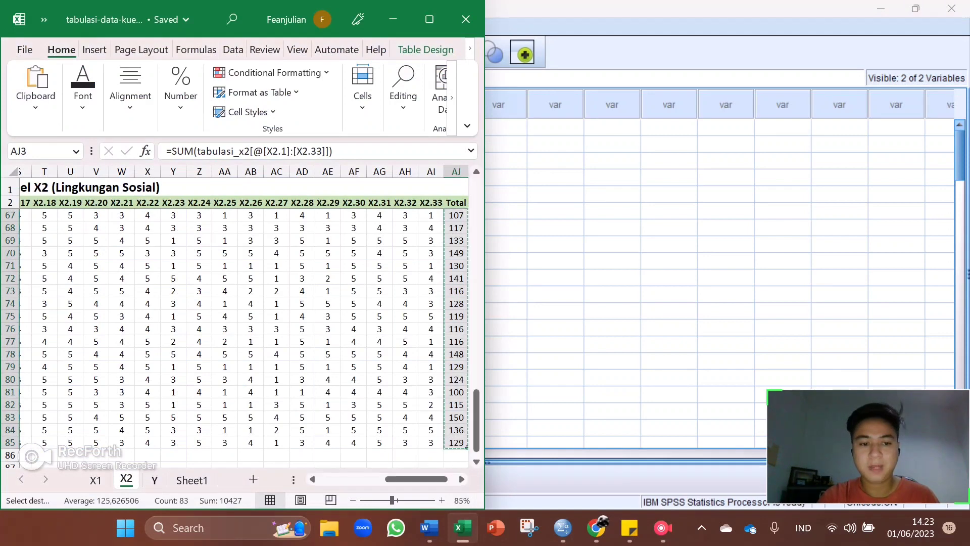
click(154, 479)
drag(356, 479, 416, 478)
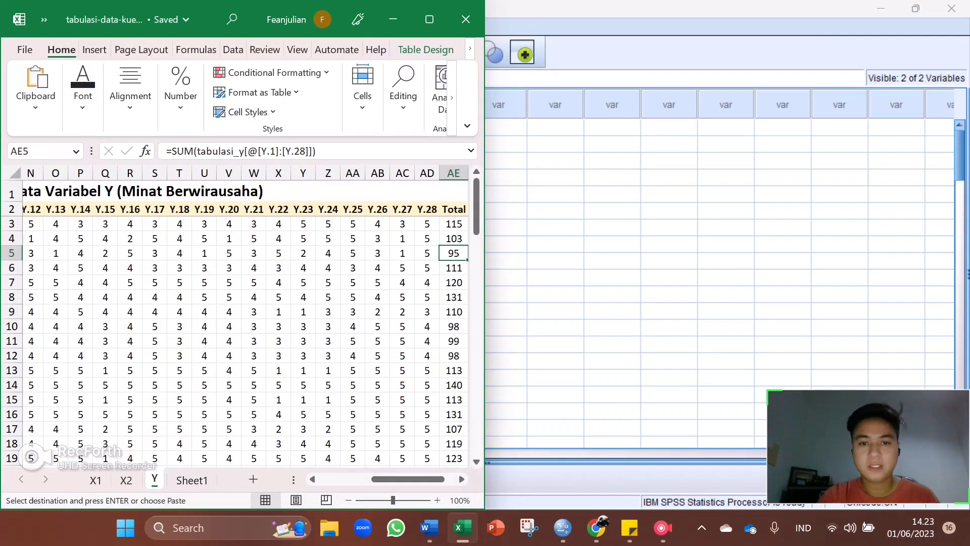
drag(454, 224, 389, 429)
key(ctrl+c)
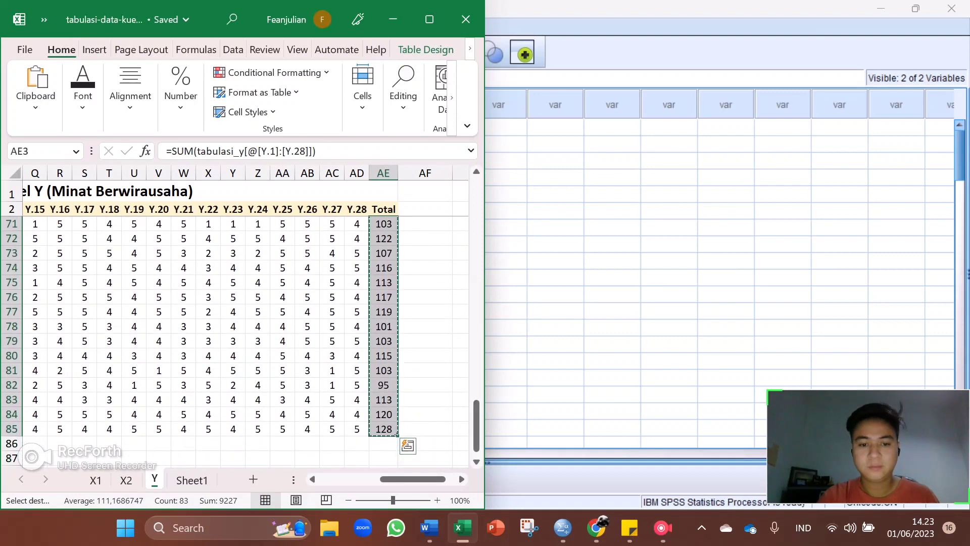
Return to the SPSS Data Editor and paste the Y totals into the third column from row 1.
mouse_move(462, 527)
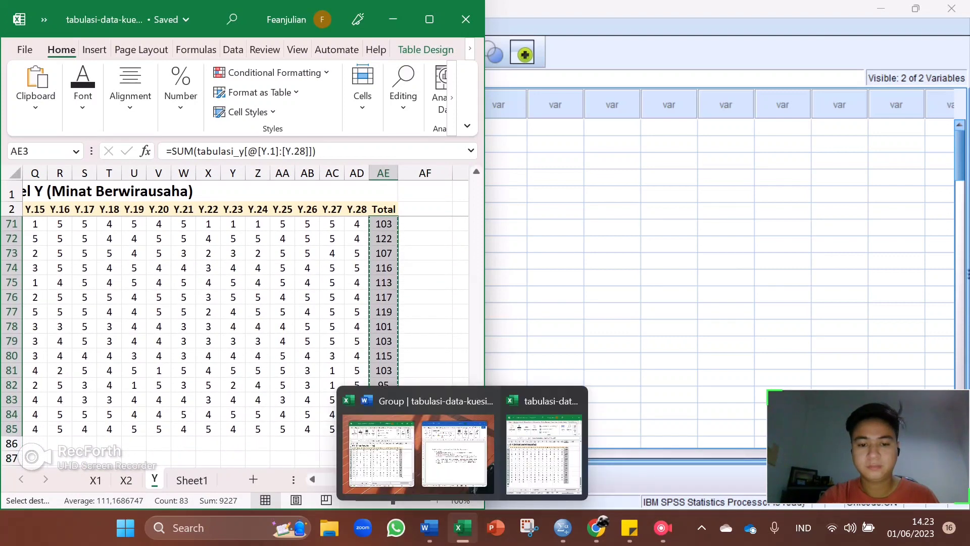
mouse_move(562, 527)
click(475, 445)
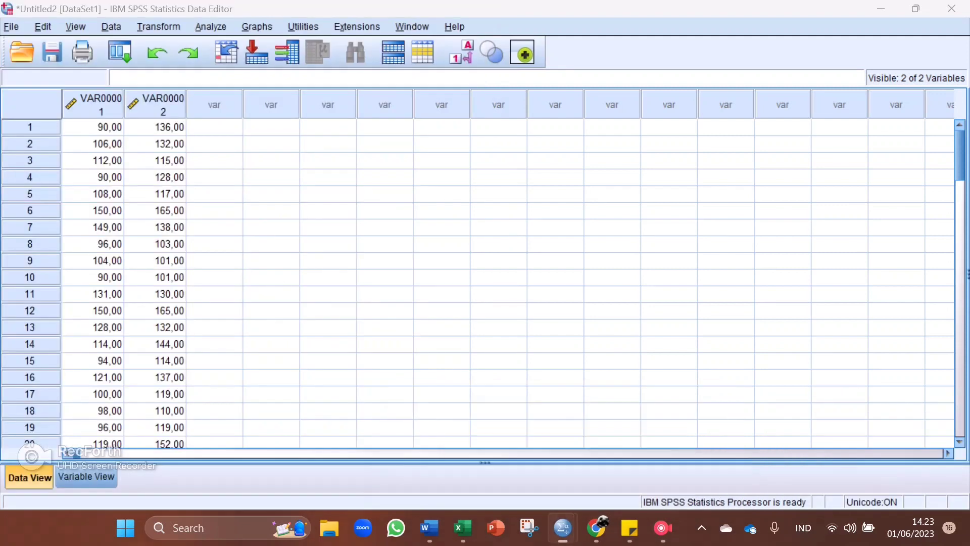
click(214, 127)
key(ctrl+v)
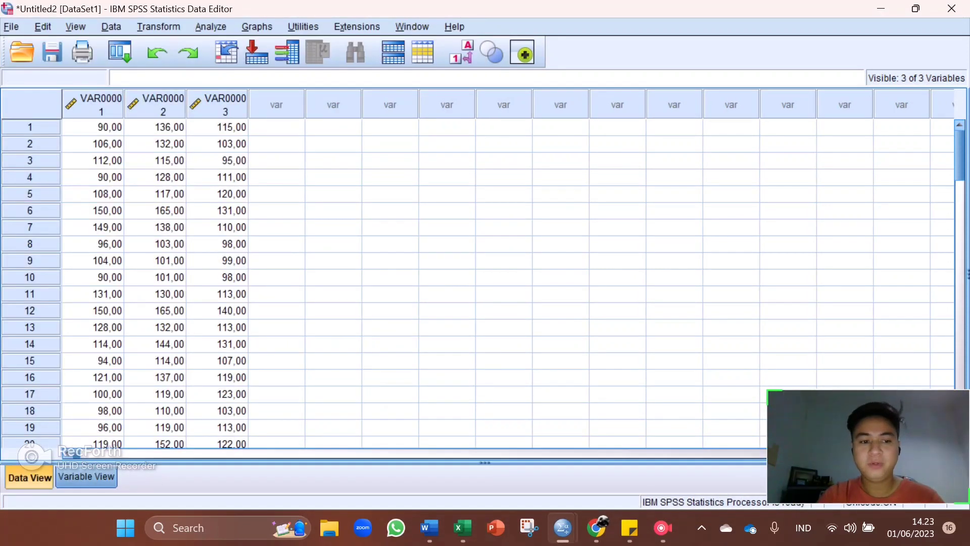
Rename the three variables as X1, X2 and Y in Variable View.
click(83, 477)
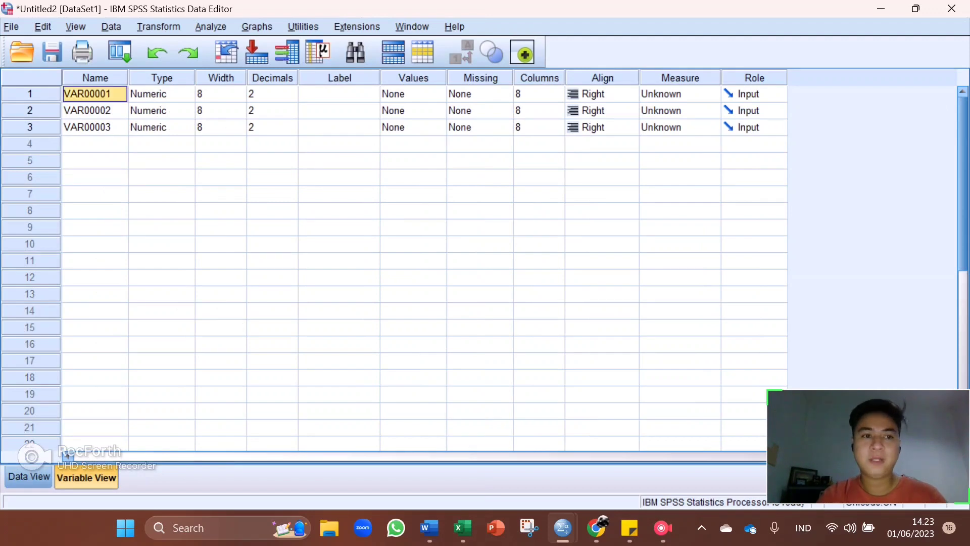
text(x1)
key(BackSpace)
key(BackSpace)
text(X1)
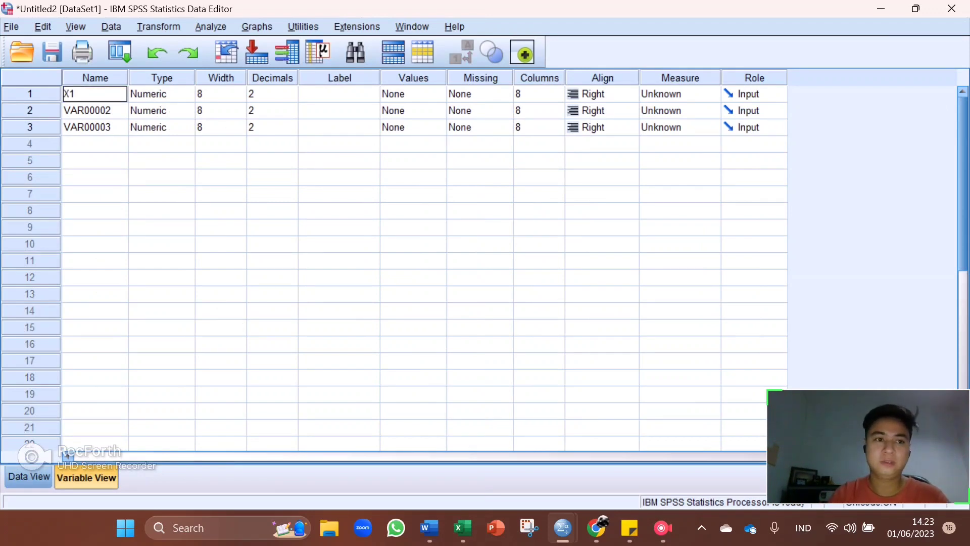
key(Return)
text(X3)
key(Return)
key(Up)
text(X2)
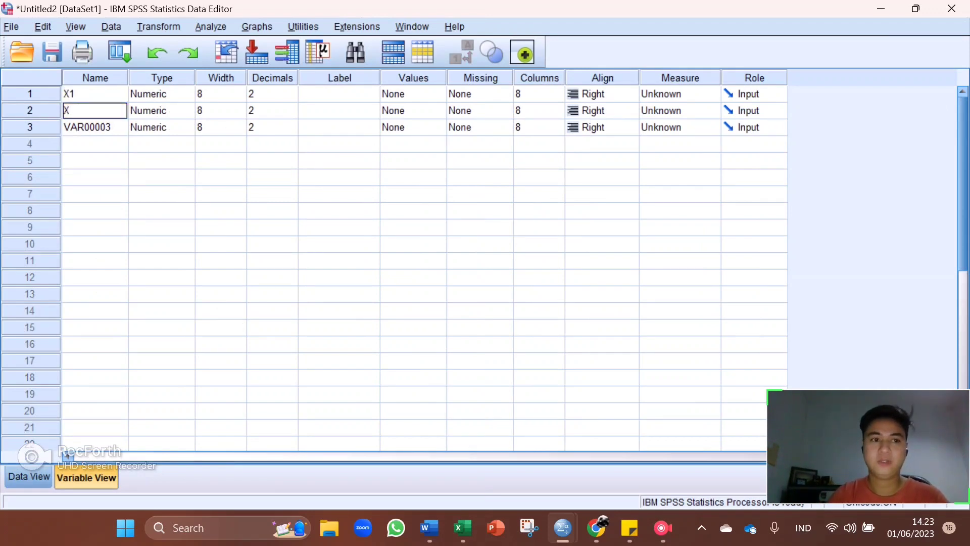
key(Return)
text(Y)
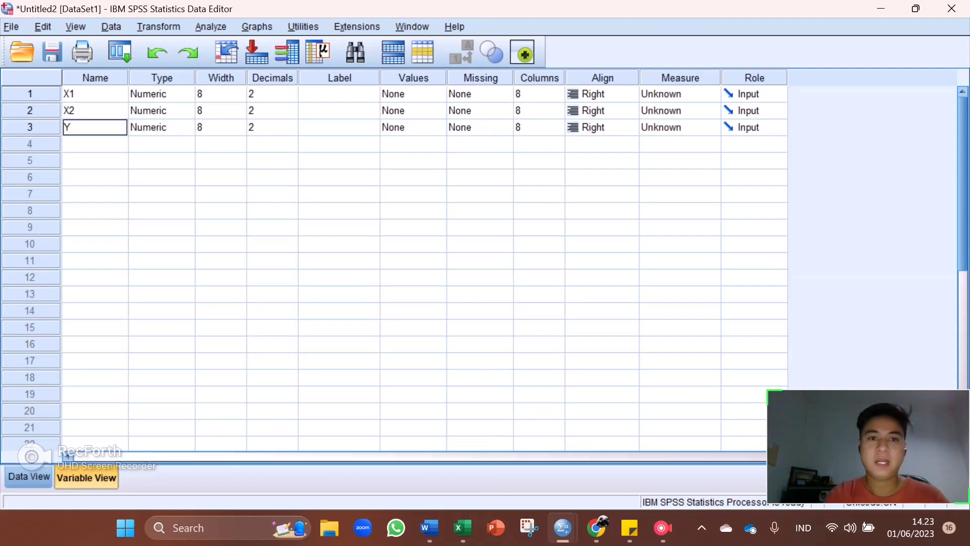
Consult the X1 sheet's title in Excel, and label X1 as Efikasi Diri and X2 as Lingkungan Sosial in SPSS.
click(339, 94)
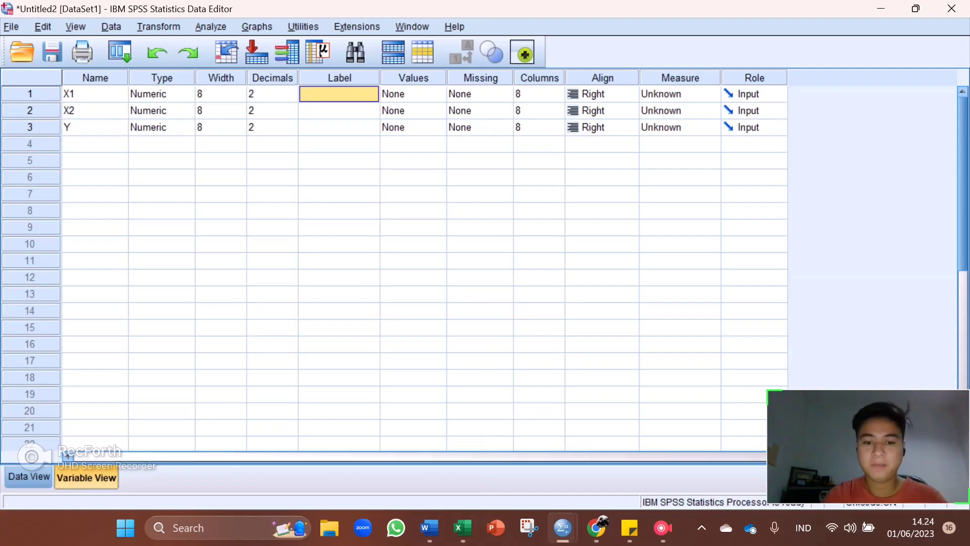
mouse_move(463, 527)
click(404, 445)
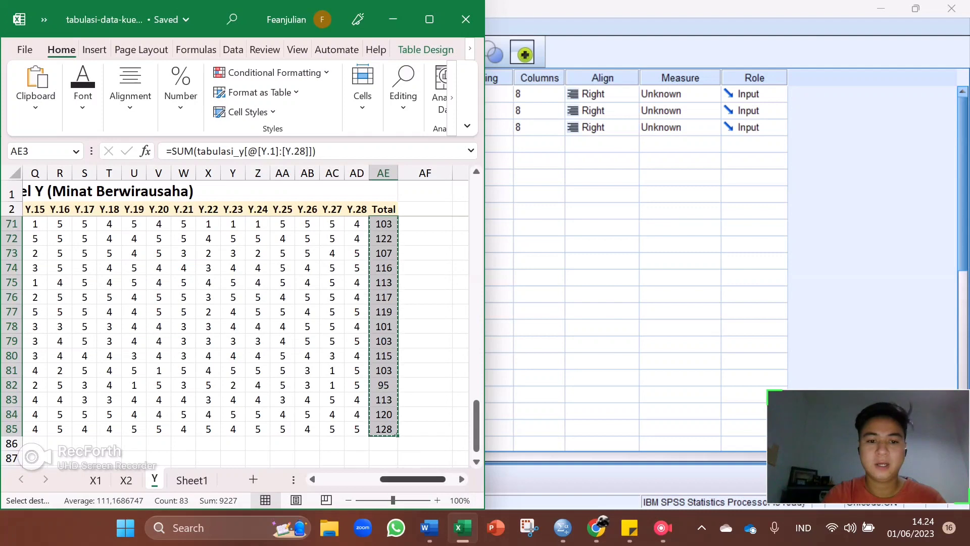
click(95, 480)
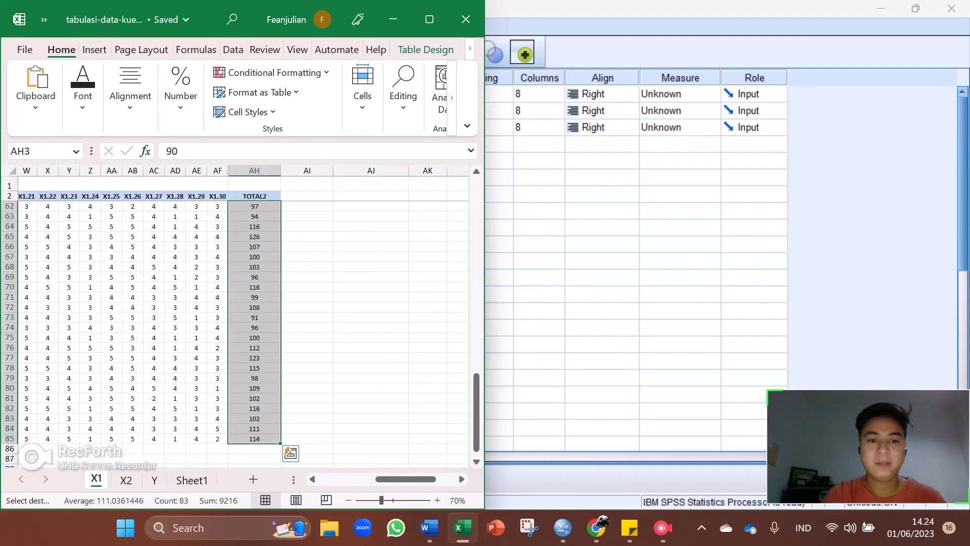
drag(405, 479, 348, 479)
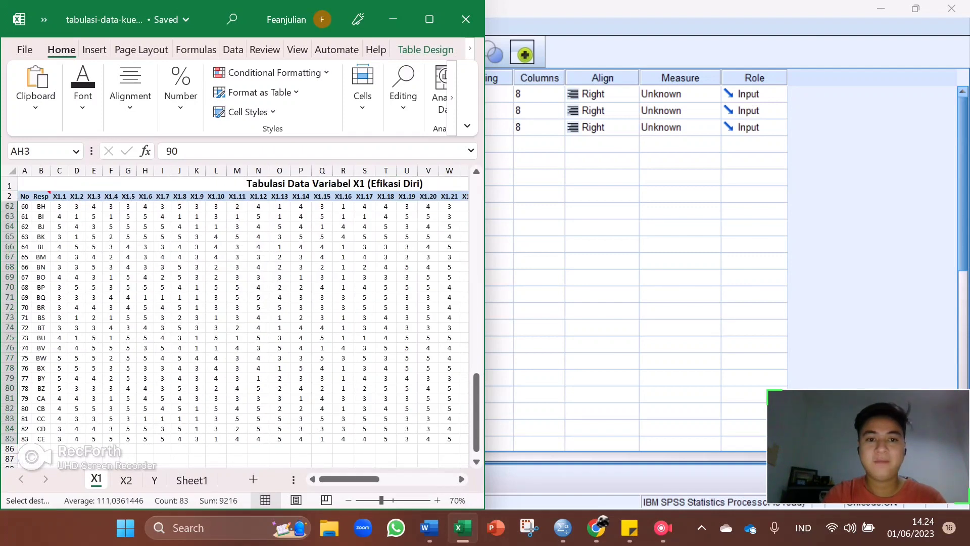
key(alt+Tab)
text(eF)
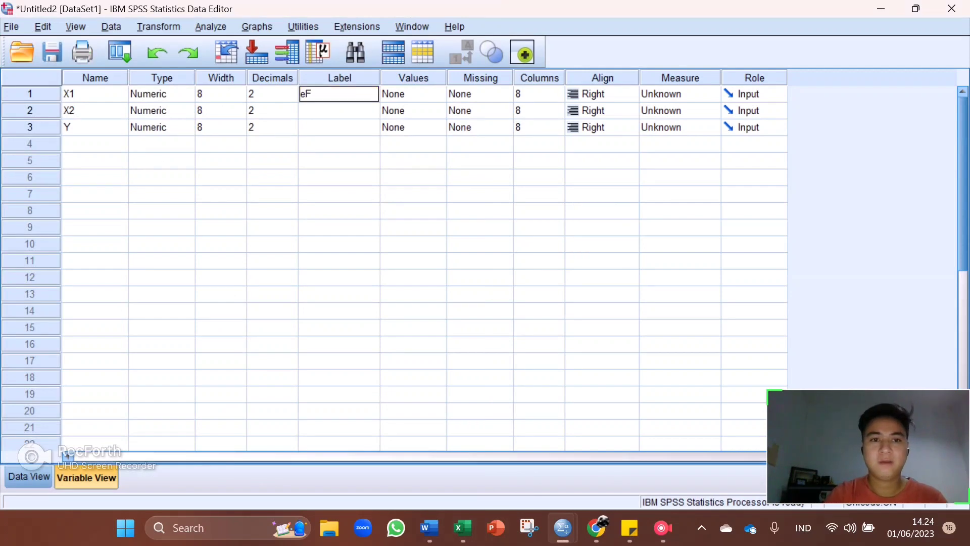
key(BackSpace)
key(BackSpace)
text(ef)
key(BackSpace)
key(BackSpace)
text(Efikasi Diri)
key(Return)
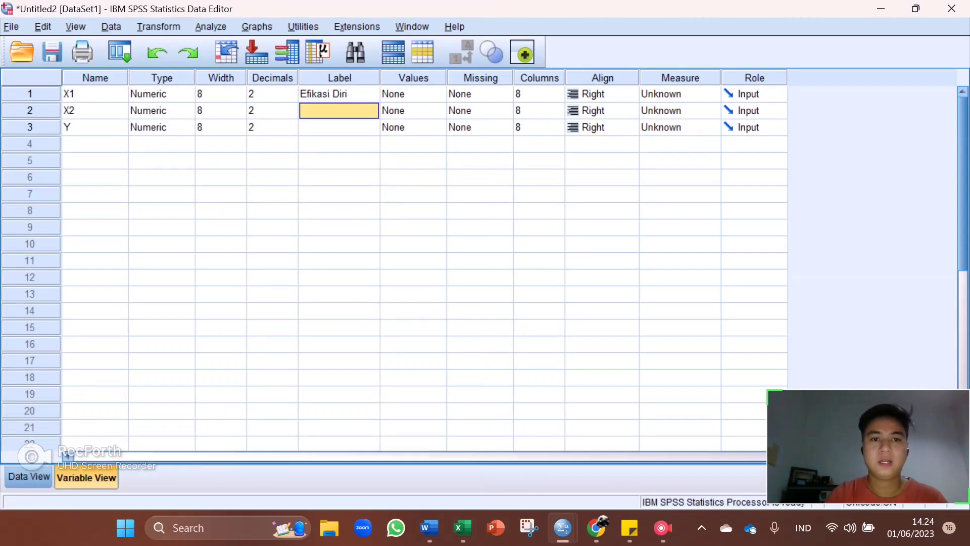
text(Lingkungan S)
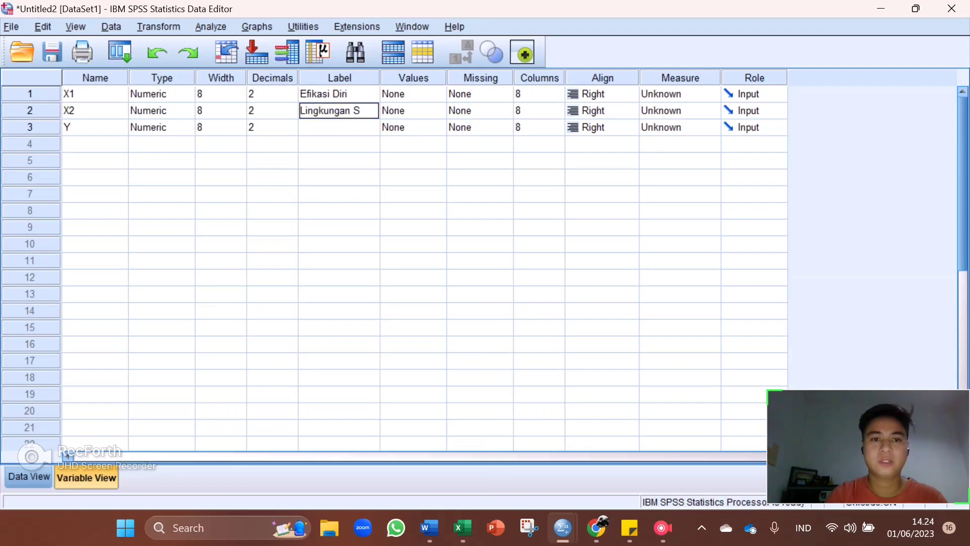
text(osial)
Check the Y sheet's title in Excel, and label the variable Y as Minat Berwirausaha in SPSS.
key(alt+Tab)
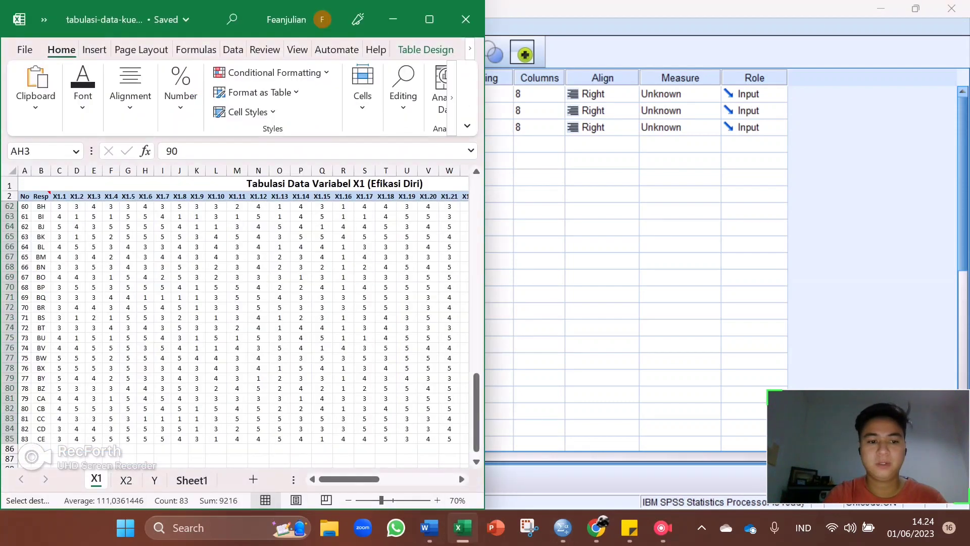
key(ctrl+Page_Down)
key(ctrl+Page_Down)
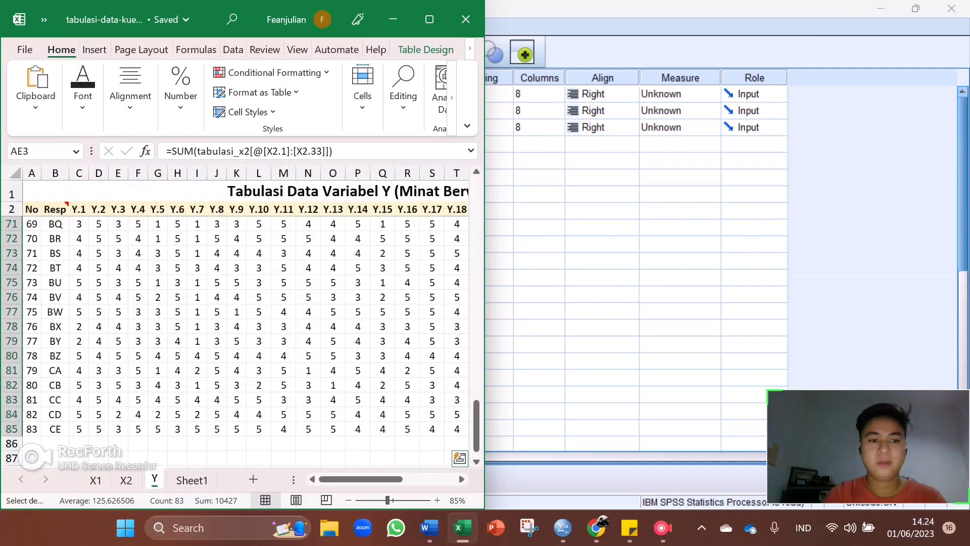
scroll(243, 323, right, 5)
key(alt+Tab)
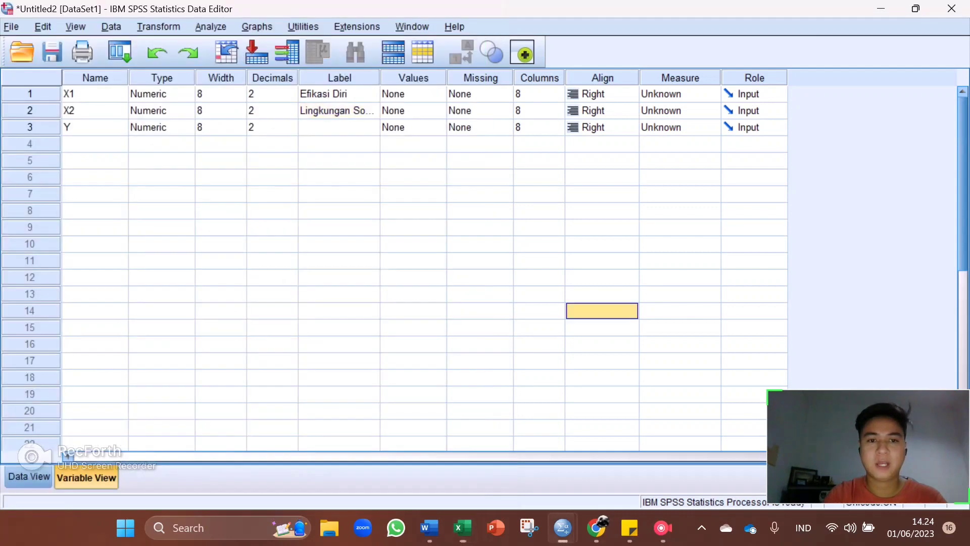
text(Min)
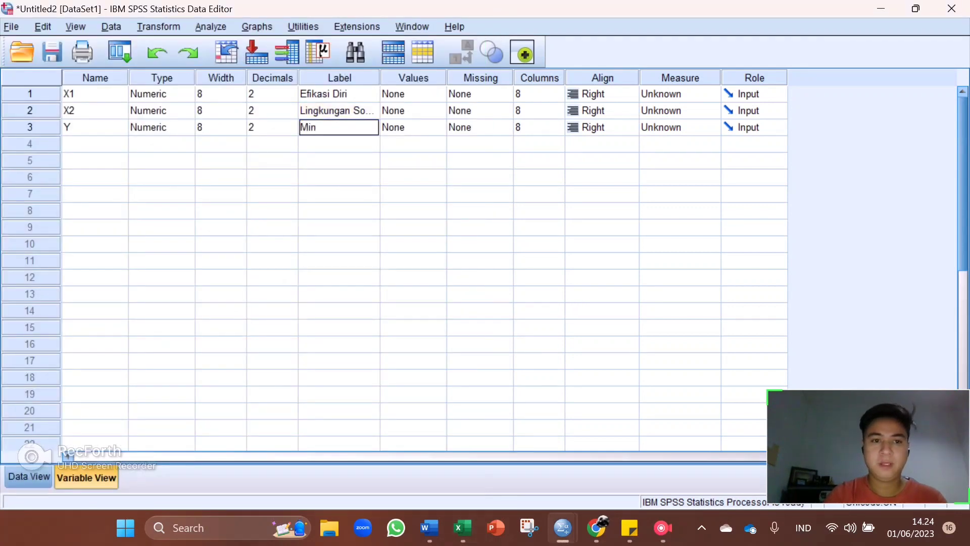
text(at Berwirausaha)
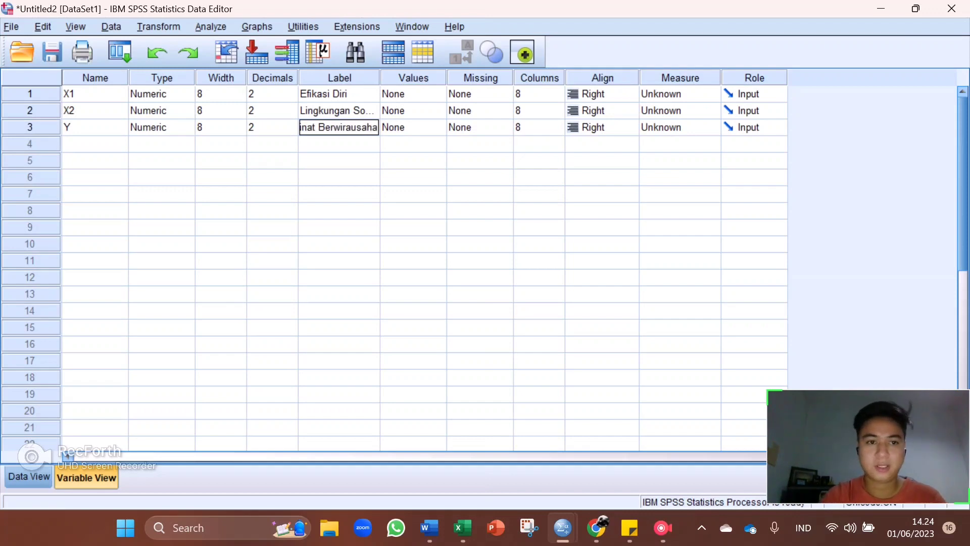
click(339, 178)
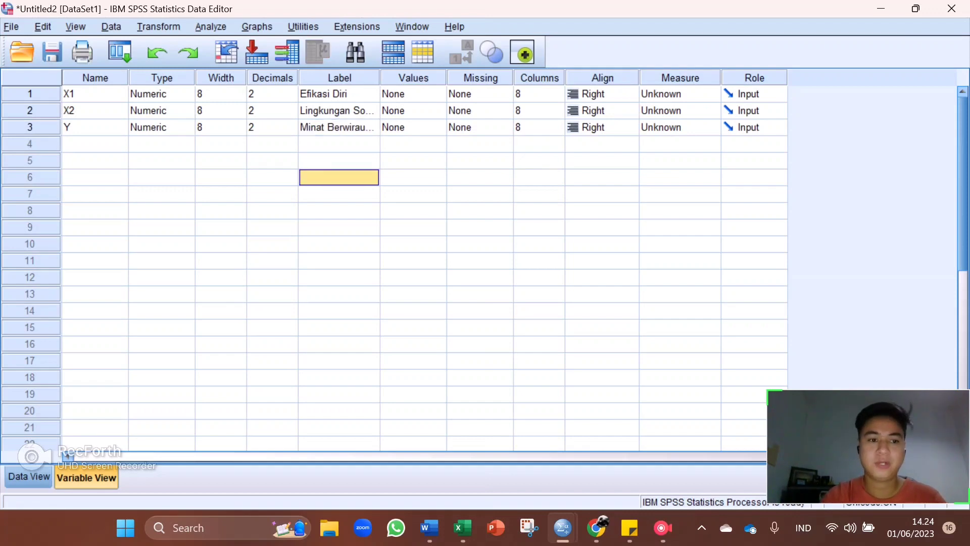
Run the legacy One-Sample Kolmogorov-Smirnov test on Efikasi Diri, Lingkungan Sosial and Minat Berwirausaha with the Normal test distribution.
click(29, 477)
scroll(404, 273, down, 20)
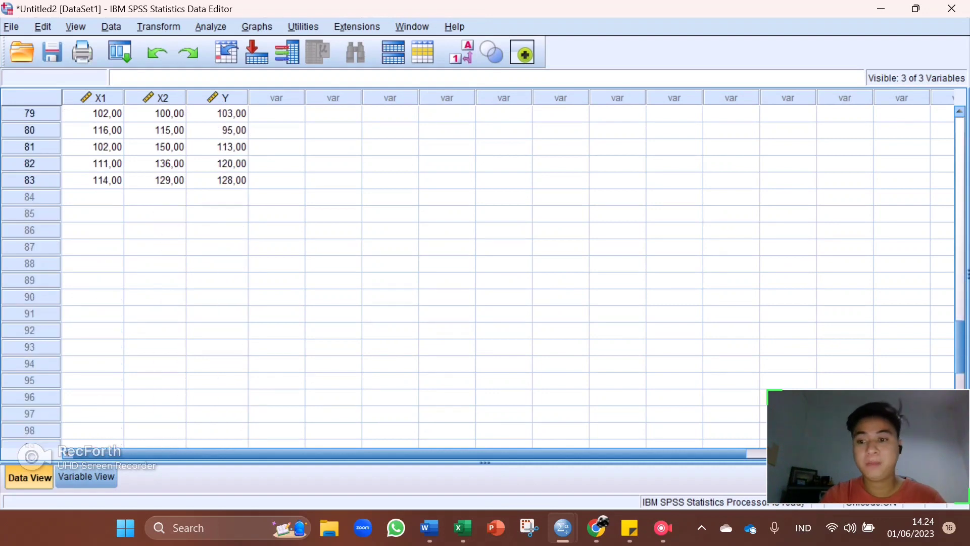
scroll(404, 273, up, 20)
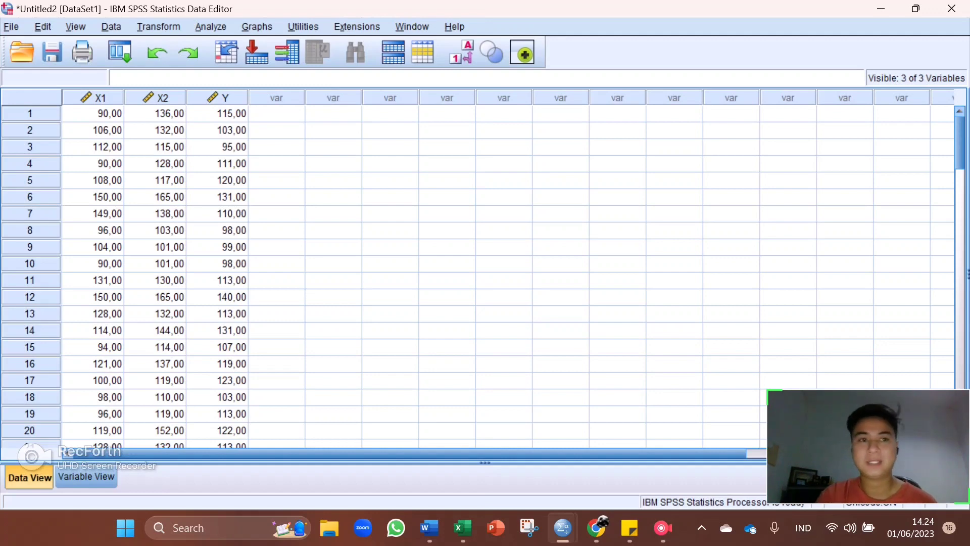
click(211, 27)
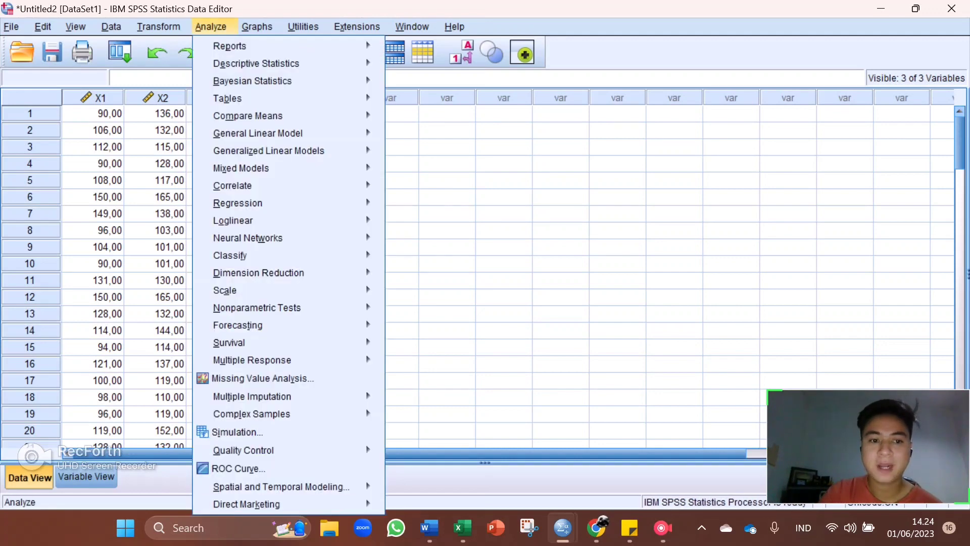
mouse_move(257, 307)
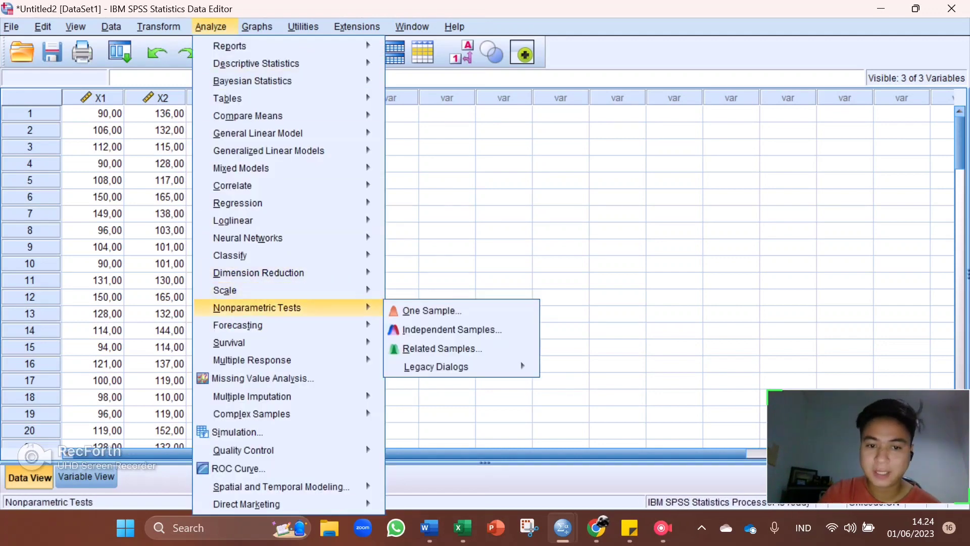
mouse_move(436, 367)
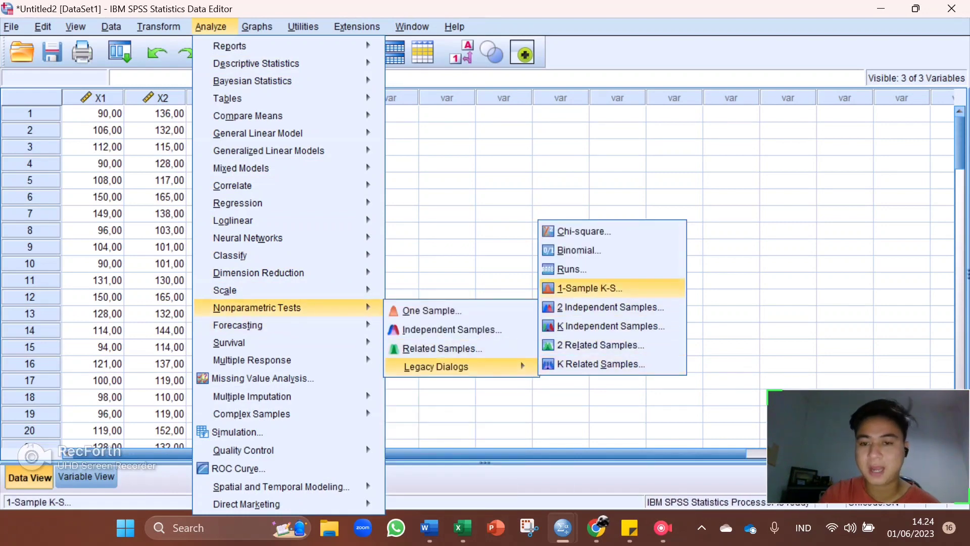
click(589, 288)
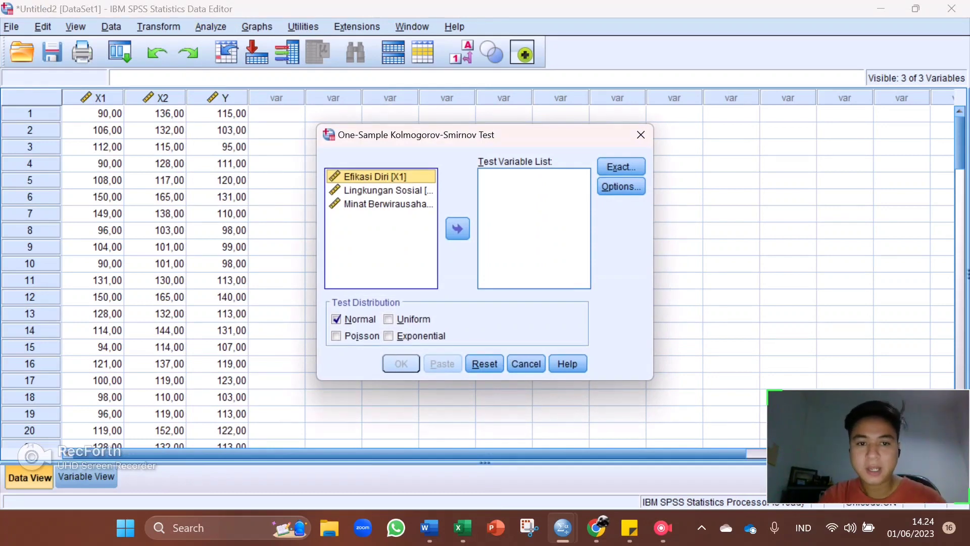
key(ctrl+a)
click(457, 228)
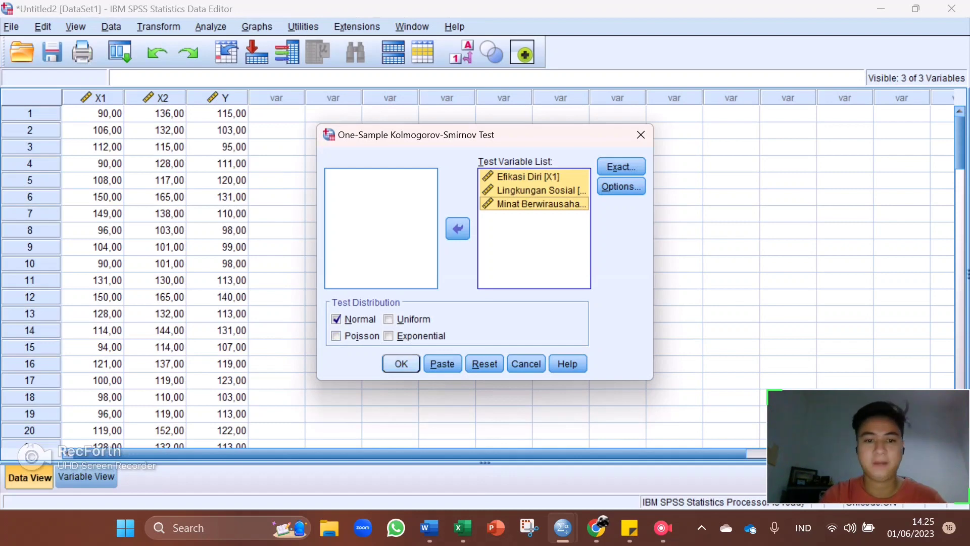
key(Return)
Try to copy the One-Sample Kolmogorov-Smirnov Test table from the output.
click(286, 283)
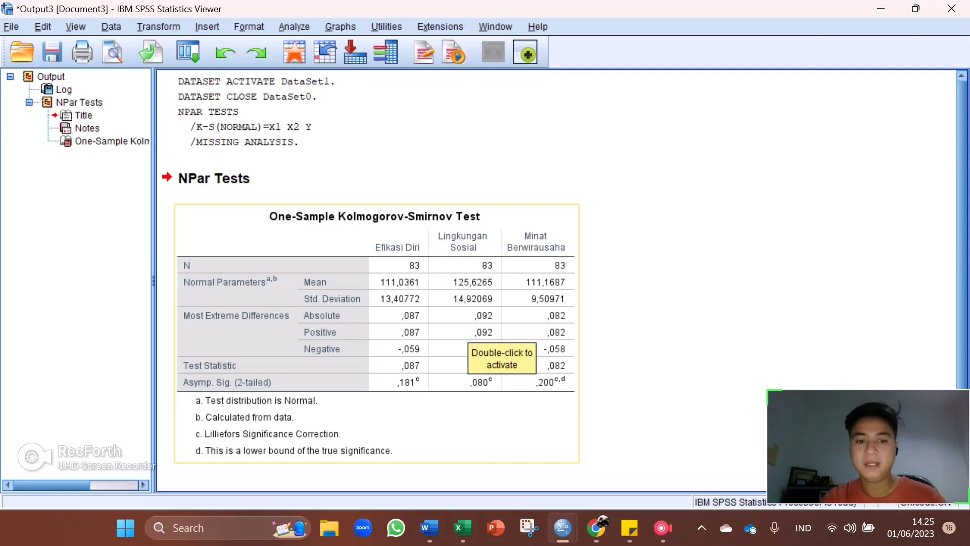
click(468, 333)
right_click(401, 291)
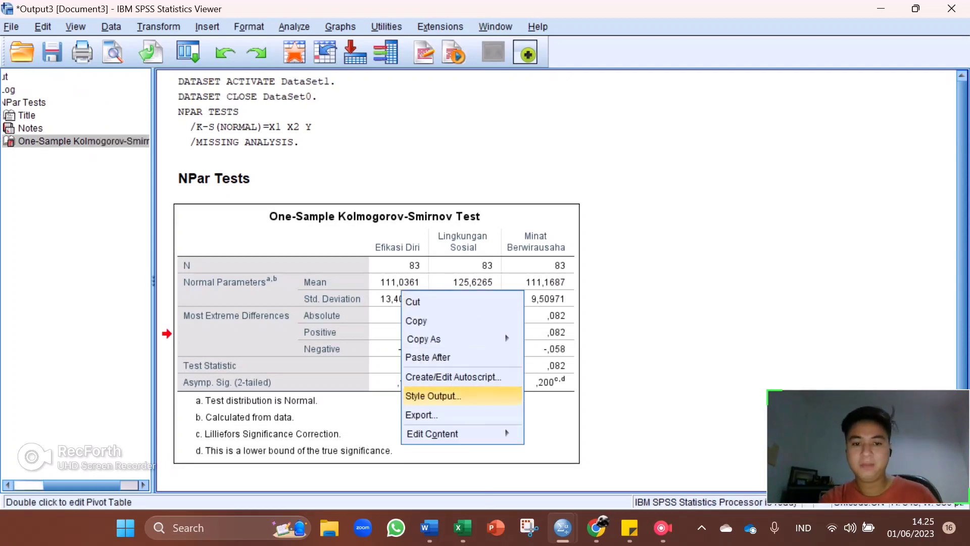
mouse_move(455, 338)
click(539, 380)
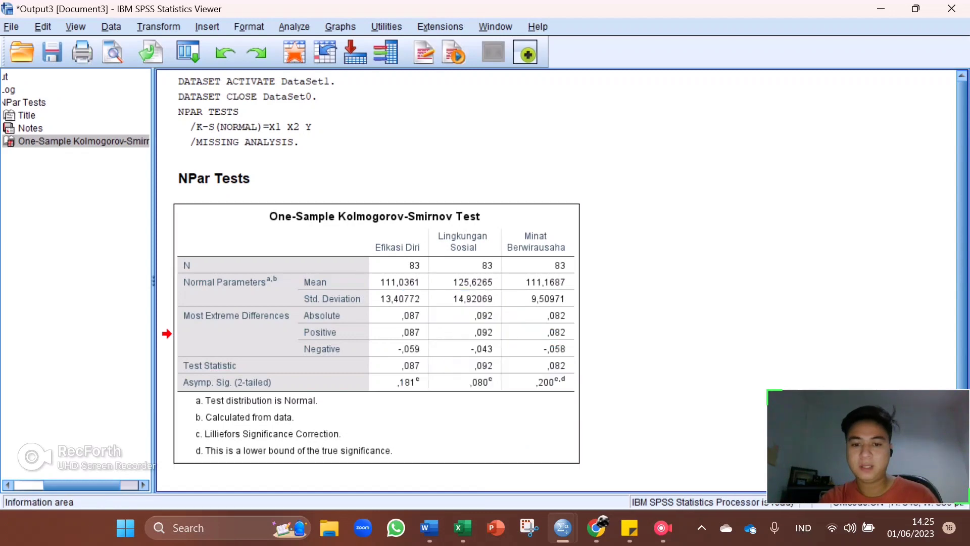
Switch to the Word document, try to paste the table below the decision criteria with source formatting, and undo the paste.
mouse_move(430, 528)
click(511, 455)
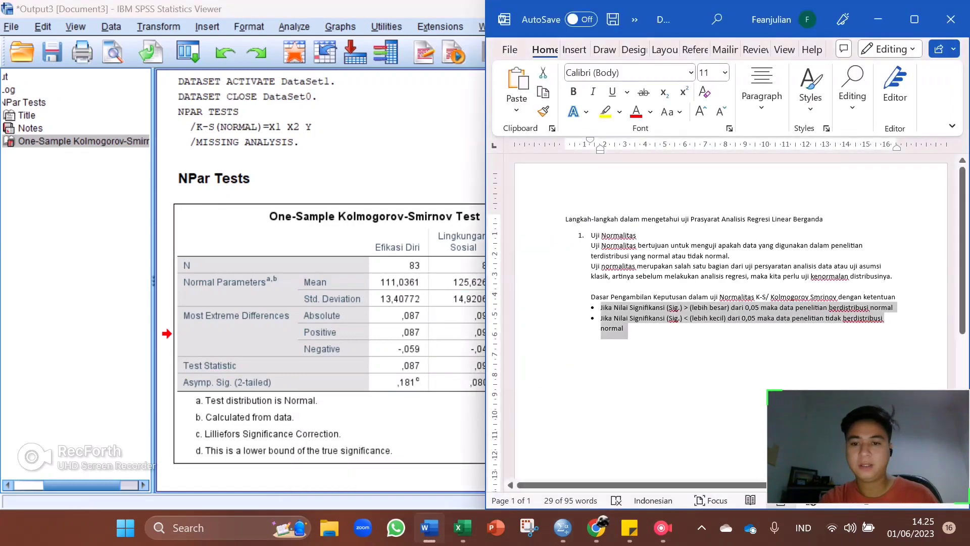
click(565, 376)
right_click(624, 381)
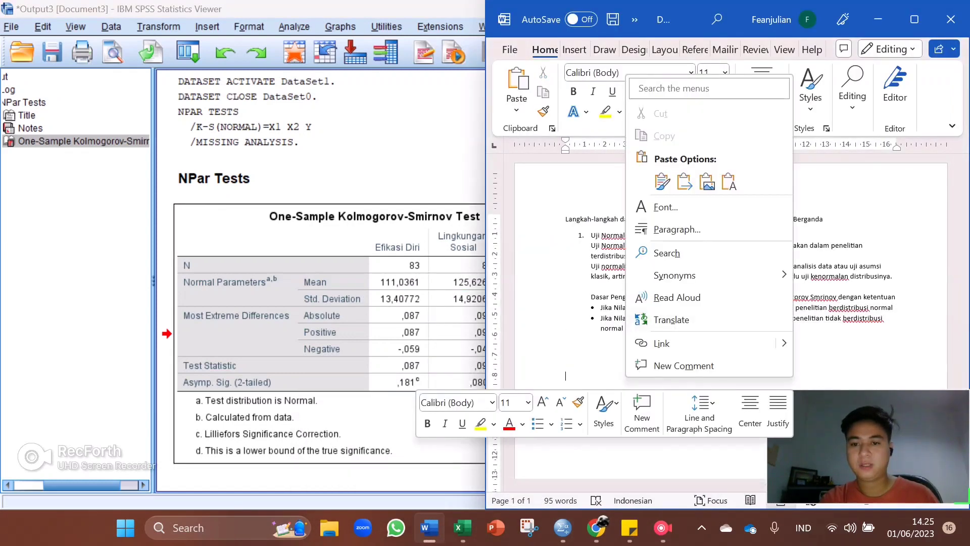
click(662, 182)
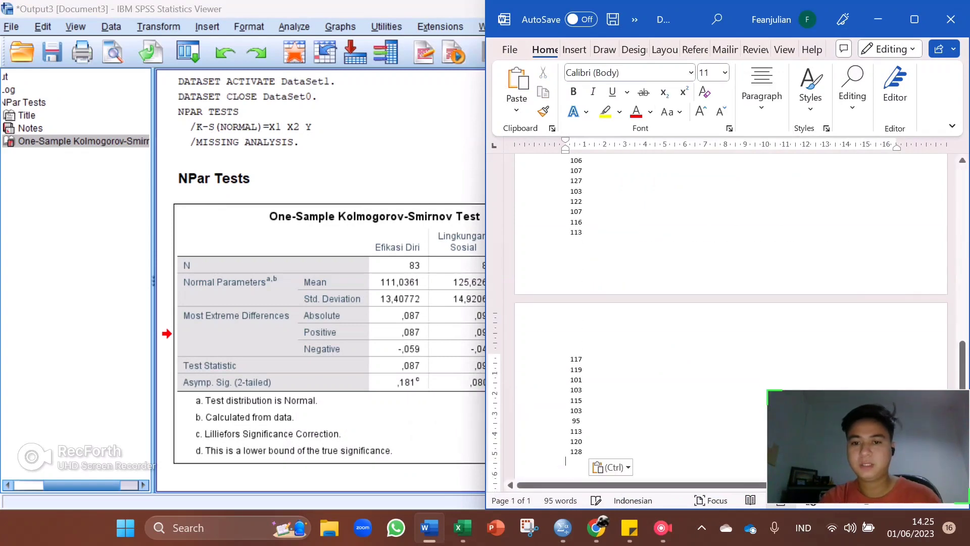
key(ctrl+z)
Copy the One-Sample Kolmogorov-Smirnov Test table again and paste it as a picture below the decision criteria in Word.
right_click(363, 262)
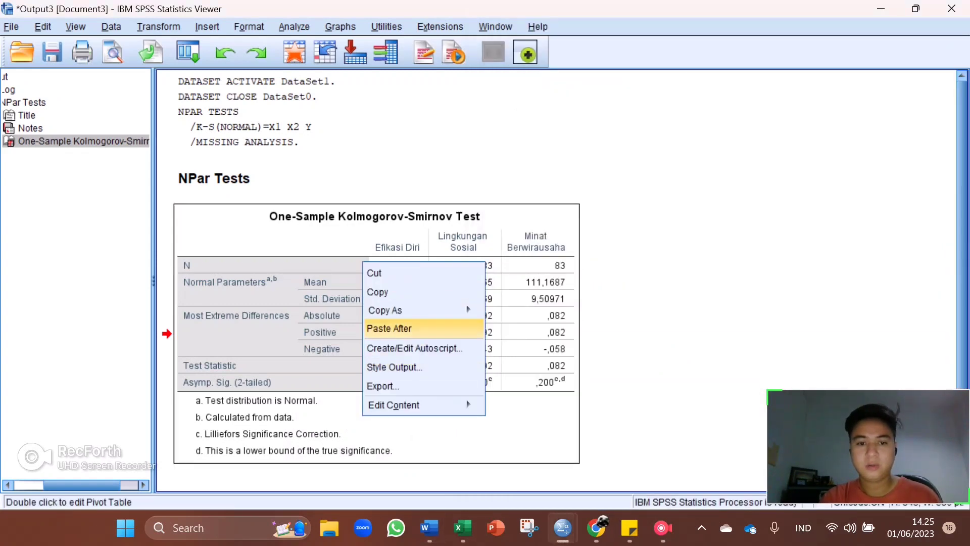
mouse_move(404, 310)
click(500, 351)
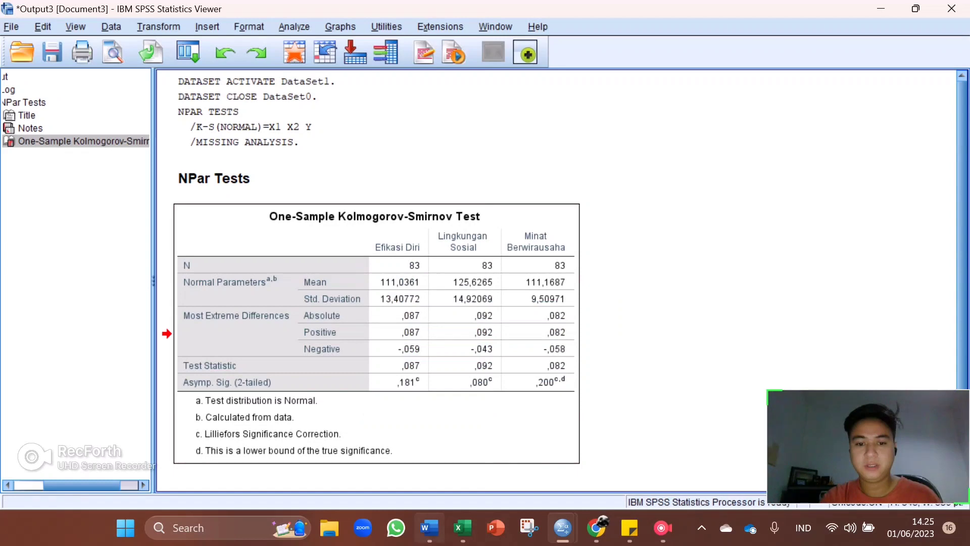
click(430, 528)
scroll(728, 283, up, 3)
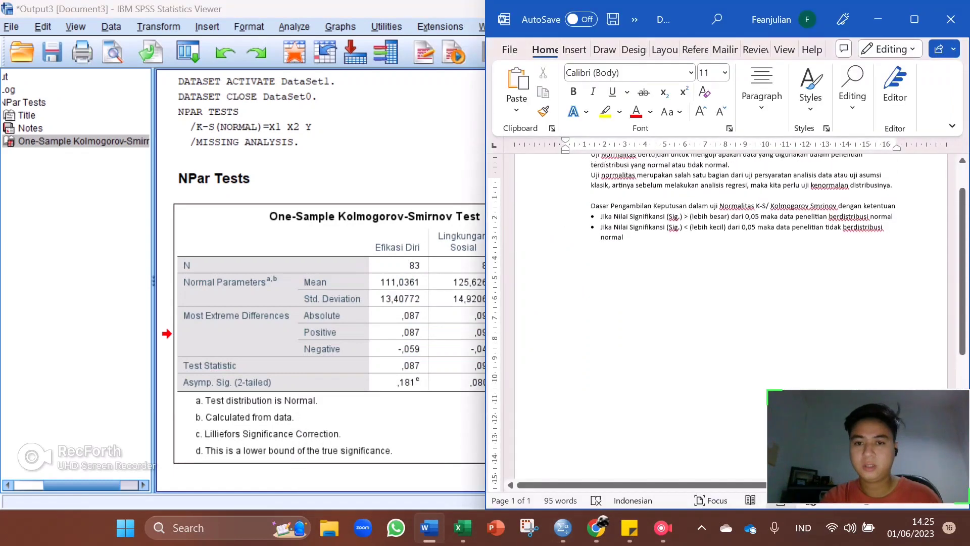
right_click(612, 326)
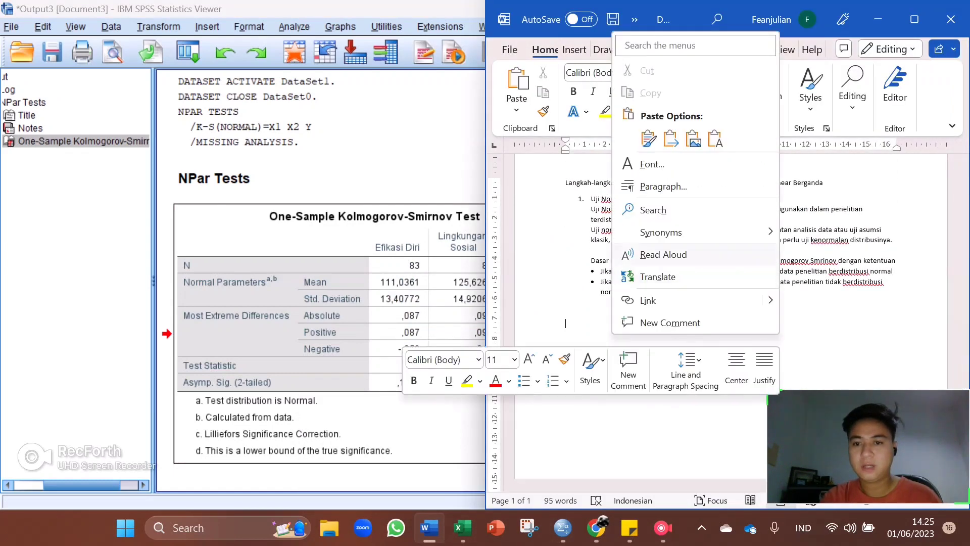
click(692, 138)
scroll(707, 283, down, 3)
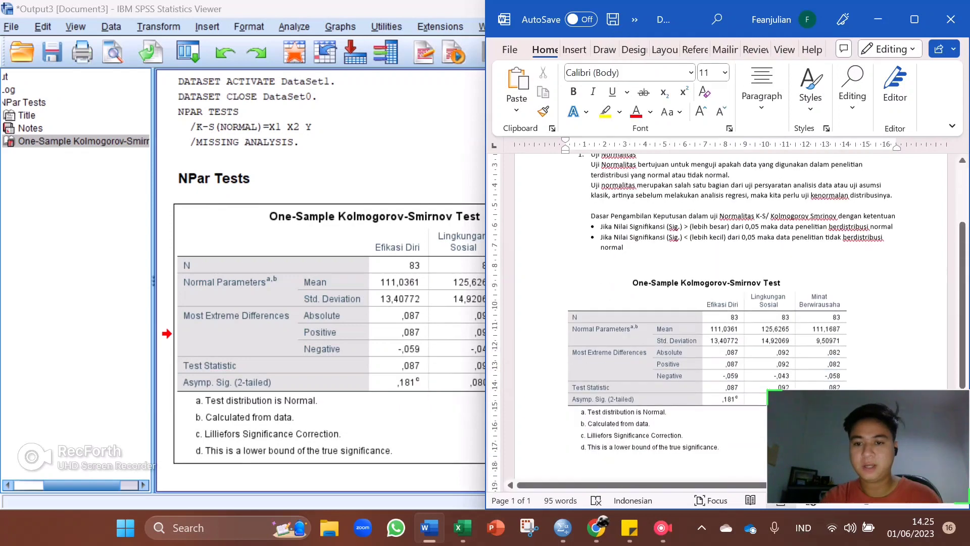
Give the pasted table picture Square text wrapping and move it right so it sits under the indented text.
click(869, 183)
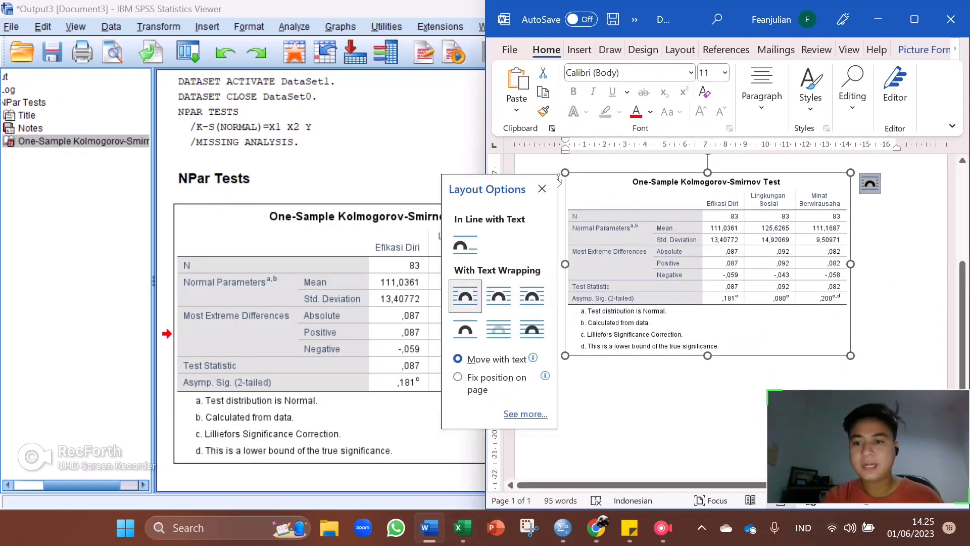
click(856, 196)
drag(707, 272, 748, 273)
scroll(748, 273, up, 2)
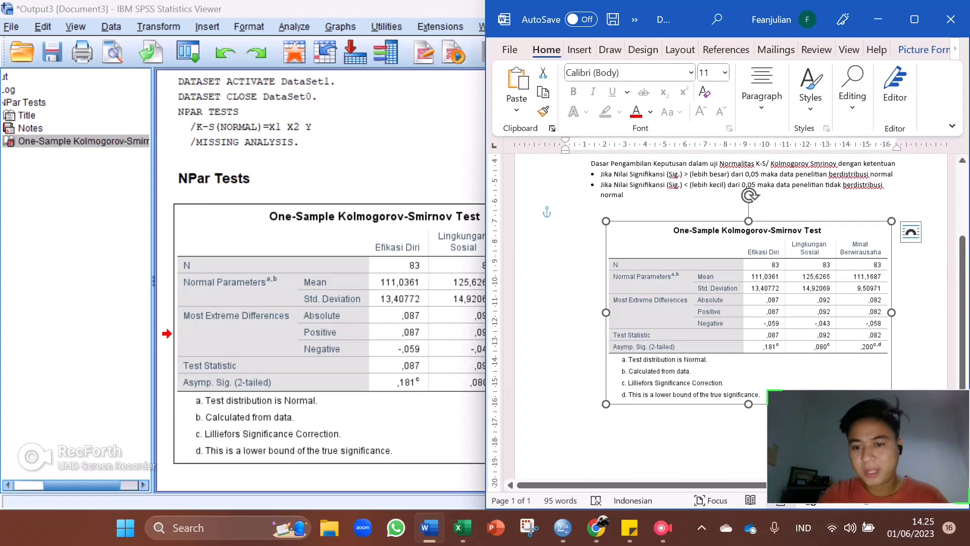
scroll(728, 323, up, 1)
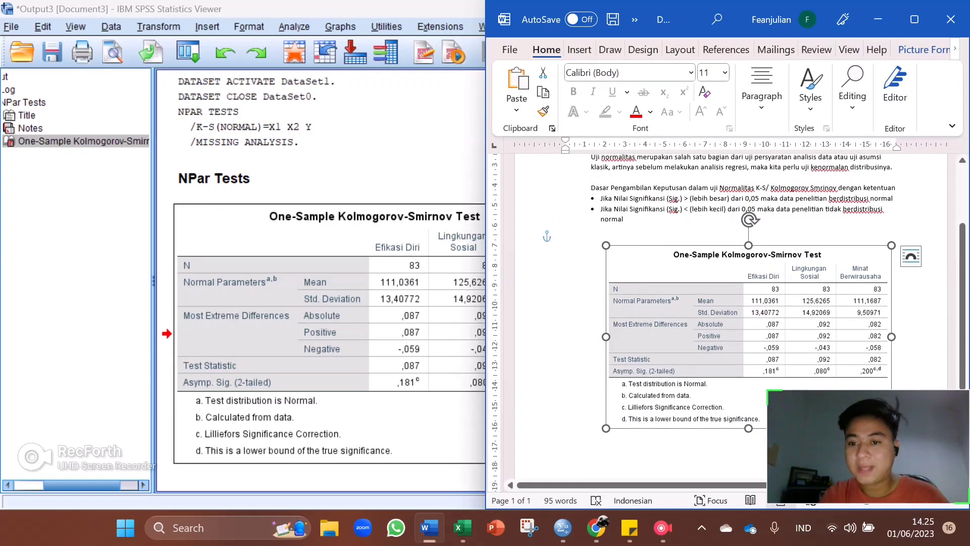
click(565, 266)
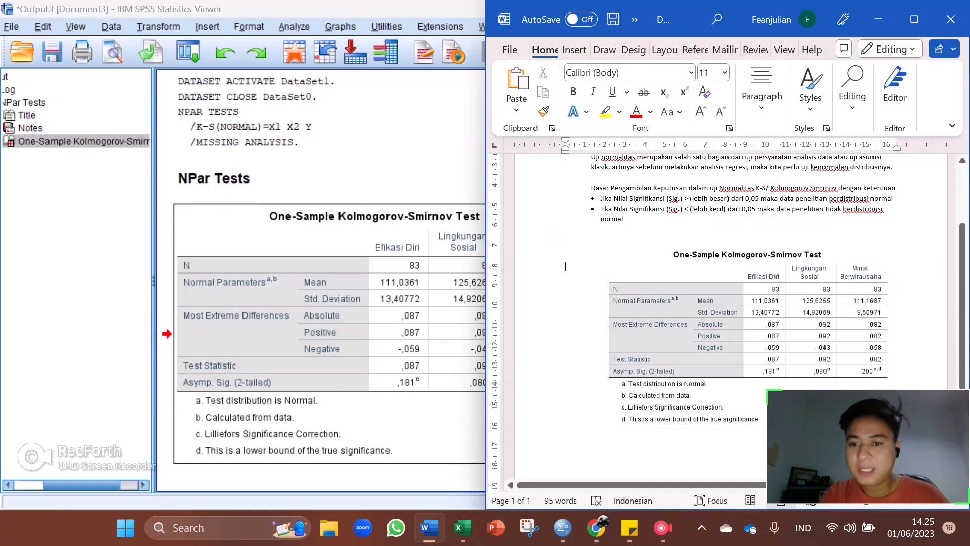
Examine the Asymp. Sig. (2-tailed) values of the three variables in the pasted table against the 0,05 normality criterion.
scroll(727, 323, down, 1)
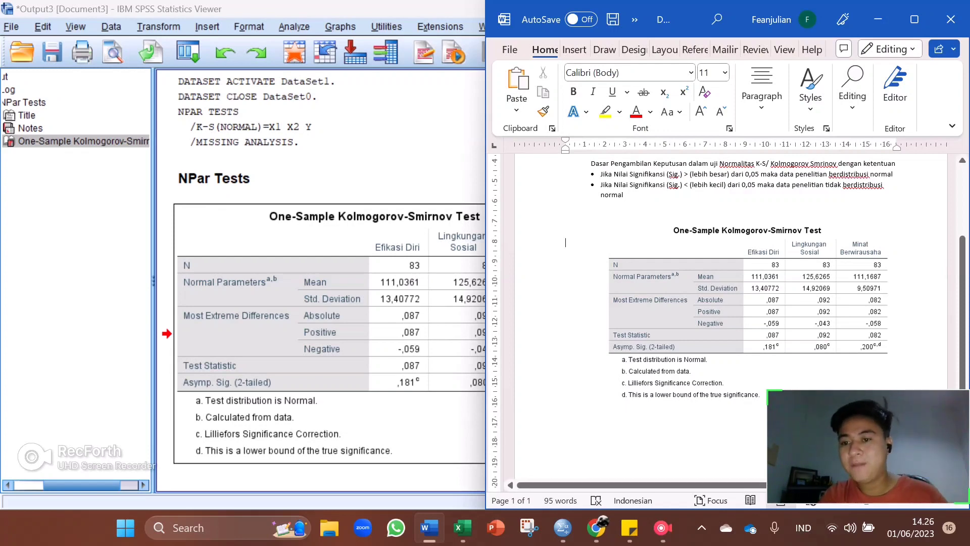
scroll(727, 320, down, 1)
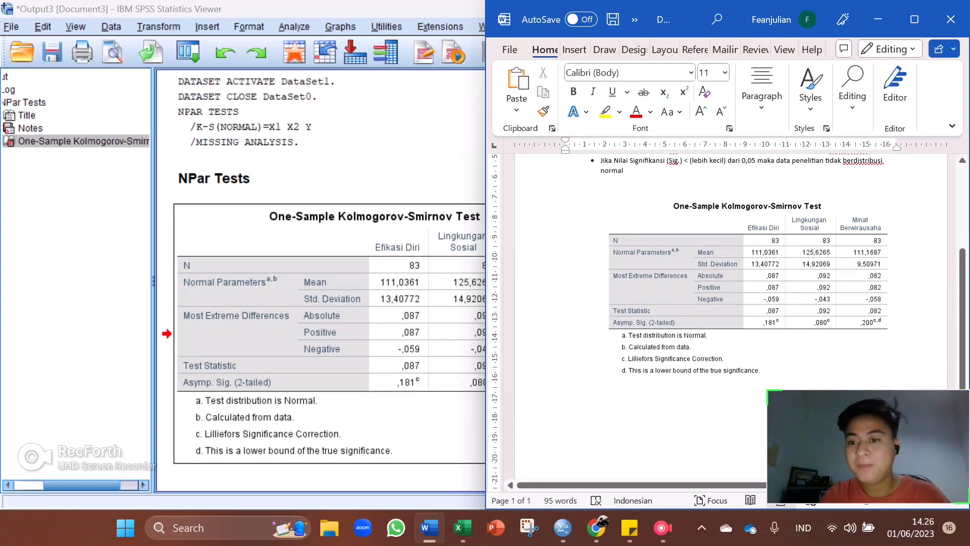
scroll(727, 321, up, 1)
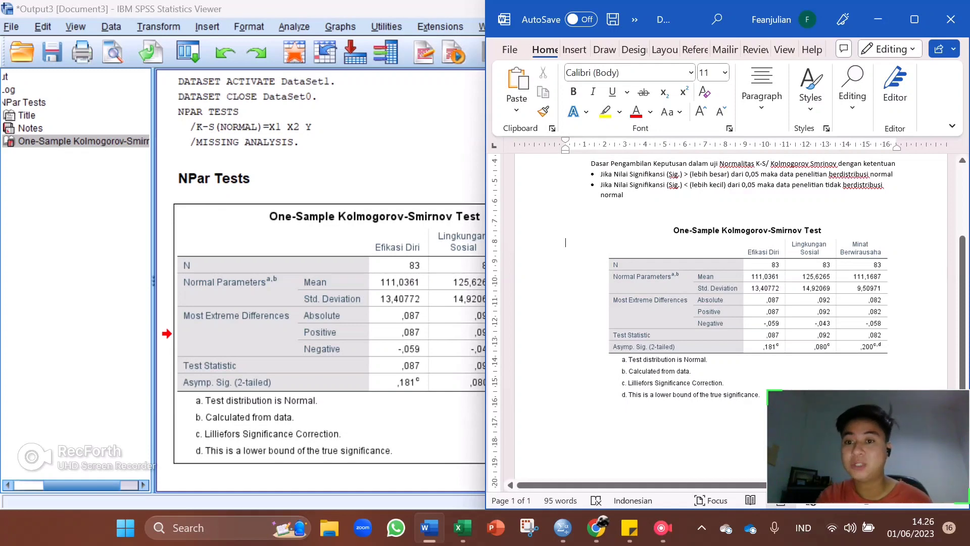
scroll(728, 319, down, 2)
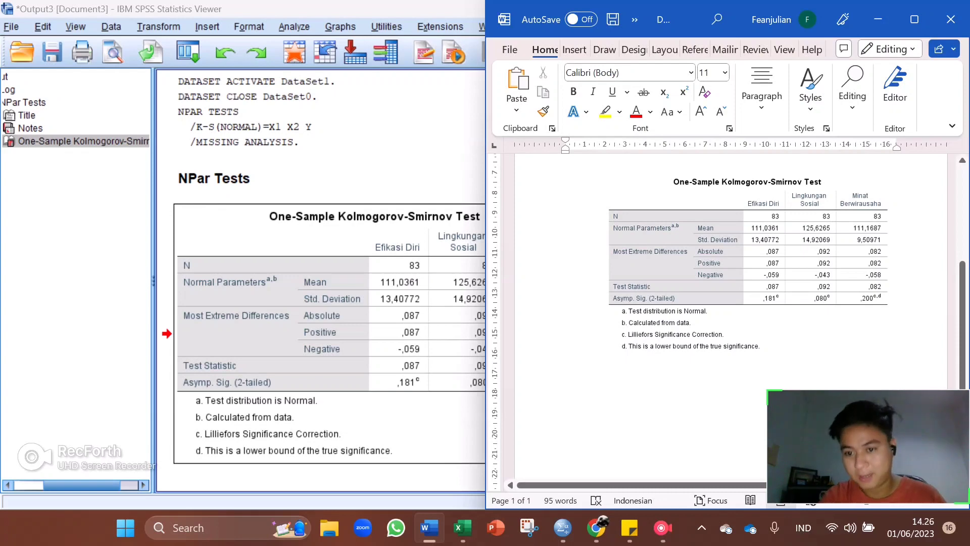
scroll(565, 169, down, 1)
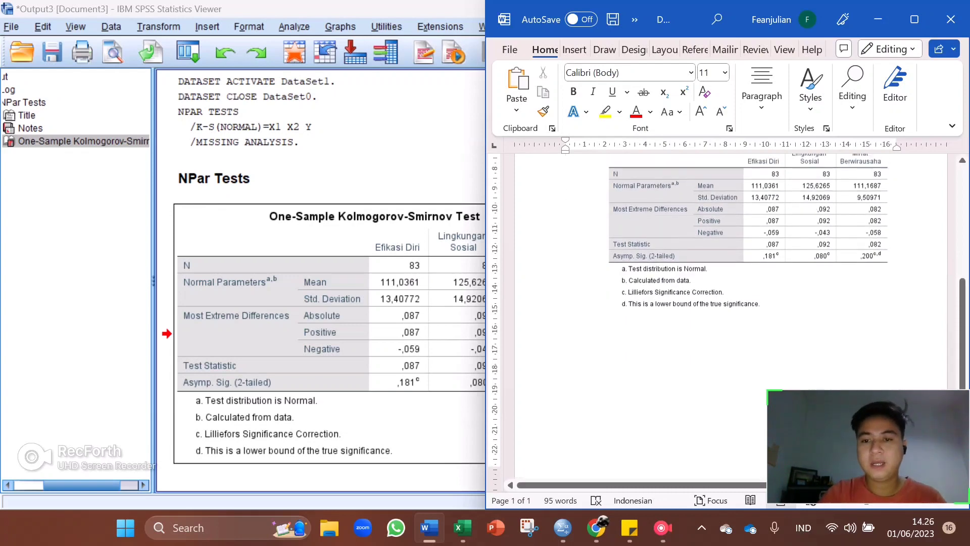
scroll(565, 193, up, 1)
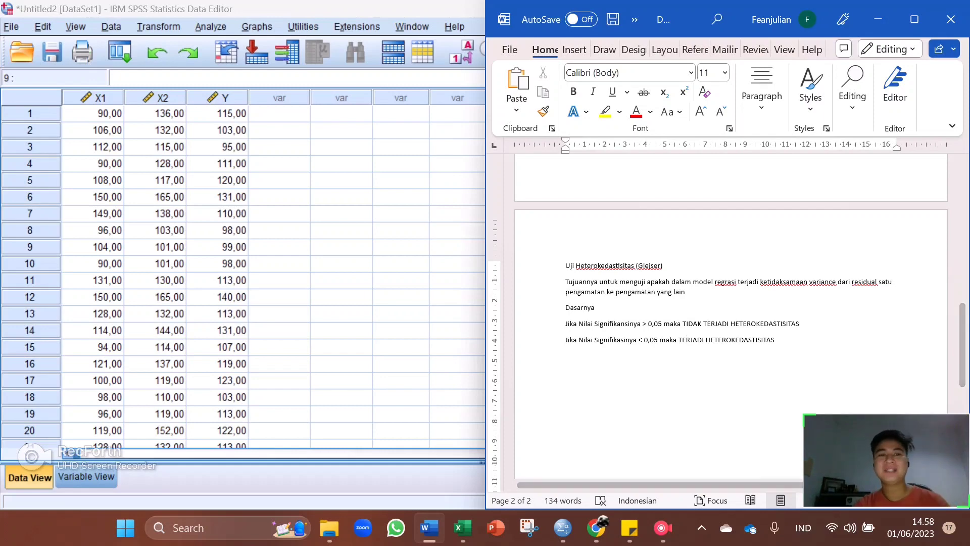
Switch to the SPSS Data Editor, open Linear Regression and remove Efikasi Diri [X1] and Lingkungan Sosial [X2] from the independent variables.
click(342, 163)
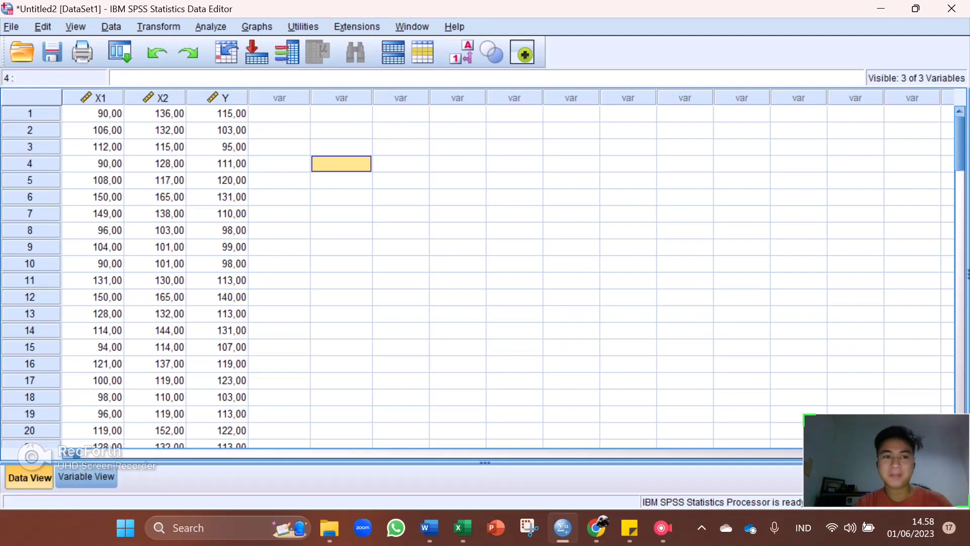
click(211, 27)
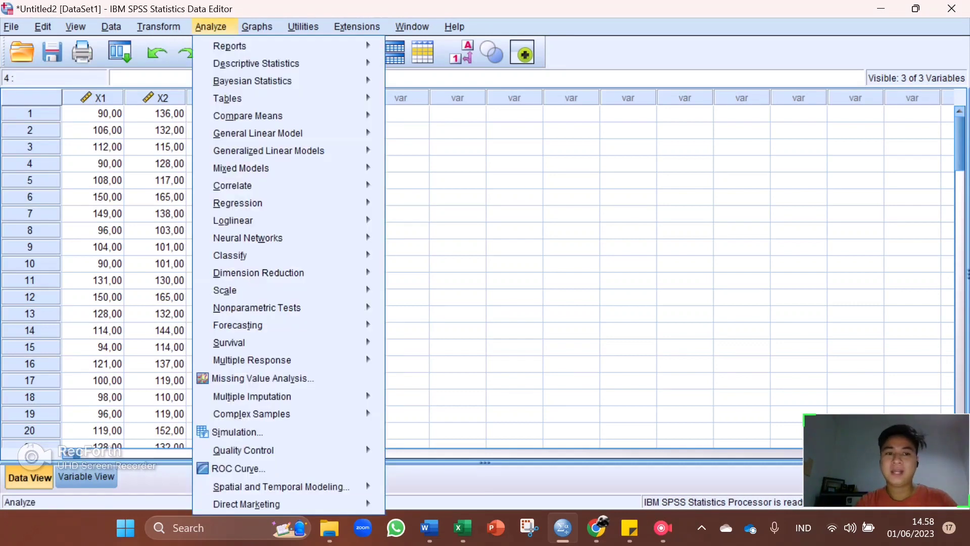
mouse_move(238, 204)
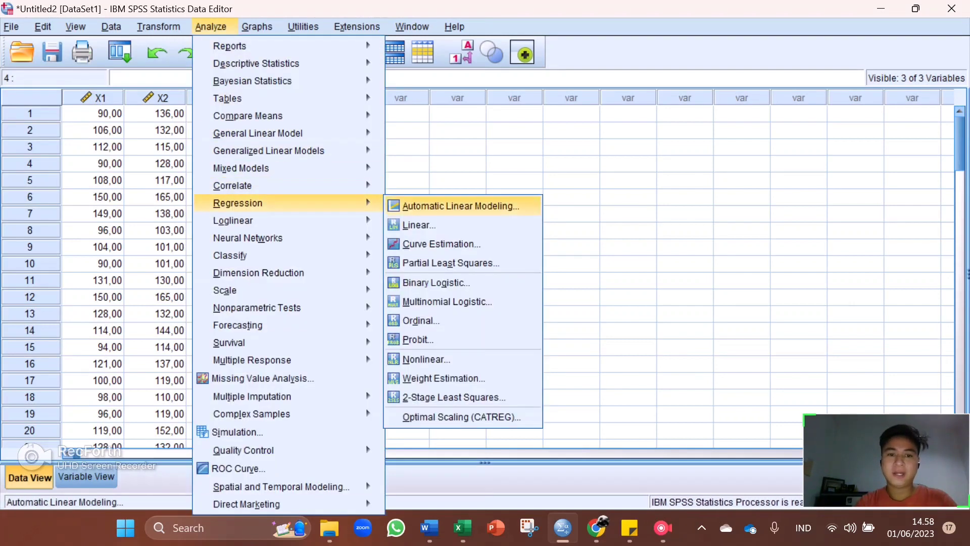
click(419, 225)
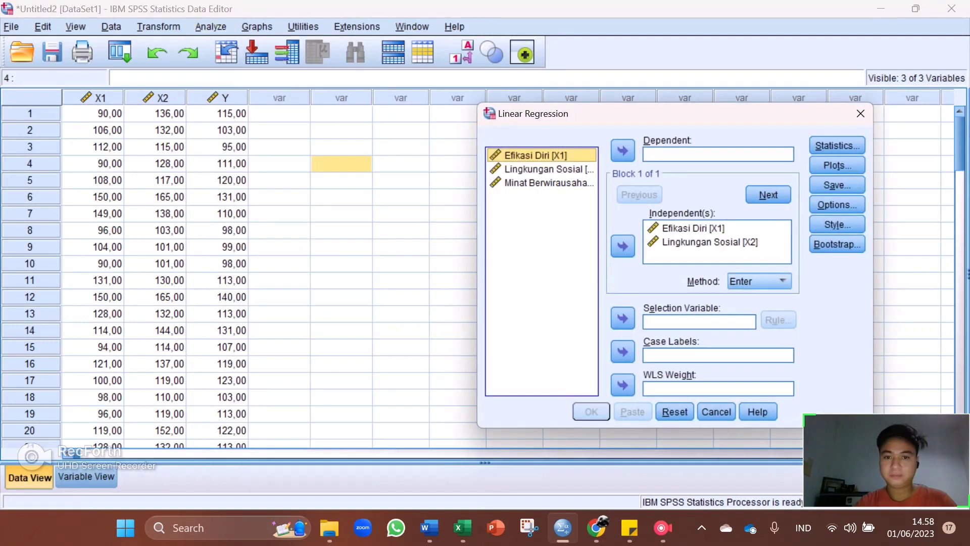
click(623, 246)
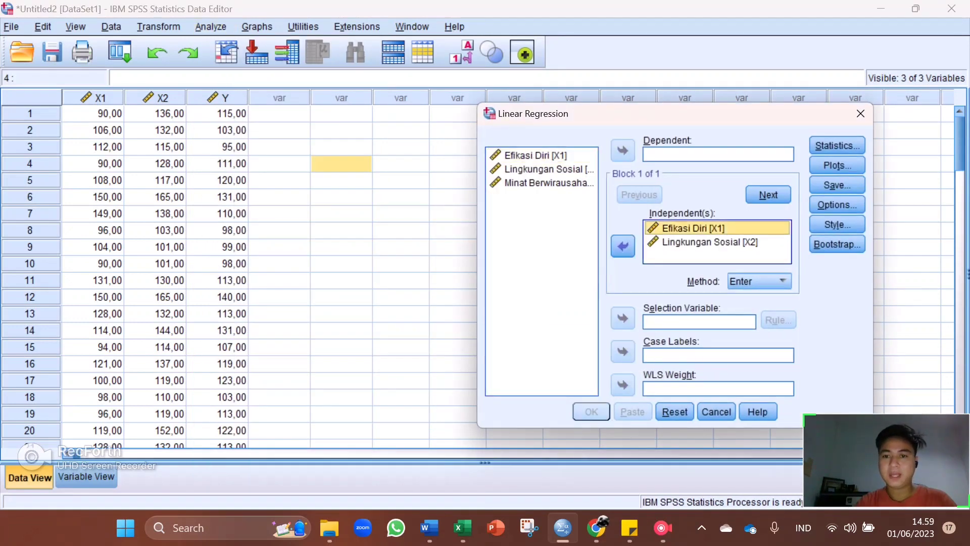
click(623, 246)
click(710, 242)
click(623, 246)
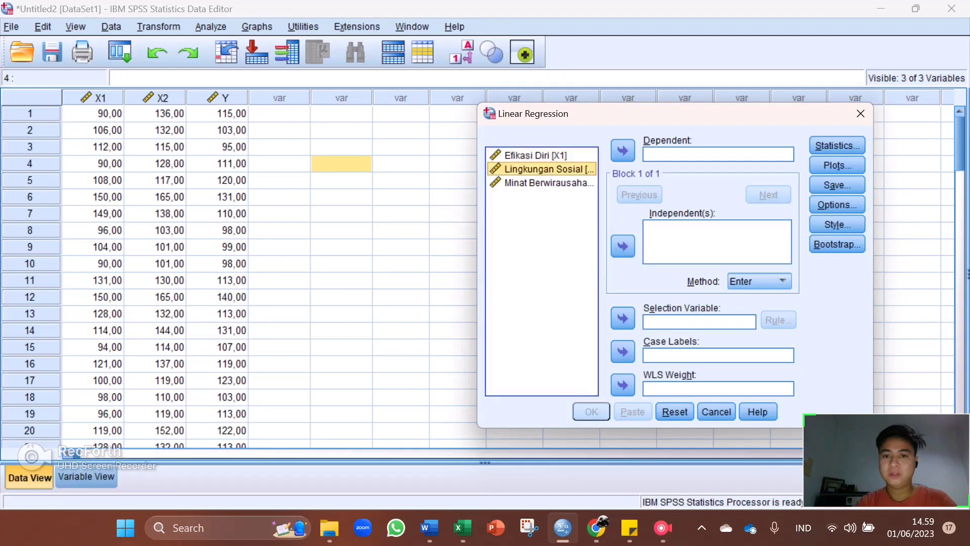
Assign Minat Berwirausaha [Y] as the dependent variable and Efikasi Diri [X1] and Lingkungan Sosial [X2] as the independent variables.
click(718, 155)
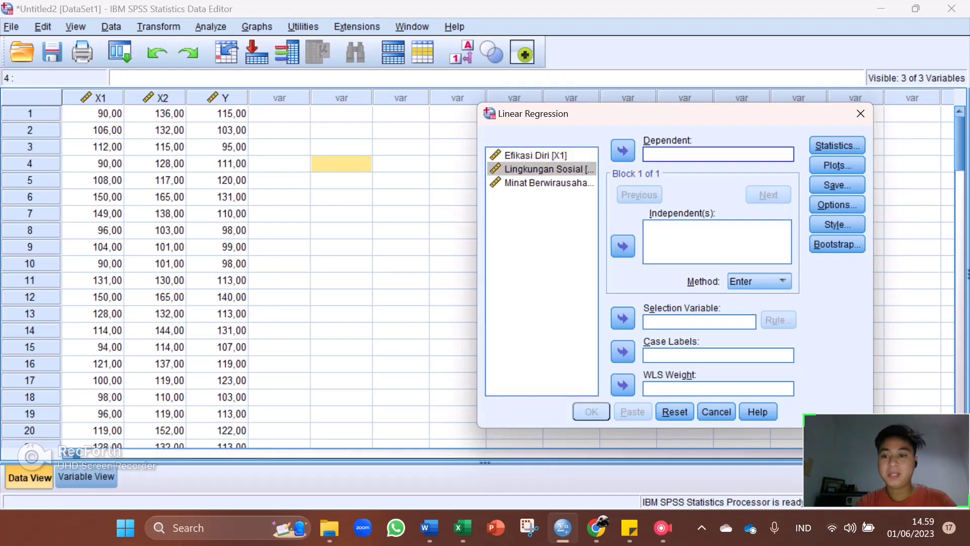
click(549, 182)
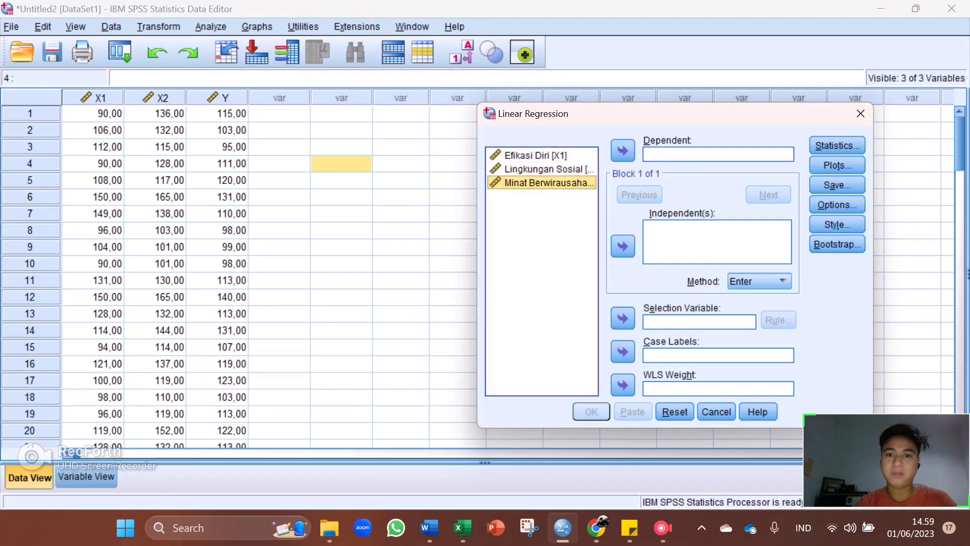
click(623, 151)
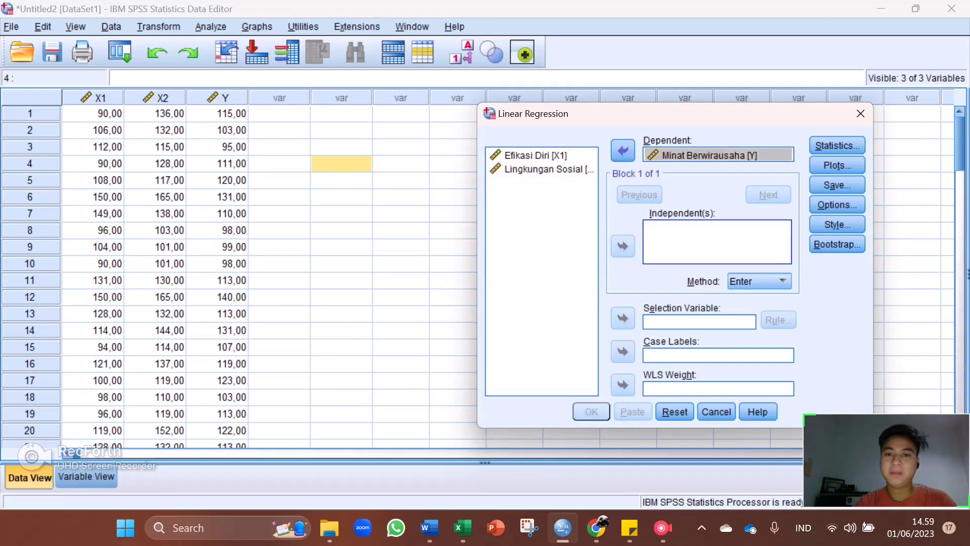
click(535, 155)
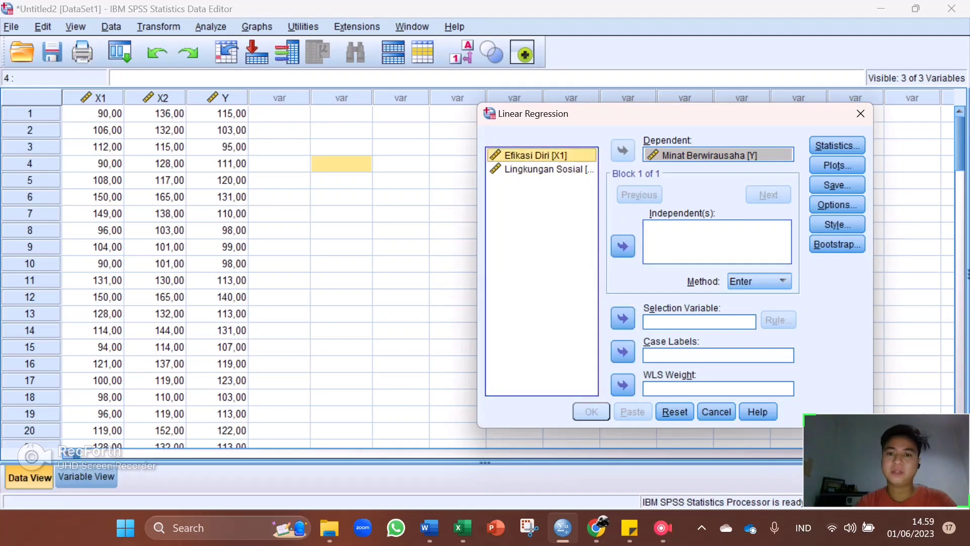
shift+click(543, 169)
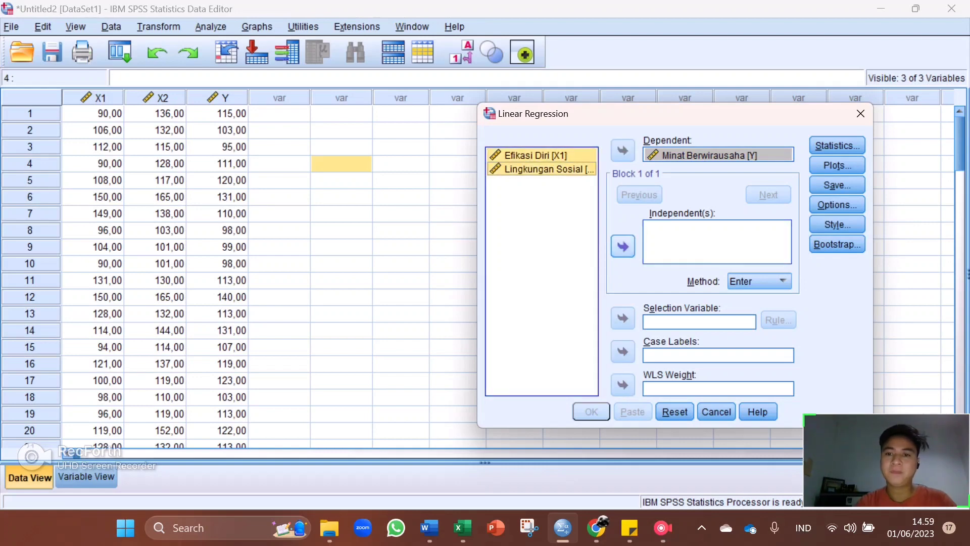
click(622, 246)
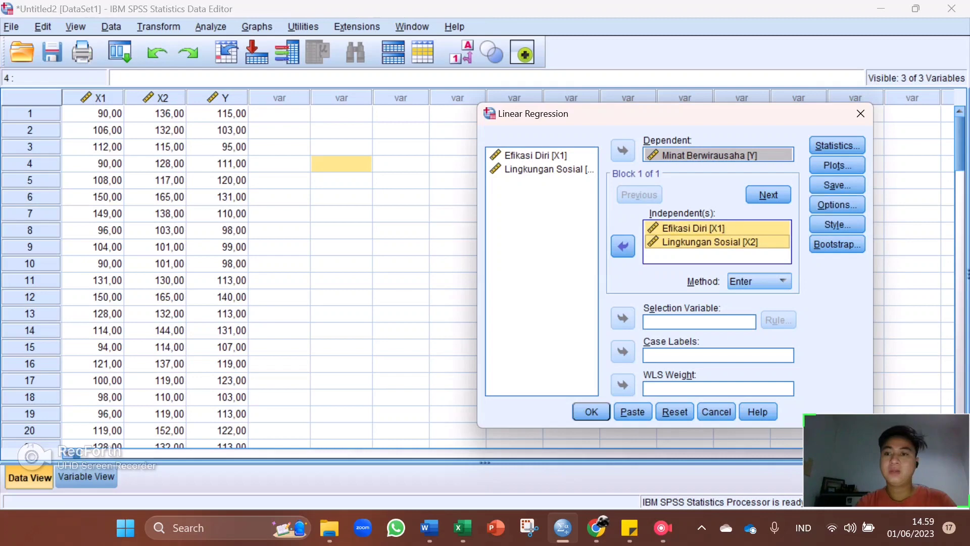
Set the regression to save unstandardized residuals as a variable and run the analysis.
click(837, 185)
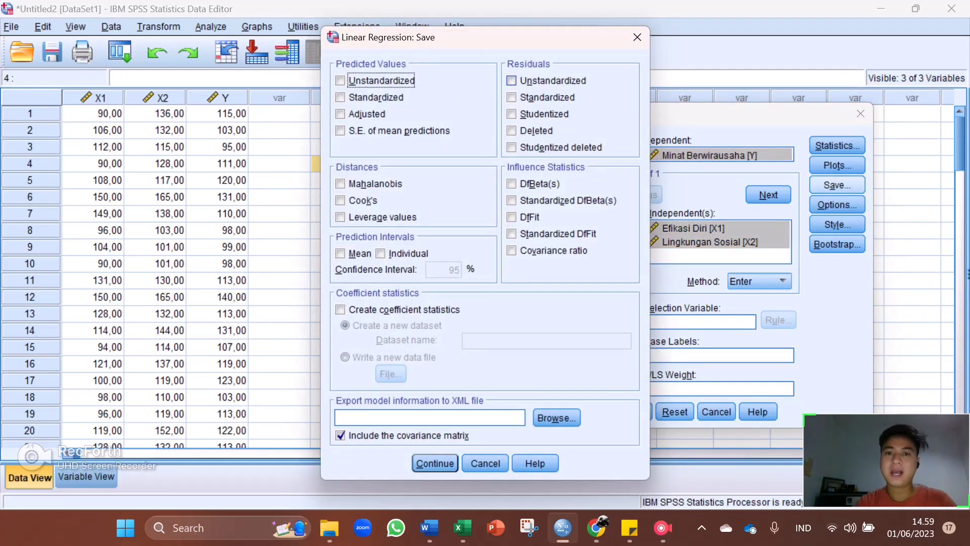
click(512, 80)
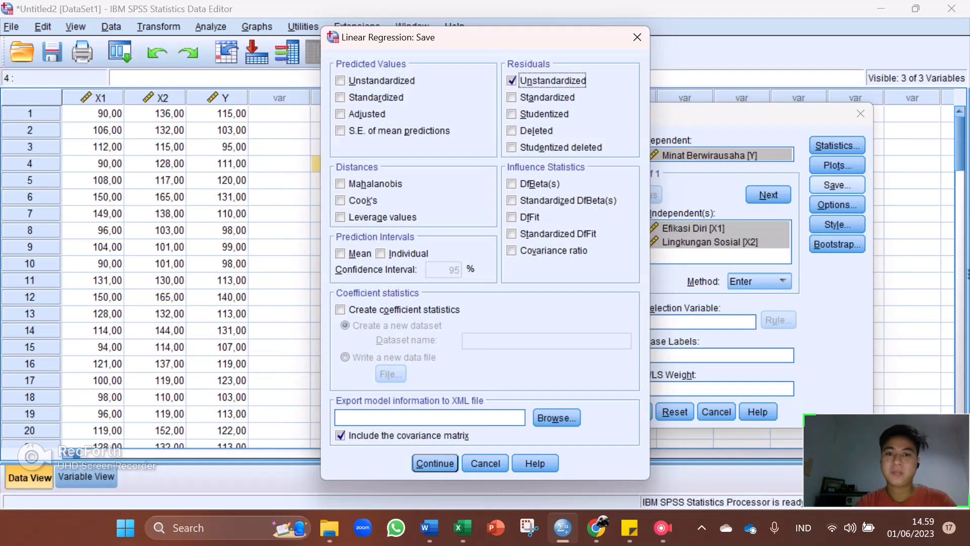
click(435, 464)
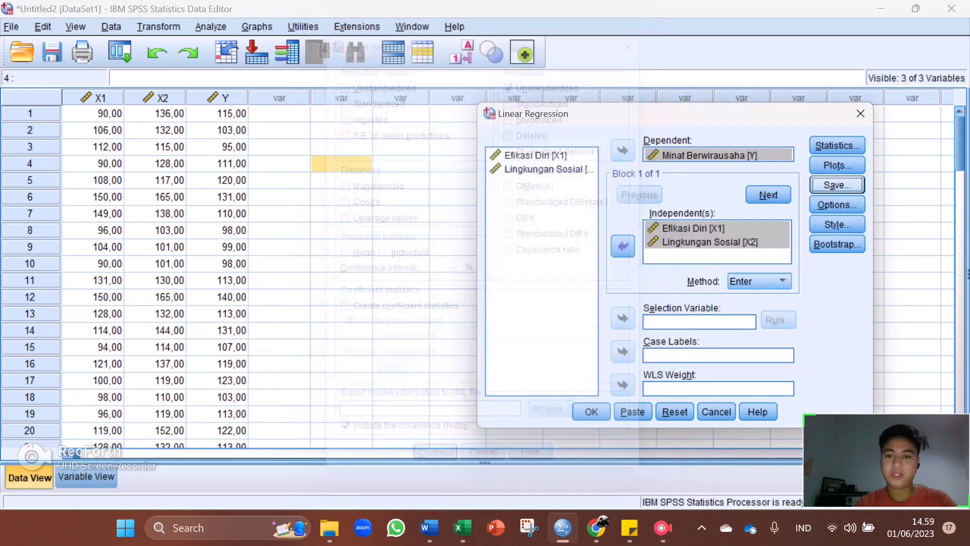
click(591, 411)
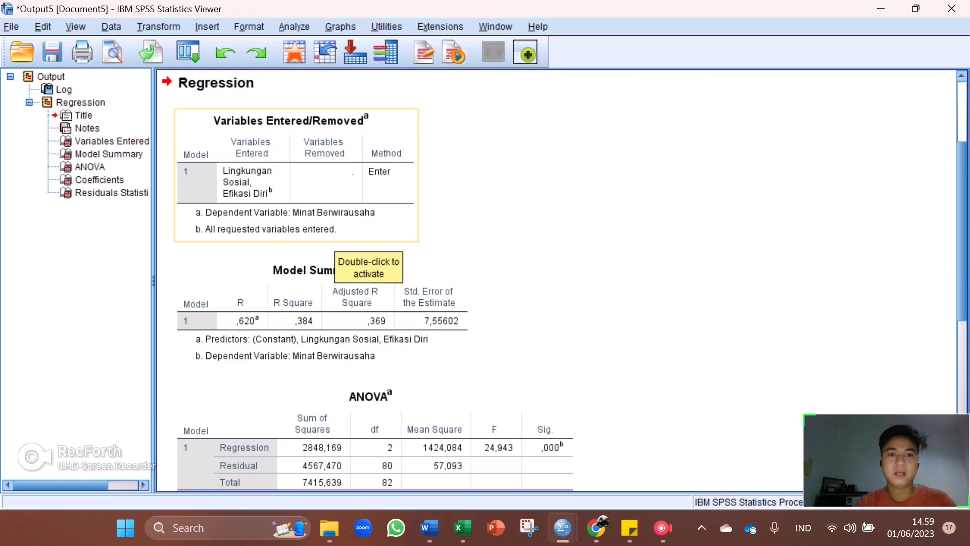
Return to the dataset, open Compute Variable, clear the old numeric expression and re-enter RES2 as the target variable.
click(294, 52)
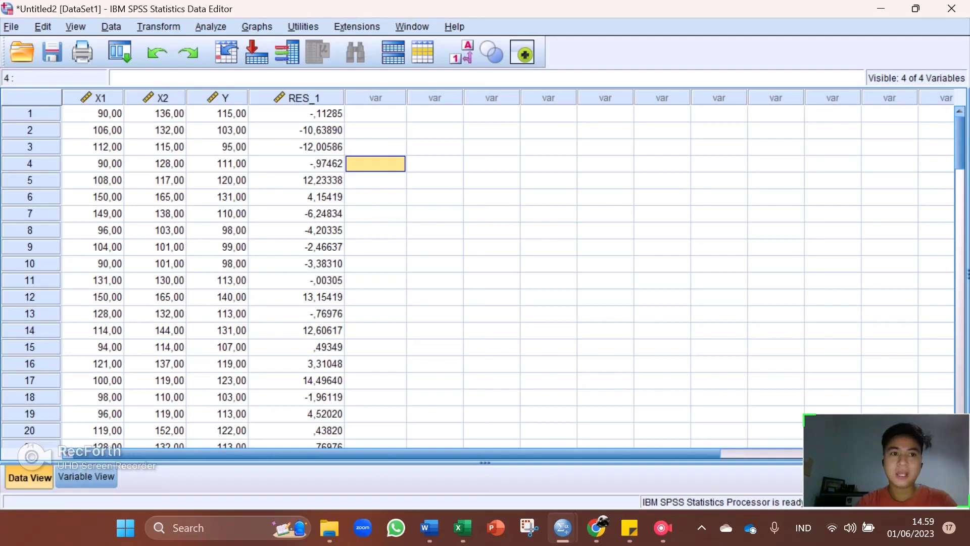
key(alt+t)
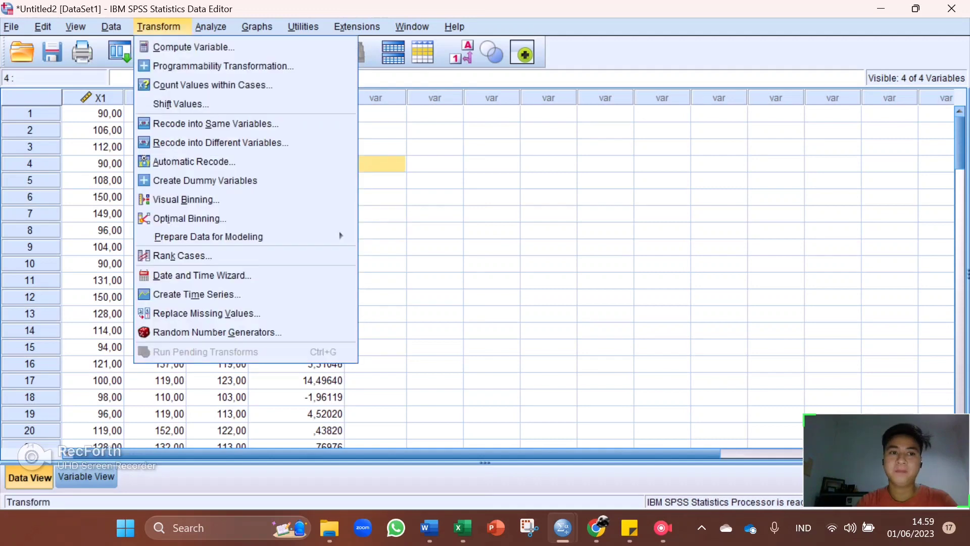
key(Down)
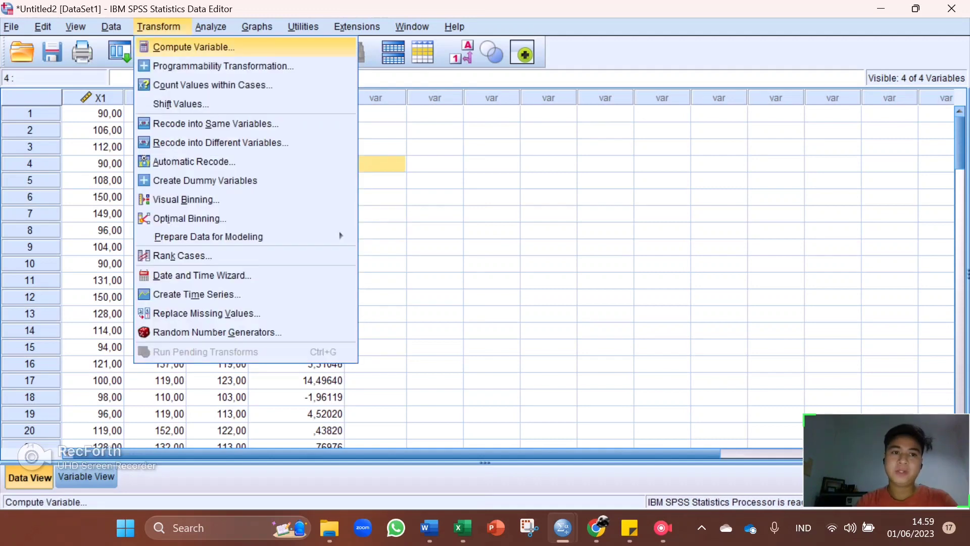
key(Return)
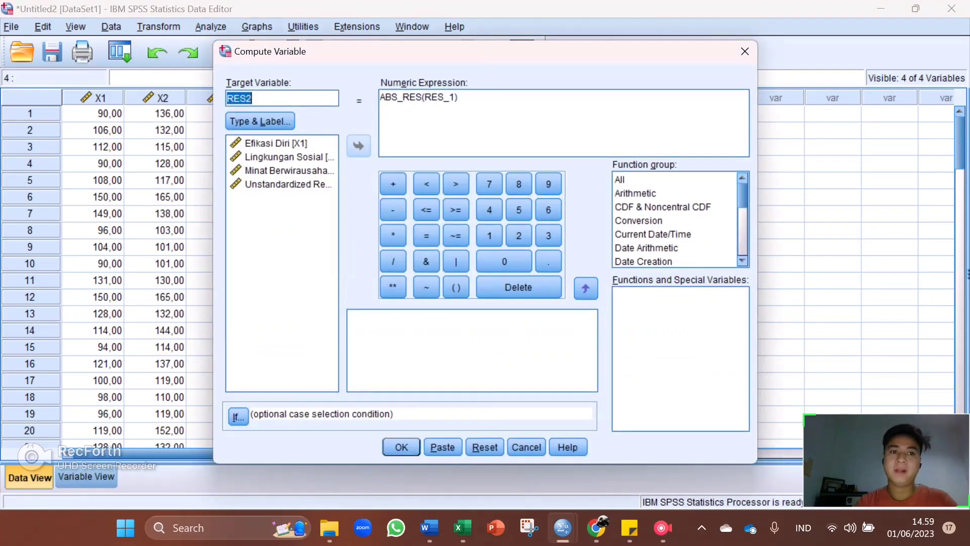
drag(391, 97, 458, 97)
click(391, 97)
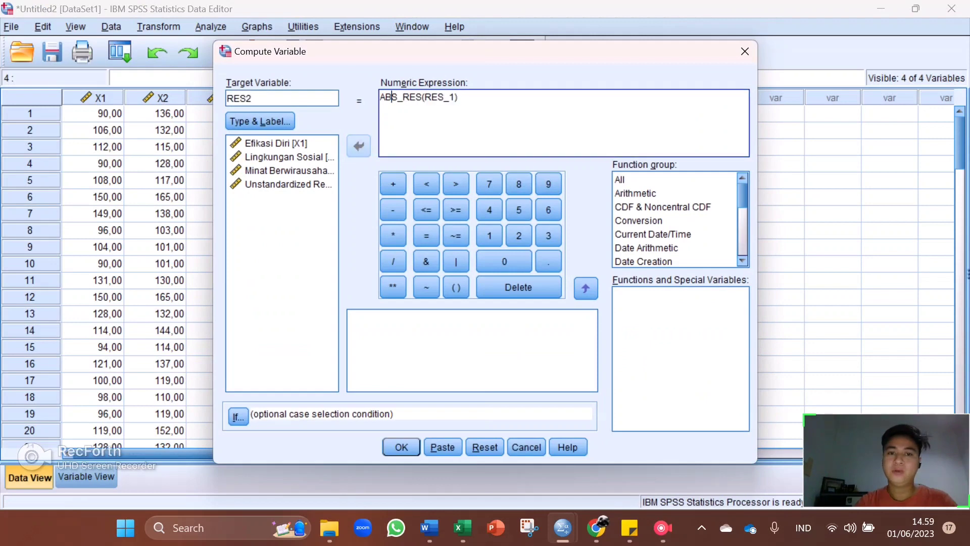
key(End)
key(shift+Home)
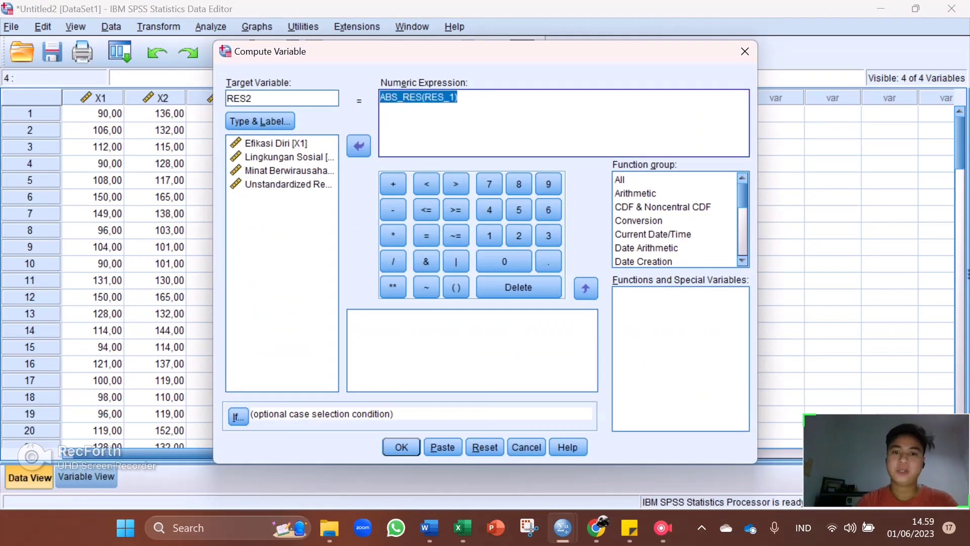
key(BackSpace)
key(shift+Home)
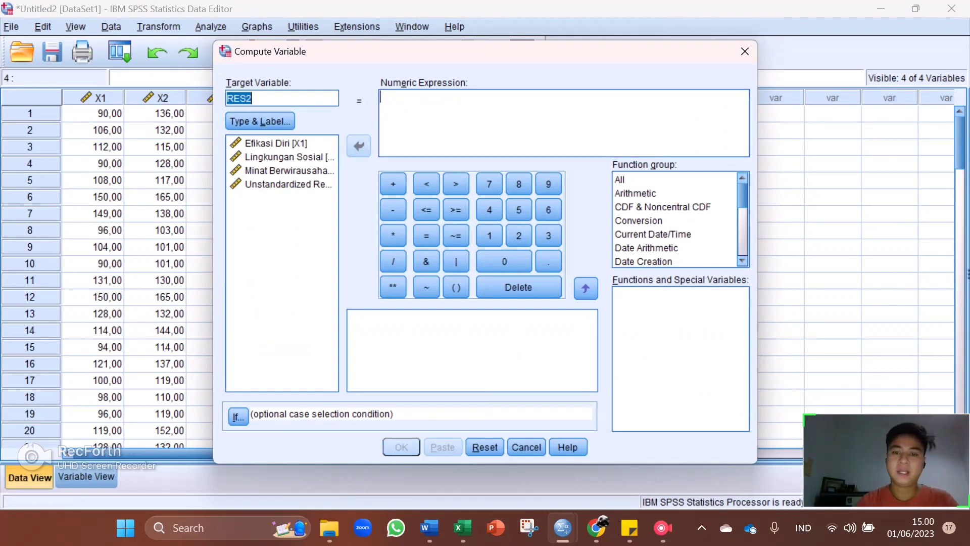
key(BackSpace)
text(RES2)
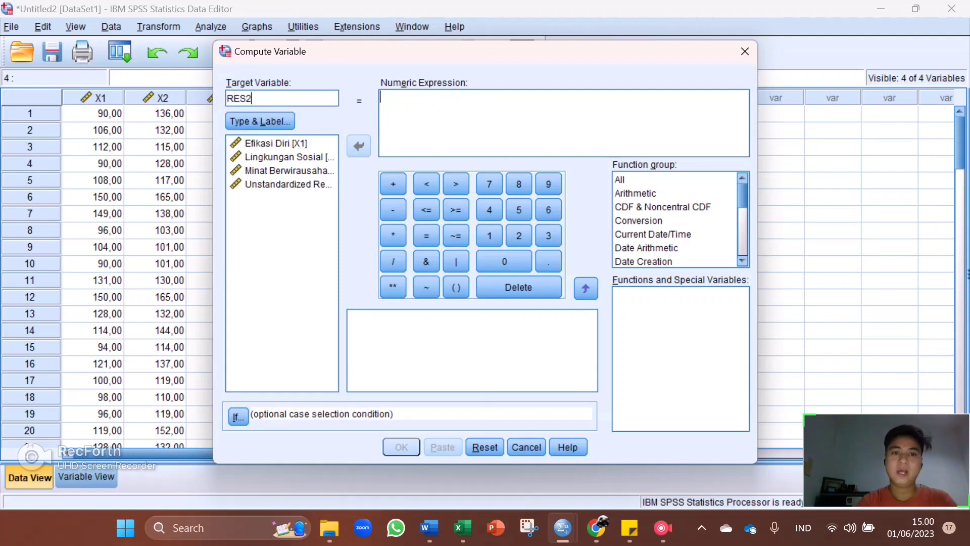
Enter the numeric expression ABS_RES(RES_1), using the unstandardized residual variable, and compute RES2.
click(384, 98)
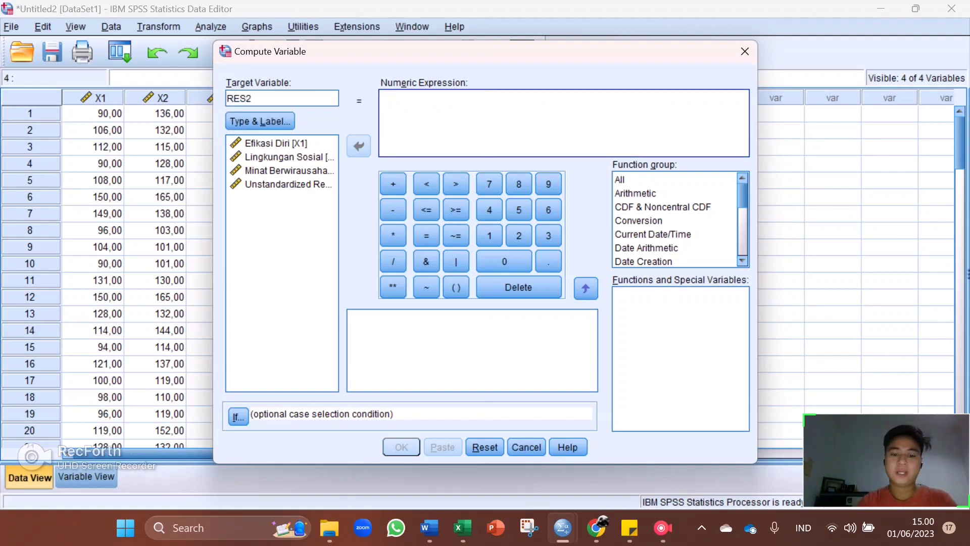
text(A)
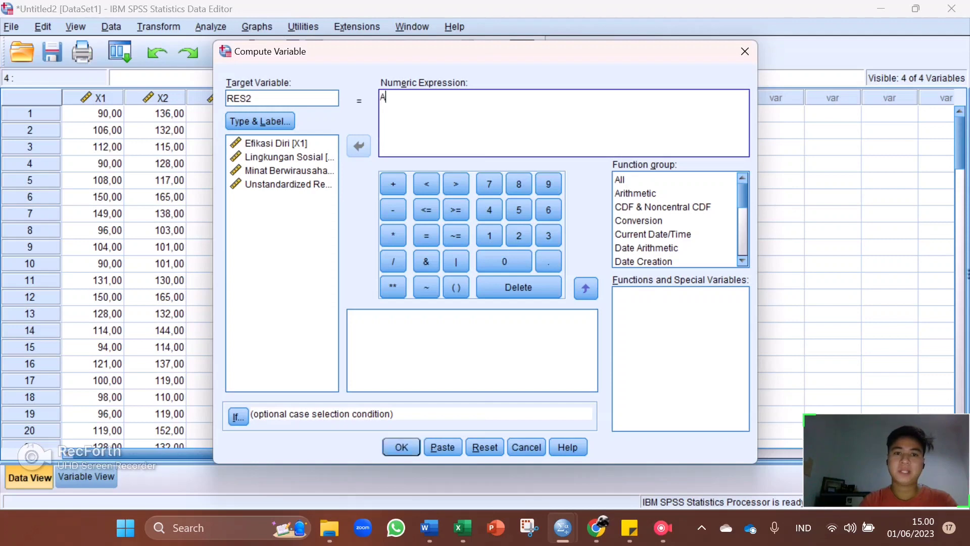
text(BS_RES)
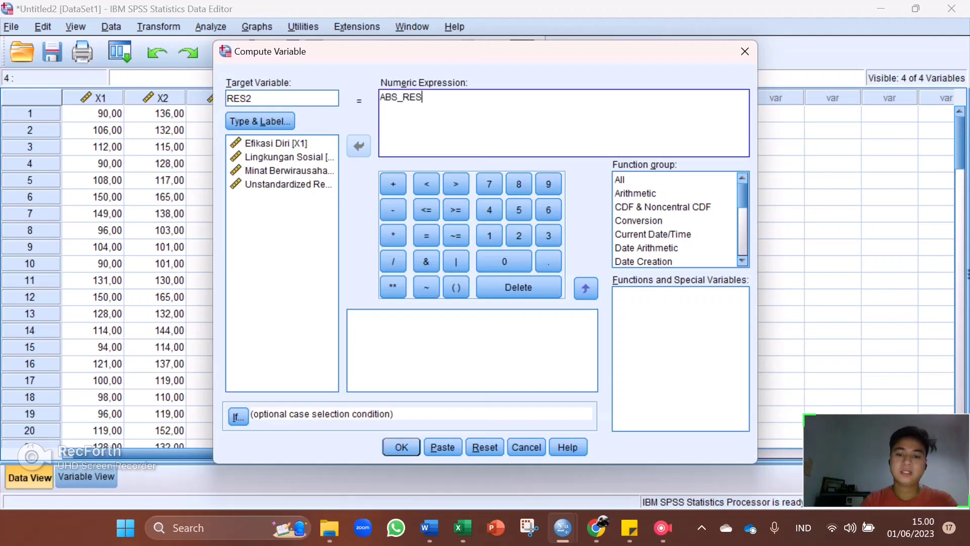
text(()
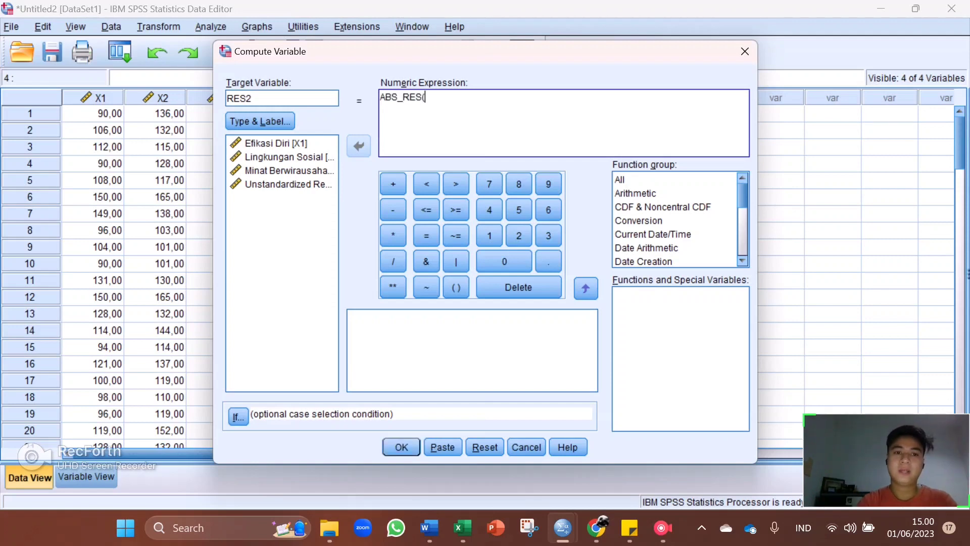
click(288, 184)
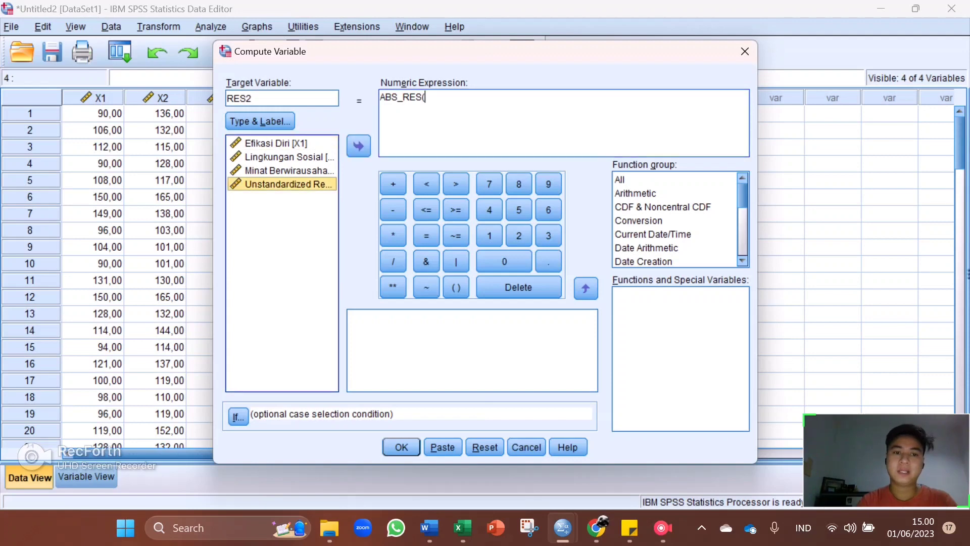
click(358, 146)
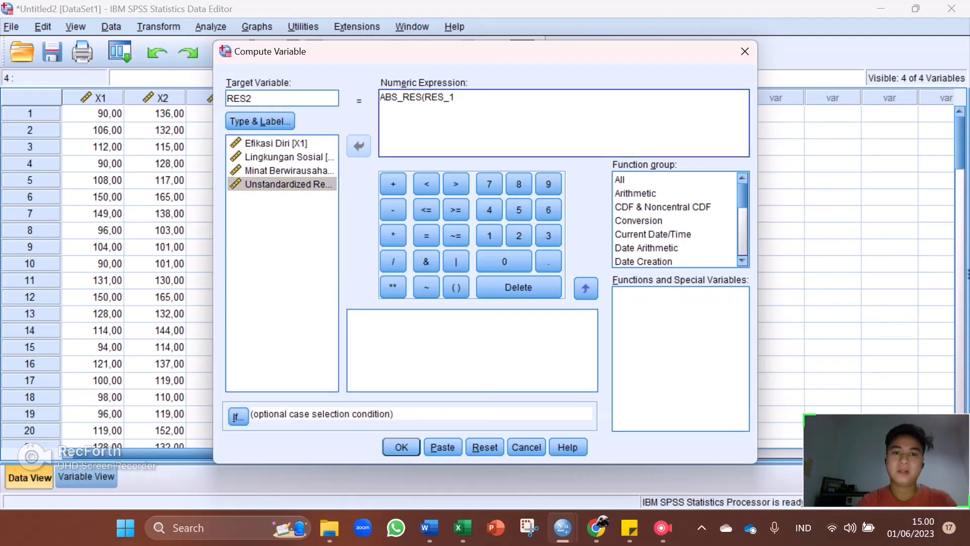
text())
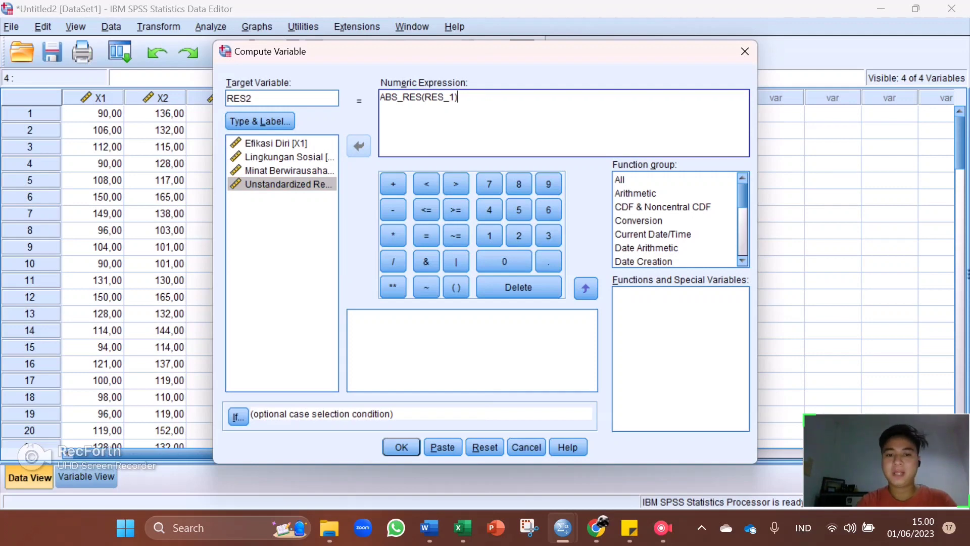
click(401, 447)
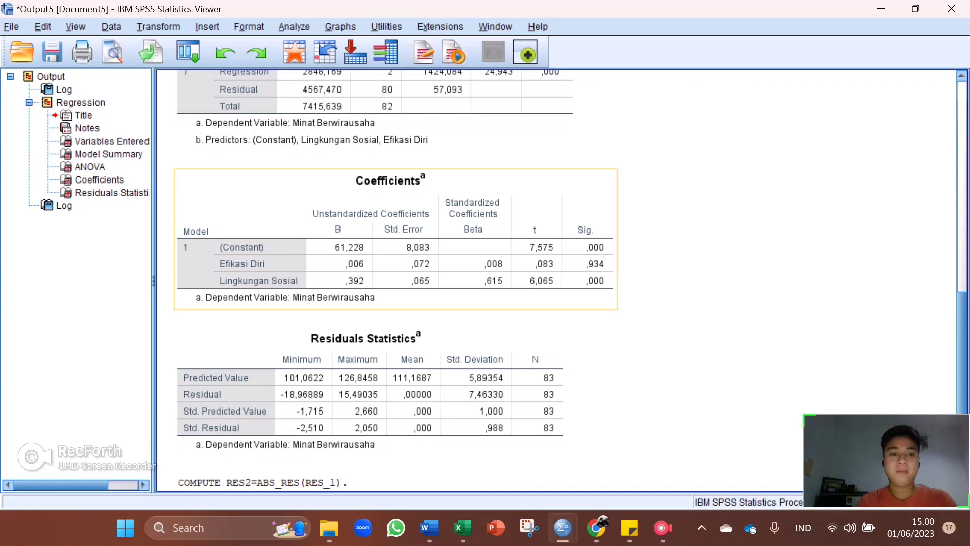
Return to the dataset, open Linear Regression and replace Minat Berwirausaha [Y] with RES2 as the dependent variable.
click(294, 52)
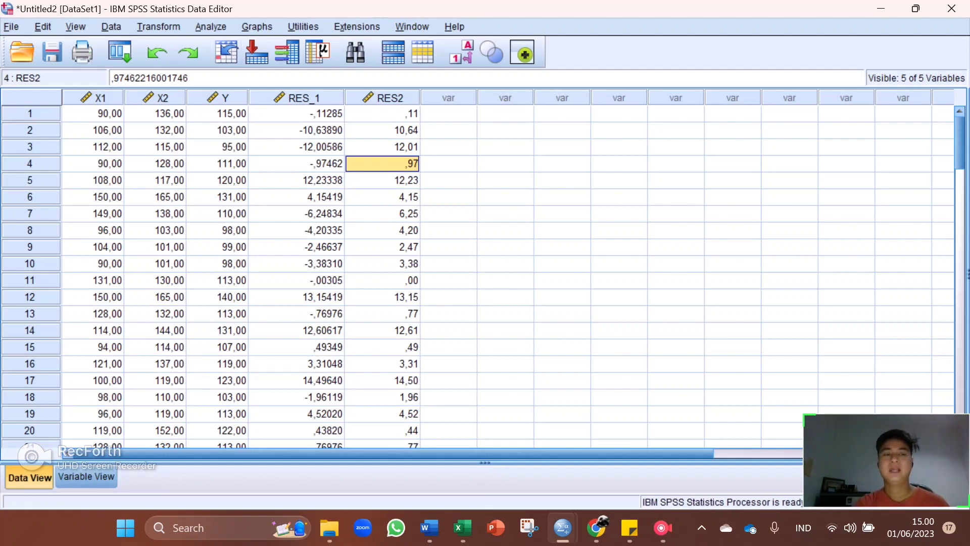
click(211, 27)
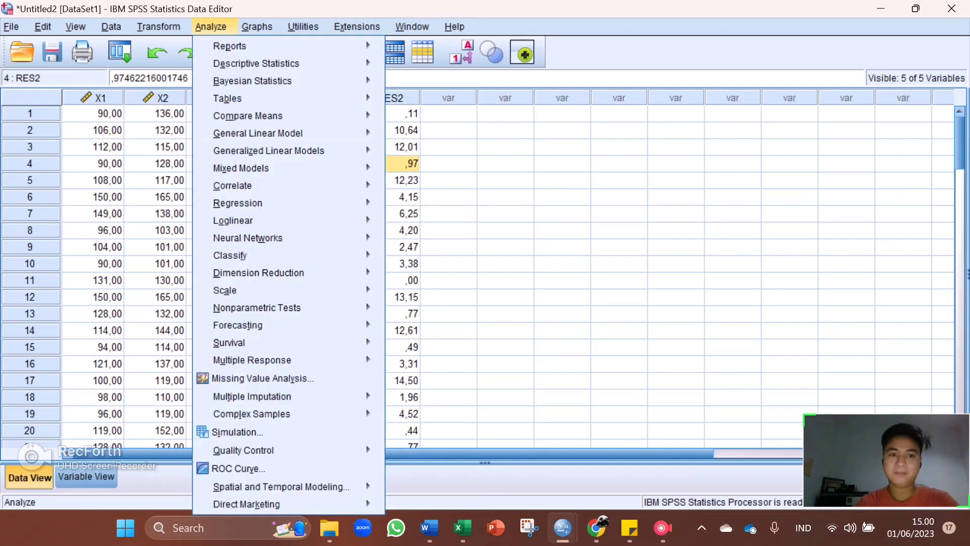
mouse_move(238, 202)
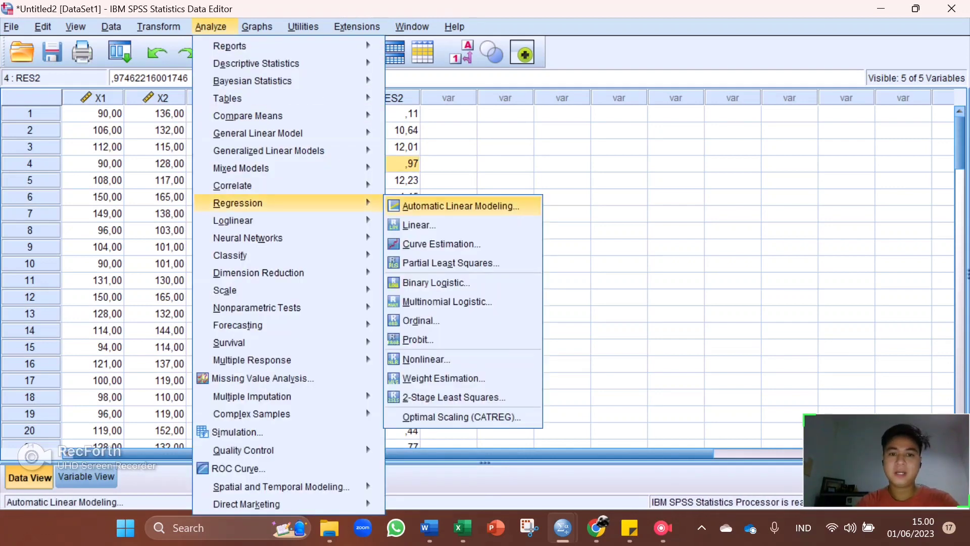
click(418, 225)
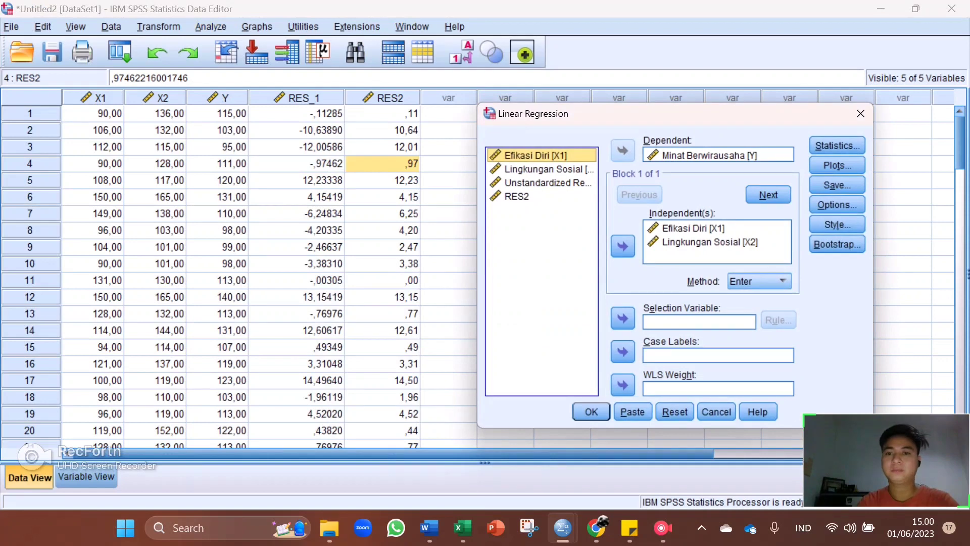
click(709, 155)
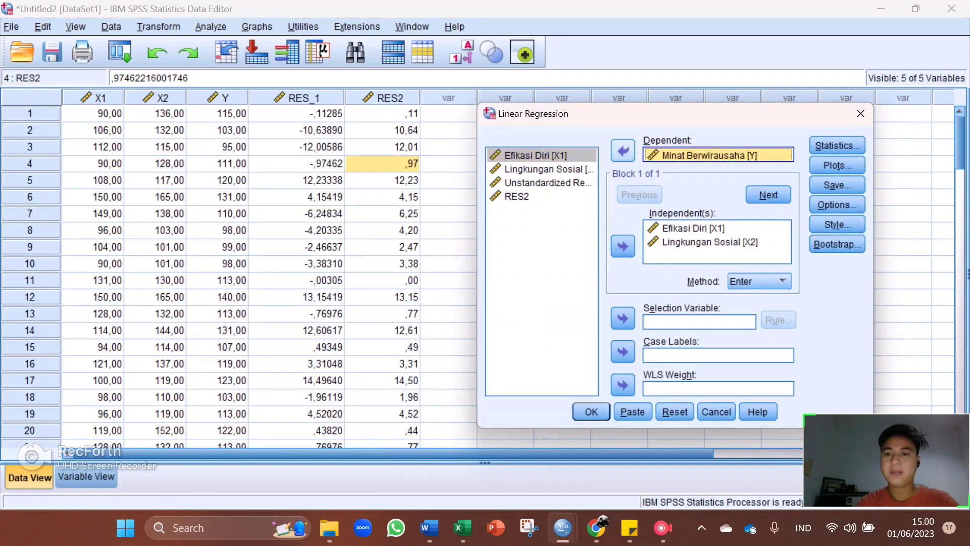
click(623, 151)
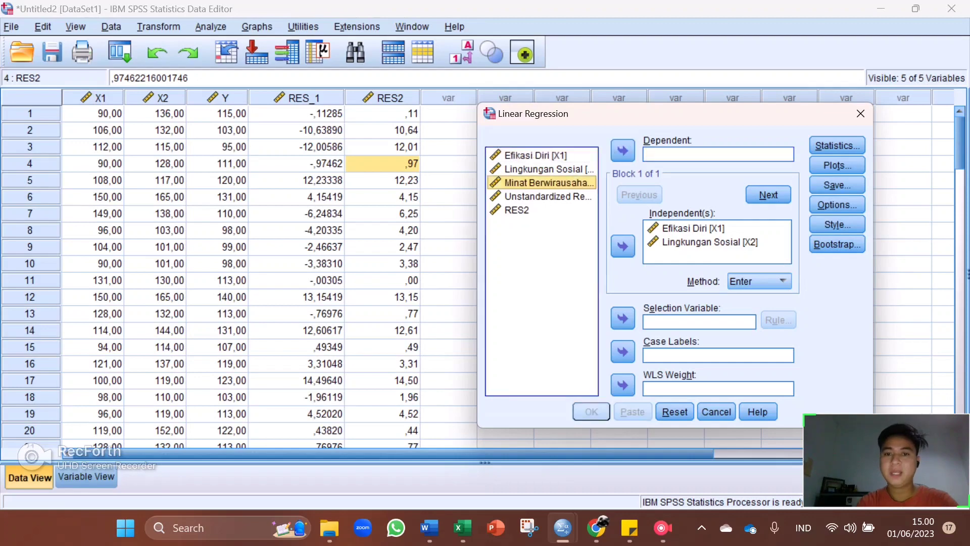
click(517, 210)
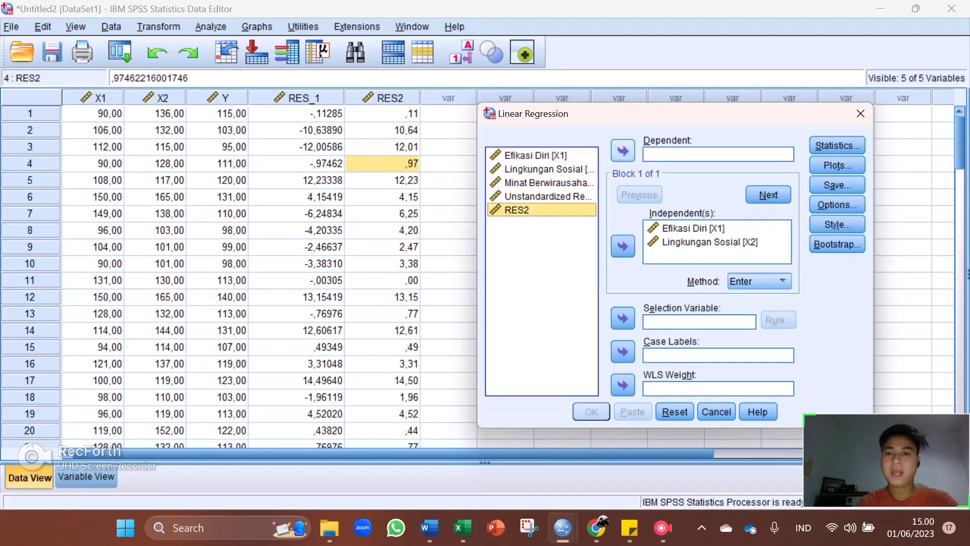
click(623, 151)
Turn off saving unstandardized residuals and run the regression on RES2.
click(837, 185)
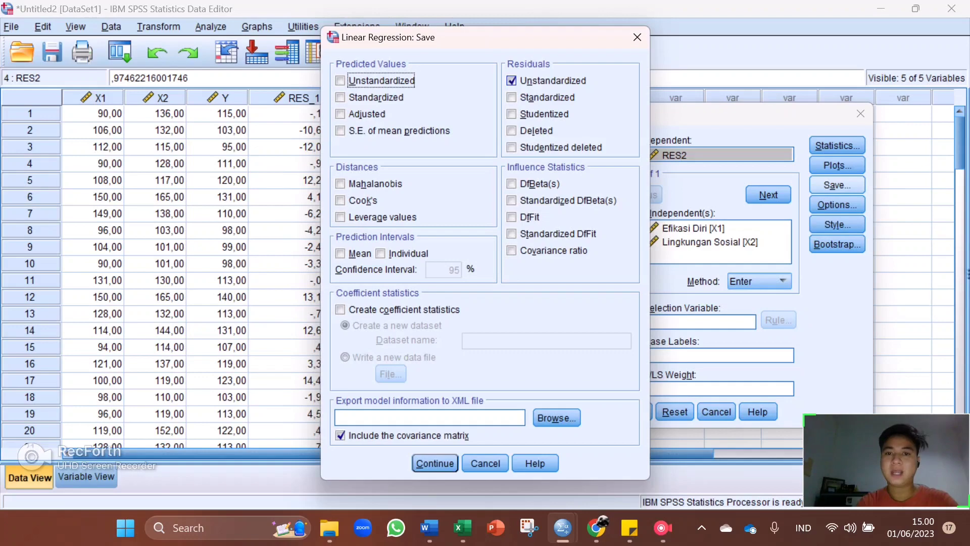
click(512, 81)
click(435, 463)
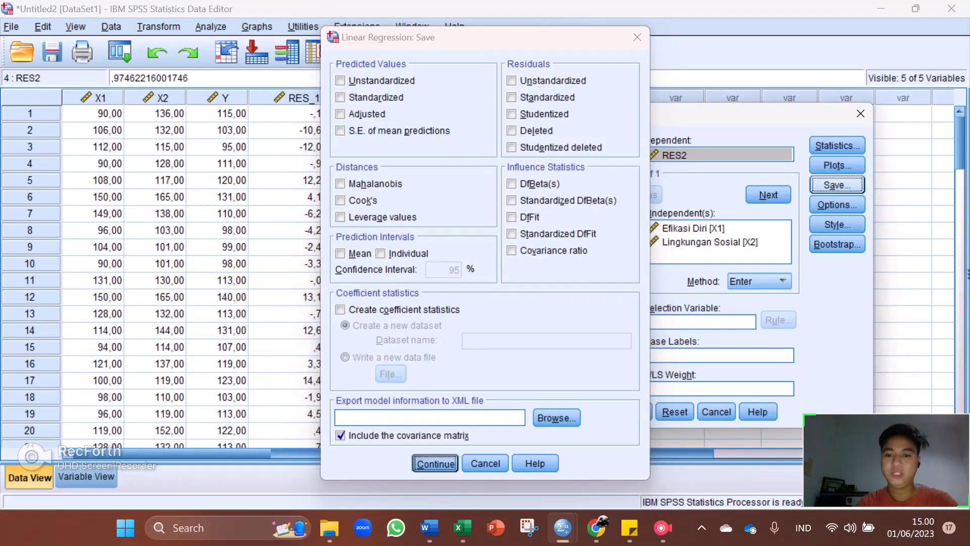
click(591, 411)
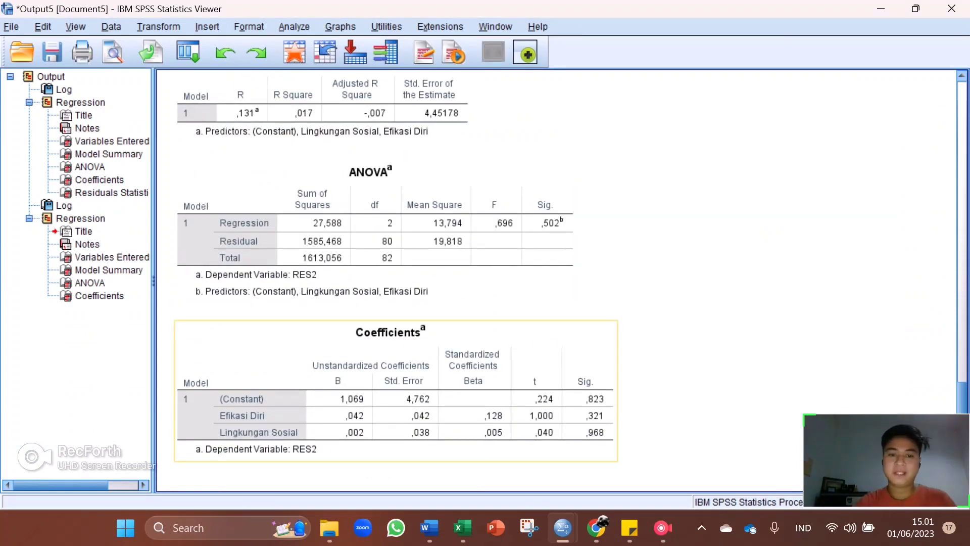
Copy the RES2 Coefficients table and try to paste it into Word two lines below the heteroscedasticity criteria.
click(401, 385)
right_click(400, 385)
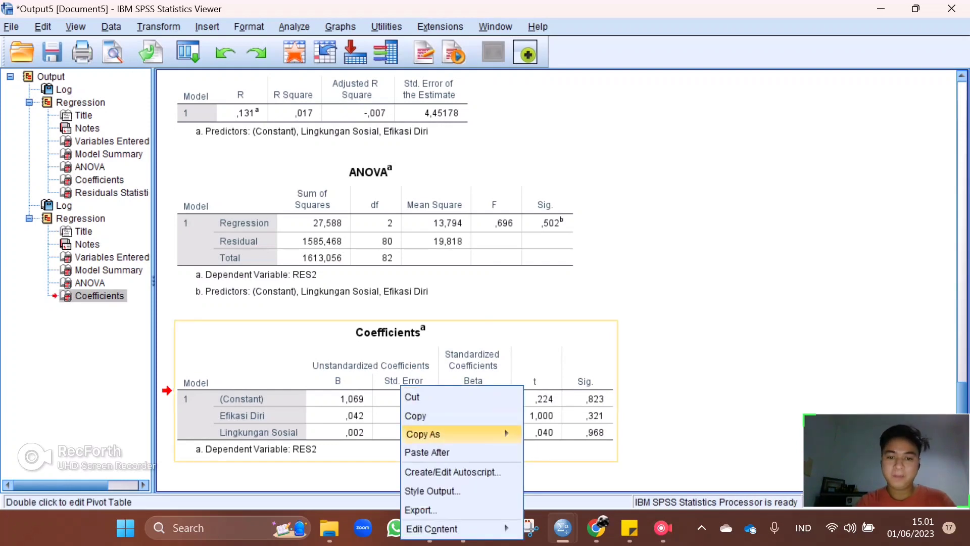
mouse_move(424, 434)
click(543, 473)
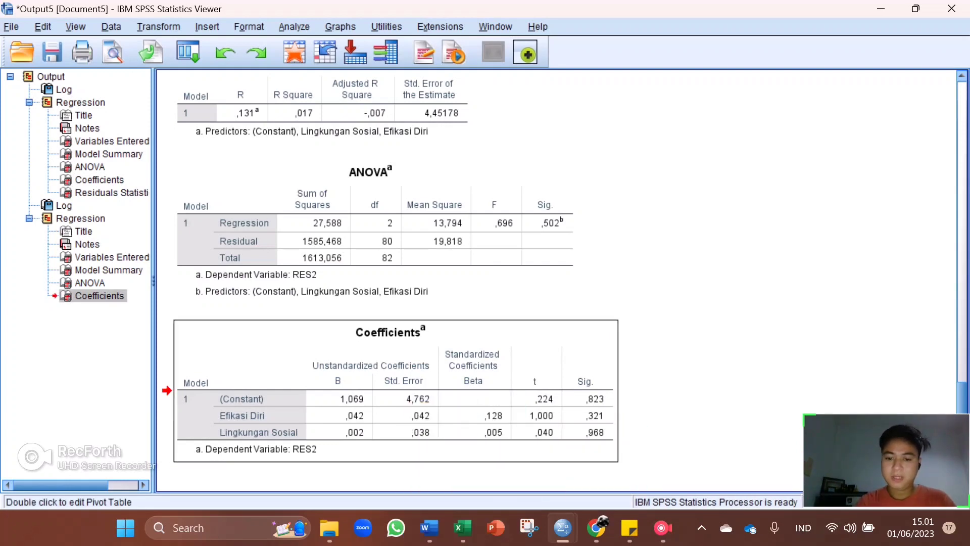
click(429, 527)
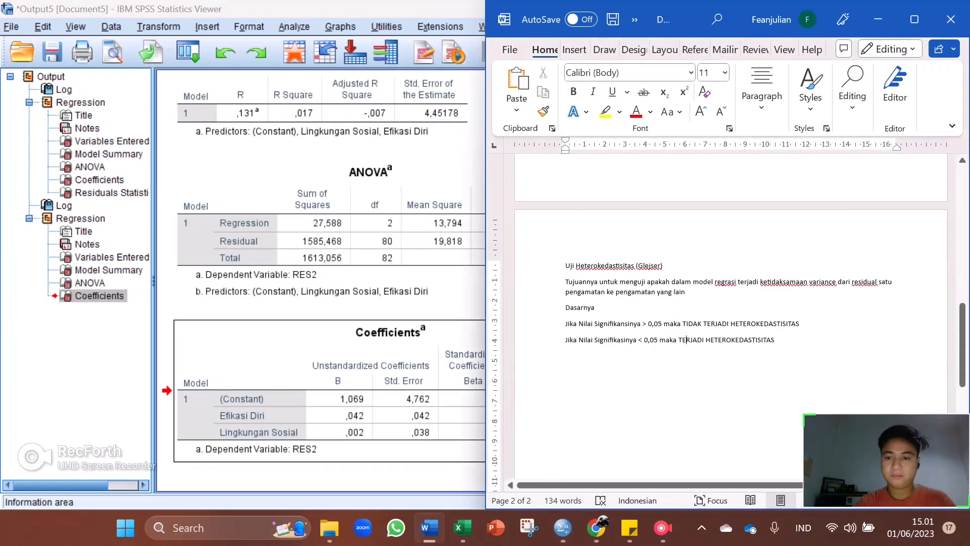
key(Return)
key(Return)
key(ctrl+v)
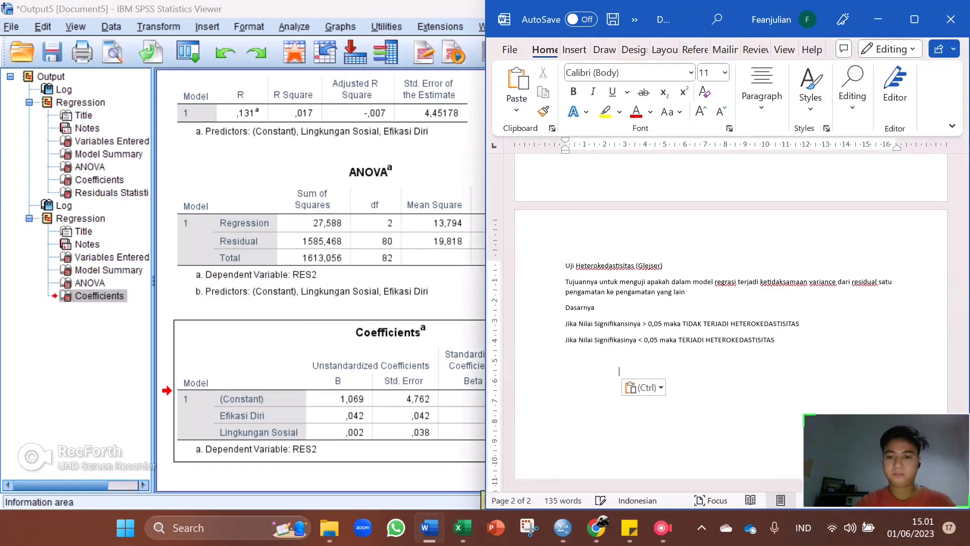
Copy the RES2 Coefficients table from the SPSS output again and paste it as a picture below the Glejser criteria in Word.
key(alt+Tab)
right_click(359, 387)
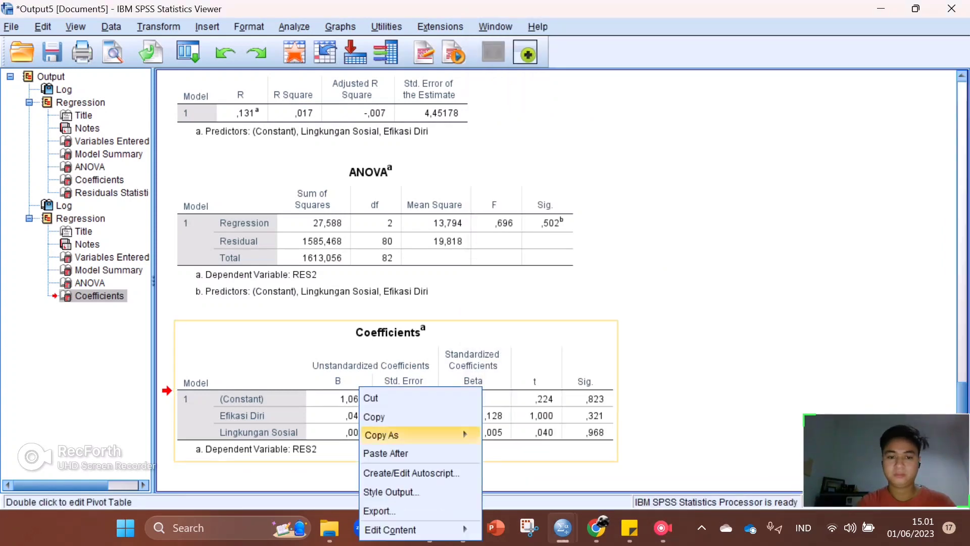
mouse_move(384, 433)
click(505, 474)
key(alt+Tab)
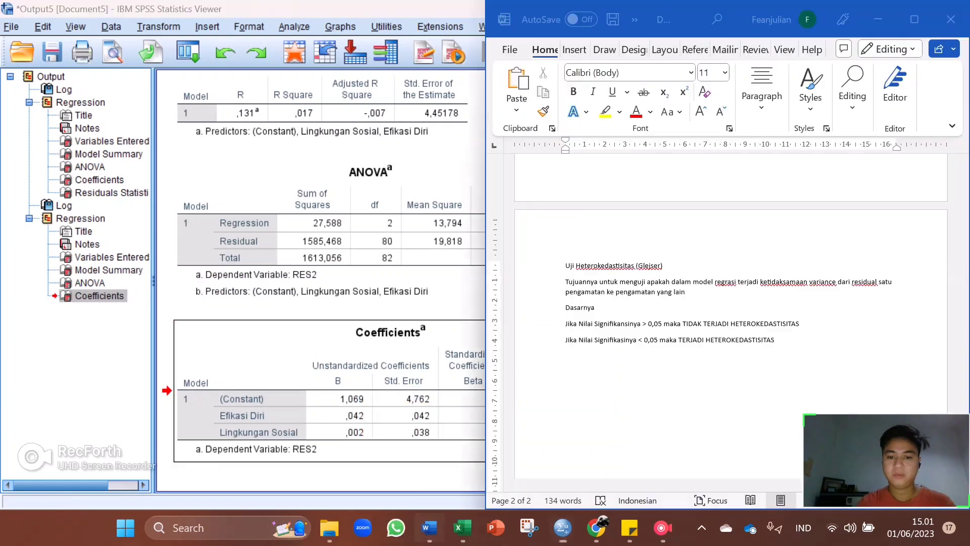
right_click(675, 386)
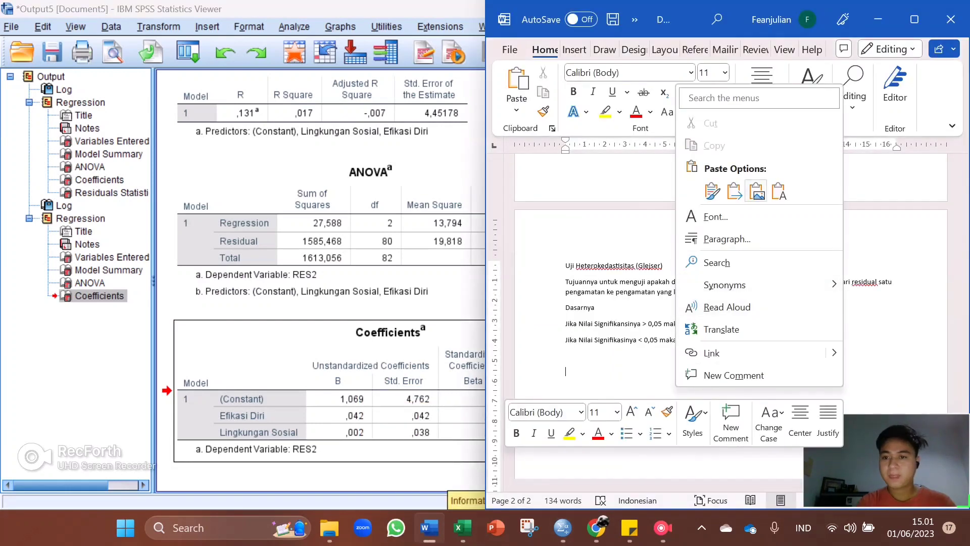
click(756, 191)
scroll(757, 191, down, 3)
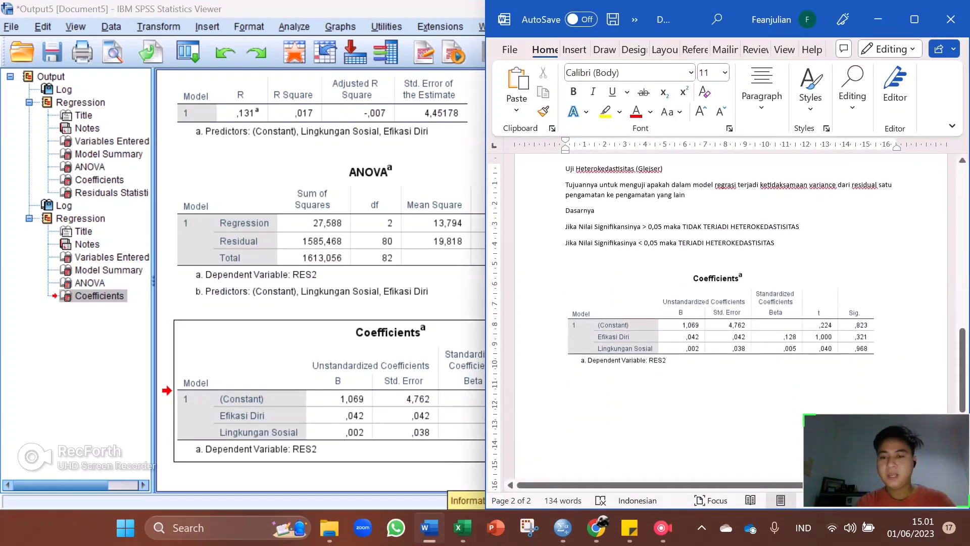
scroll(718, 303, down, 2)
scroll(717, 303, up, 1)
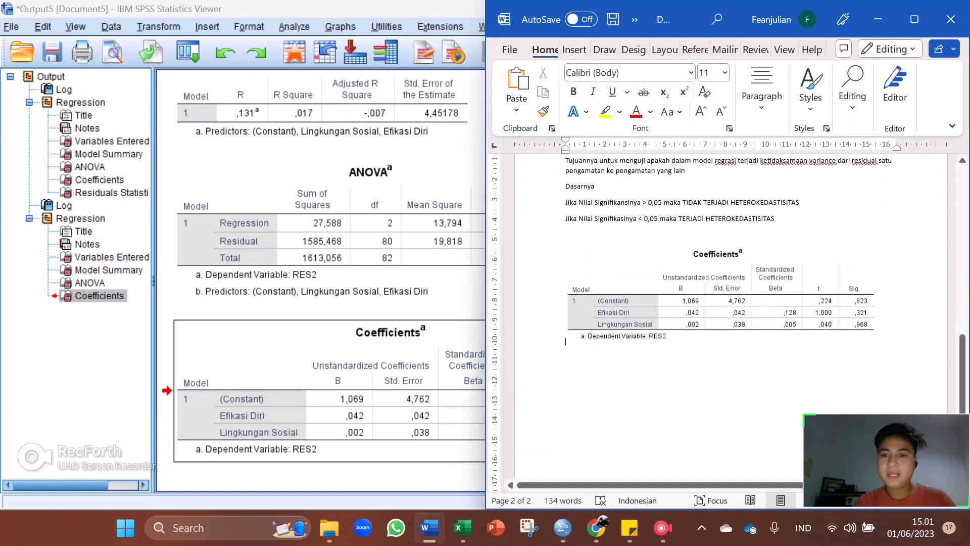
scroll(717, 303, up, 1)
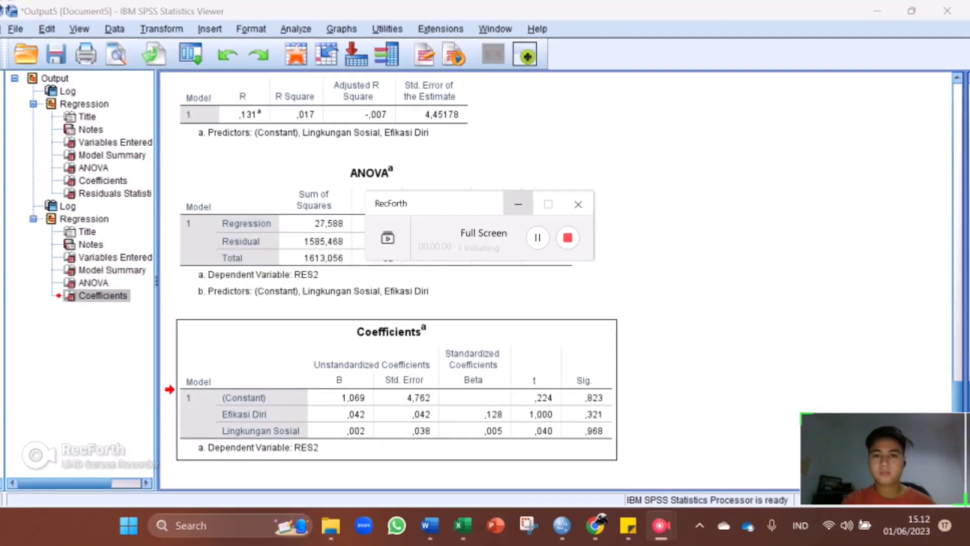
Bring up the SPSS dataset beside the Word notes and review the Tolerance and VIF criteria for the multicollinearity test.
click(429, 527)
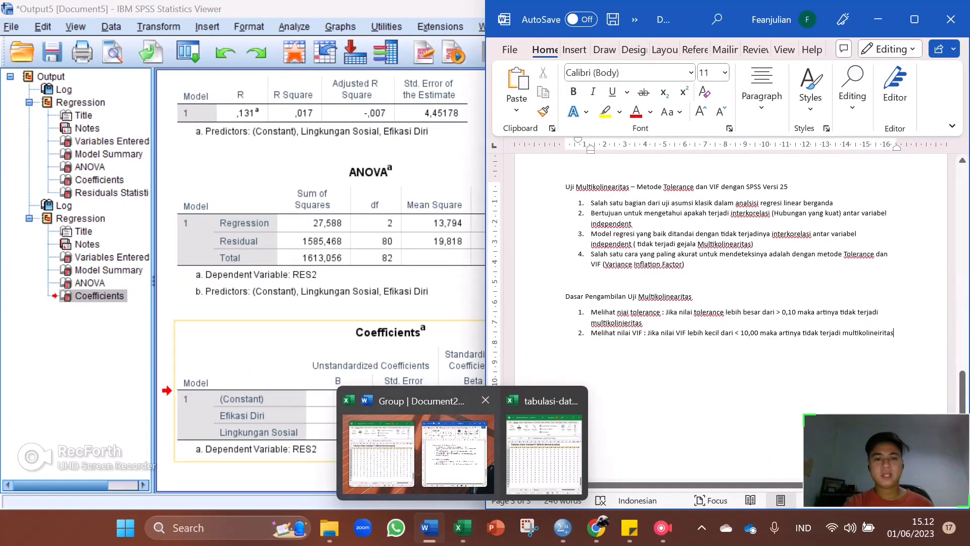
mouse_move(562, 528)
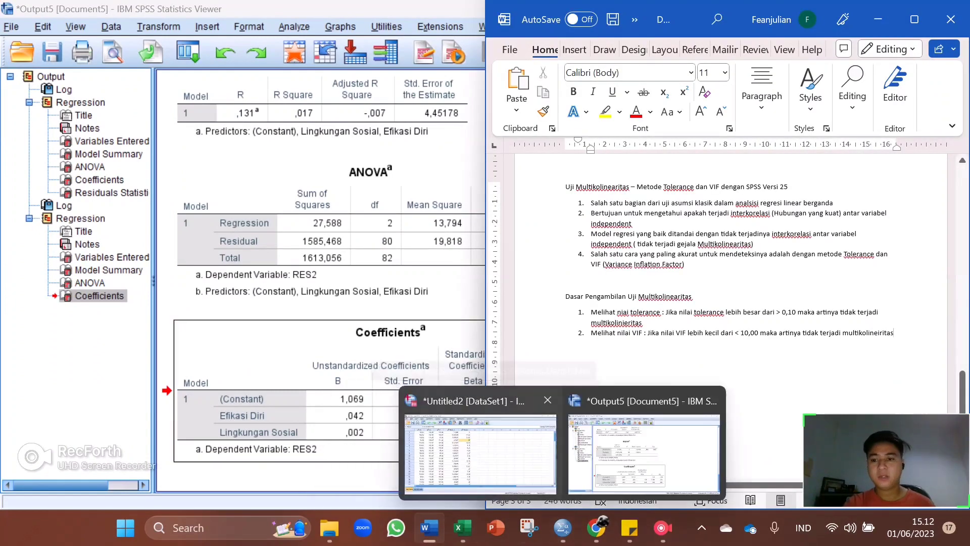
click(480, 445)
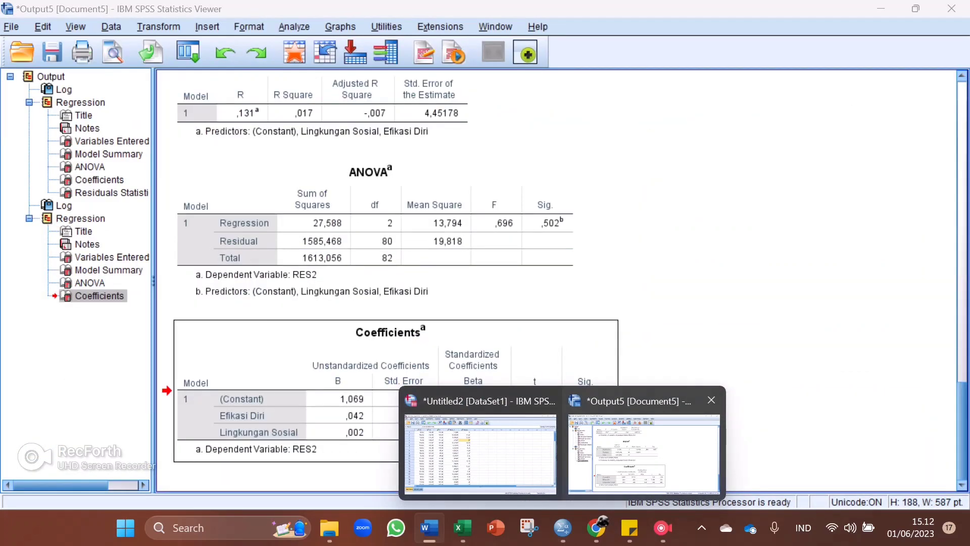
click(480, 444)
click(430, 527)
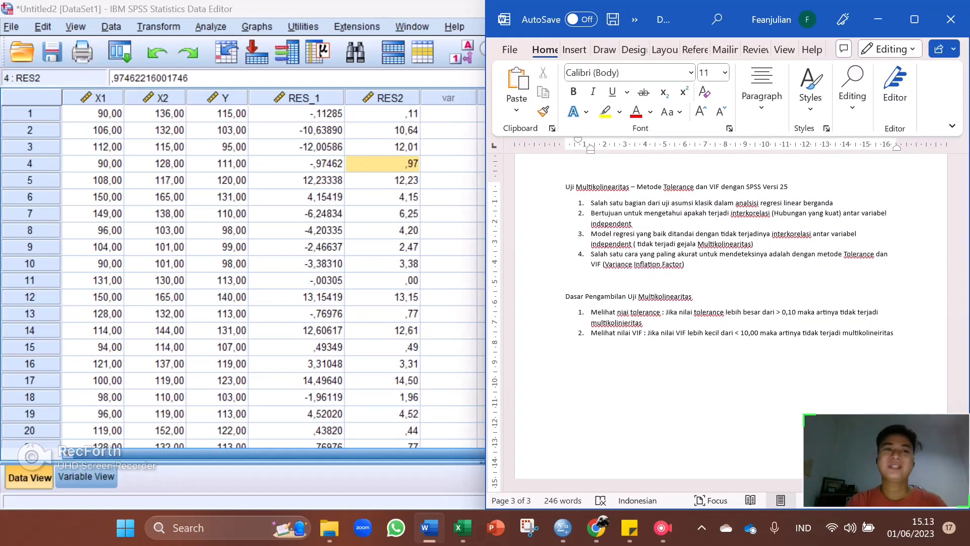
Open Linear Regression on the dataset and remove RES2, Efikasi Diri [X1] and Lingkungan Sosial [X2] from the variable assignments.
click(211, 27)
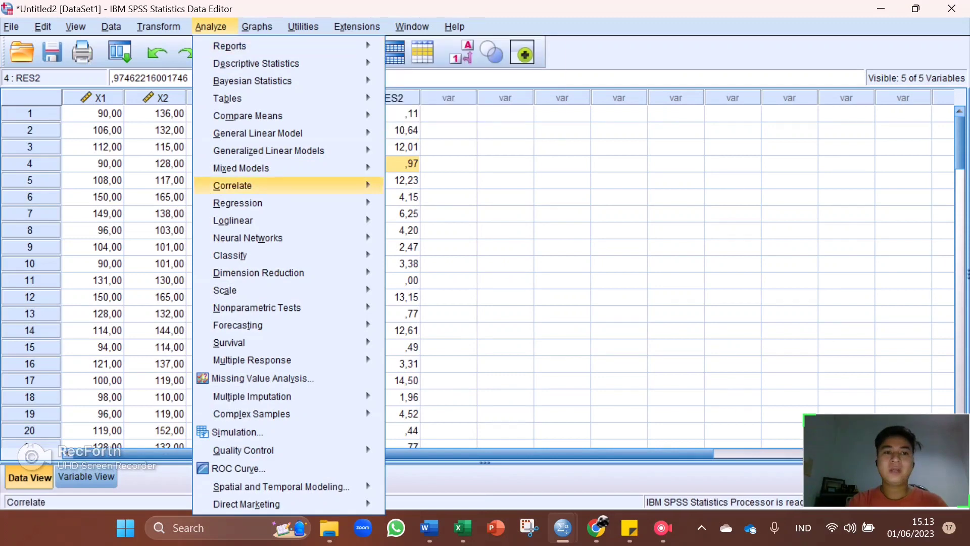
mouse_move(238, 203)
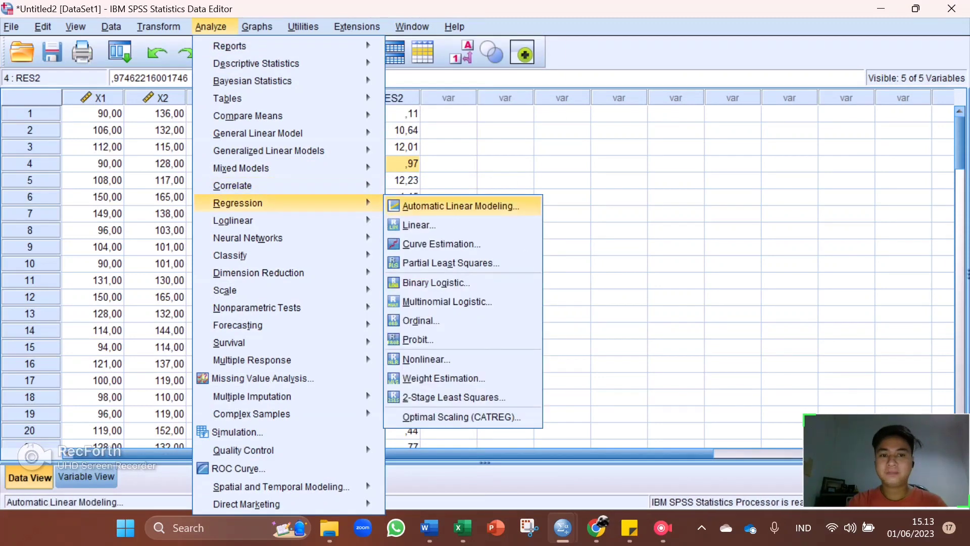
click(418, 225)
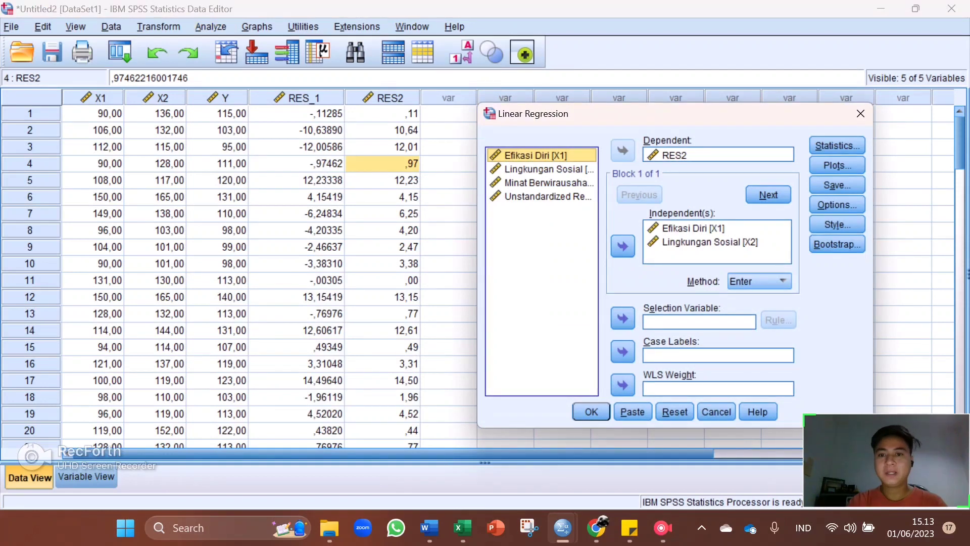
drag(675, 113, 601, 108)
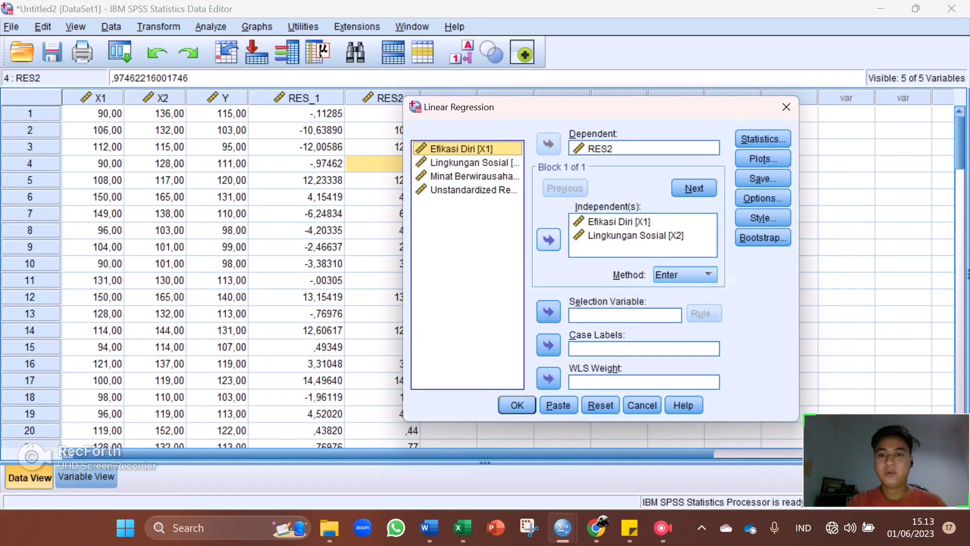
click(635, 236)
click(549, 240)
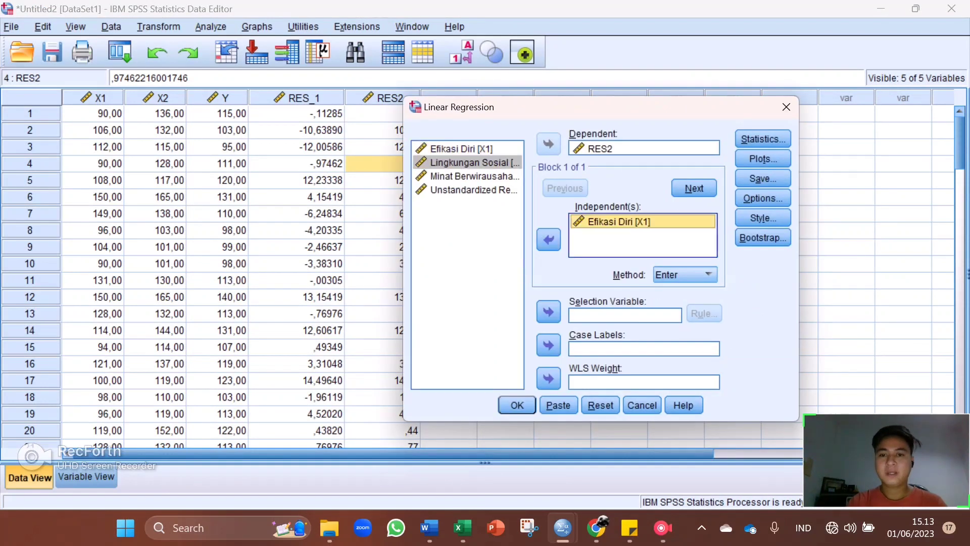
click(549, 240)
click(600, 148)
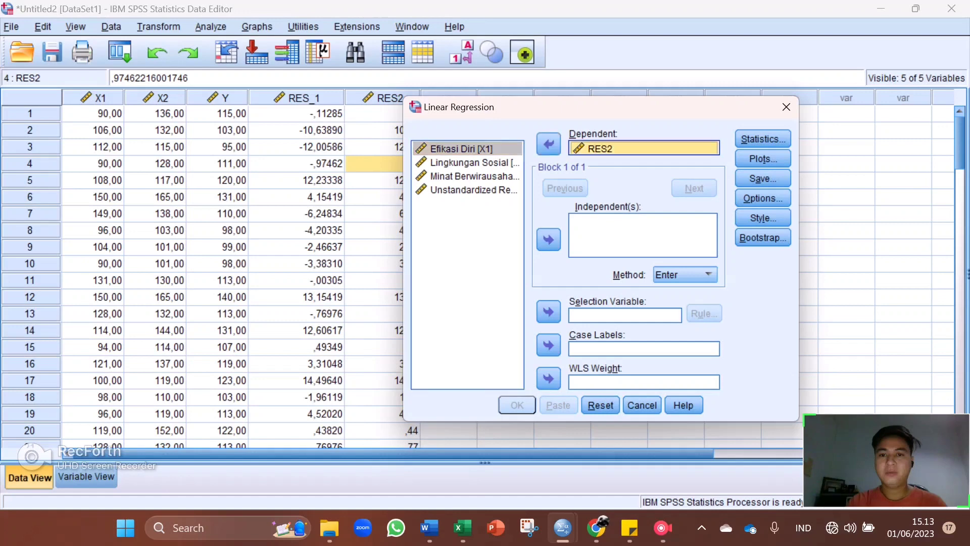
click(549, 145)
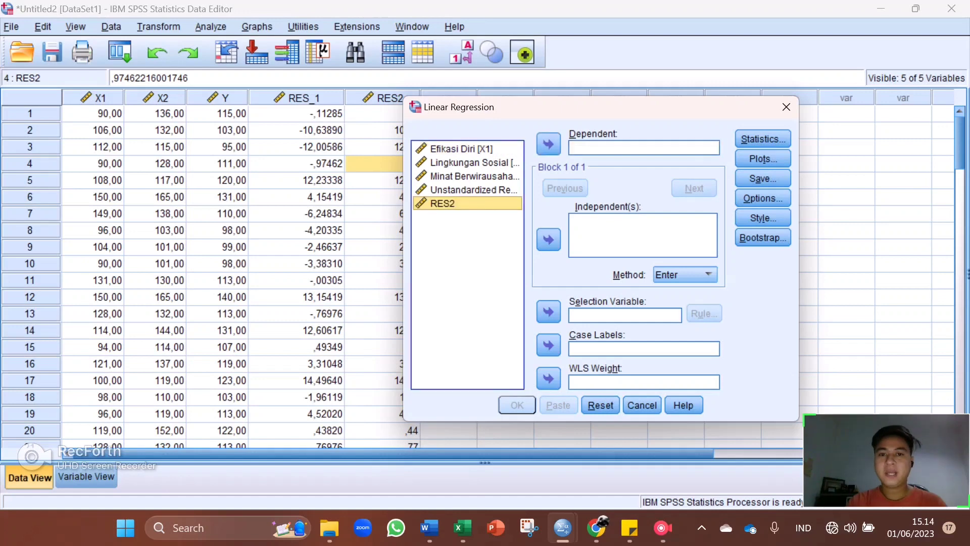
Set Minat Berwirausaha [Y] as the dependent variable, with Efikasi Diri [X1] and Lingkungan Sosial [X2] as independent variables.
click(475, 176)
click(549, 145)
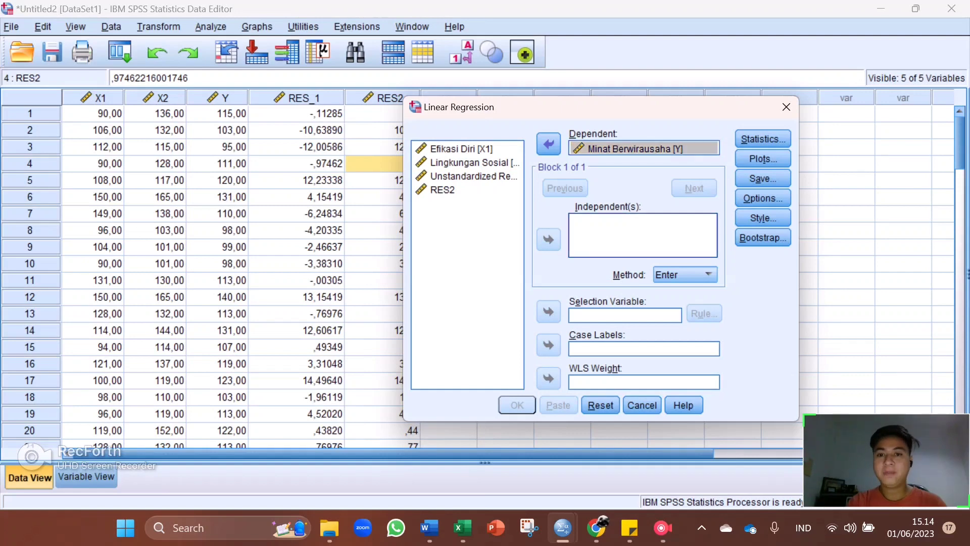
click(460, 149)
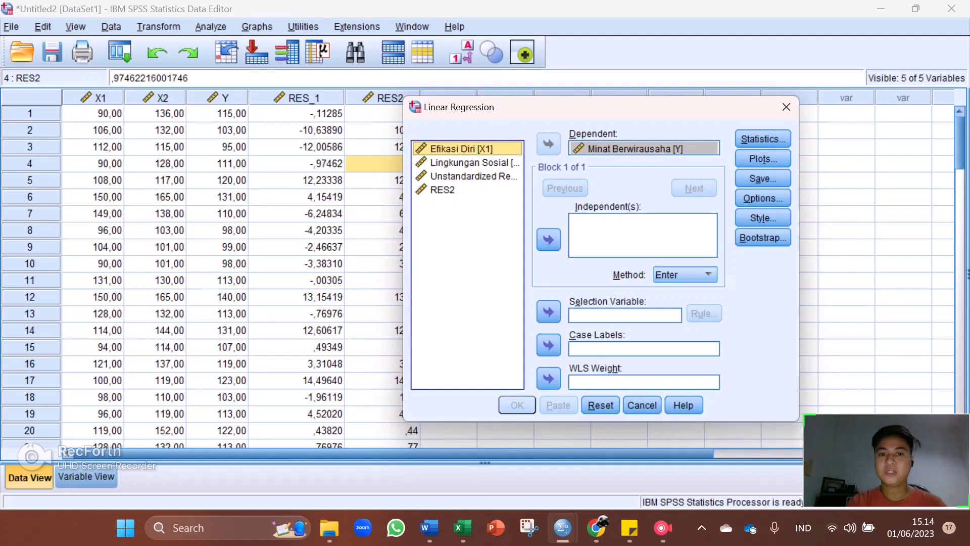
ctrl+click(470, 162)
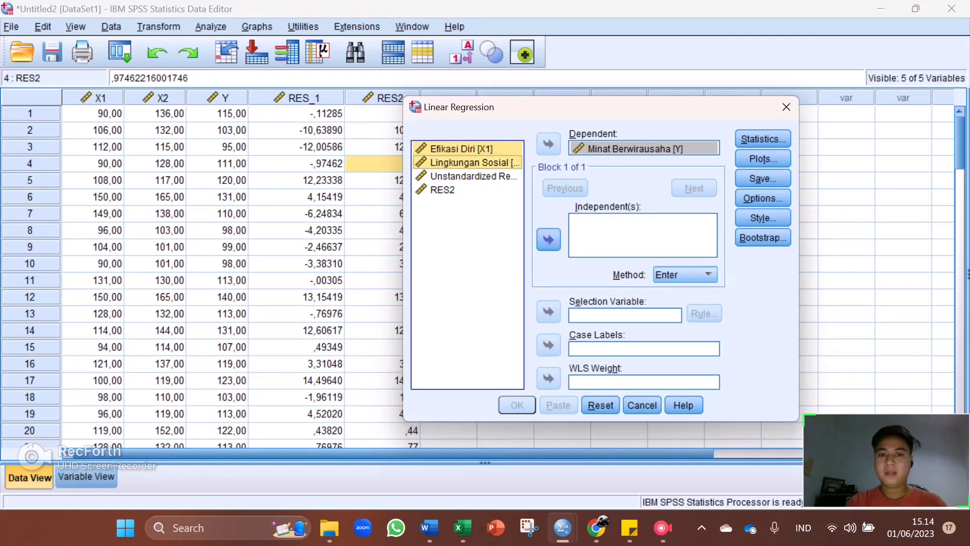
click(549, 240)
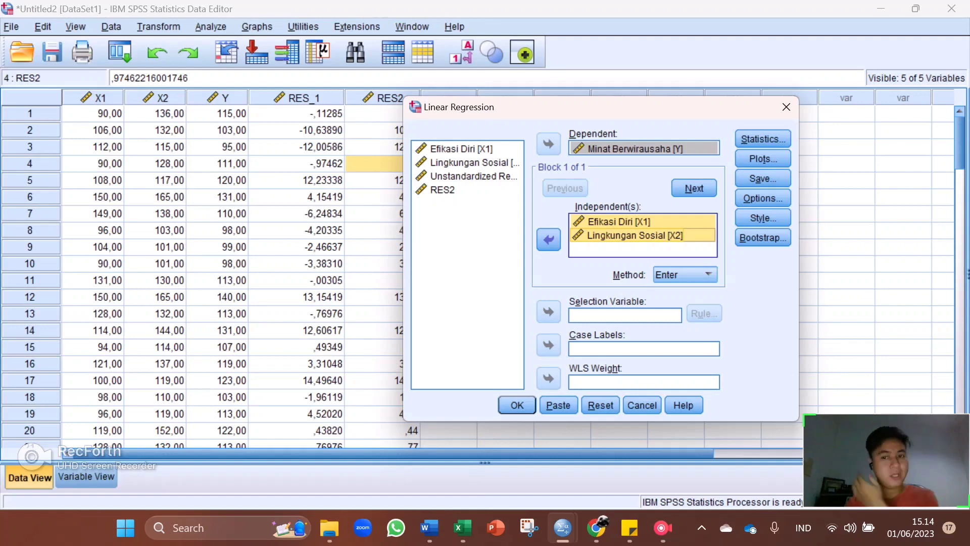
Enable Collinearity diagnostics in the regression statistics and run the linear regression.
key(alt+s)
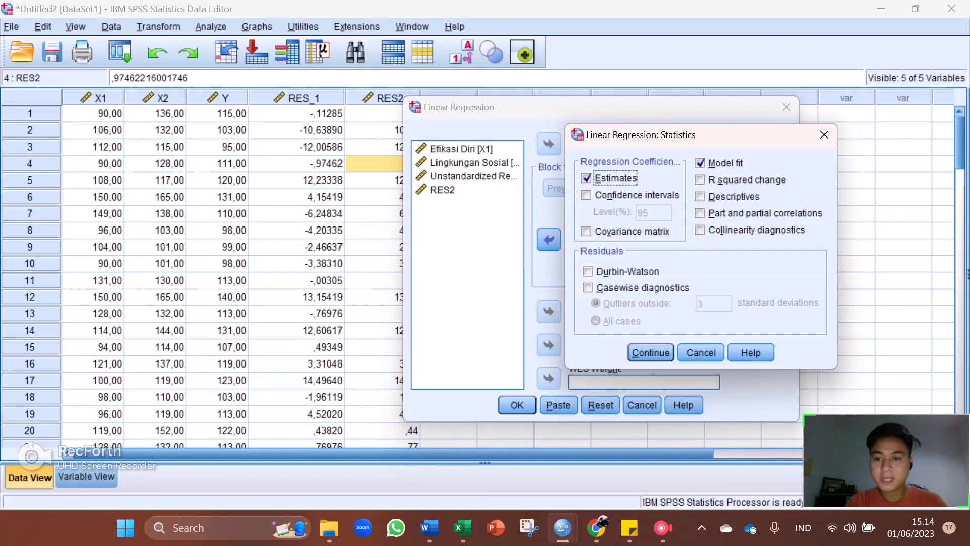
click(700, 230)
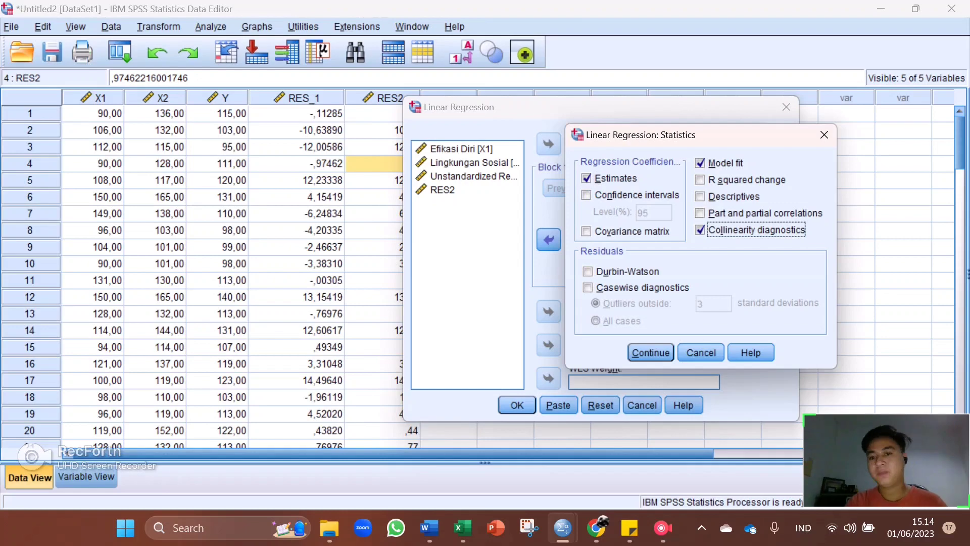
click(650, 352)
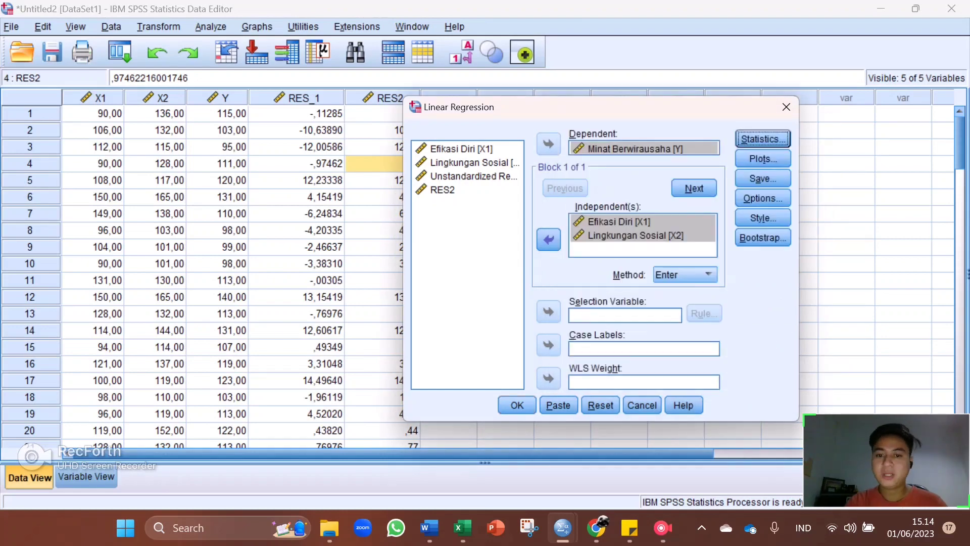
click(517, 405)
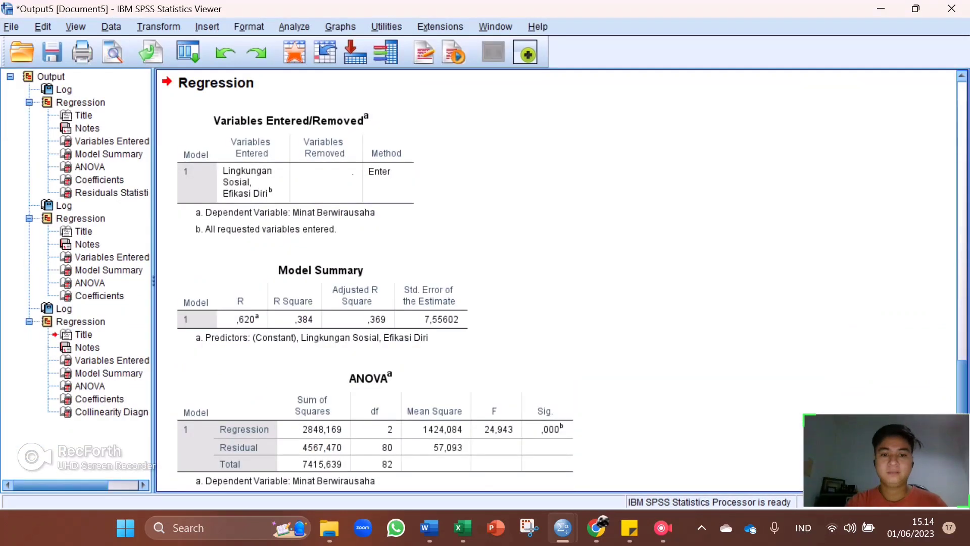
Copy the Coefficients table with the Collinearity Statistics from the newest regression output and paste it as a picture below the multicollinearity criteria in Word.
scroll(556, 283, down, 5)
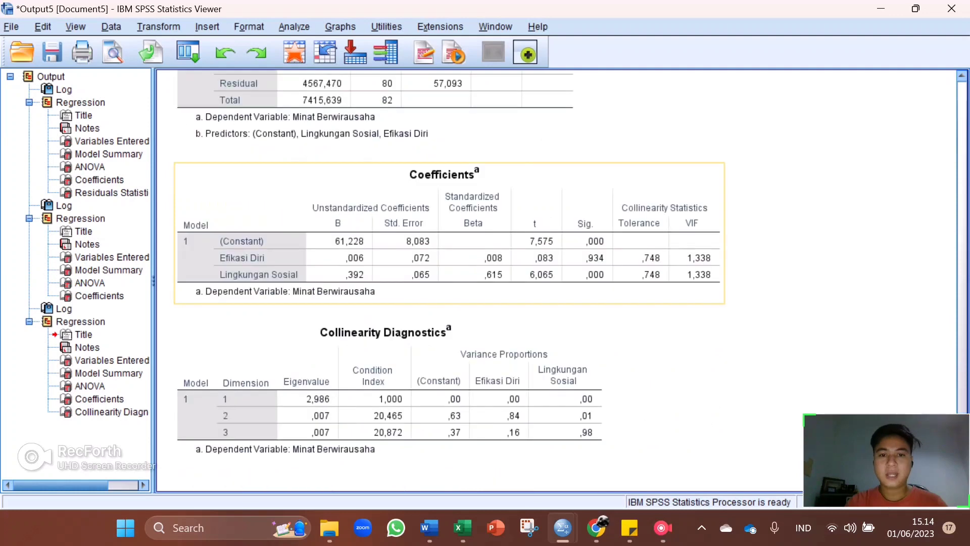
click(506, 247)
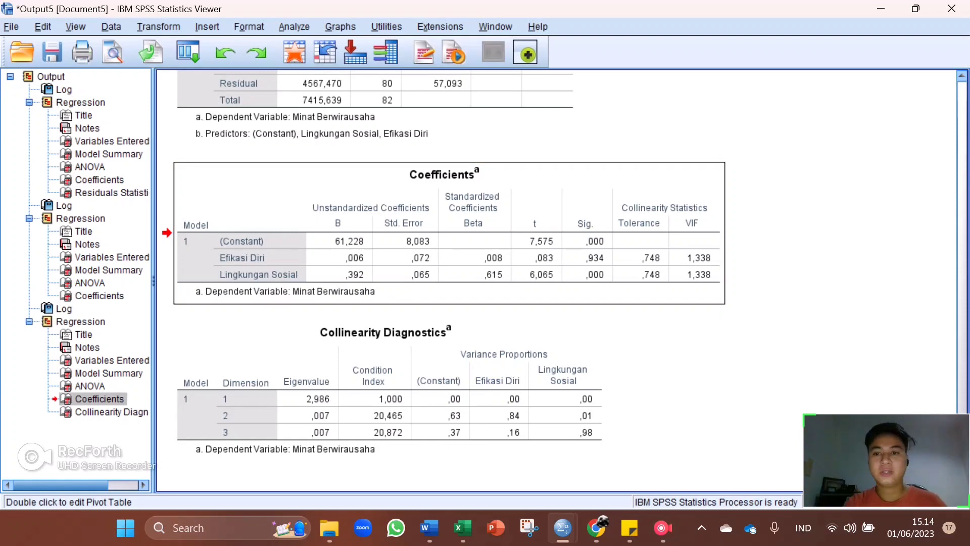
right_click(576, 212)
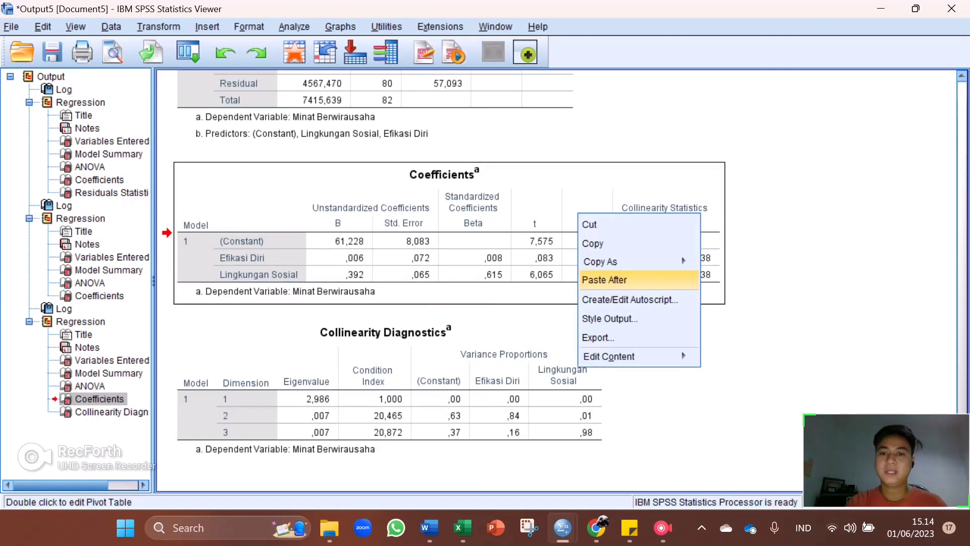
key(Escape)
key(alt+Tab)
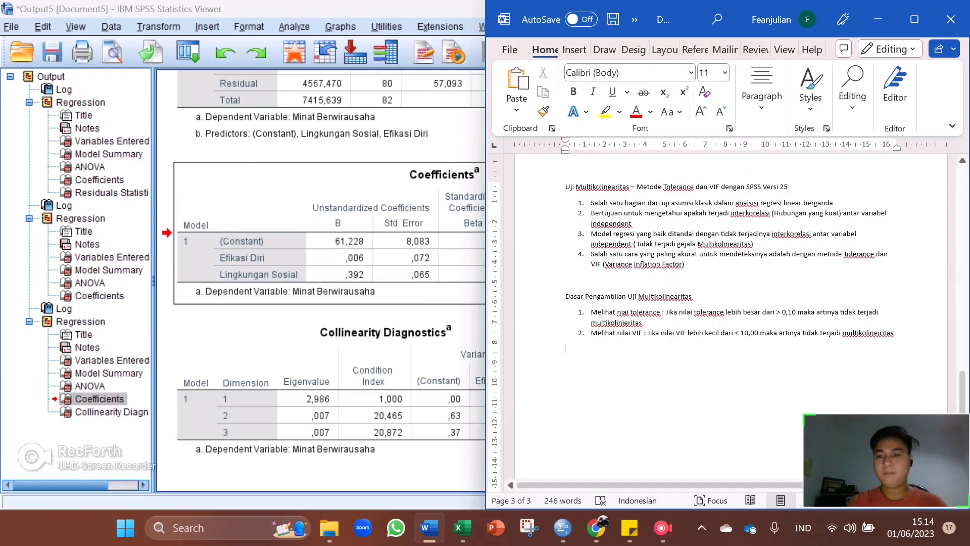
key(ctrl+v)
Change the pasted Coefficients picture to a floating layout, move it slightly left and down below the VIF criterion, and deselect it.
click(657, 367)
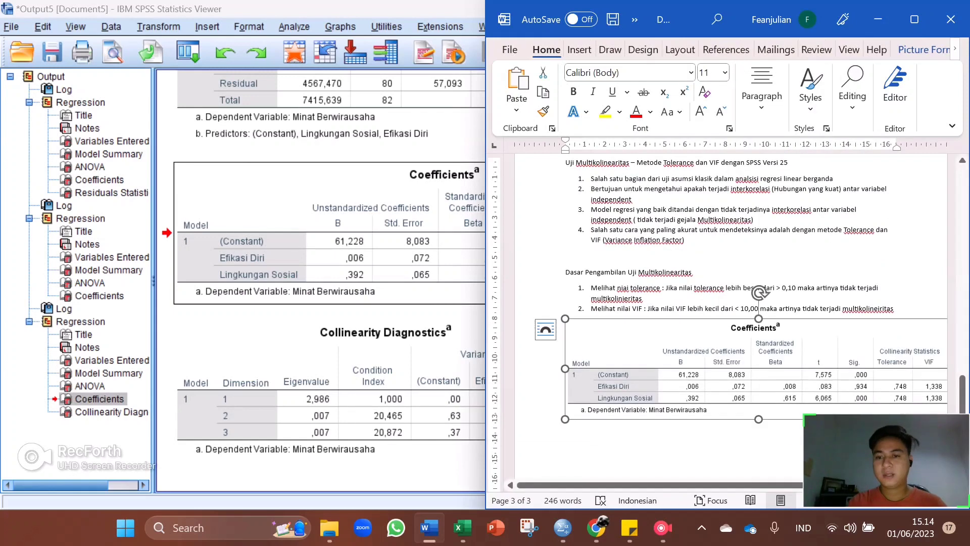
click(546, 332)
click(439, 377)
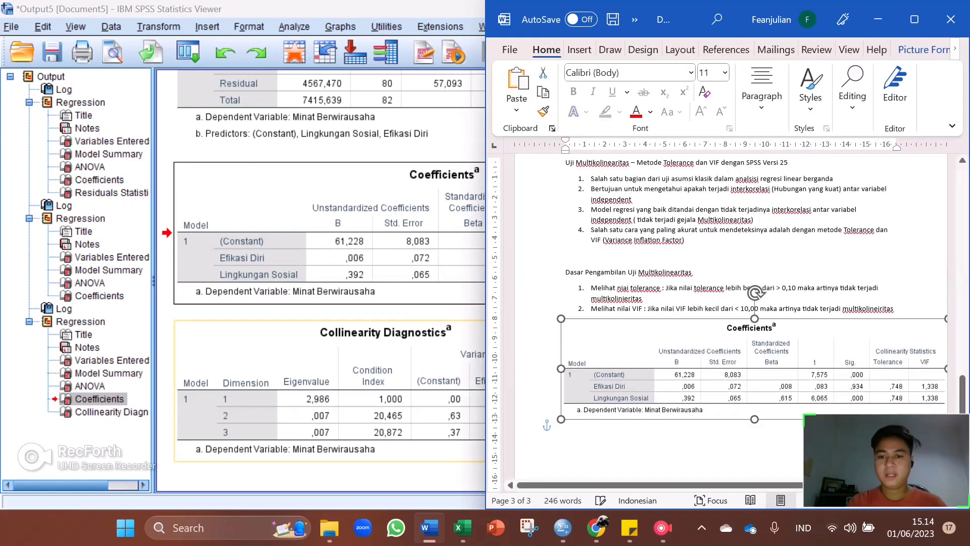
drag(754, 374, 714, 383)
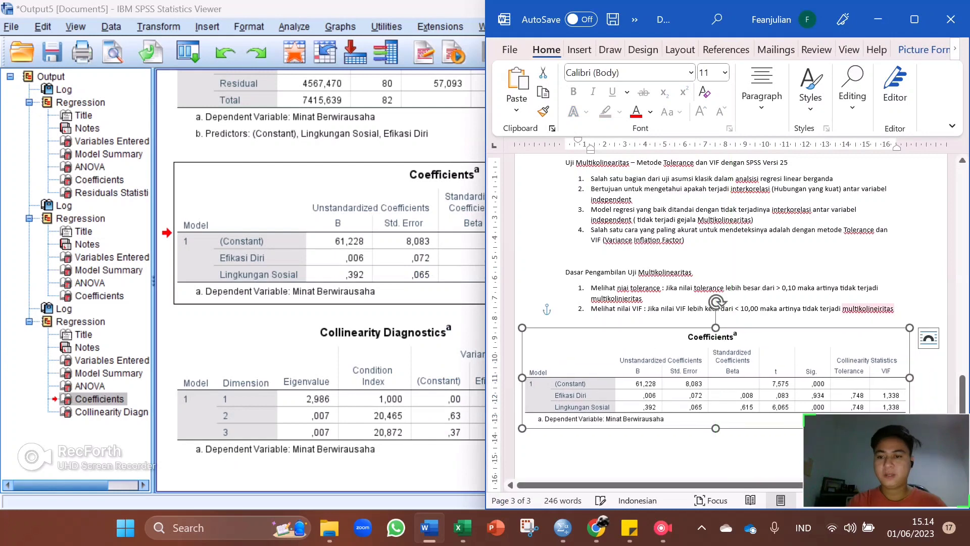
click(644, 299)
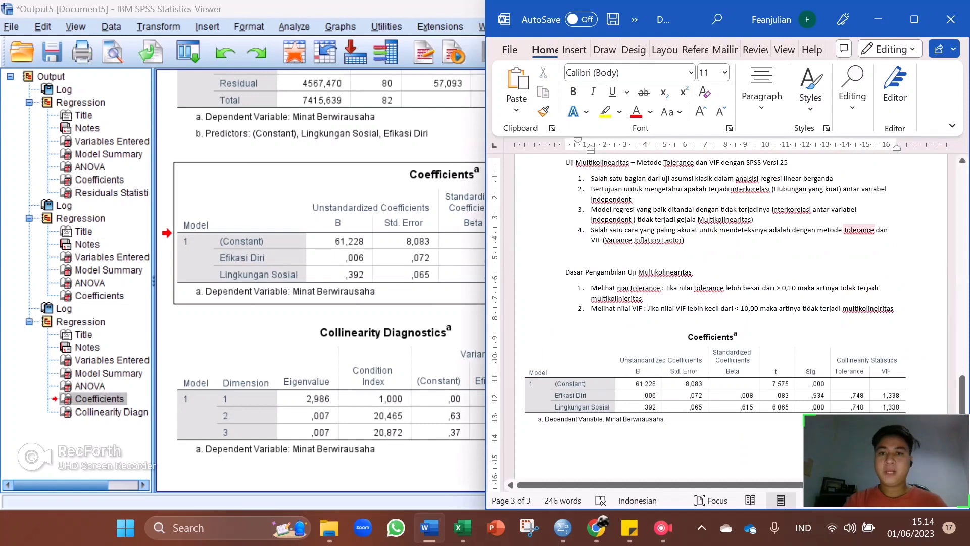
Review the notes on the normality, heteroscedasticity and multicollinearity tests, then the multiple linear regression hypotheses and T test rules.
scroll(715, 315, down, 2)
scroll(728, 339, down, 1)
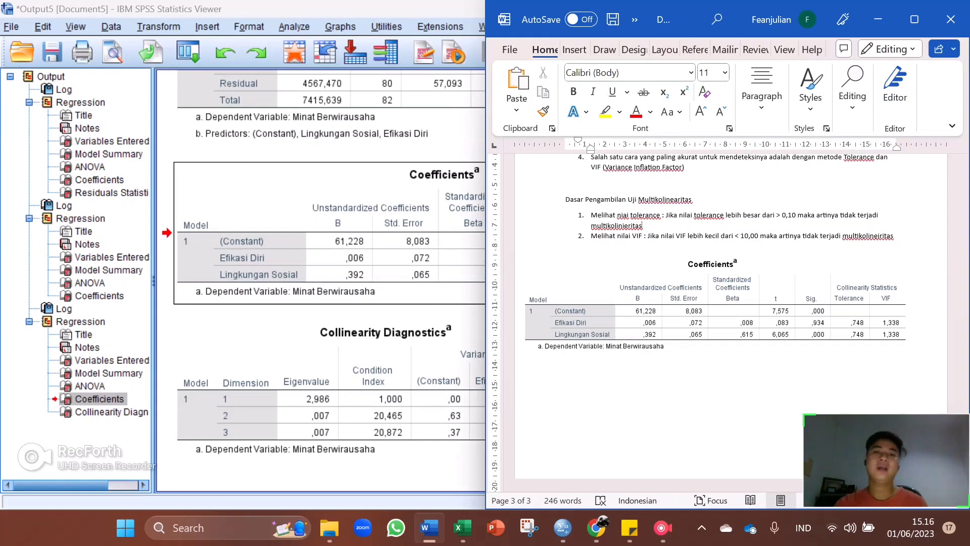
scroll(731, 316, up, 10)
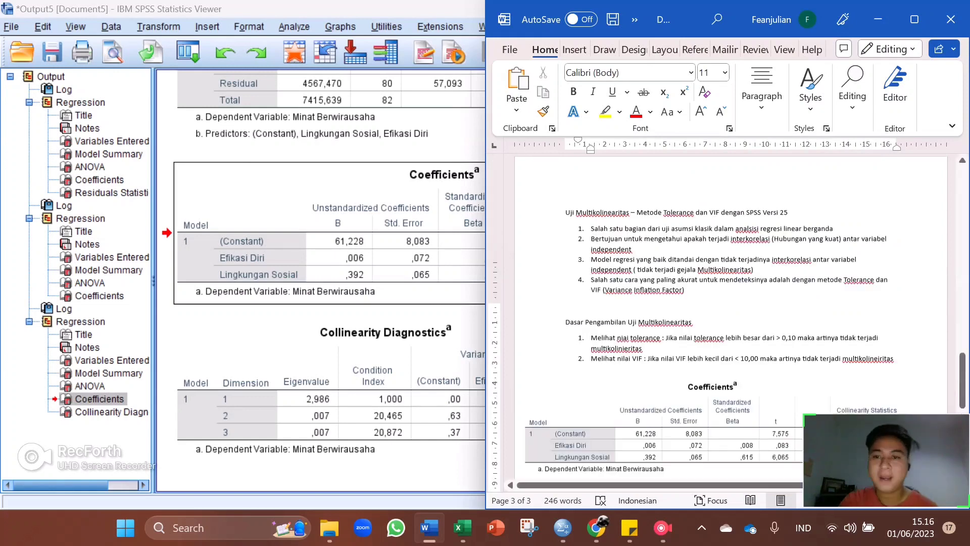
scroll(731, 316, up, 10)
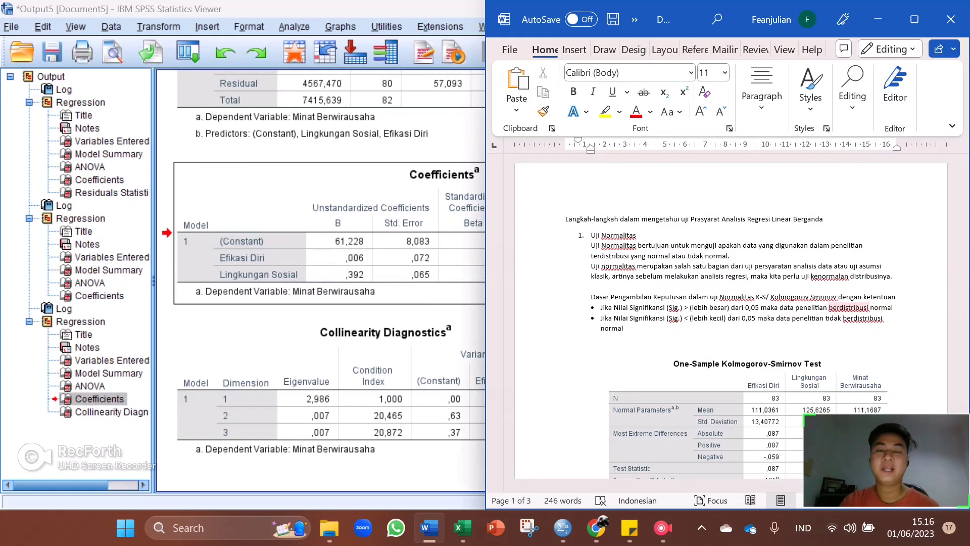
scroll(731, 323, down, 3)
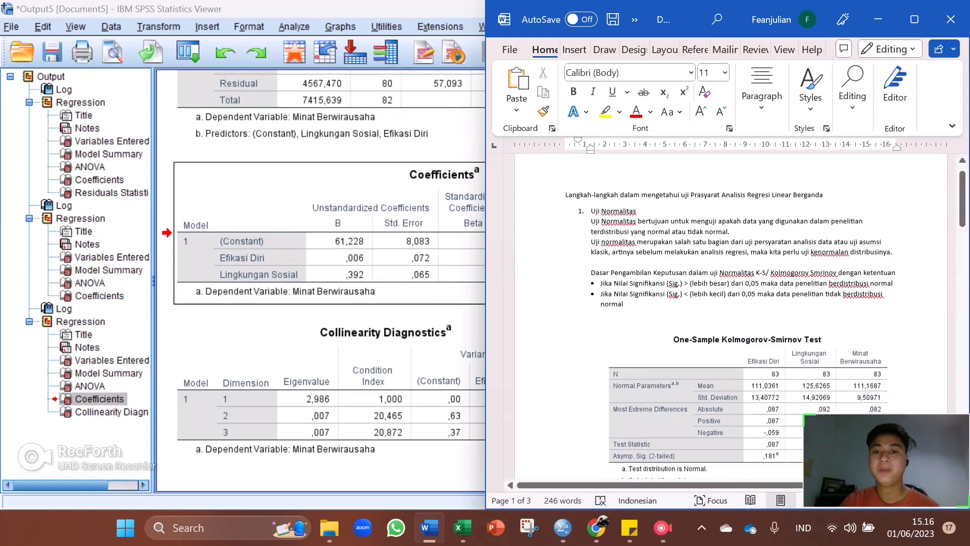
scroll(731, 323, down, 8)
scroll(731, 323, down, 4)
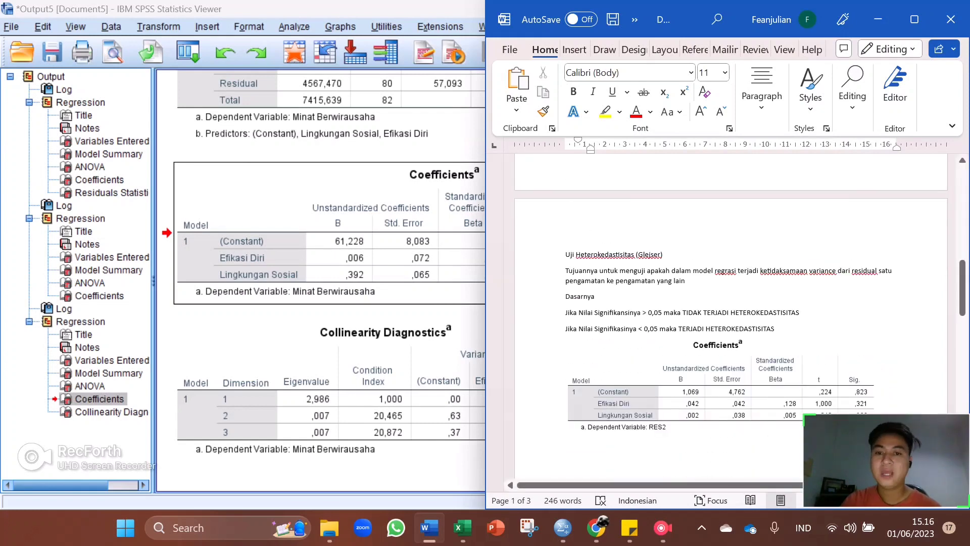
scroll(731, 324, down, 10)
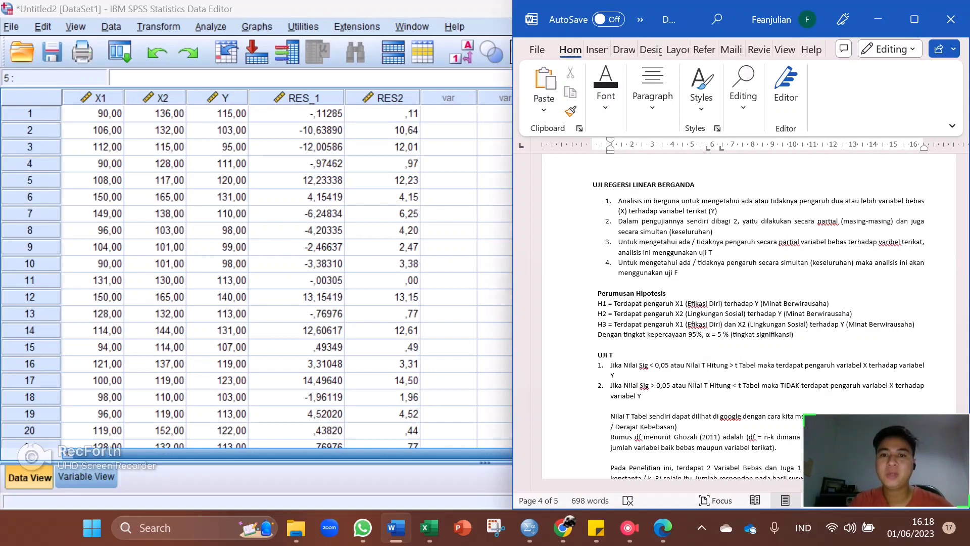
scroll(732, 316, down, 2)
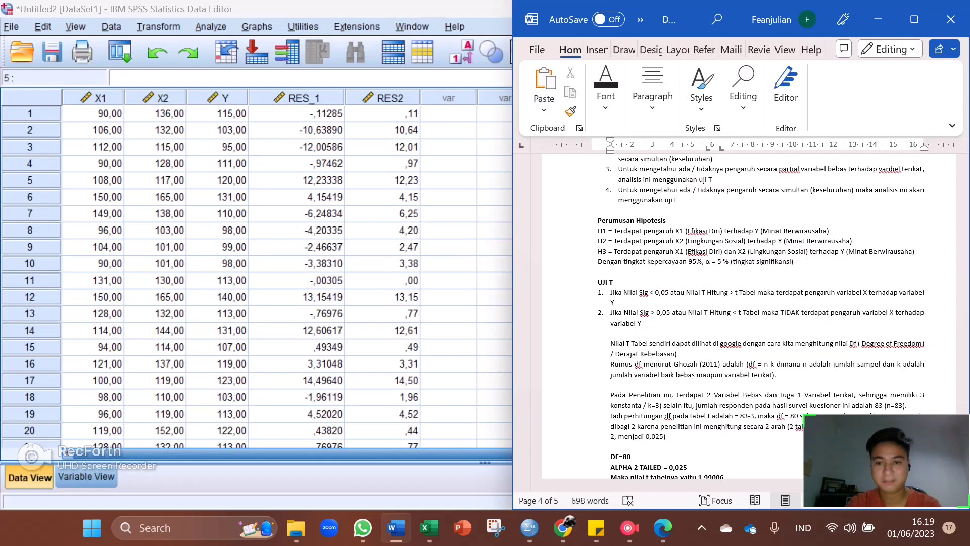
scroll(733, 313, down, 2)
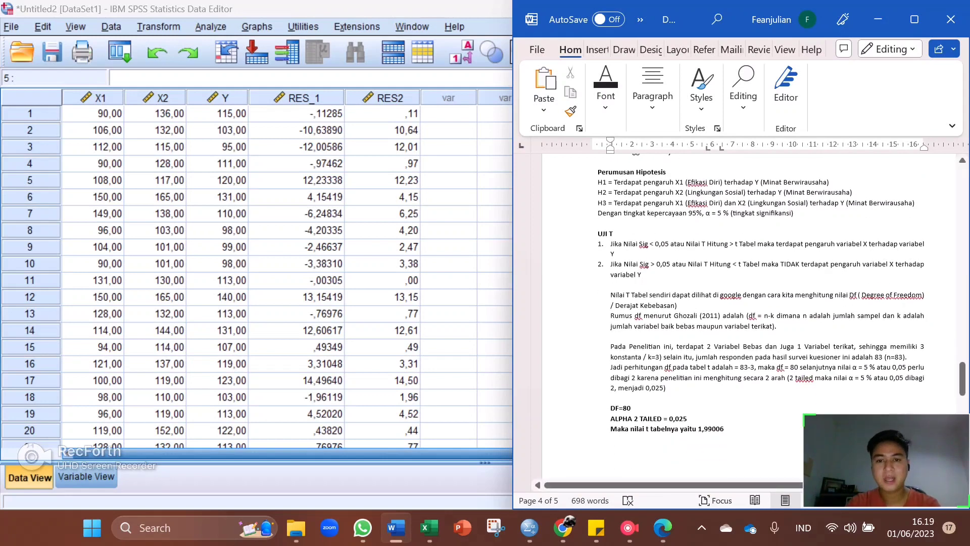
scroll(733, 314, down, 1)
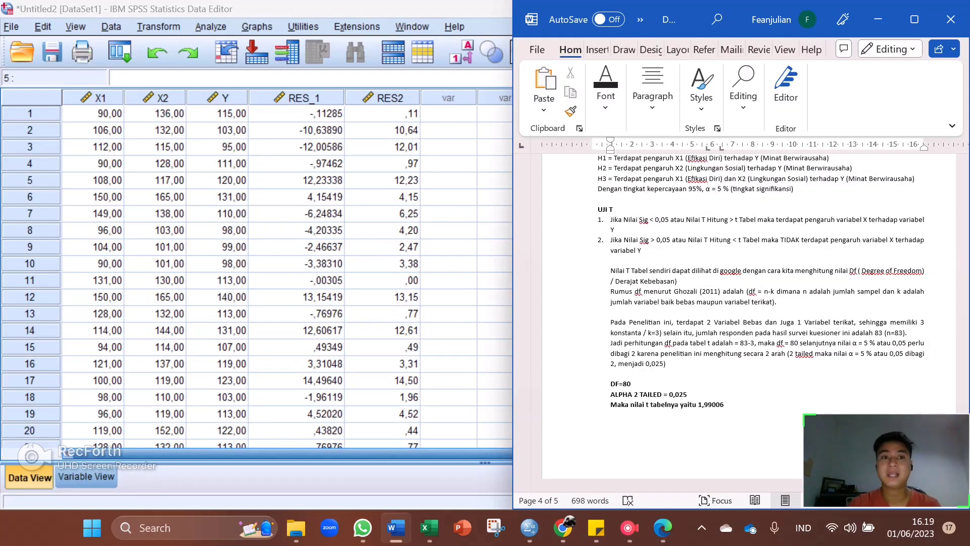
Switch to the SPSS data set and open the Linear Regression analysis.
click(297, 197)
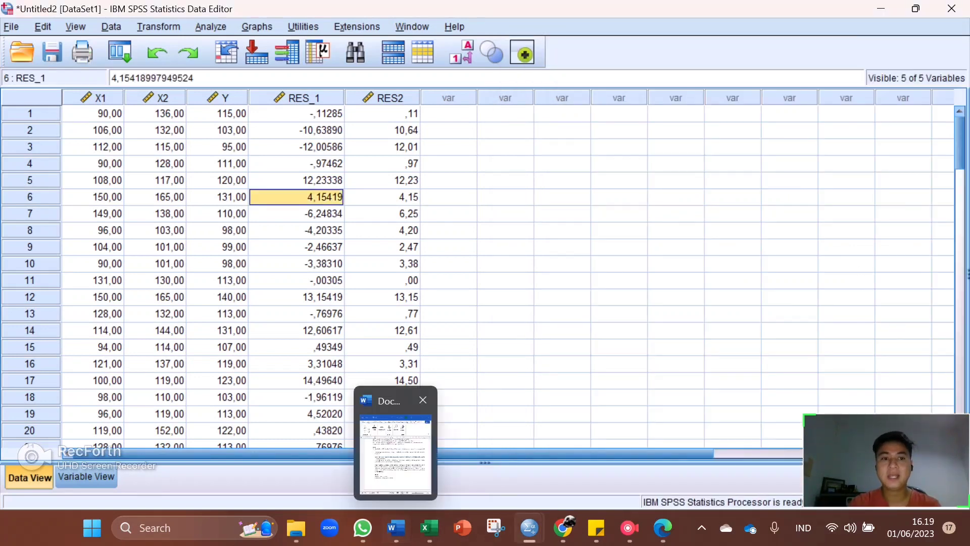
key(alt+a)
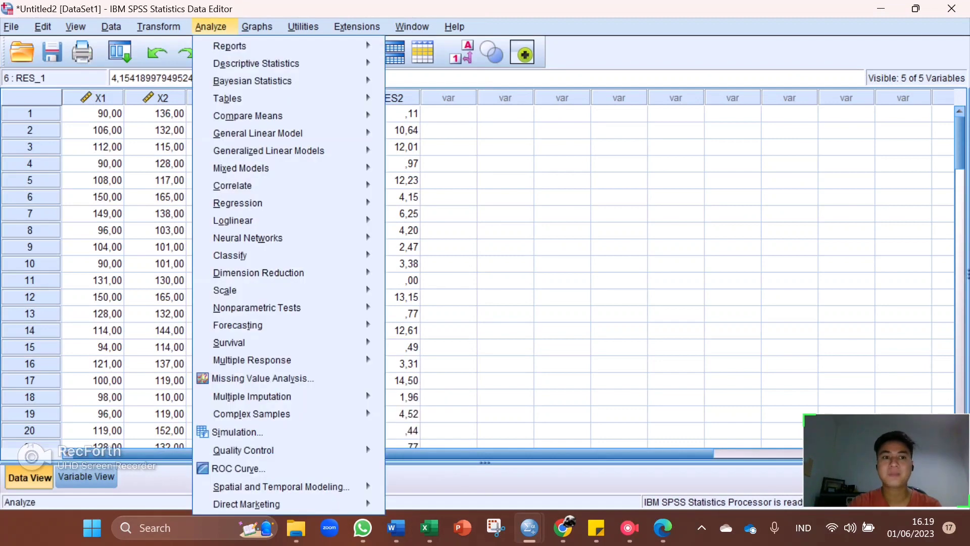
mouse_move(237, 203)
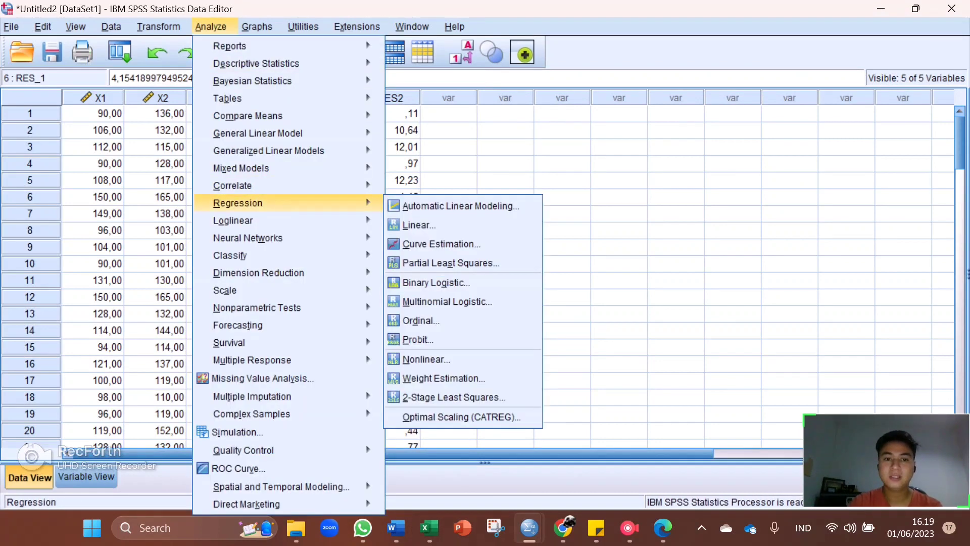
key(Return)
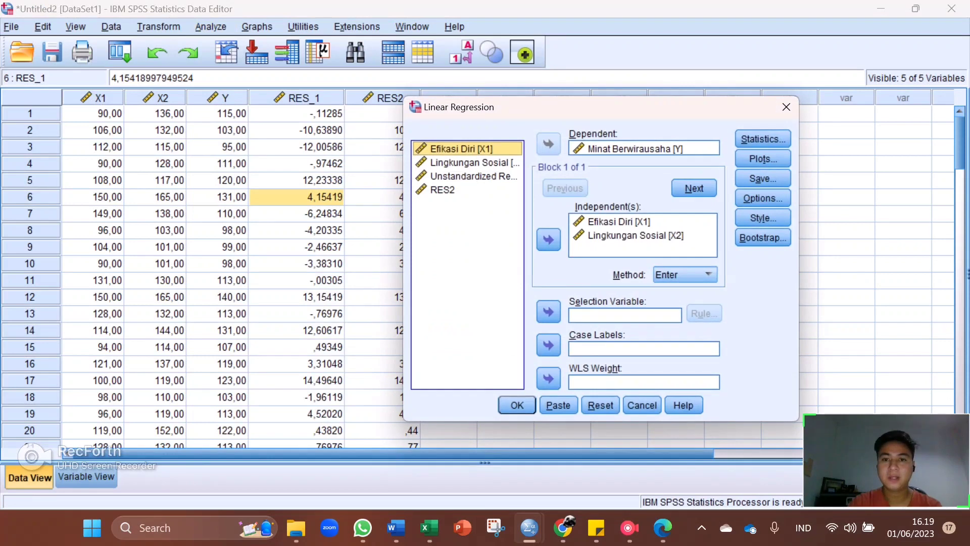
Remove Efikasi Diri, Lingkungan Sosial and Minat Berwirausaha from the regression setup and reset its settings.
click(635, 235)
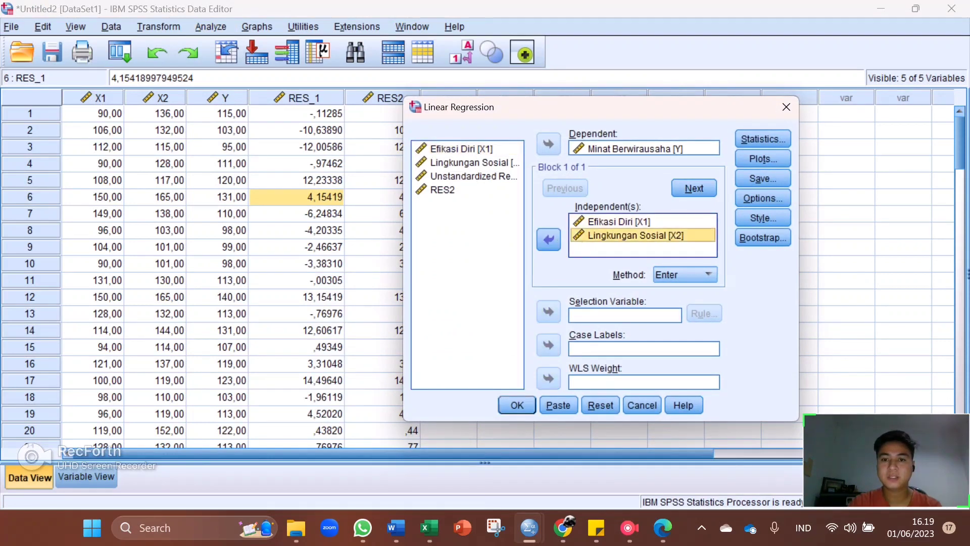
click(549, 239)
click(619, 221)
click(549, 239)
click(636, 149)
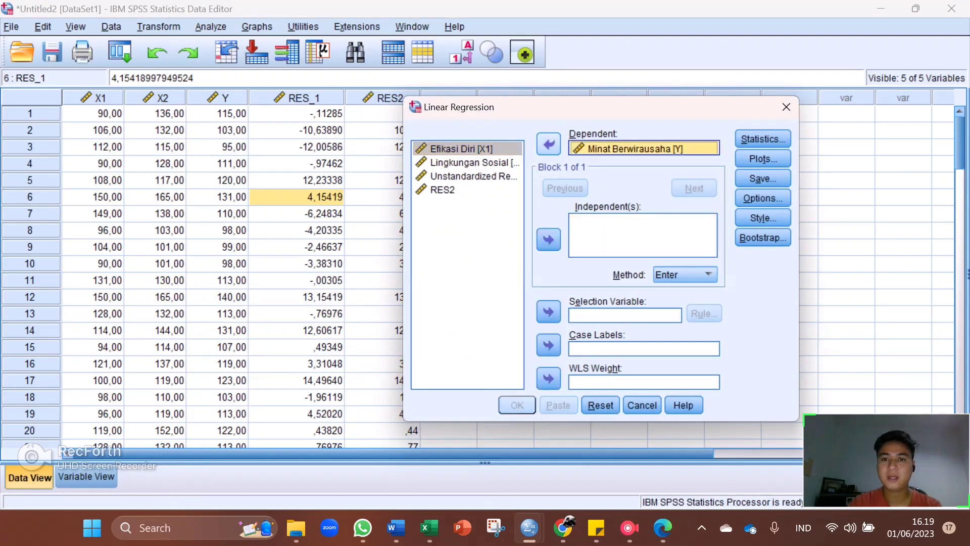
click(549, 144)
click(600, 404)
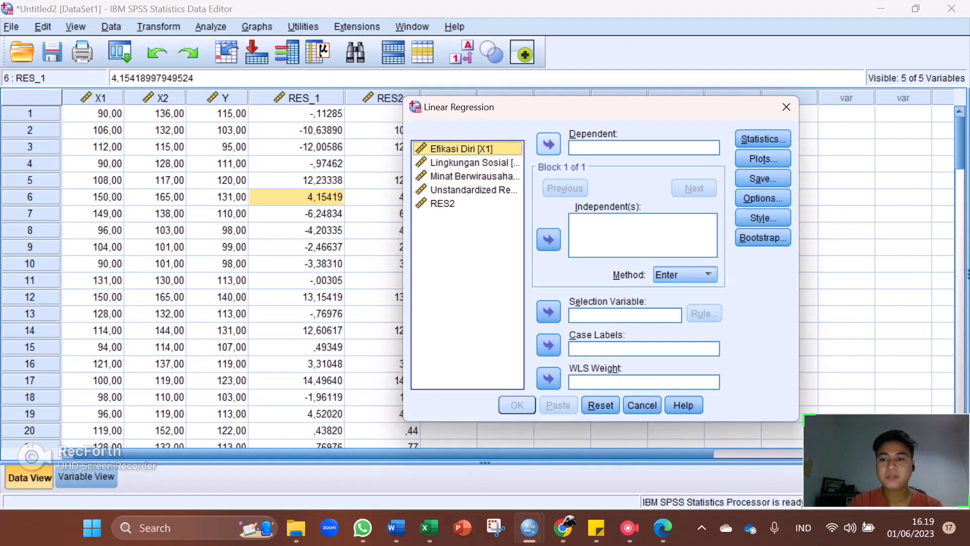
Run the linear regression with Minat Berwirausaha [Y] as dependent and Efikasi Diri [X1] and Lingkungan Sosial [X2] as independent variables.
click(473, 176)
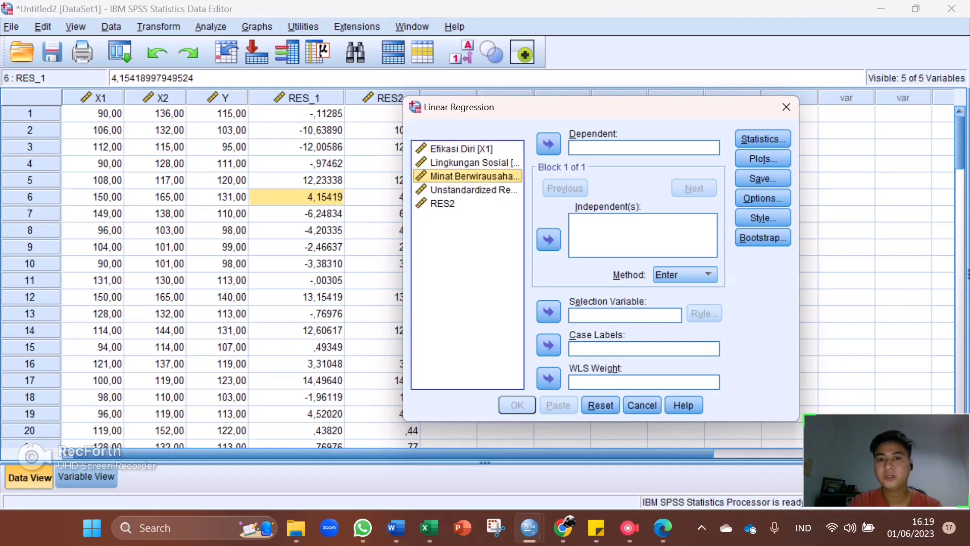
click(548, 144)
click(642, 236)
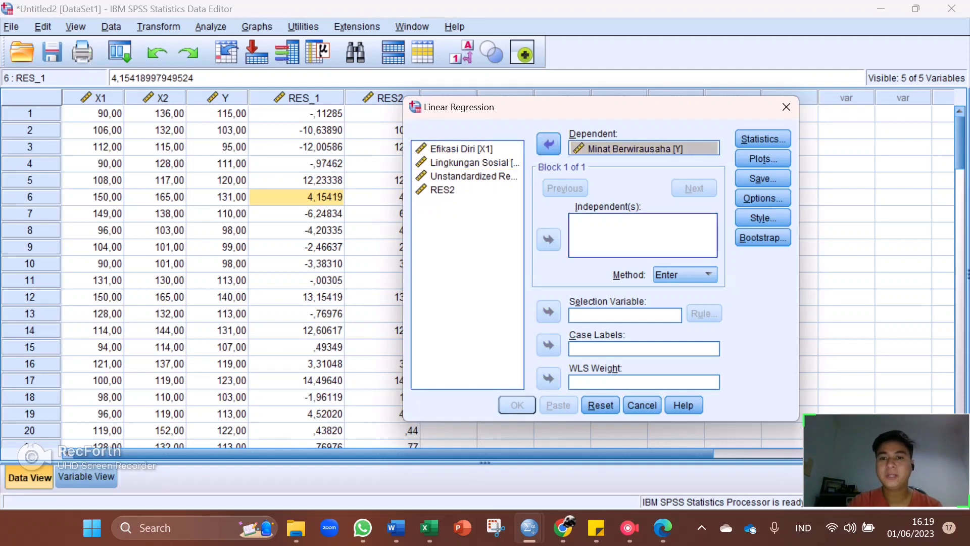
click(462, 149)
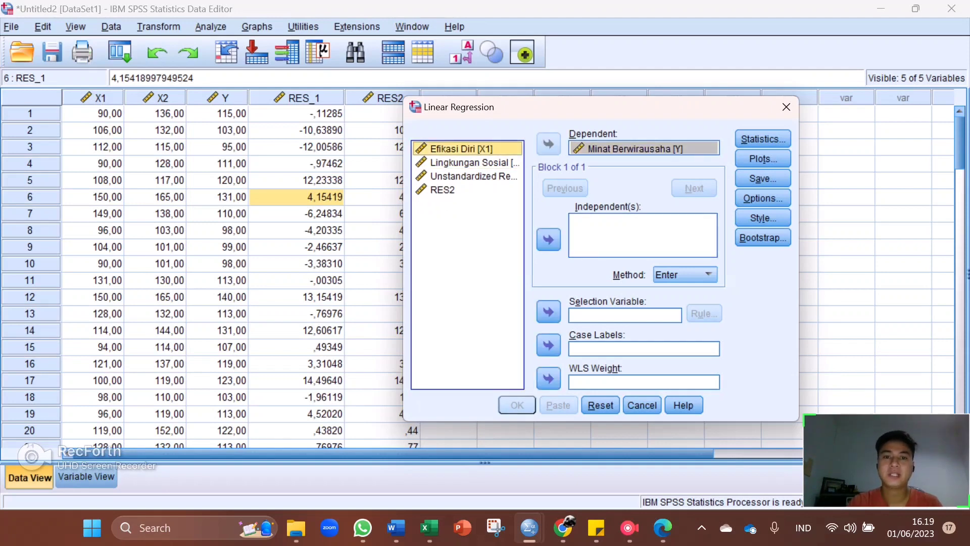
shift+click(468, 162)
click(548, 239)
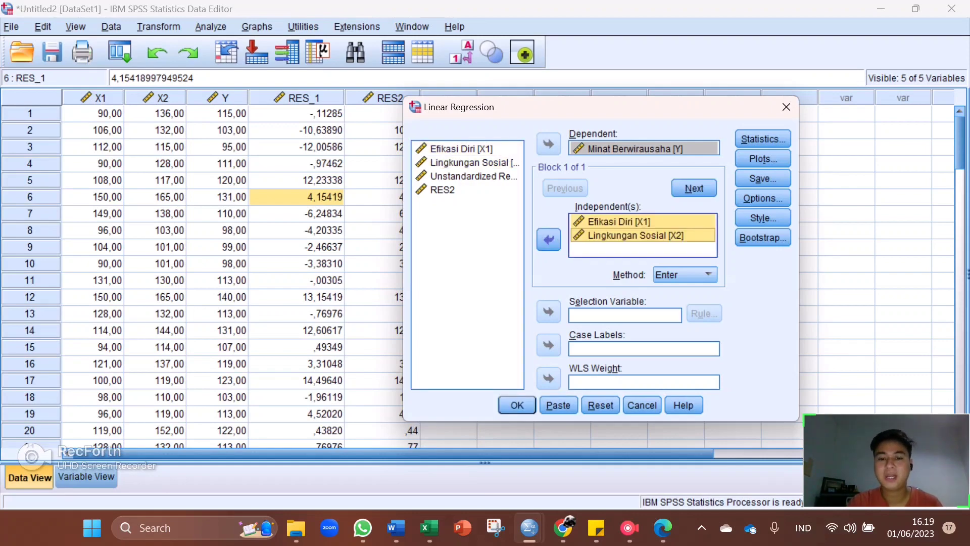
key(Return)
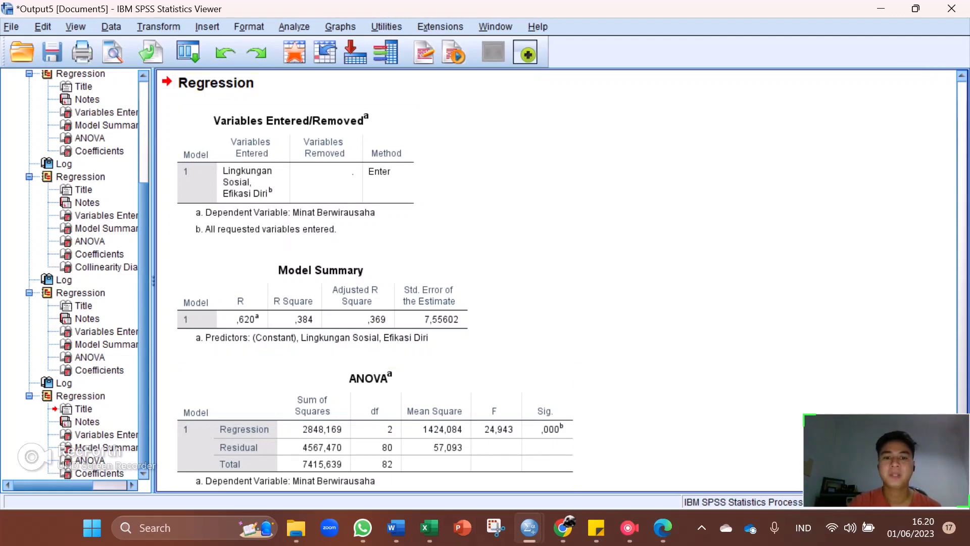
Switch to the Word notes and reread the regression hypotheses, the UJI T decision rules and the t table calculation.
click(396, 527)
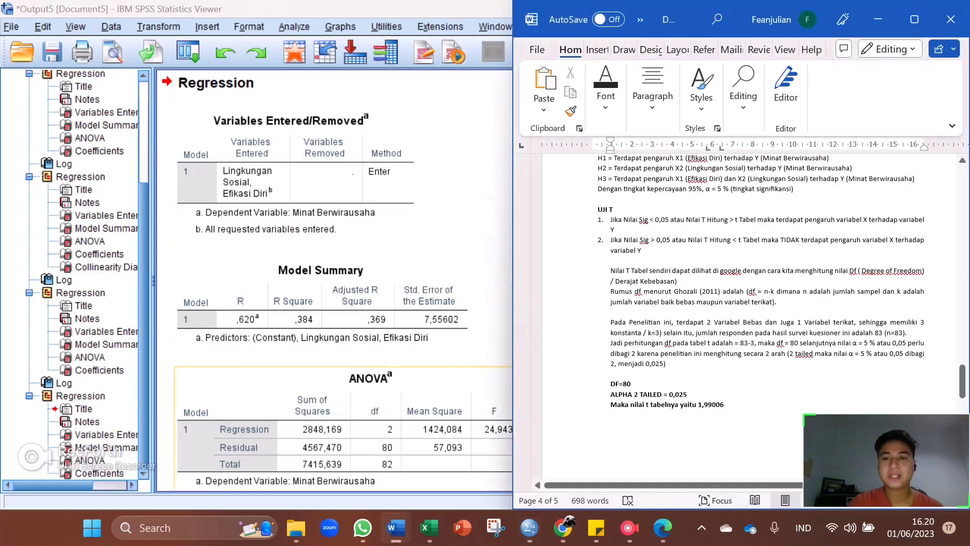
scroll(781, 281, down, 1)
scroll(781, 281, up, 5)
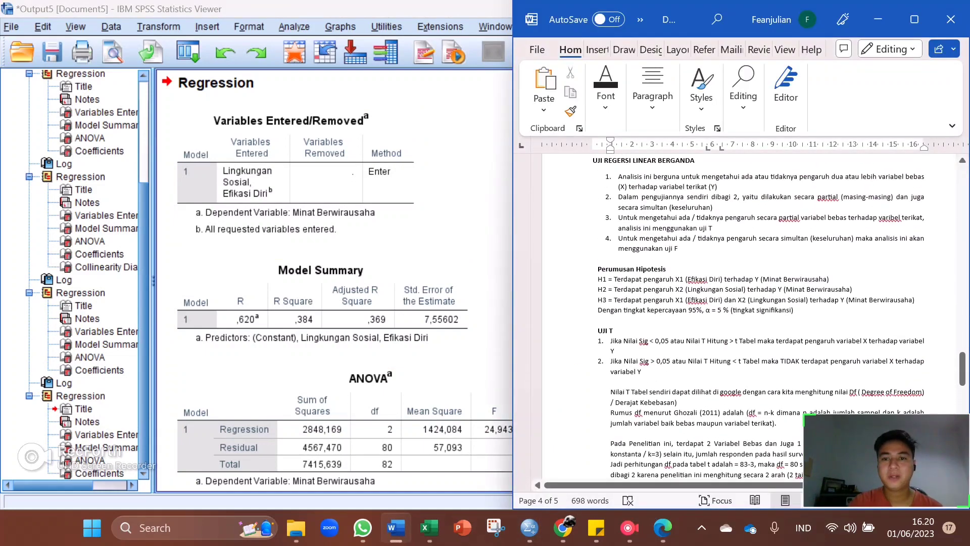
scroll(781, 281, down, 4)
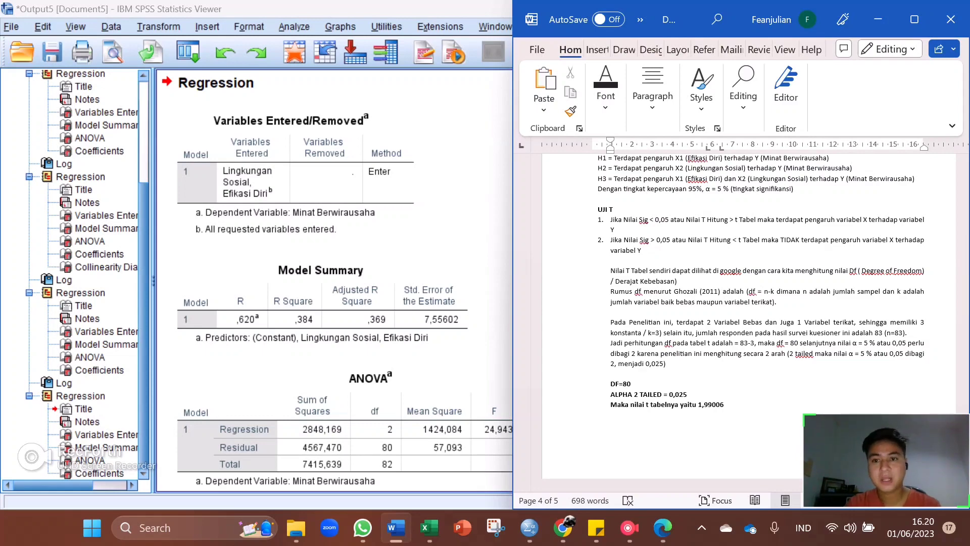
scroll(748, 324, up, 3)
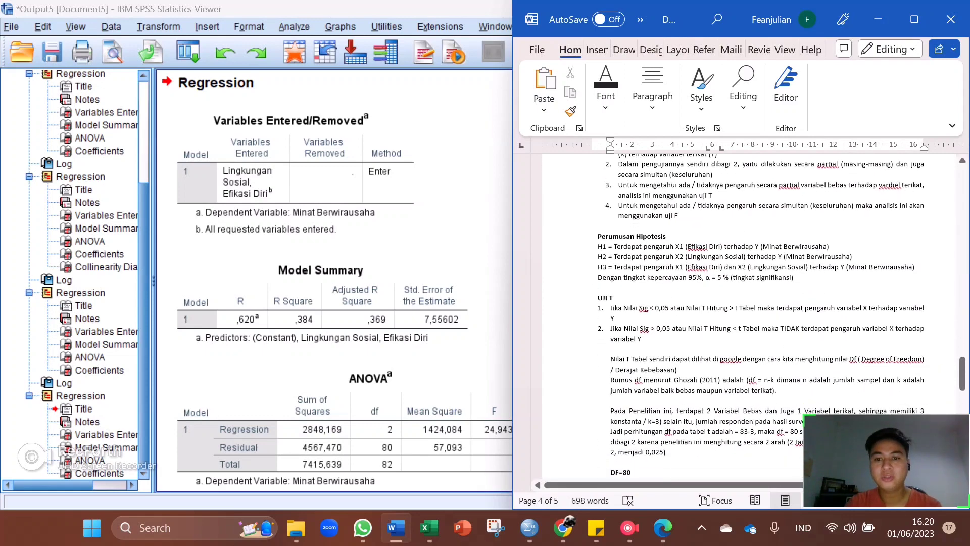
scroll(758, 313, down, 3)
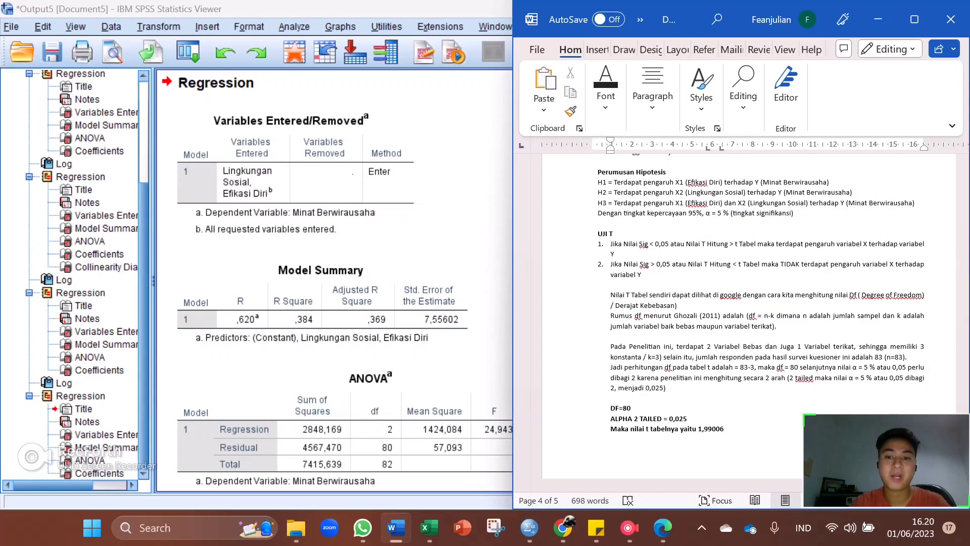
scroll(753, 328, down, 2)
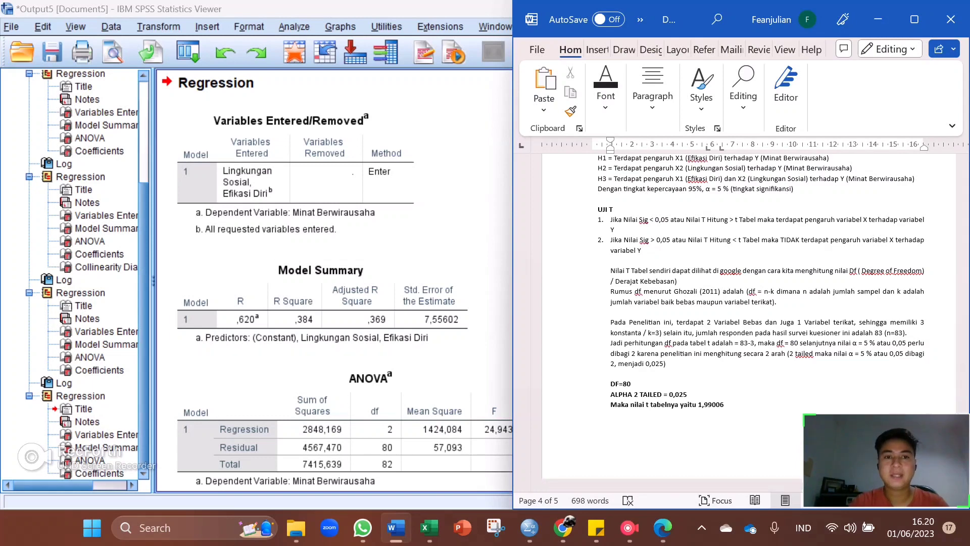
Return to the SPSS output and copy the newest regression's Coefficients table as an image.
click(445, 136)
scroll(445, 136, down, 3)
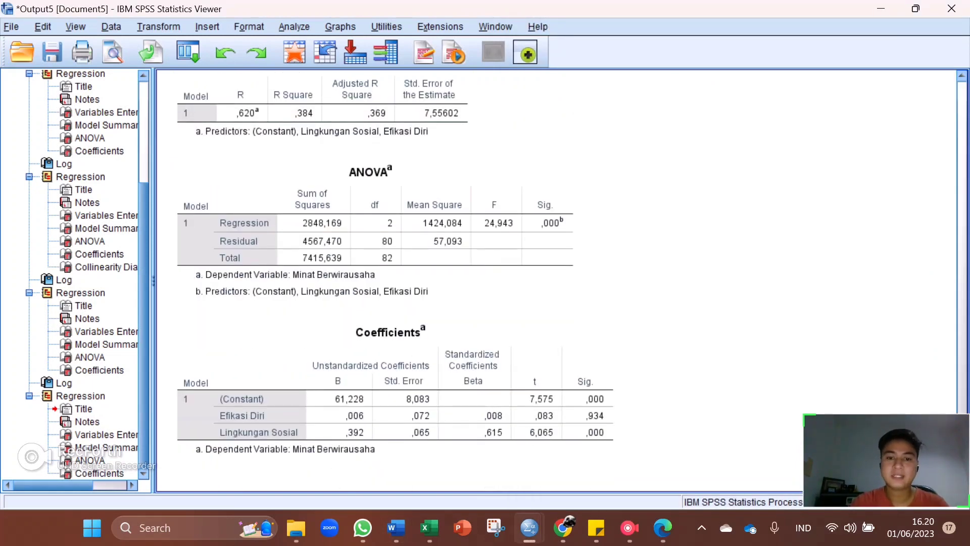
click(395, 390)
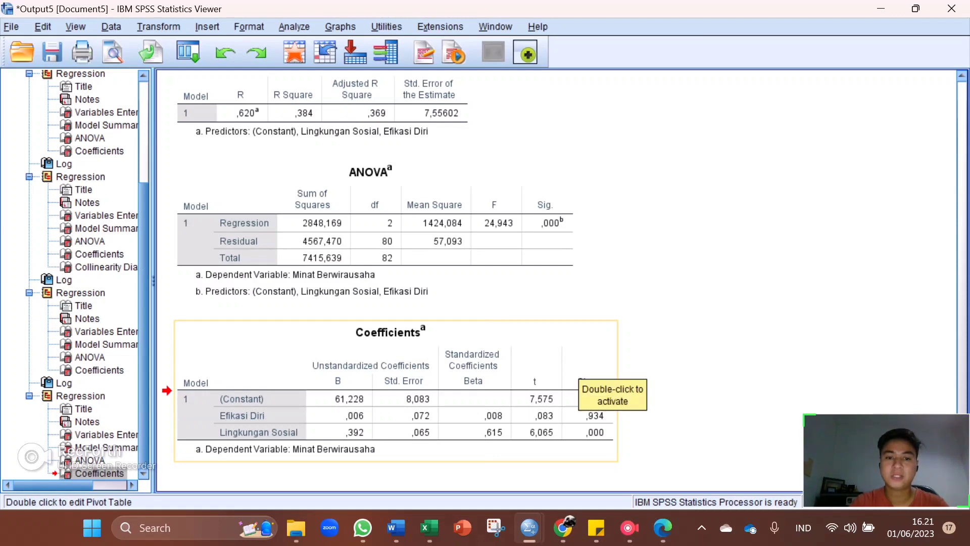
right_click(540, 347)
mouse_move(562, 394)
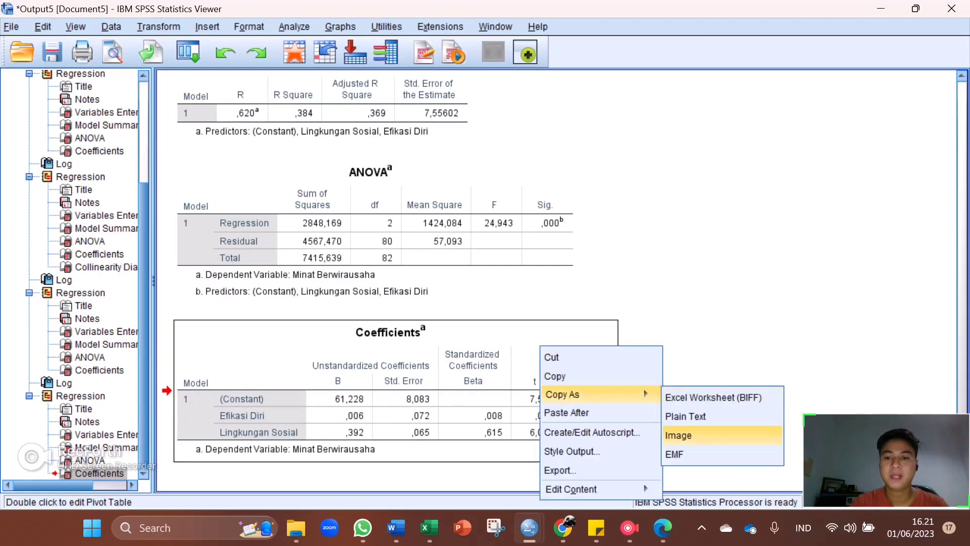
click(680, 435)
Paste the copied Coefficients table as a picture on a new line below the t table value in the Word notes.
click(396, 528)
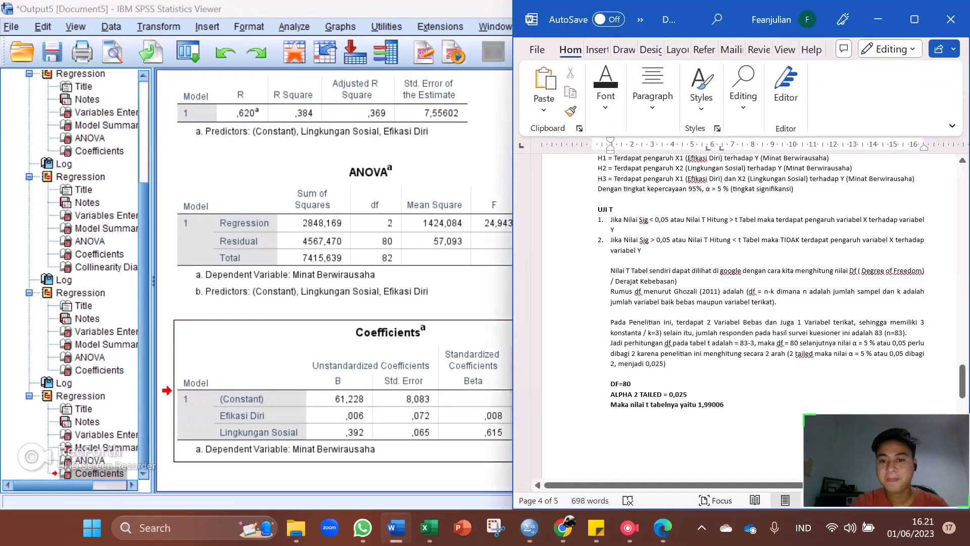
scroll(761, 282, down, 2)
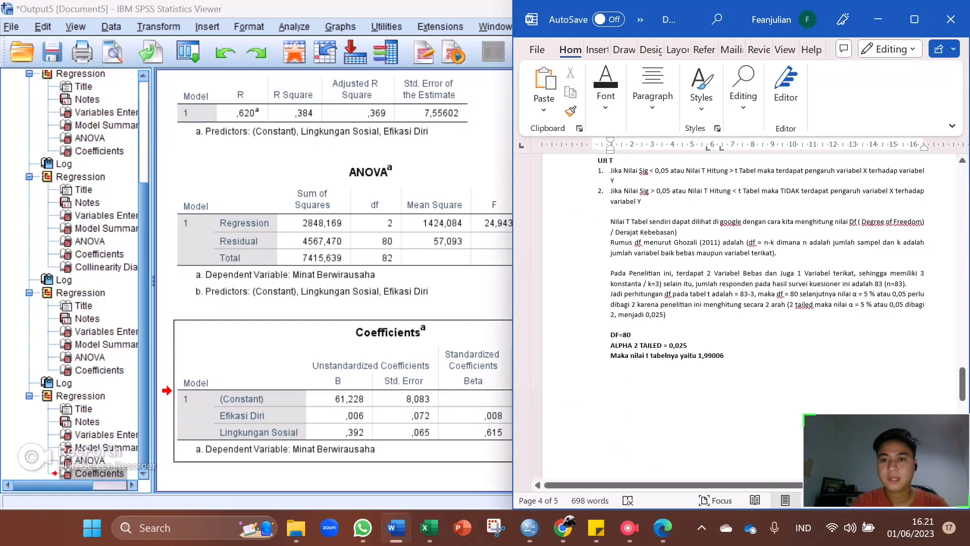
scroll(733, 324, down, 1)
click(724, 332)
key(Return)
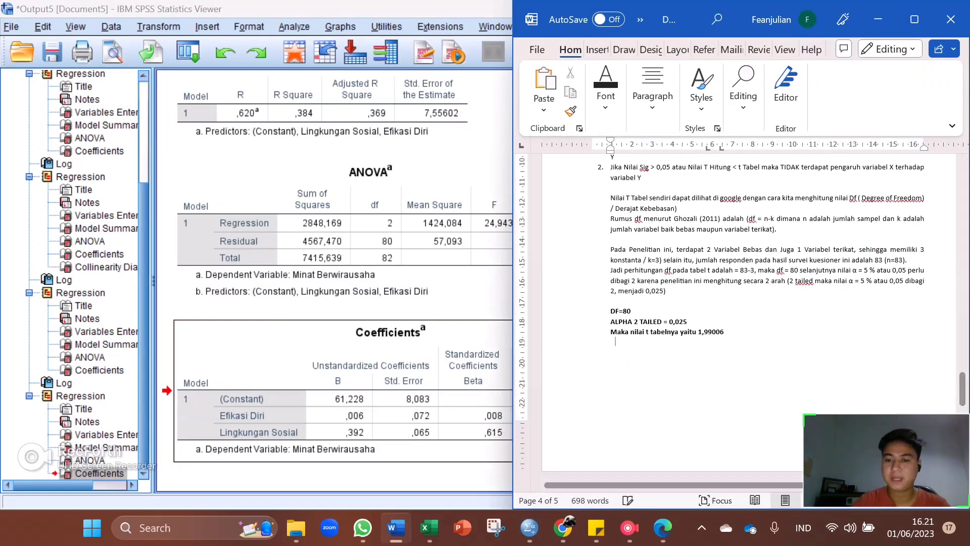
right_click(644, 353)
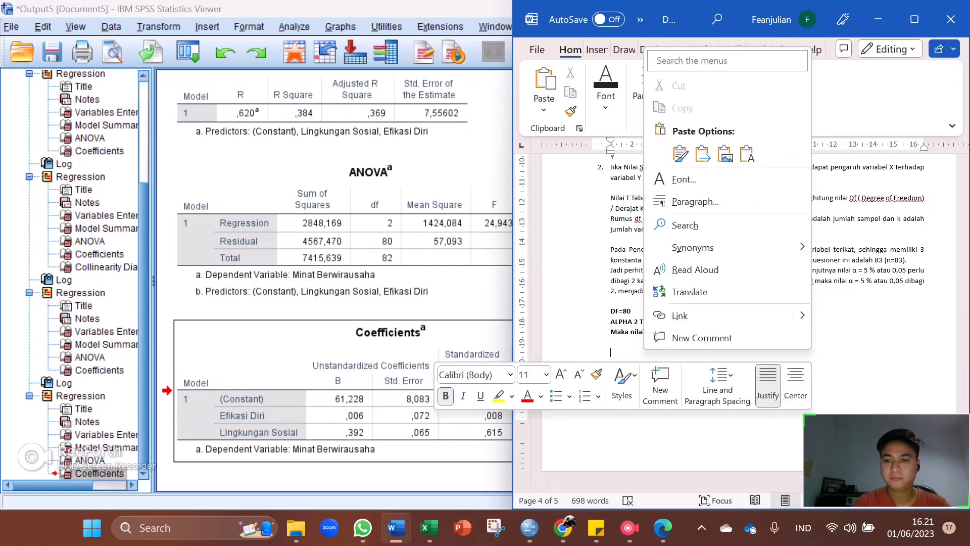
click(726, 154)
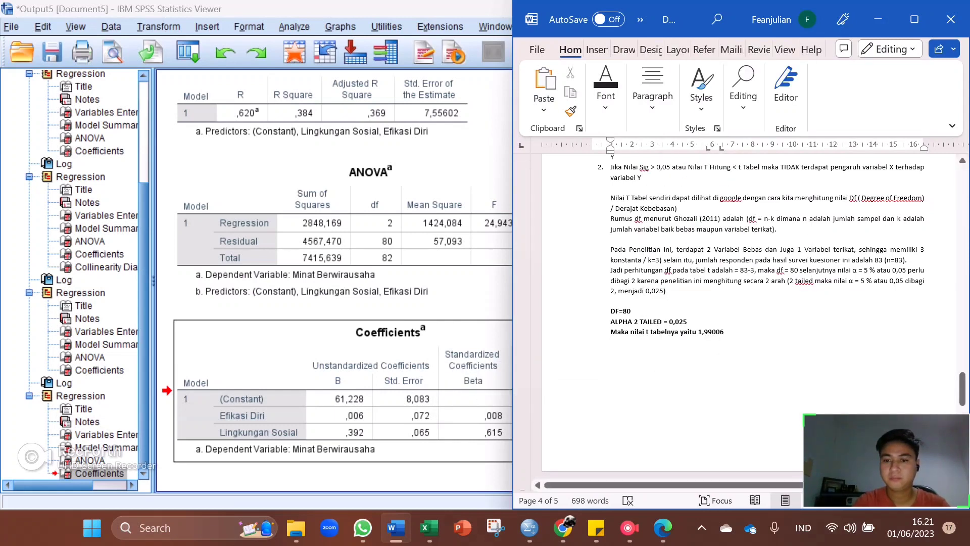
Paste the Coefficients table picture once more below the t table value and remove the duplicate copy.
right_click(647, 388)
click(729, 188)
scroll(732, 253, down, 6)
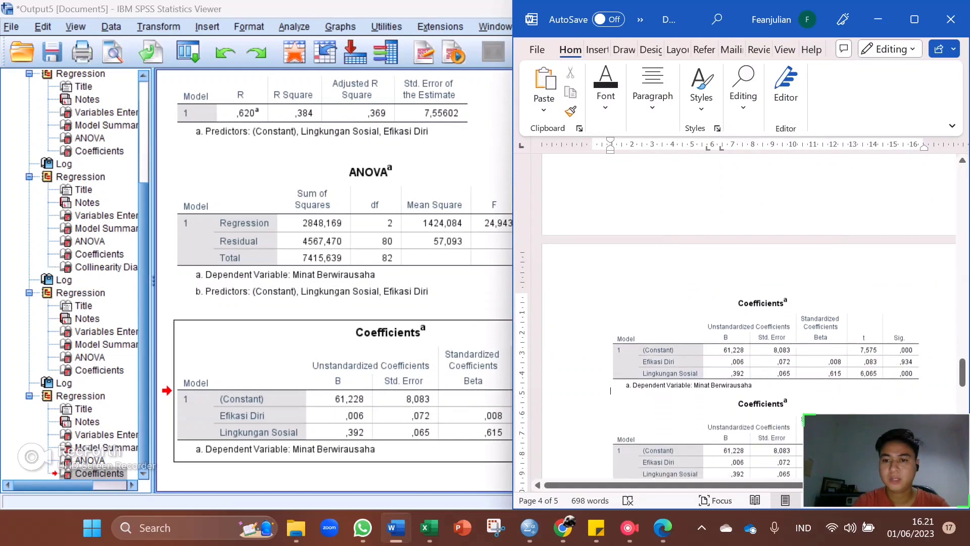
scroll(738, 303, up, 3)
scroll(737, 303, down, 4)
click(748, 323)
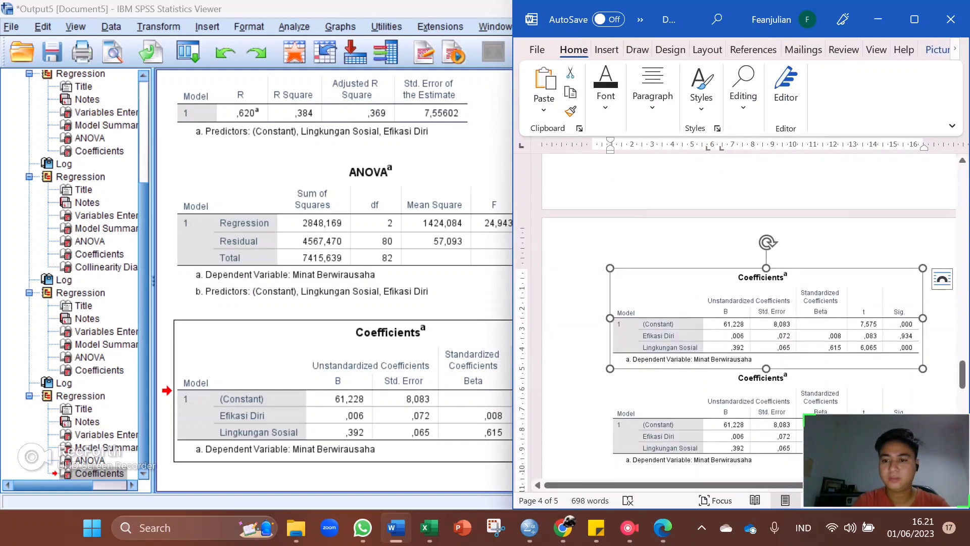
scroll(748, 323, up, 2)
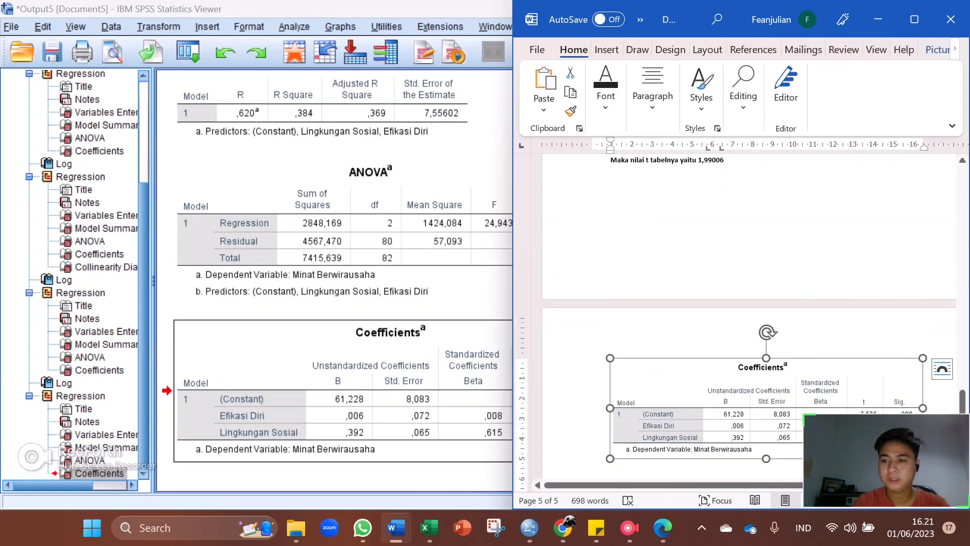
Reread the UJI T decision rules and the degrees-of-freedom and t table explanation in the notes.
scroll(748, 303, up, 6)
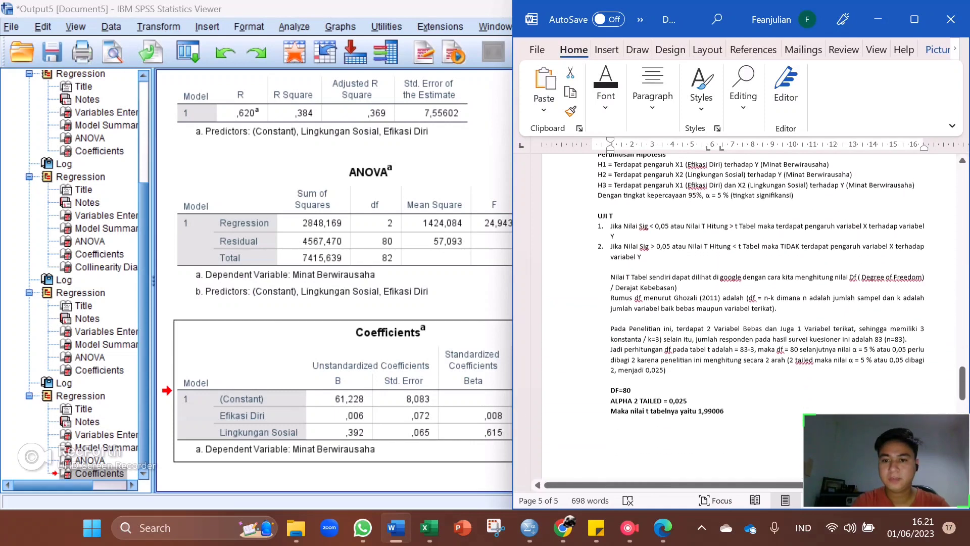
scroll(748, 303, down, 5)
scroll(748, 323, down, 3)
scroll(748, 324, down, 2)
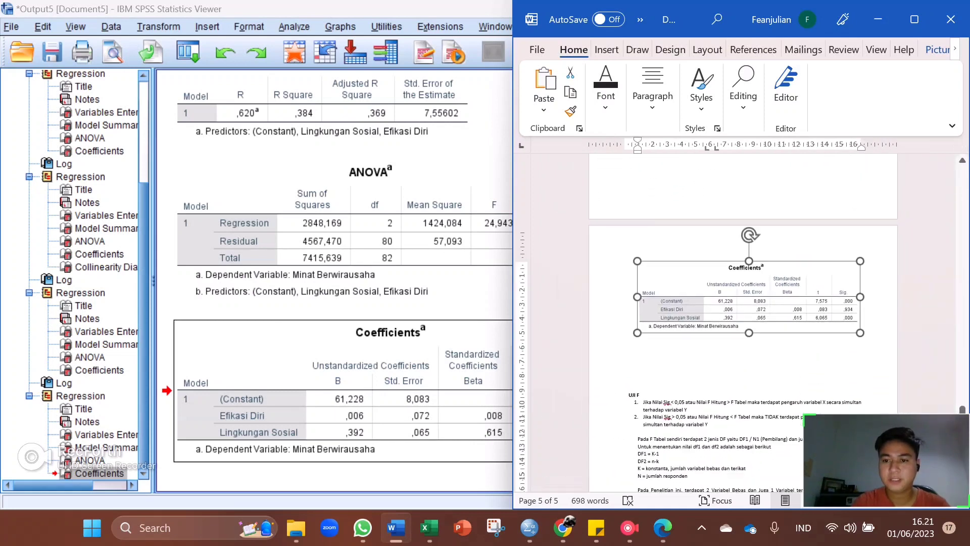
scroll(743, 323, up, 2)
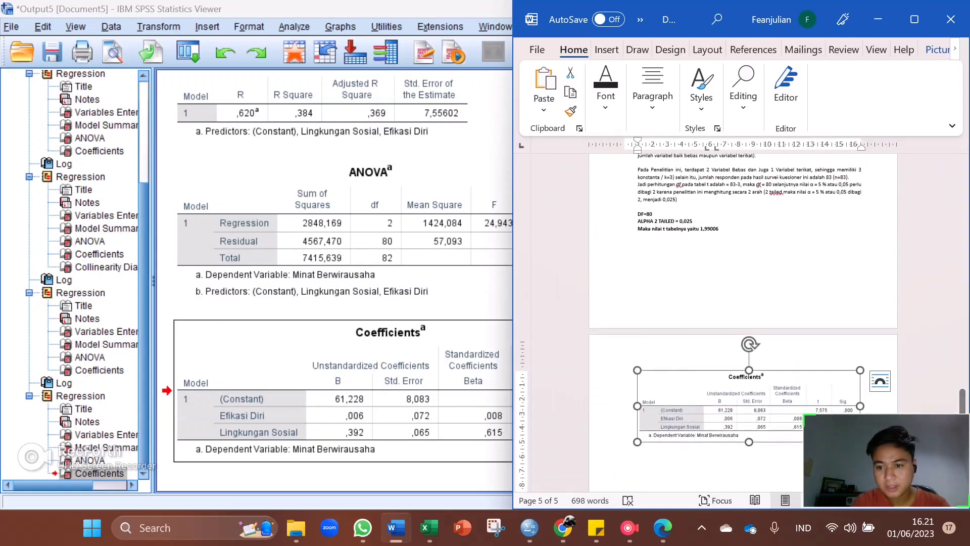
drag(864, 459, 62, 466)
scroll(742, 324, up, 1)
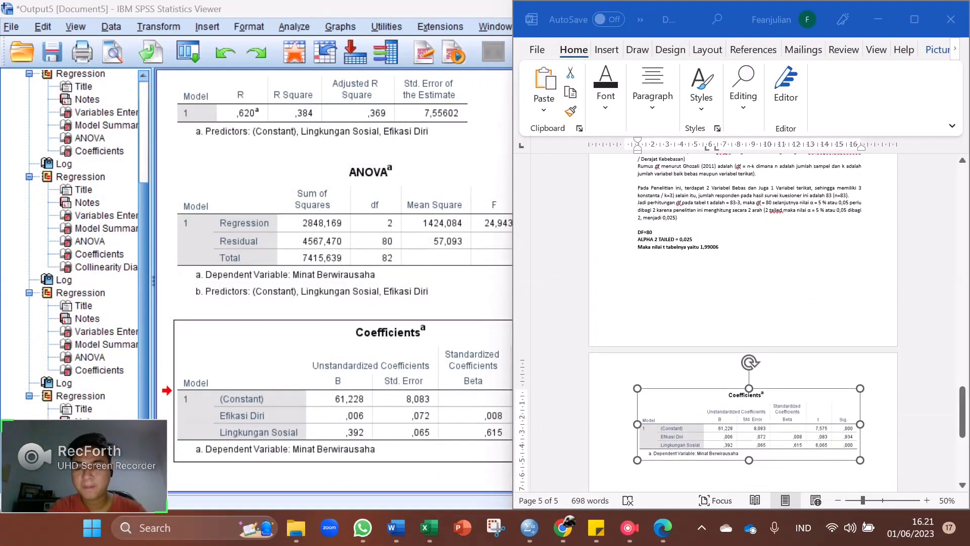
scroll(743, 324, up, 1)
scroll(743, 324, up, 2)
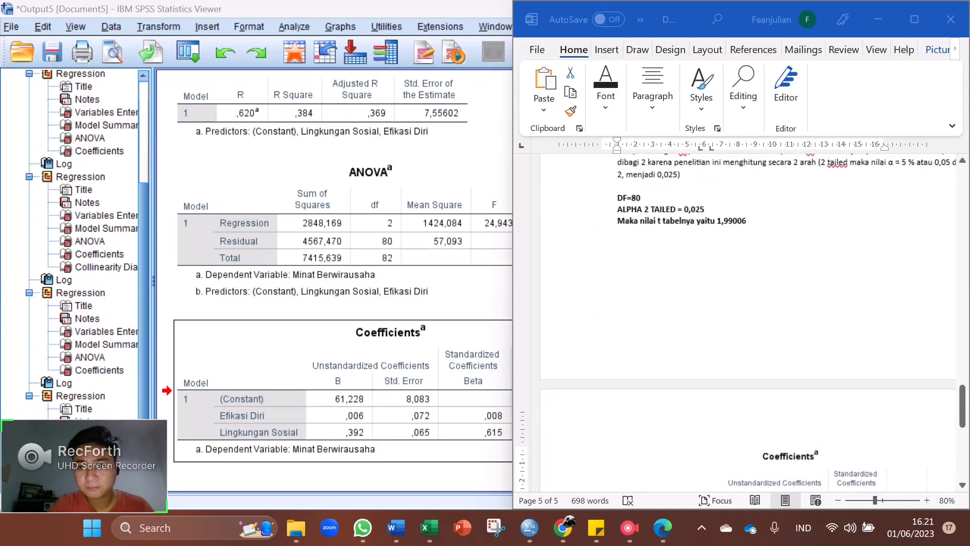
scroll(742, 323, down, 1)
scroll(743, 323, up, 5)
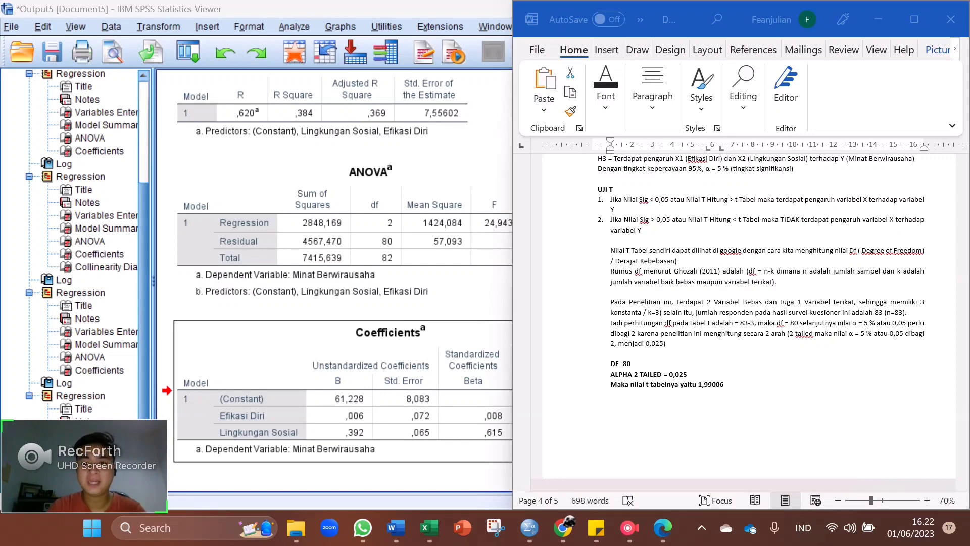
scroll(749, 324, down, 1)
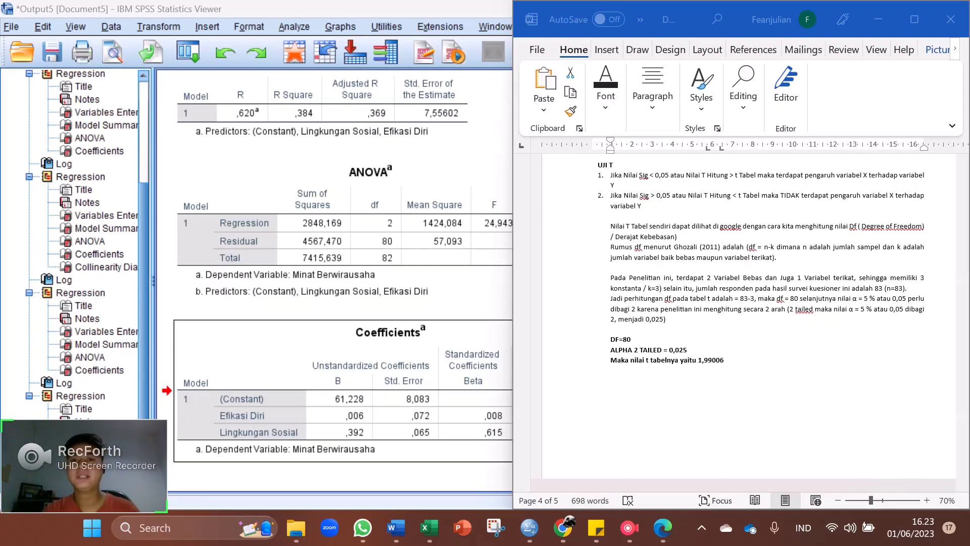
scroll(749, 323, up, 1)
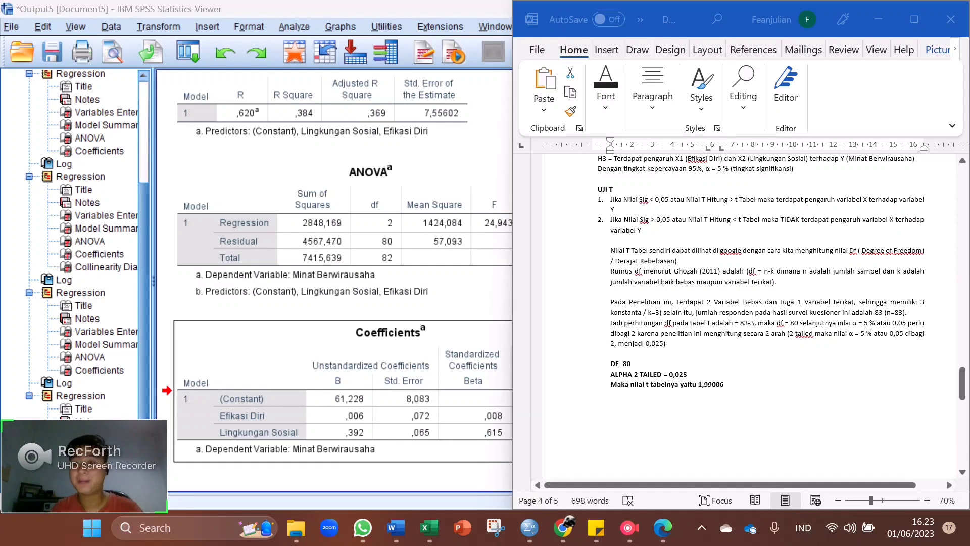
scroll(781, 279, down, 1)
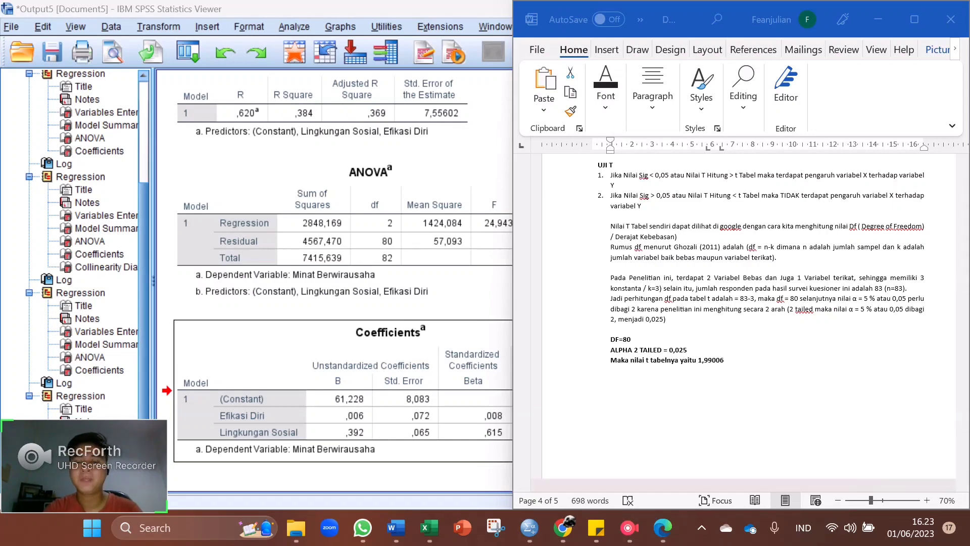
Bold the passage from "α = 5 % atau 0,05 perlu dibagi 2" through "menjadi 0,025)" in the t table explanation.
click(733, 384)
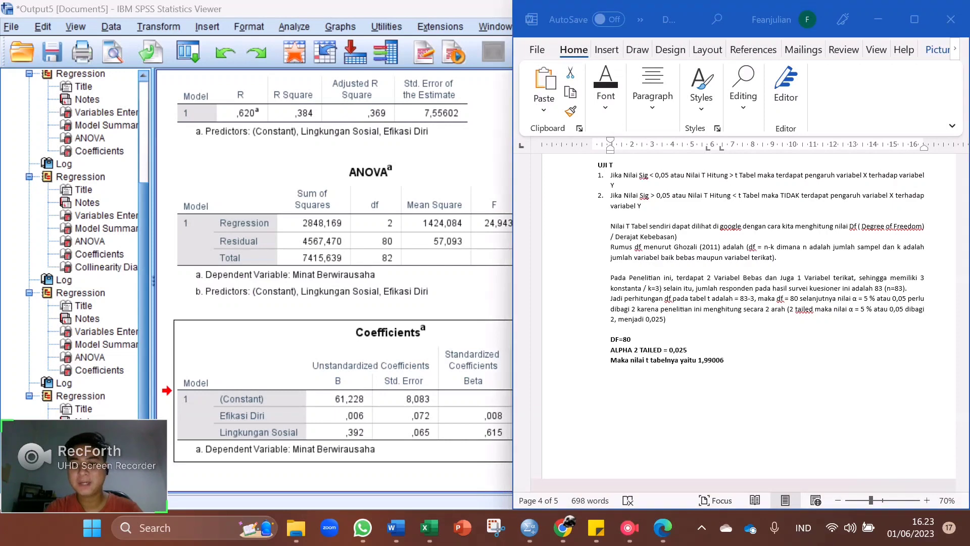
drag(852, 299, 899, 319)
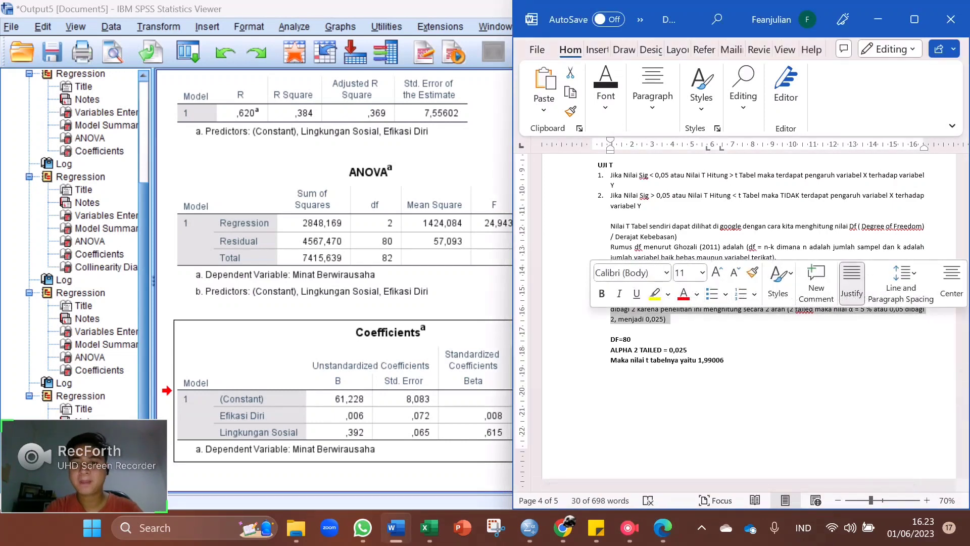
key(ctrl+b)
click(666, 318)
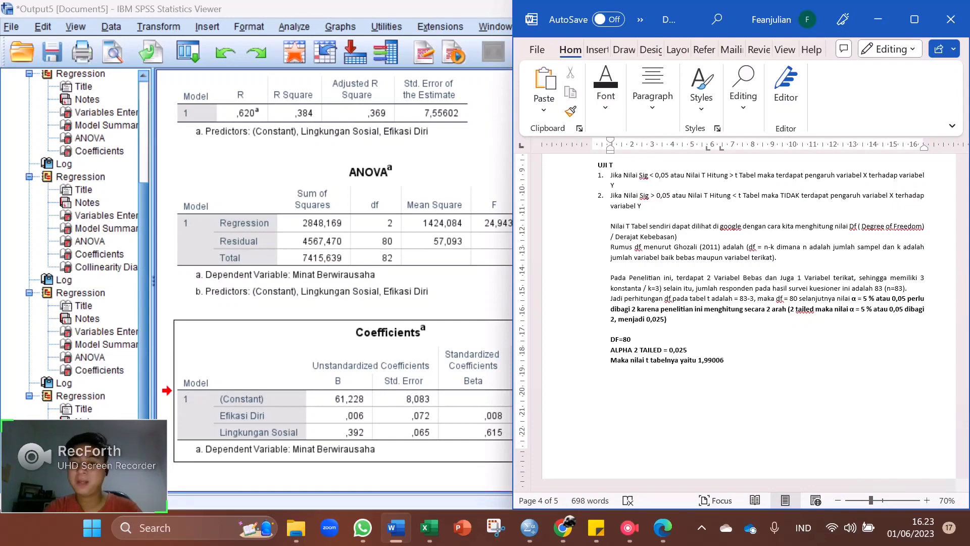
Switch to tabel-t[1].pdf in Edge and find the 0.025 probability column in the first page's header.
click(662, 528)
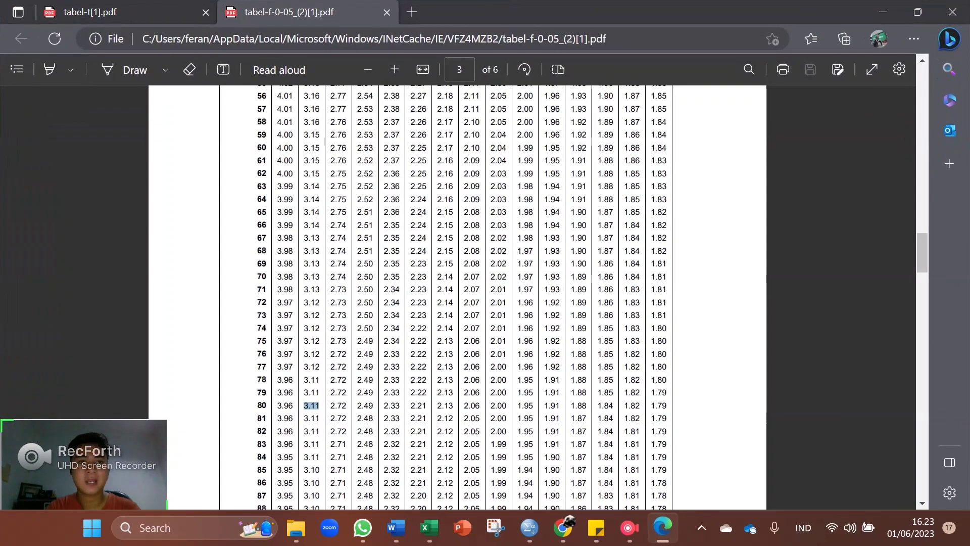
click(90, 12)
scroll(457, 297, up, 12)
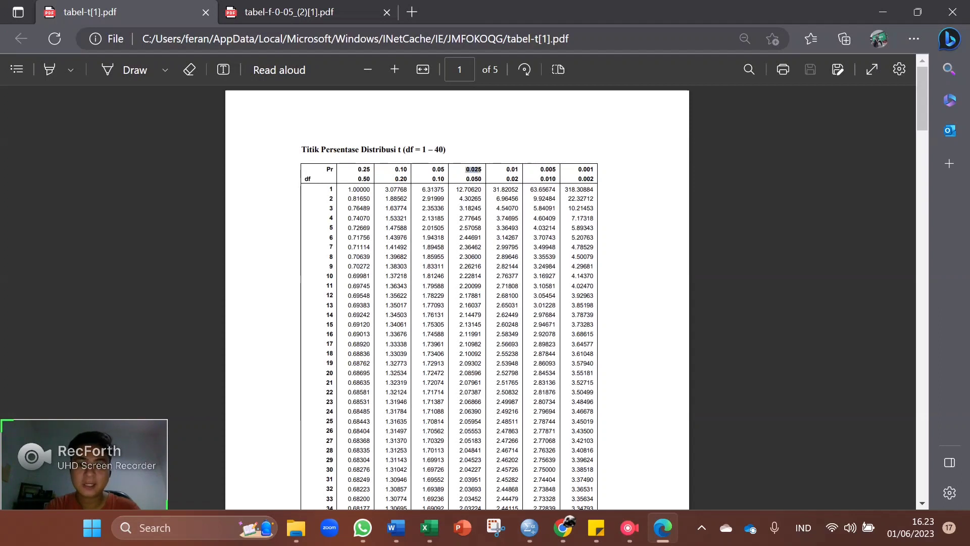
double_click(467, 169)
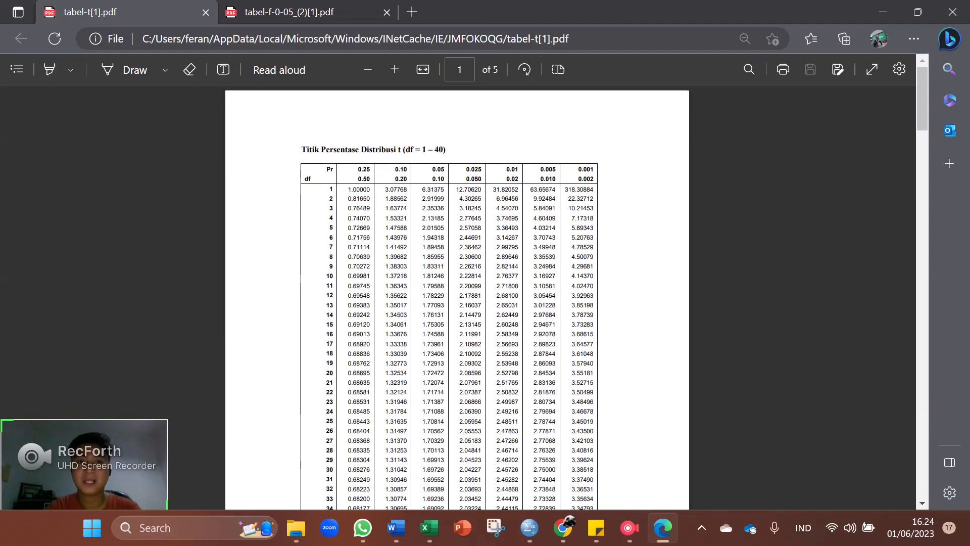
Find the df 80 row of the t distribution table and highlight its value in the 0.025 column.
scroll(457, 298, down, 9)
scroll(457, 298, down, 7)
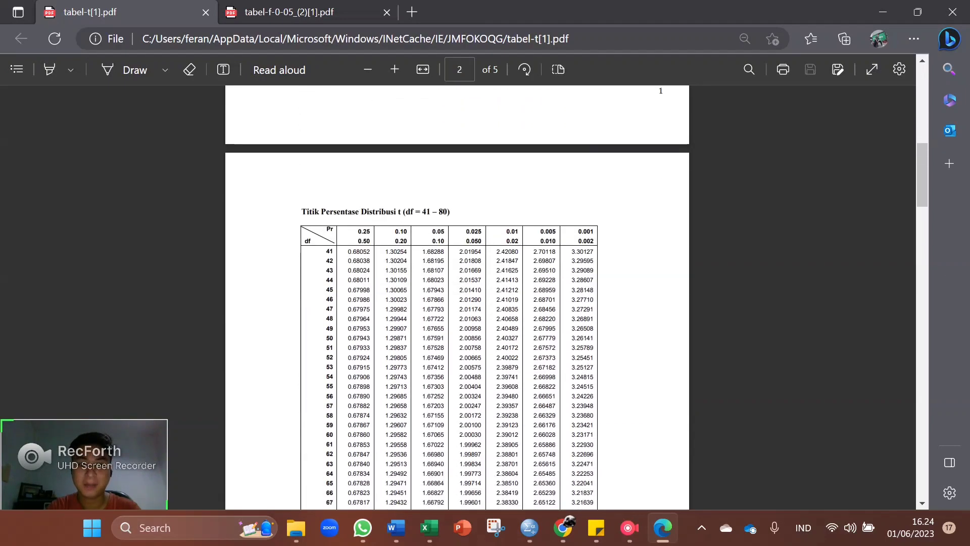
scroll(456, 298, down, 7)
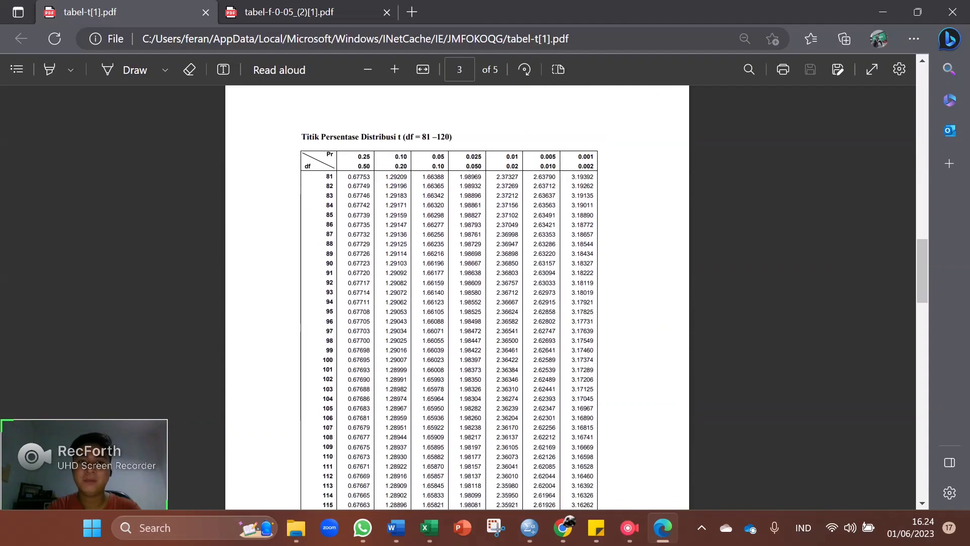
scroll(456, 298, up, 5)
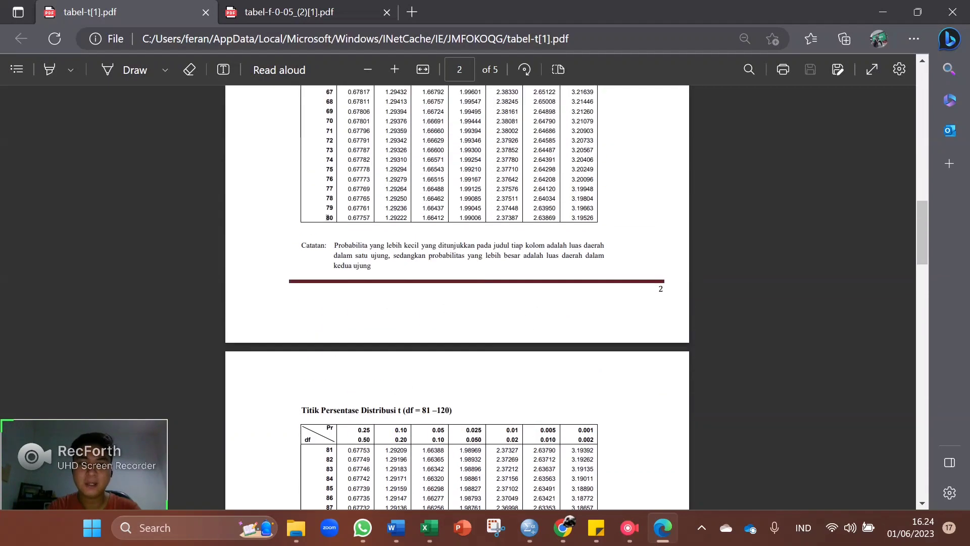
double_click(330, 217)
ctrl+scroll(504, 235, up, 5)
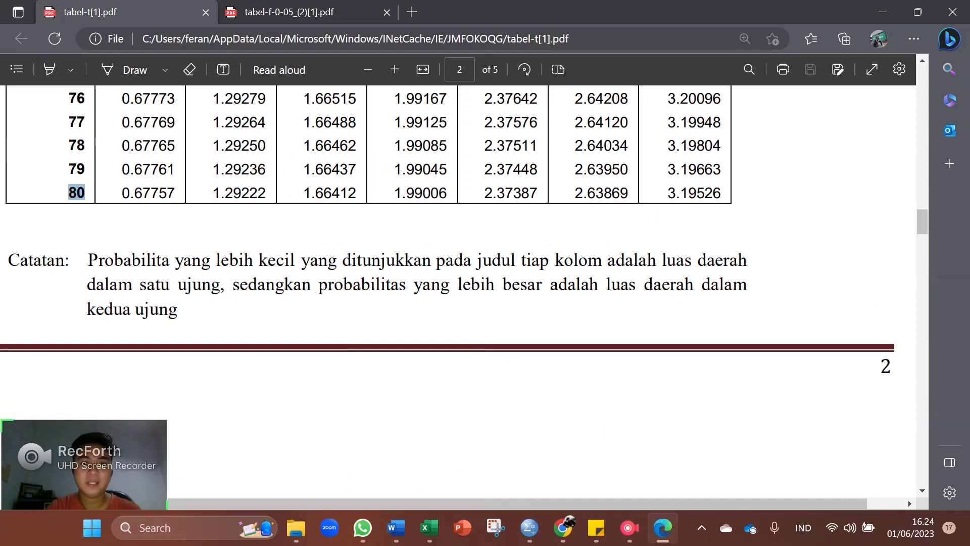
ctrl+scroll(505, 227, down, 3)
scroll(457, 298, down, 1)
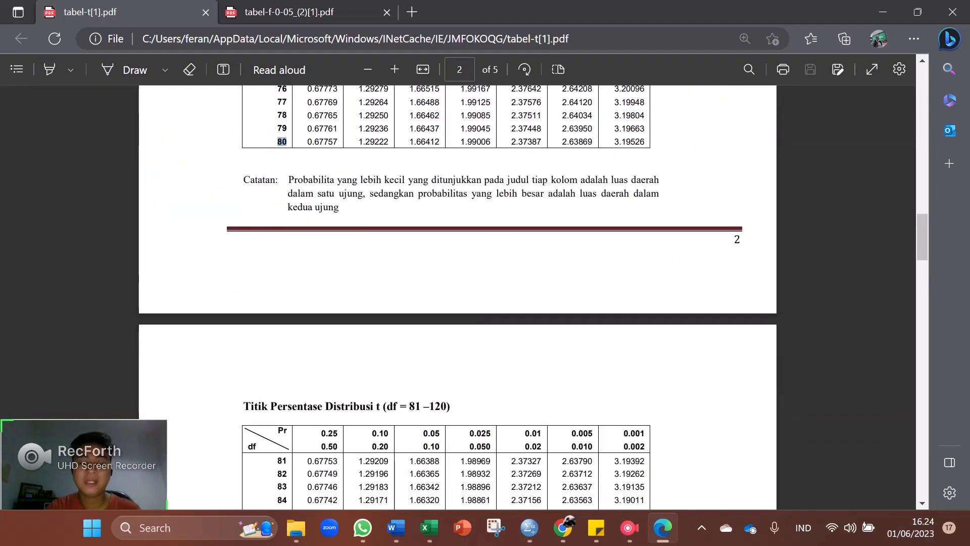
key(Escape)
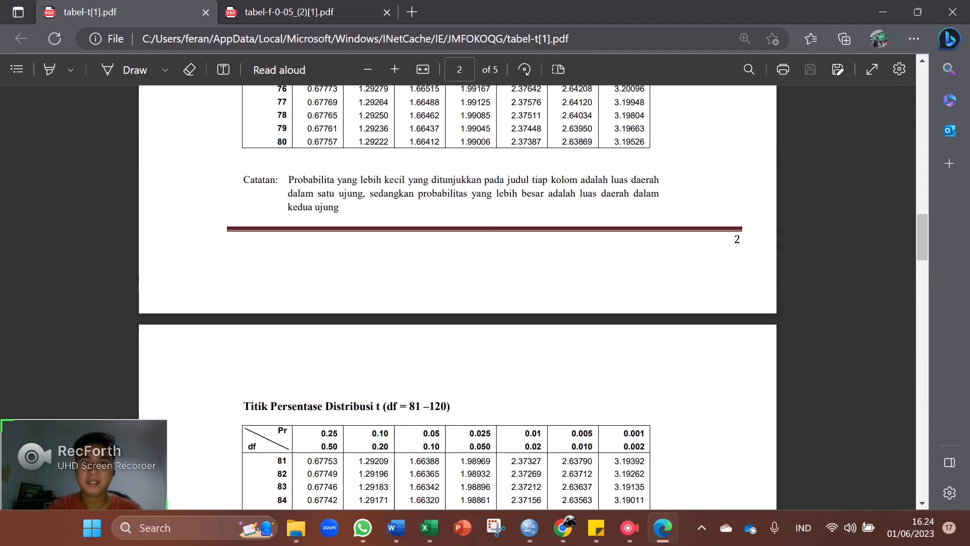
drag(459, 142, 490, 141)
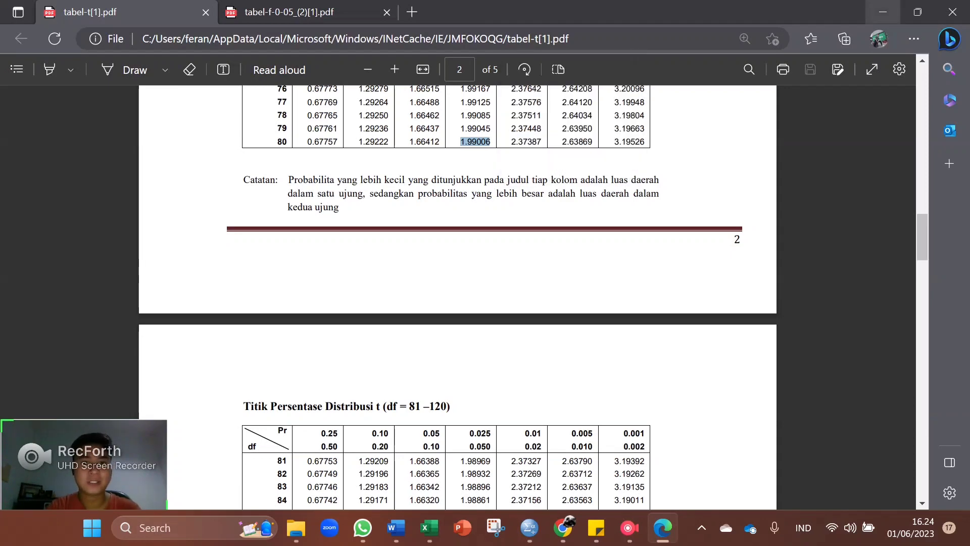
Return to the Word notes and examine the Coefficients picture below the t table value.
click(883, 12)
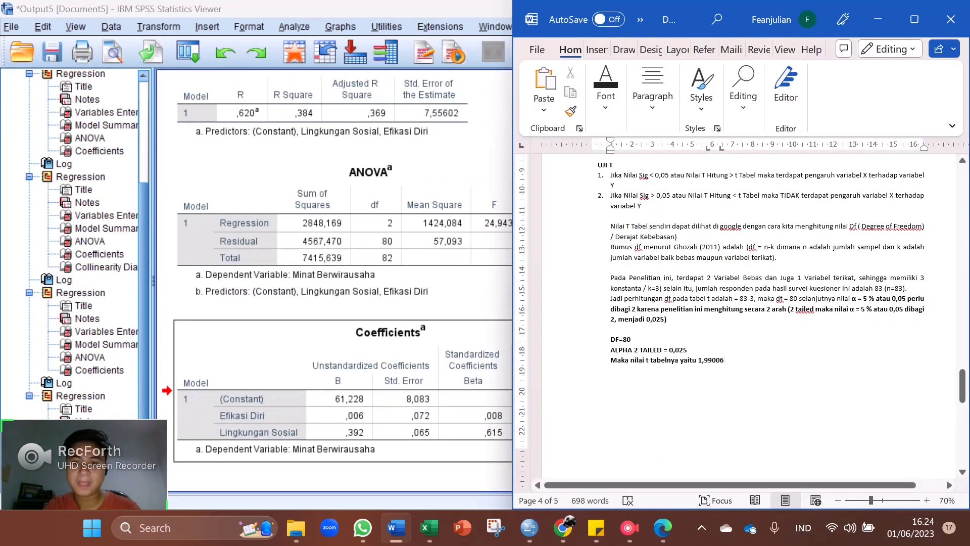
scroll(740, 316, down, 4)
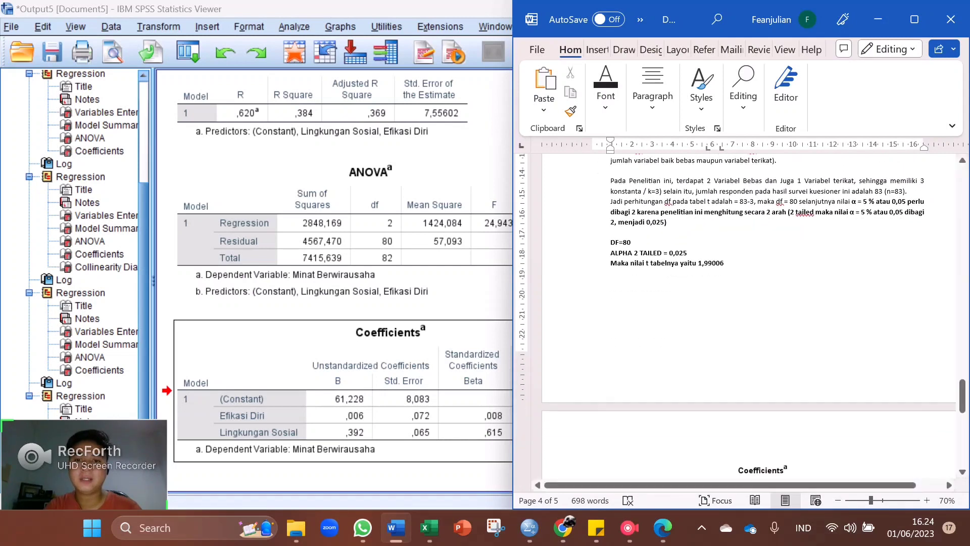
scroll(740, 316, down, 5)
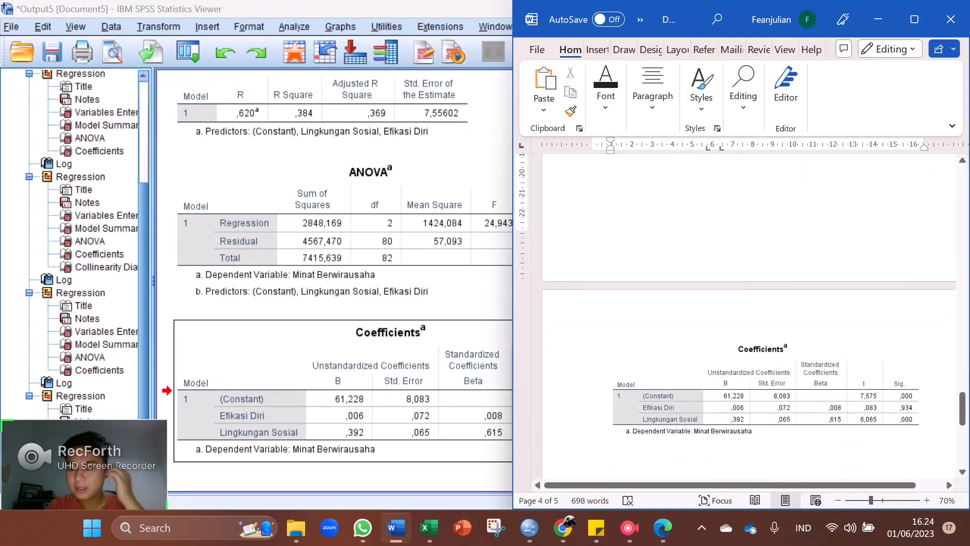
scroll(749, 306, up, 1)
scroll(740, 315, down, 1)
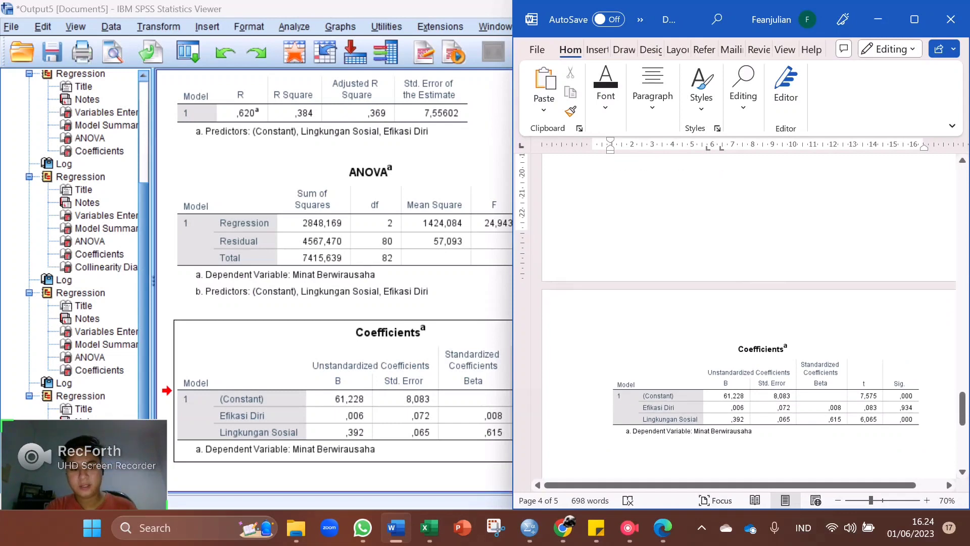
ctrl+scroll(740, 316, down, 1)
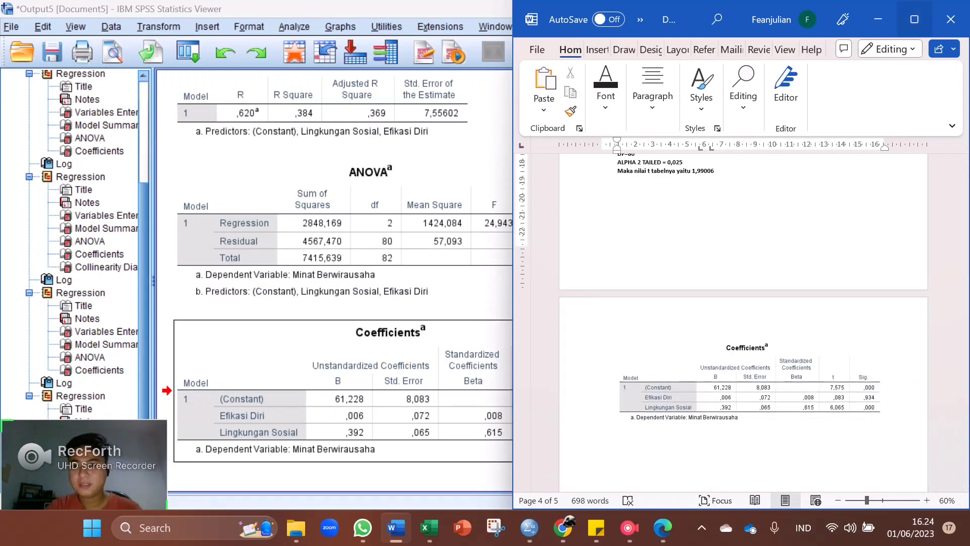
Arrange the SPSS output and the Word notes side by side in equal halves and show the Coefficients picture in the notes.
key(super+Up)
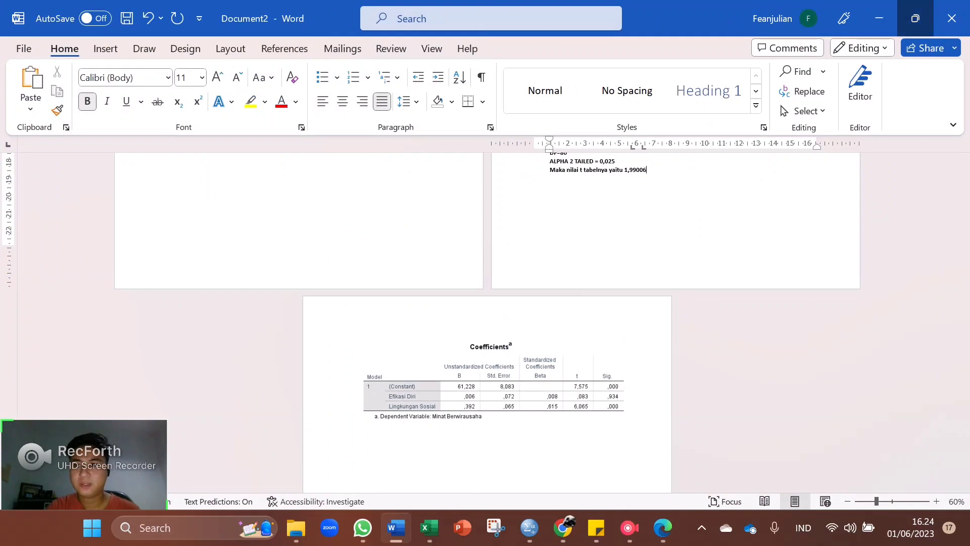
click(915, 19)
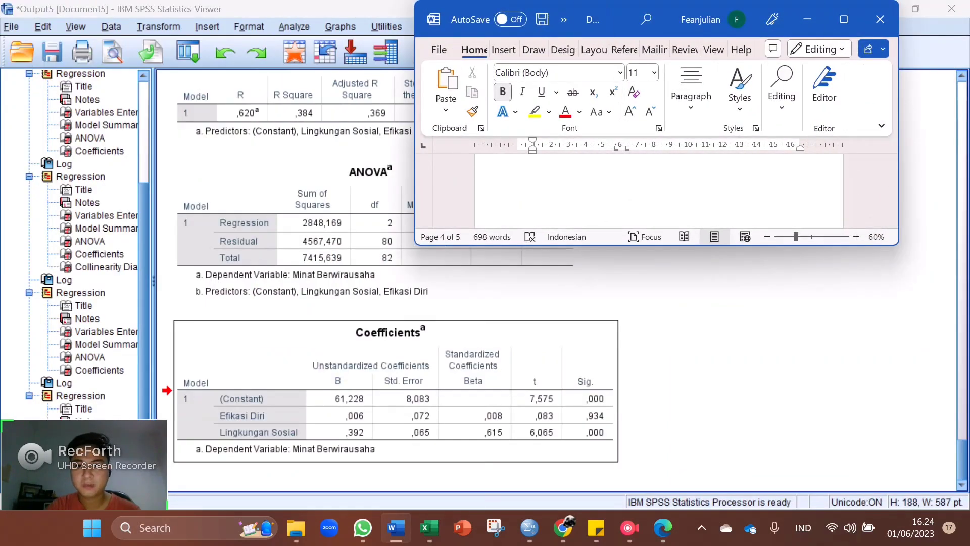
key(super+Right)
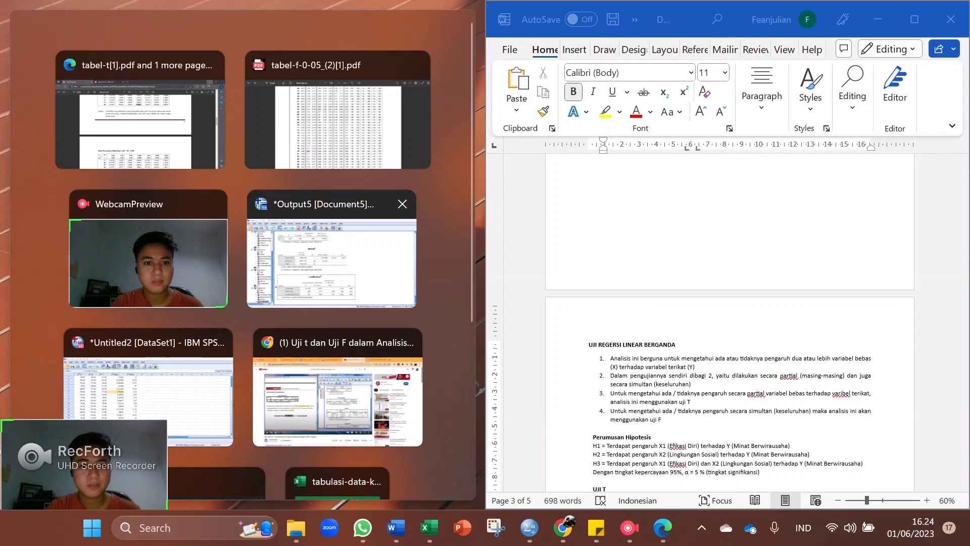
key(Return)
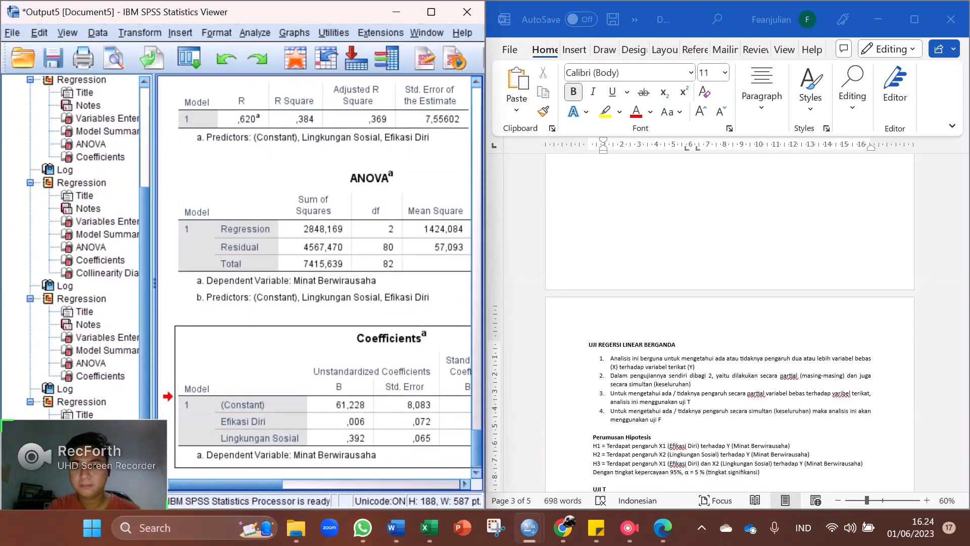
scroll(730, 323, down, 15)
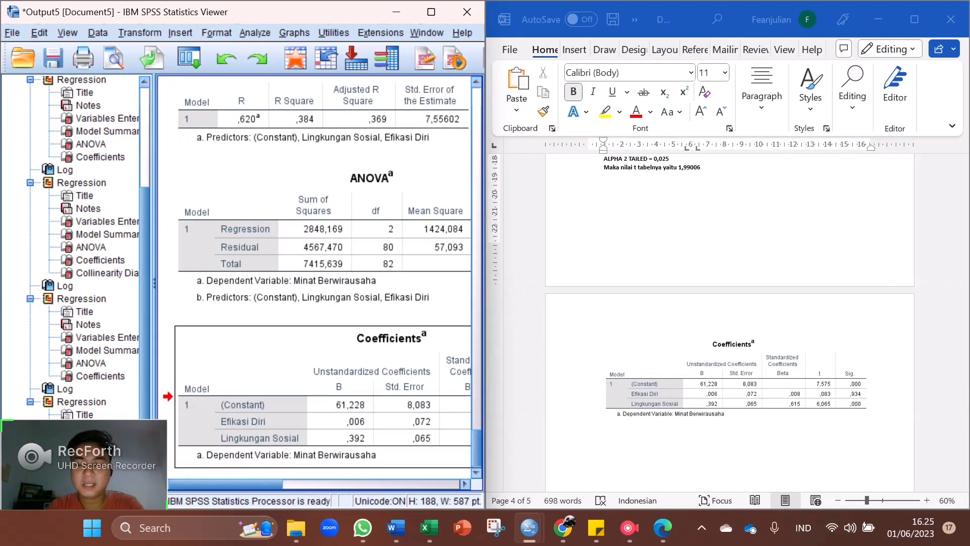
Start the interpretation below the Coefficients picture in the Word notes with the label "X1 / Efiksai diri".
scroll(729, 306, up, 2)
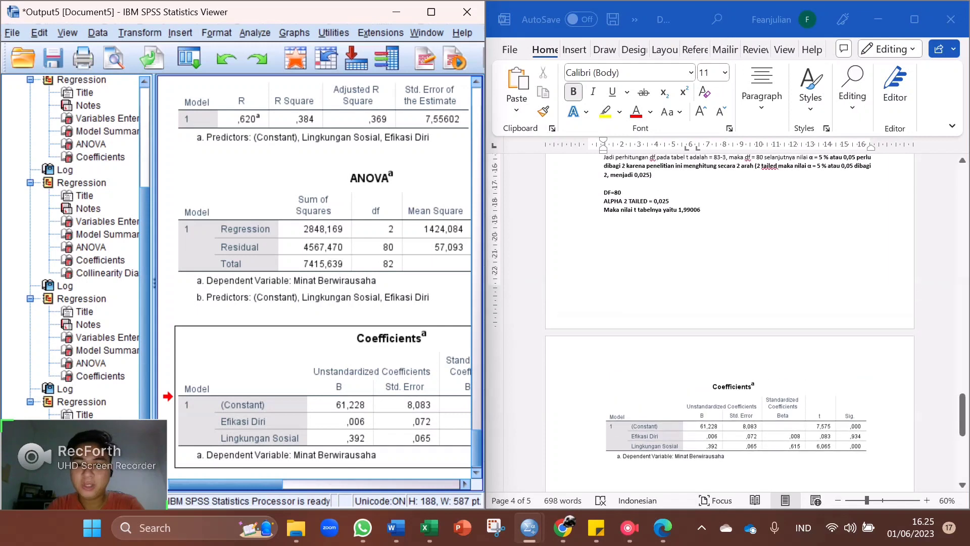
scroll(730, 306, down, 1)
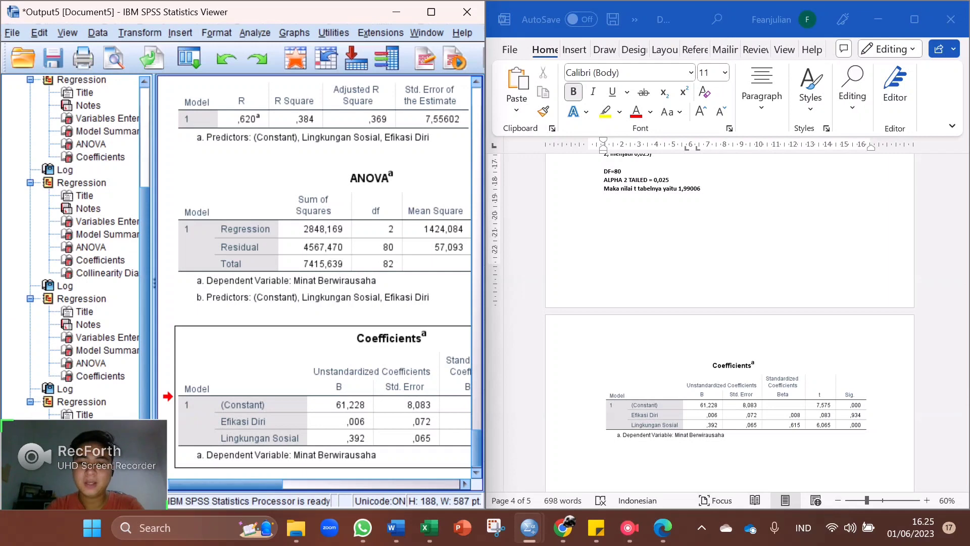
scroll(603, 461, down, 1)
click(604, 460)
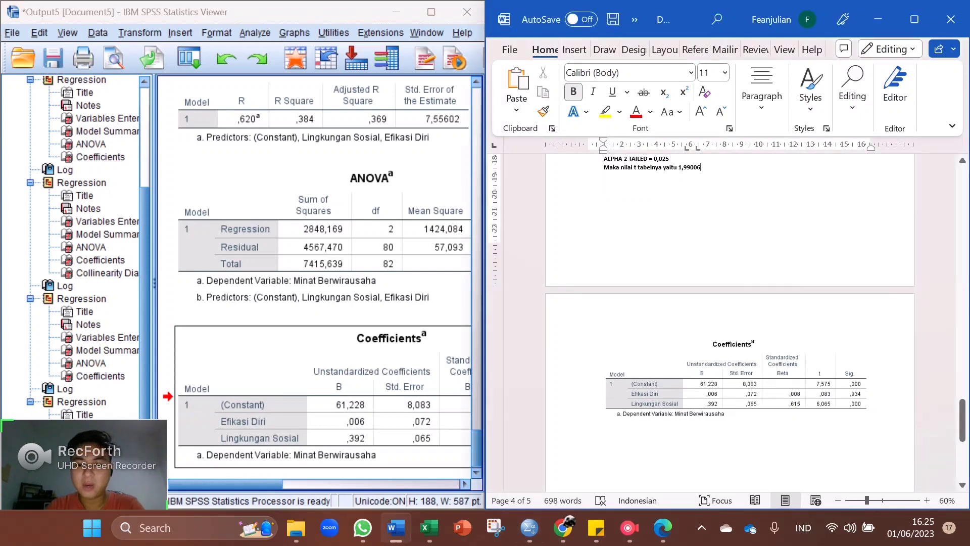
text(x)
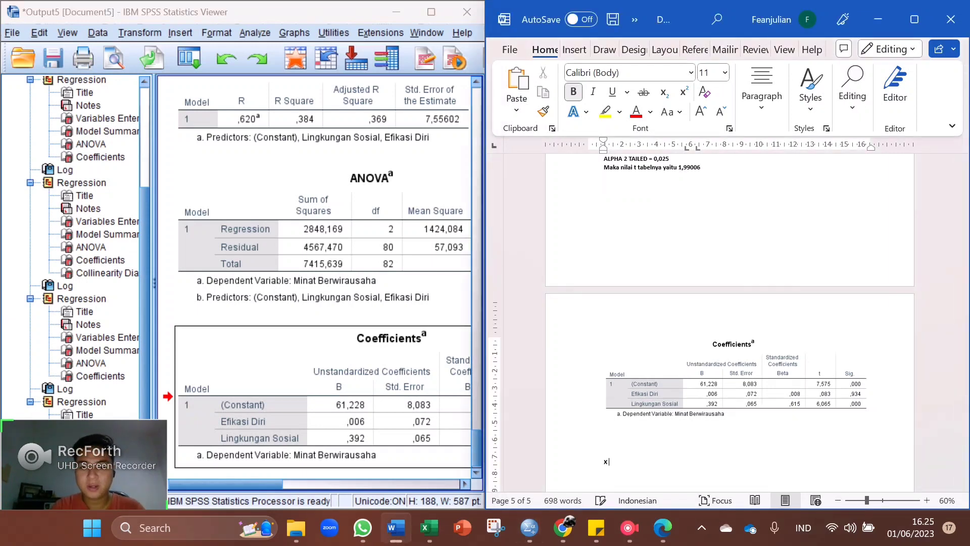
text(21)
scroll(606, 461, up, 1)
scroll(607, 461, down, 1)
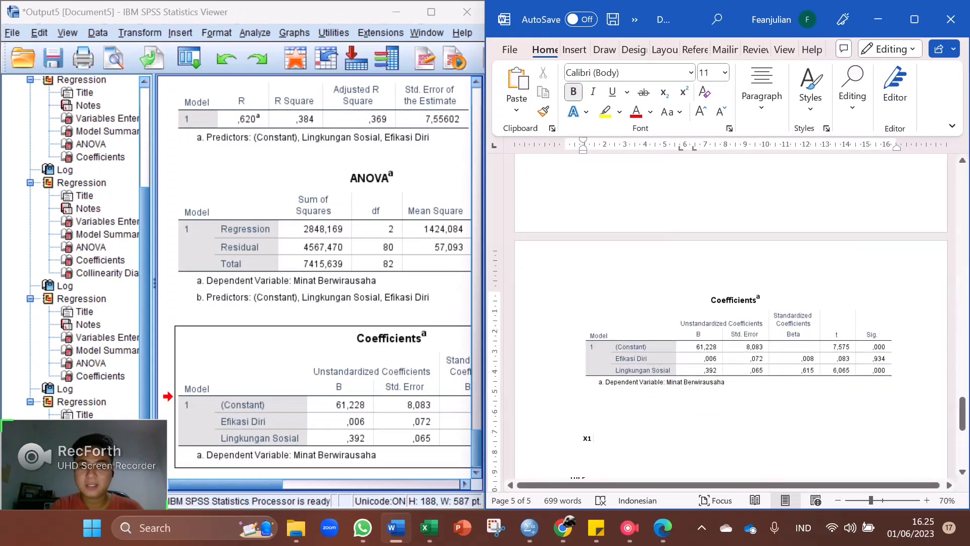
text(/ Efiksai diri )
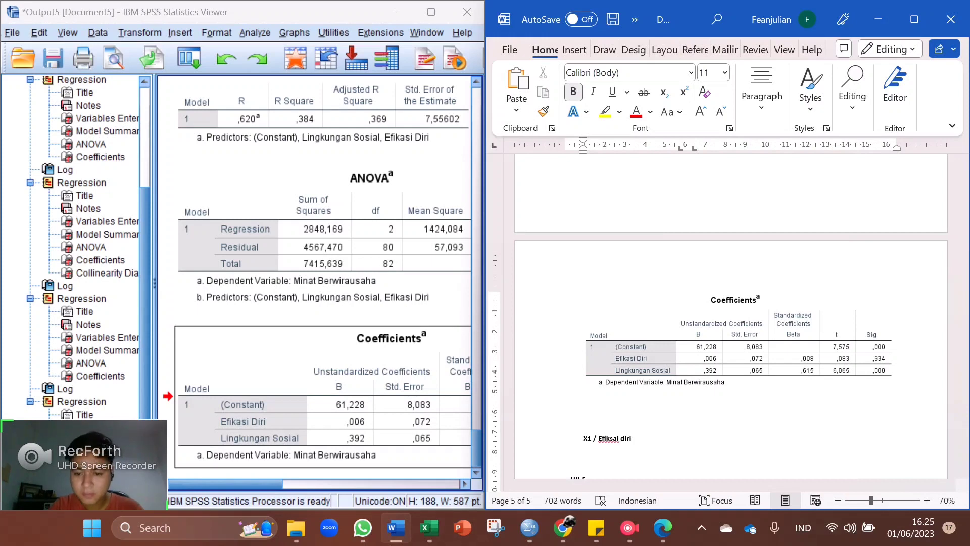
Continue the X1 line with the calculated t value: "Nilai t hitungnya adalah 0,083 yang".
text(Nil)
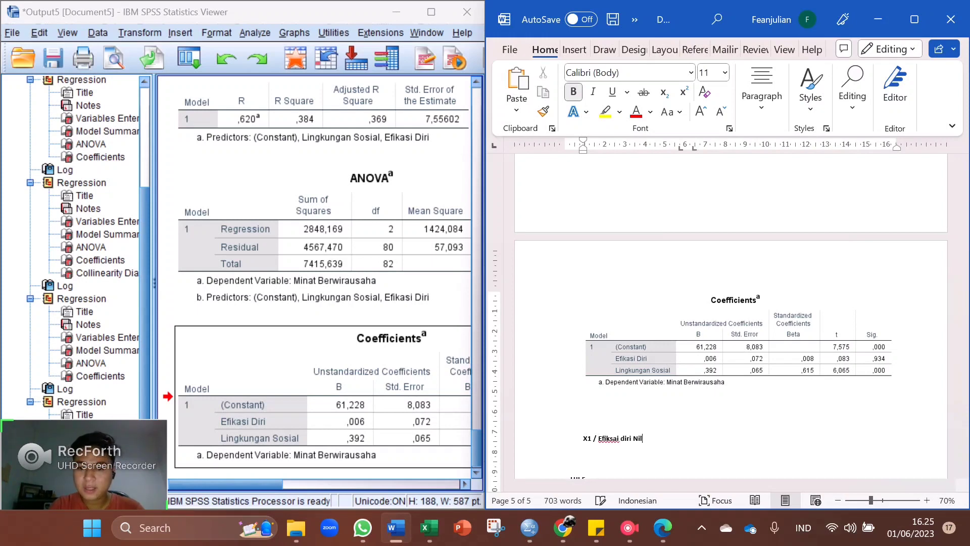
text(ai t hiut)
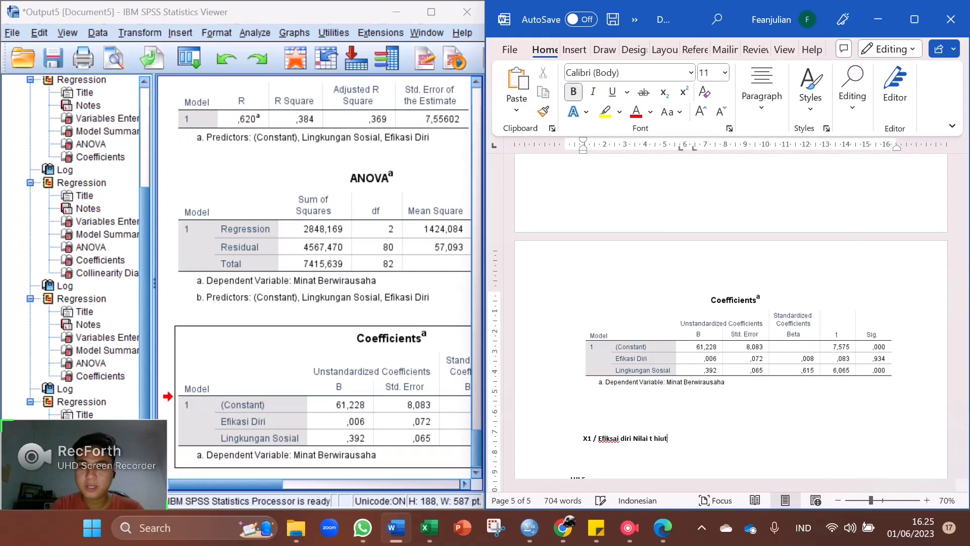
key(BackSpace)
key(BackSpace)
text(tungnya adalah 0,)
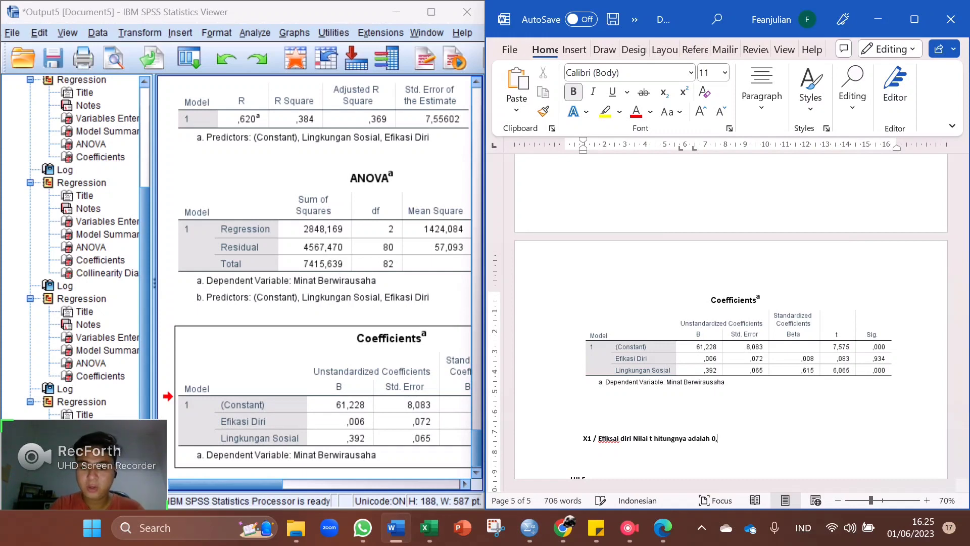
text(083 yang id)
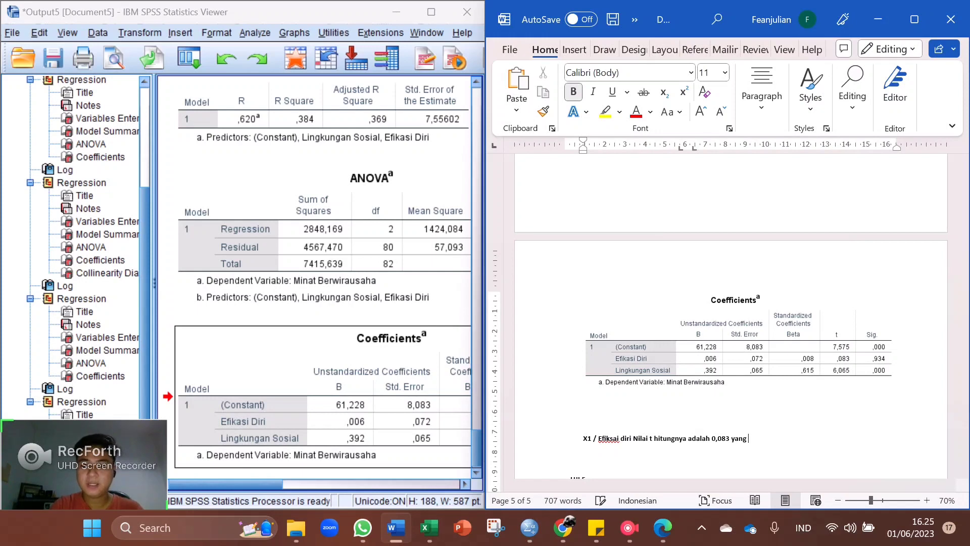
key(BackSpace)
key(BackSpace)
Extend the X1 sentence with the comparison "dimana nilai ini lebih kecil dari nilai t tabel yaitu".
text(dimana)
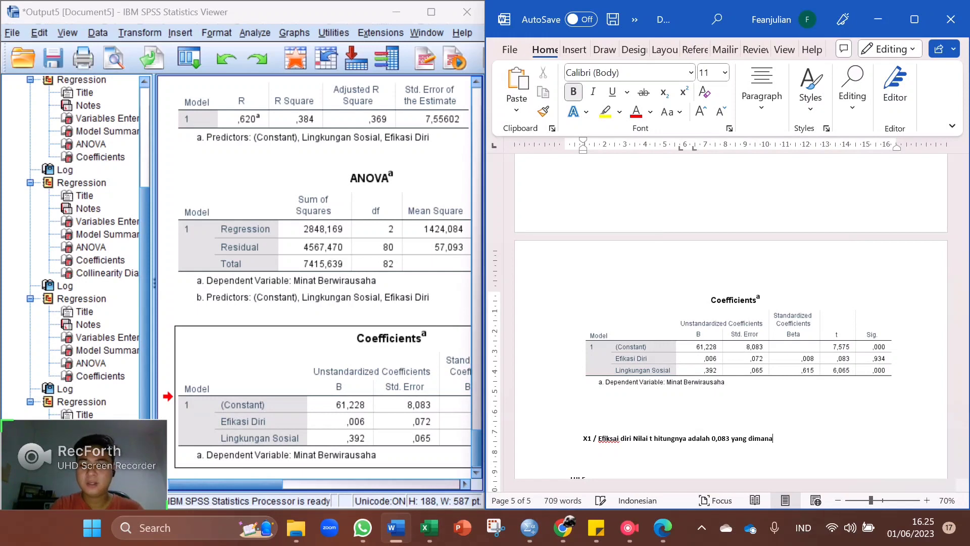
text( nilai ini lebih kecil dari nili)
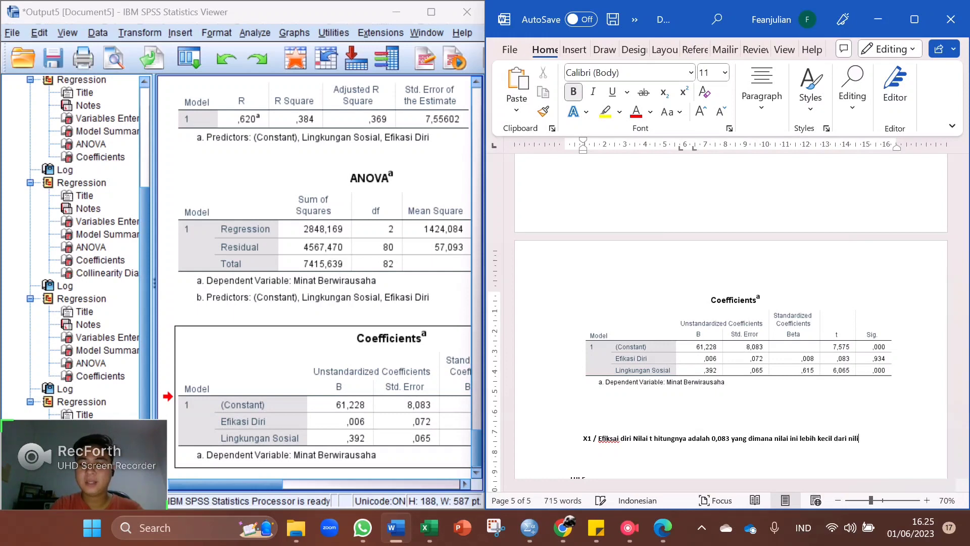
key(BackSpace)
text(ai t tabe)
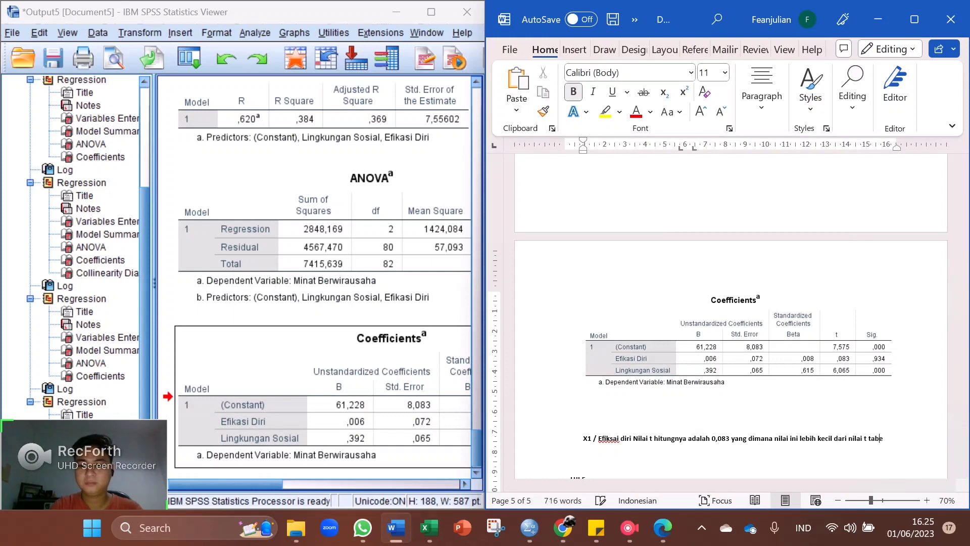
text(l yaitu)
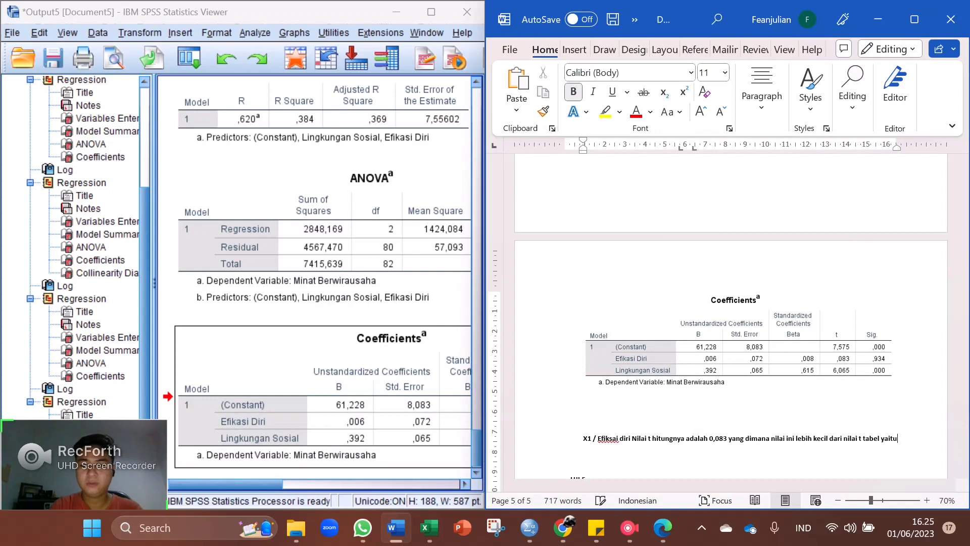
Complete the X1 sentence with the inequality "0,083 < 1,99006", taking the t table value from the notes above.
scroll(729, 324, up, 1)
text(0,)
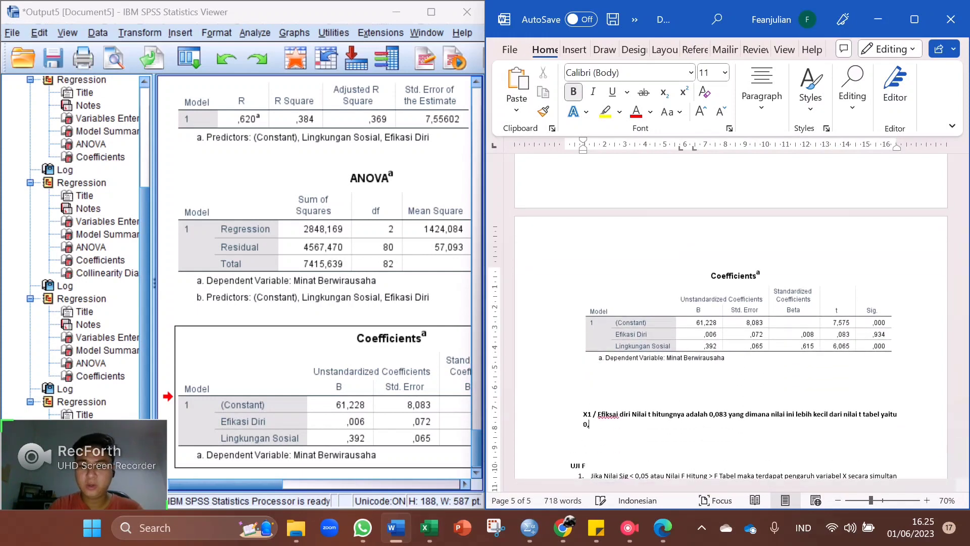
text(008)
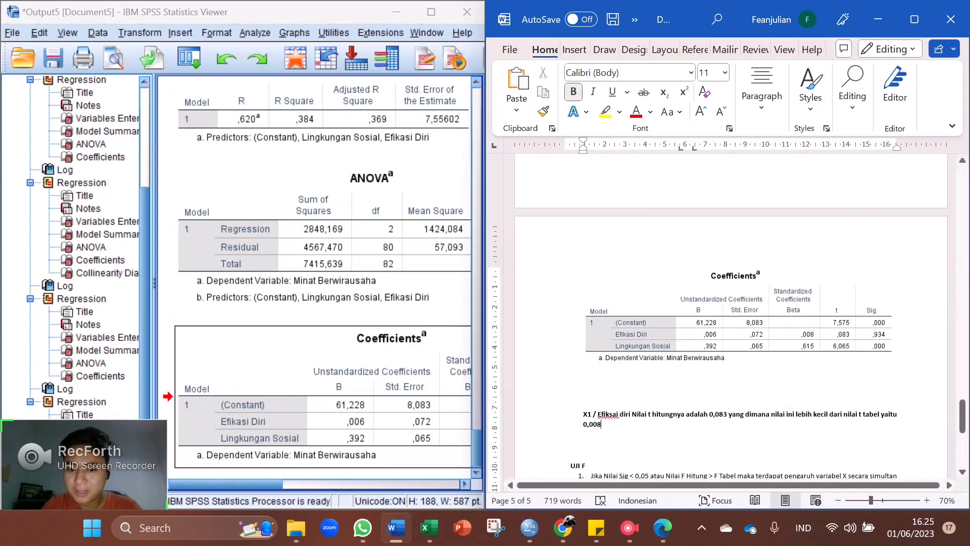
key(BackSpace)
key(BackSpace)
text(83)
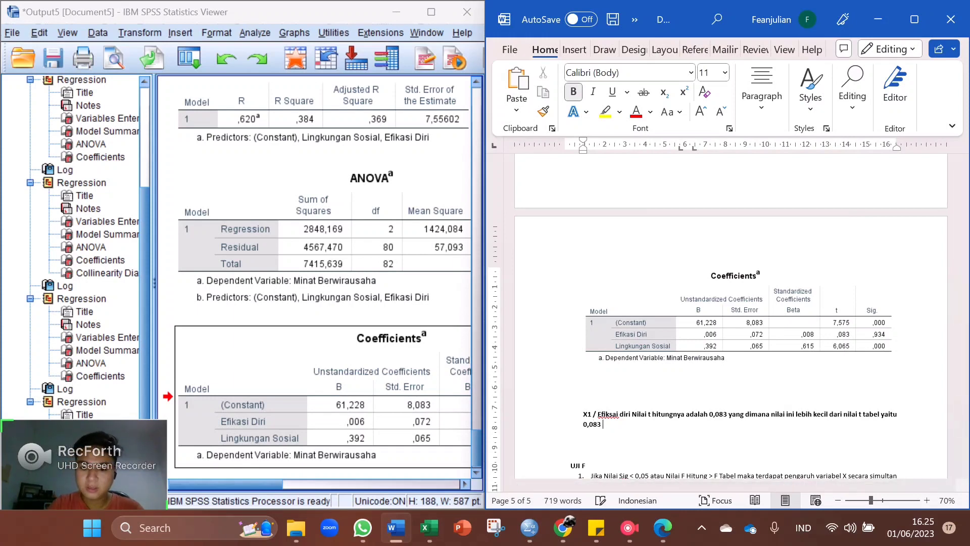
text(<)
scroll(730, 323, up, 4)
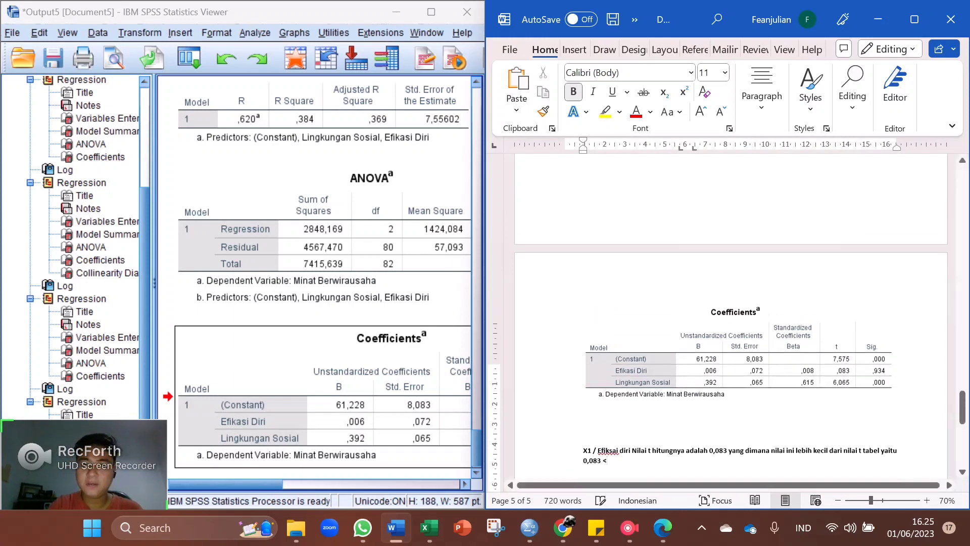
scroll(730, 323, down, 1)
scroll(731, 323, down, 4)
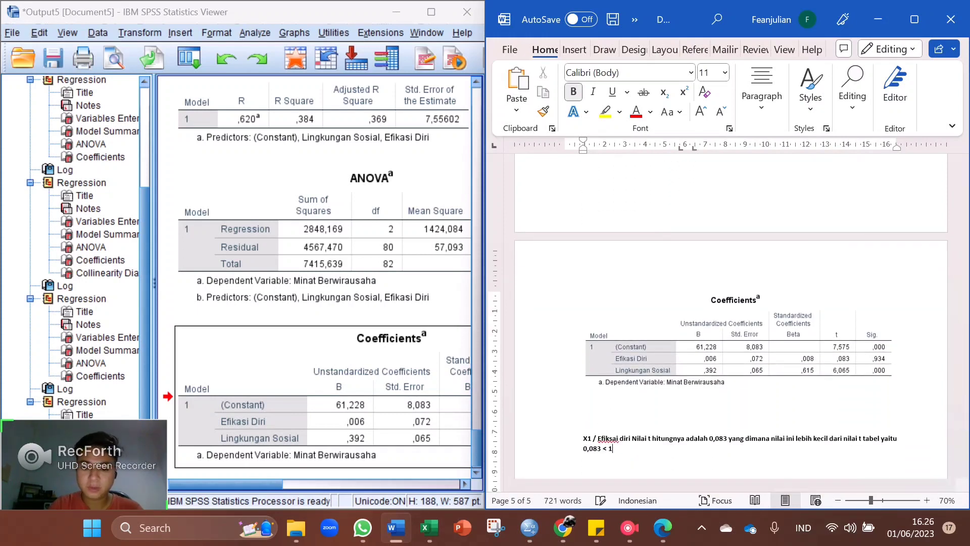
text(1,99006)
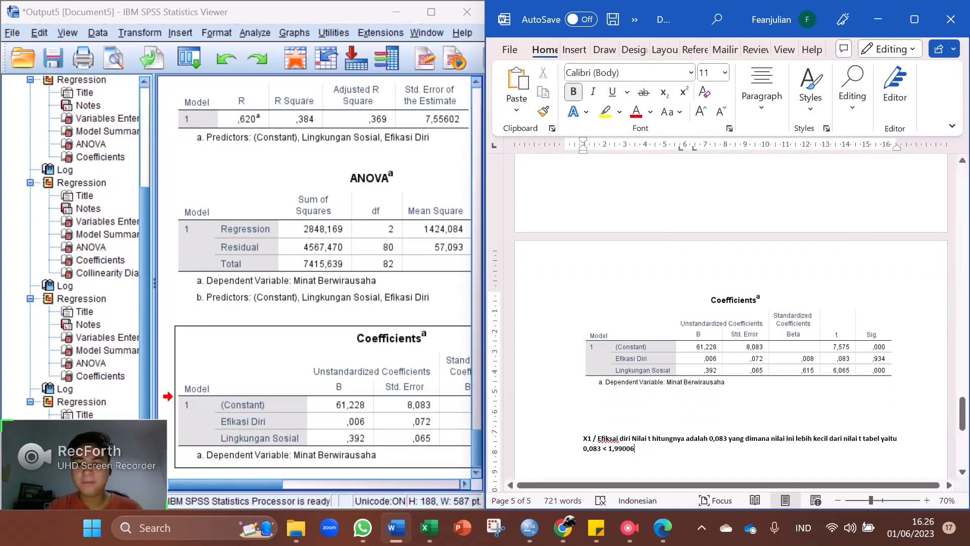
Add the significance comparison "Sig 0,934 > 0,05" on a new line below the X1 sentence.
scroll(727, 350, down, 1)
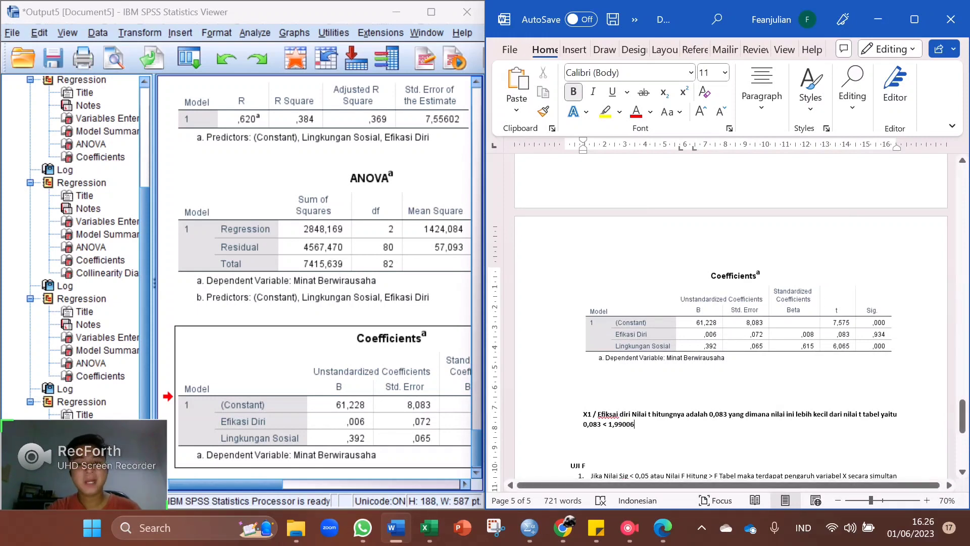
key(Return)
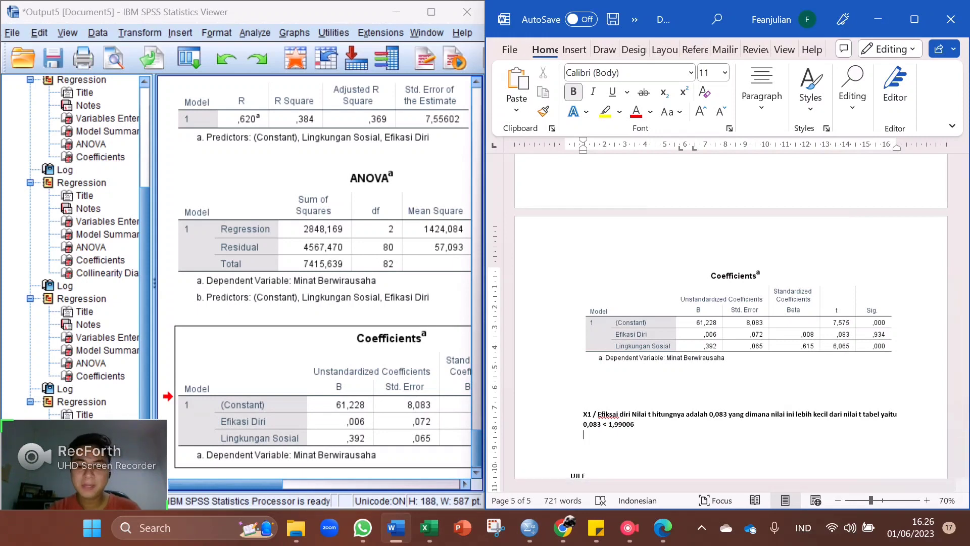
text(Sig. 0,)
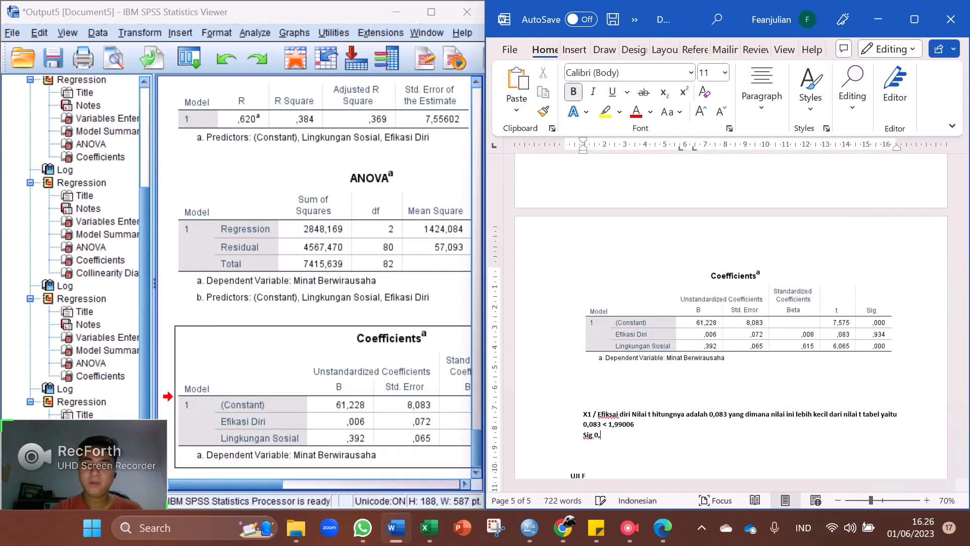
text(934 >)
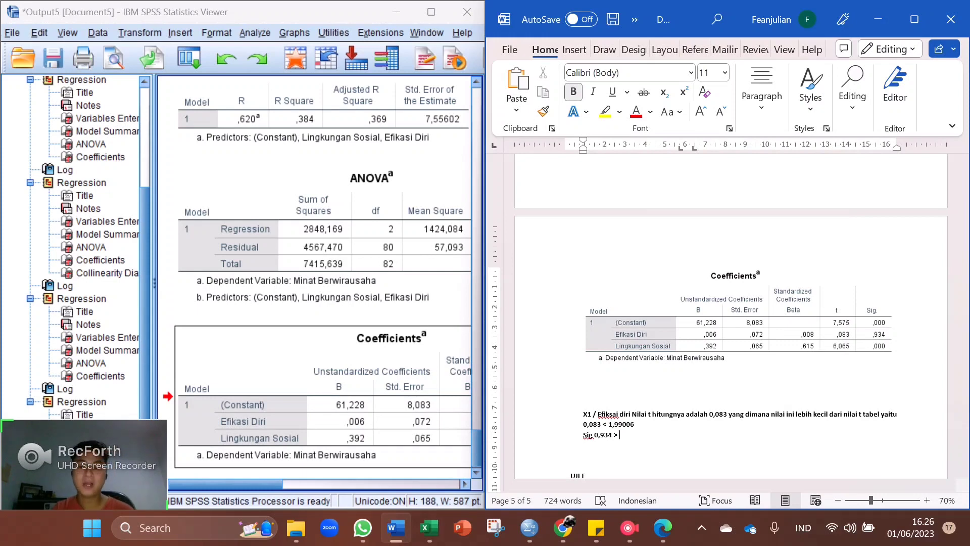
text( 0,05)
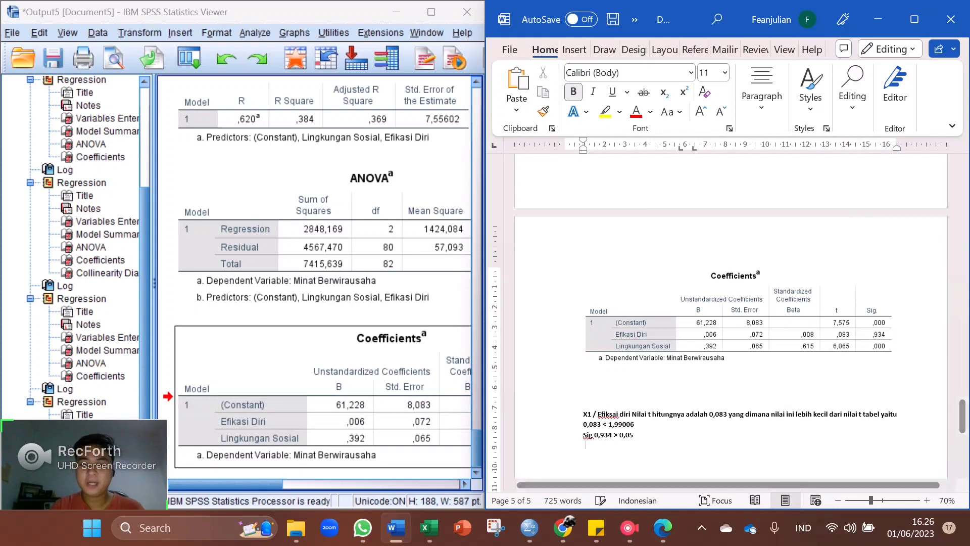
Add the conclusion "X1 tidak memiliki pengaruh secara partial terhadap variabel y atau minat berwirausaha" one blank line below the Sig comparison.
key(Return)
key(Return)
text(x1 tidak memili)
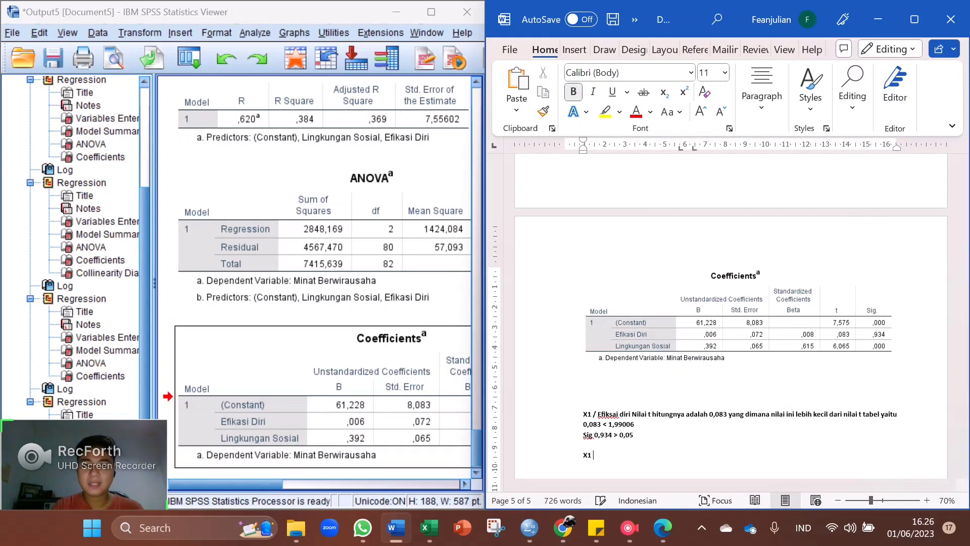
text(ki pe)
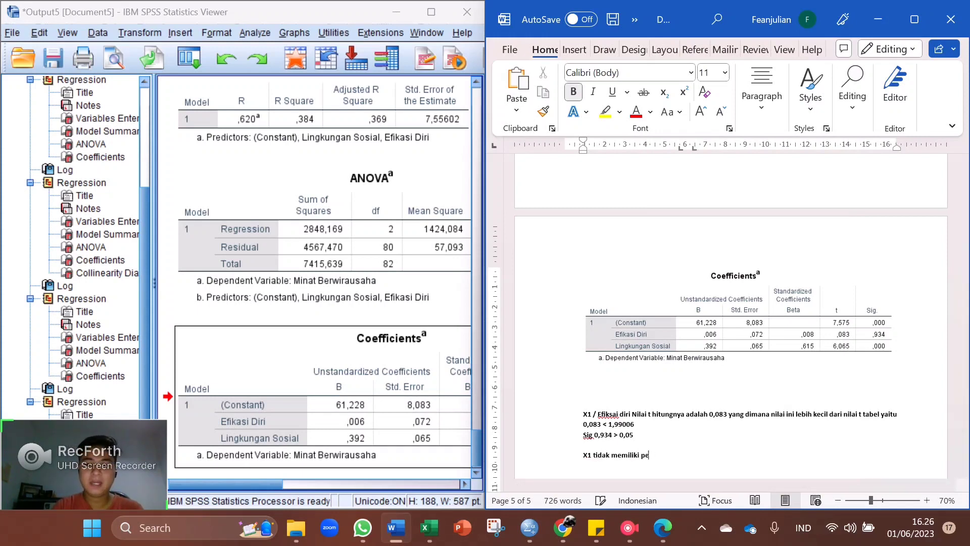
text(ngaruh secara partial terhadap va)
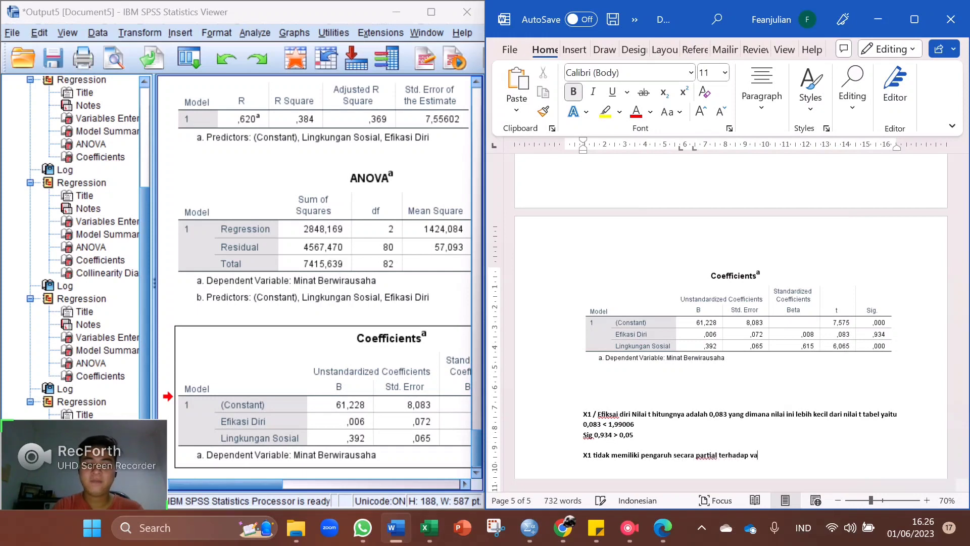
text(riabel y atau minta be)
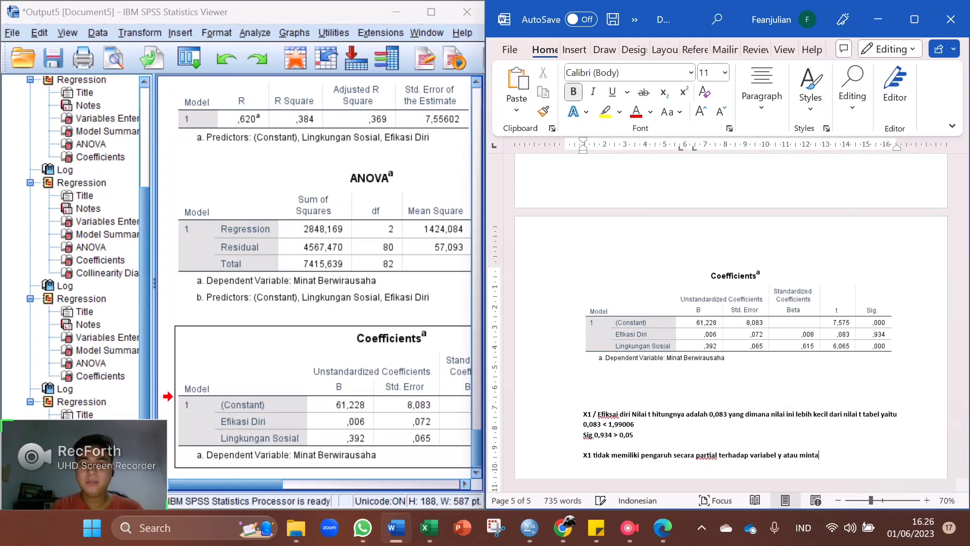
key(BackSpace)
key(BackSpace)
key(BackSpace)
key(BackSpace)
key(BackSpace)
text(at beriw)
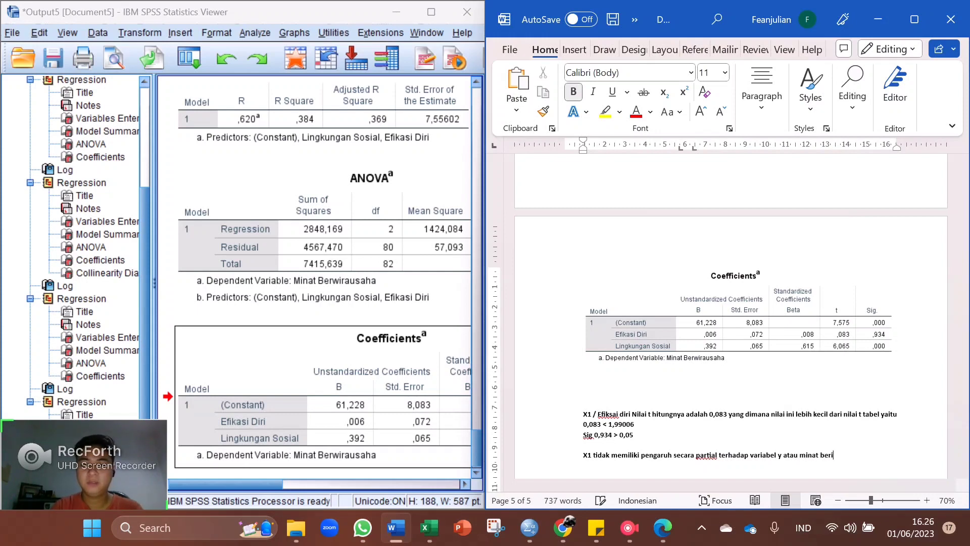
key(BackSpace)
key(BackSpace)
text(wirausaha)
key(Return)
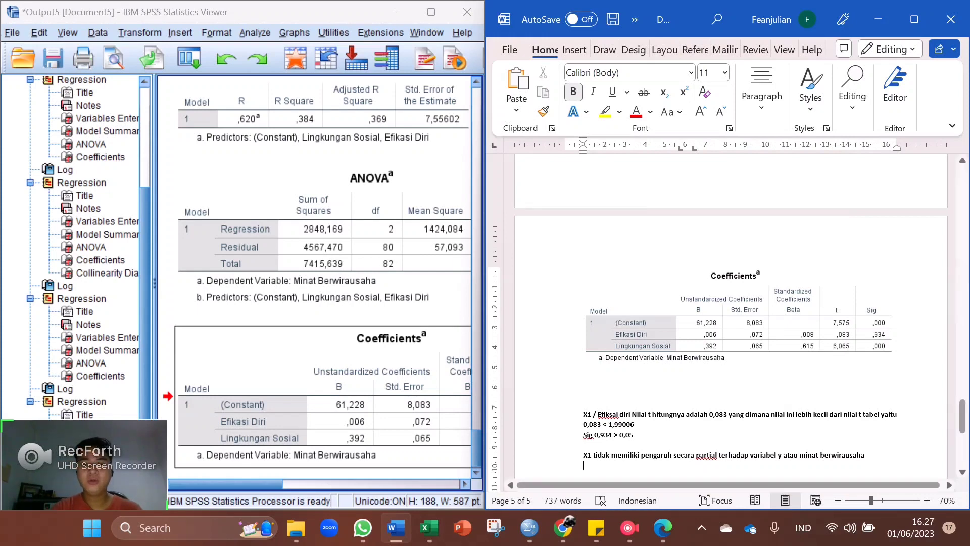
Start the X2 sentence with "X2 / lingkungan sosial nilainya t adalah 6,065," below the X1 conclusion.
scroll(731, 333, down, 1)
text(x2)
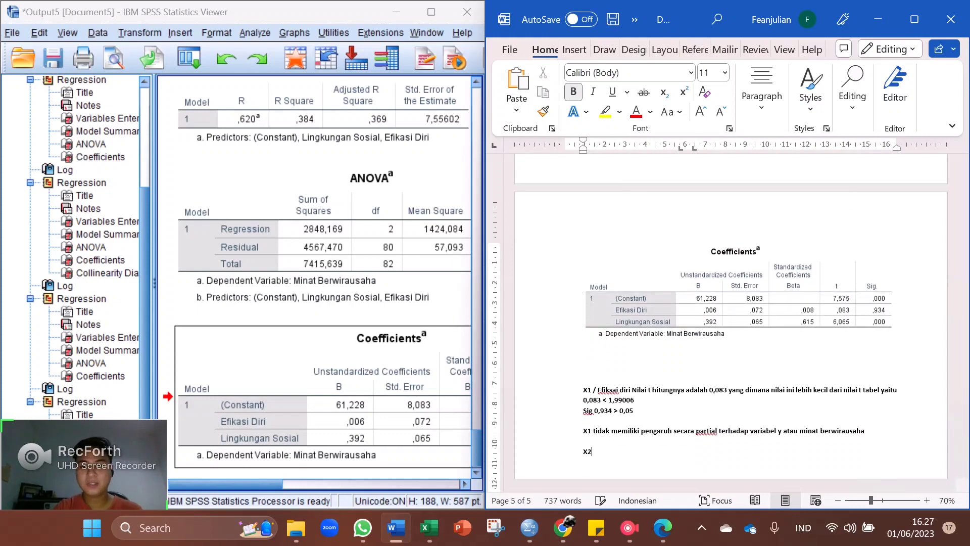
text( / lingkunga)
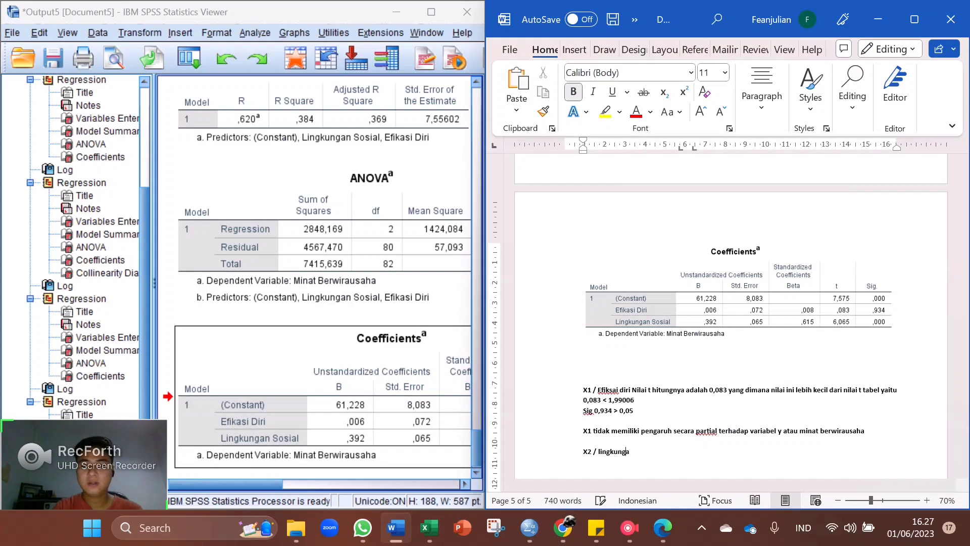
text(n sosial nilainya )
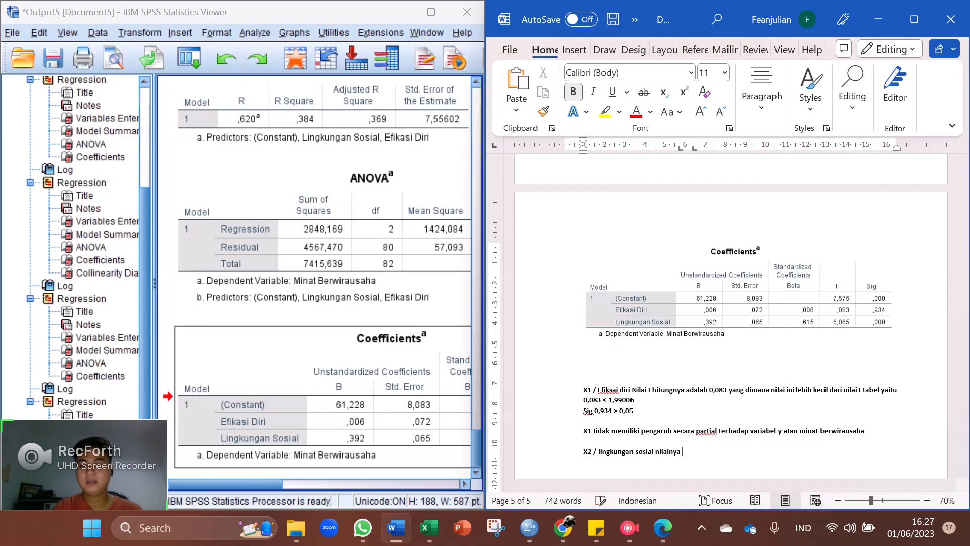
text(t adalah 6)
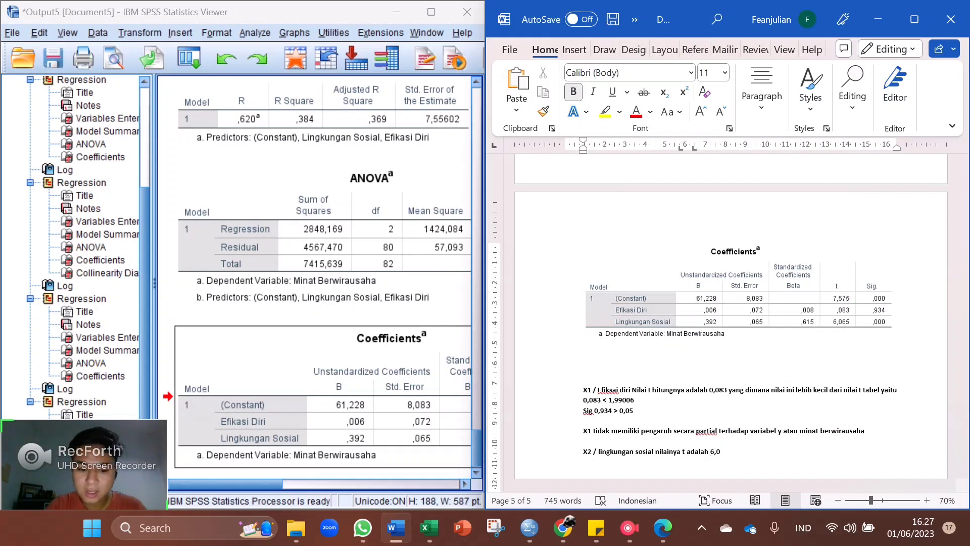
text(65, y)
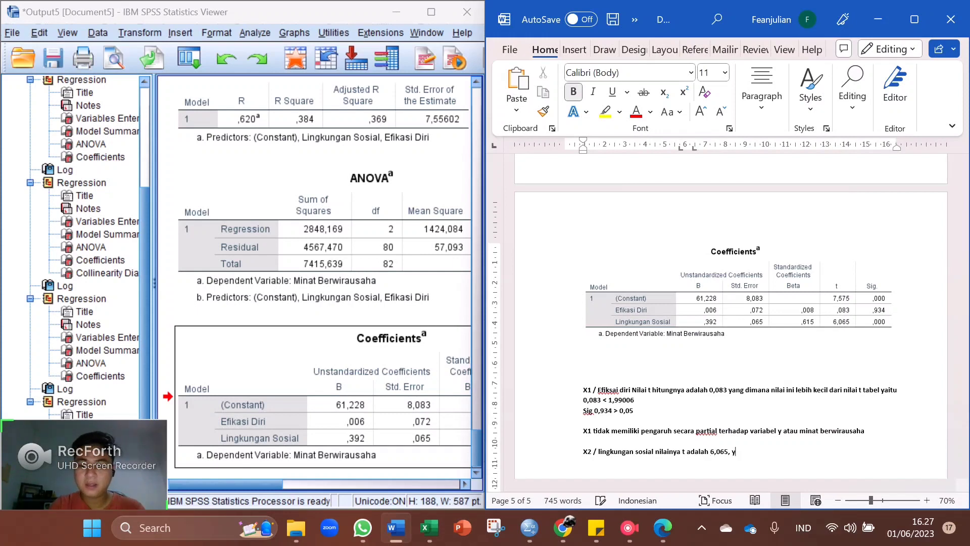
Extend the X2 sentence with the comparison "yang dimana nilainya lebih besar dari nilai t table yaitu".
text(ang dim)
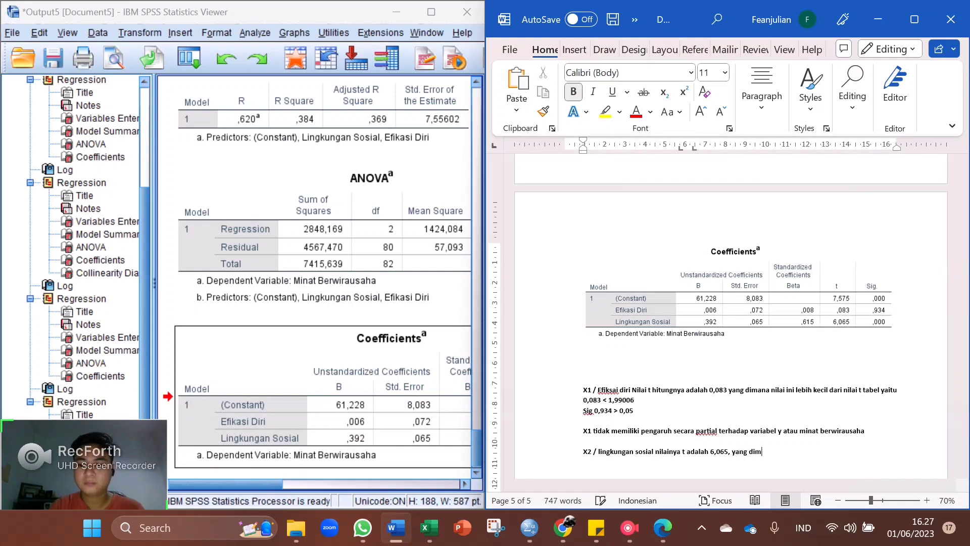
text(ana nilai)
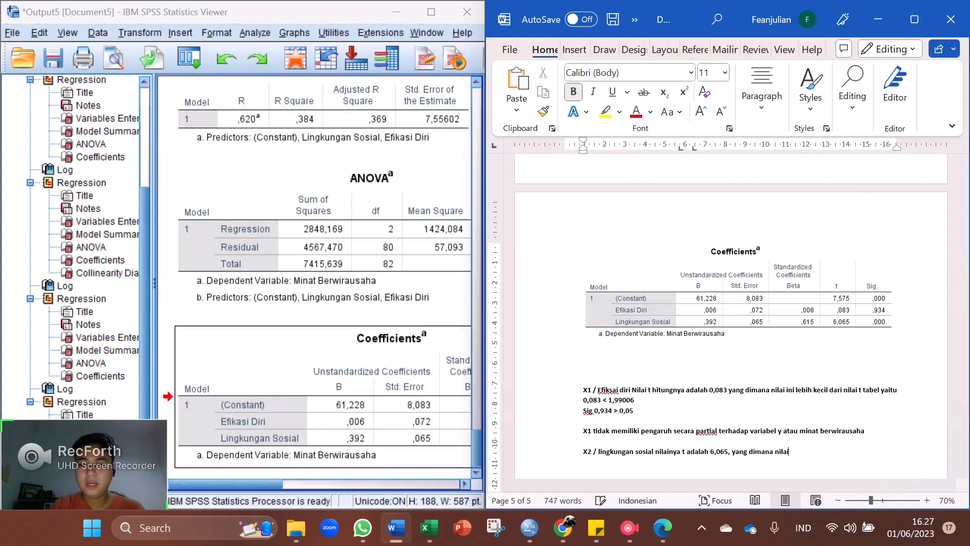
text(nya)
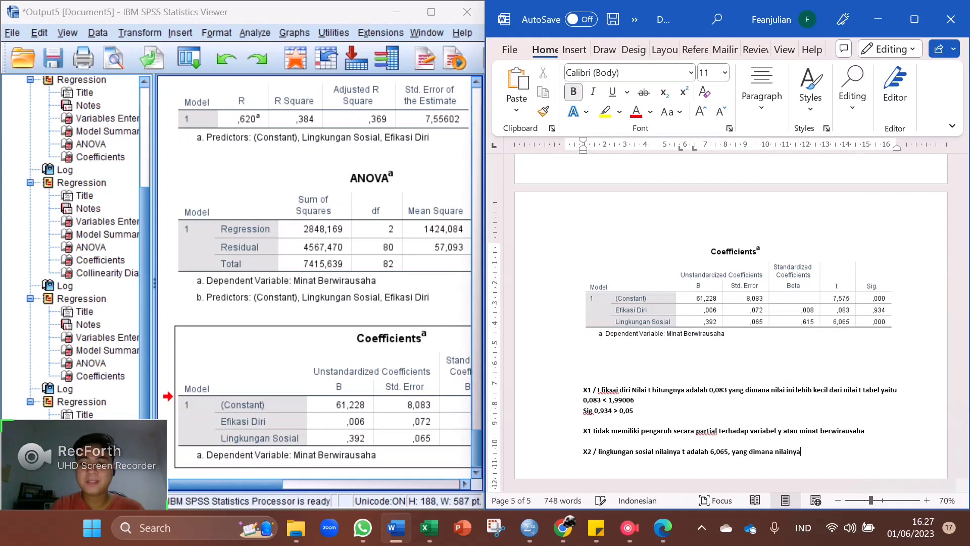
text( lebih besar dari ni)
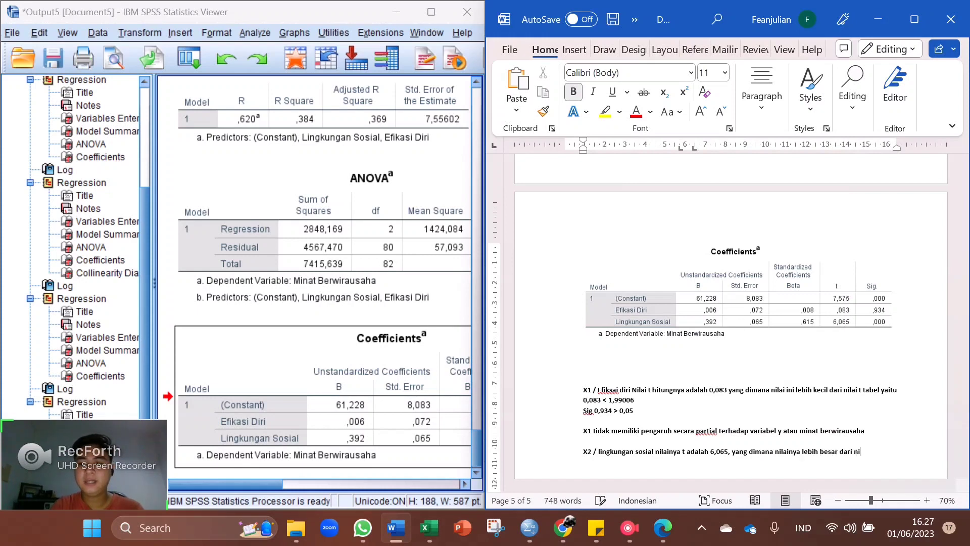
text(lai t table yaitu)
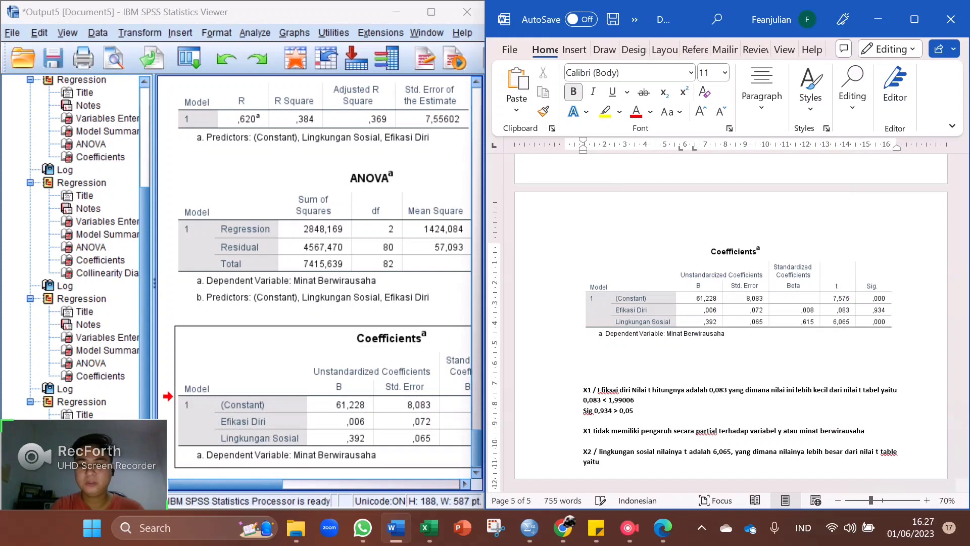
Complete the X2 sentence with the inequality "6,065 > 1,99006".
key(BackSpace)
key(BackSpace)
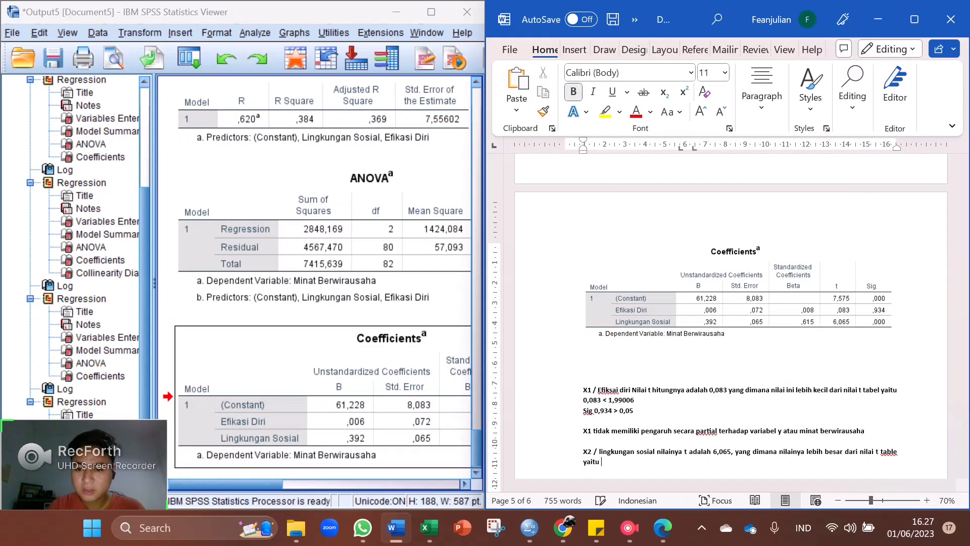
text(6,0)
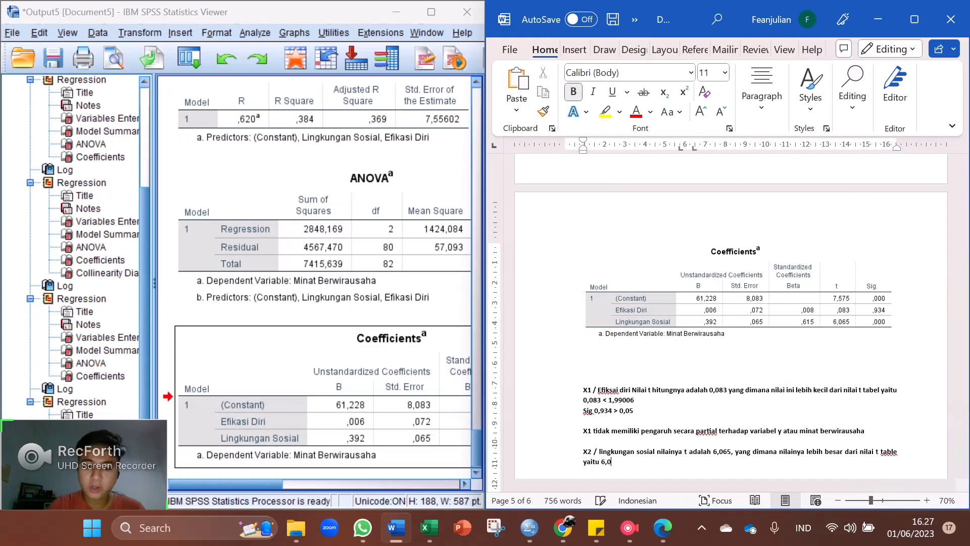
text(65 >)
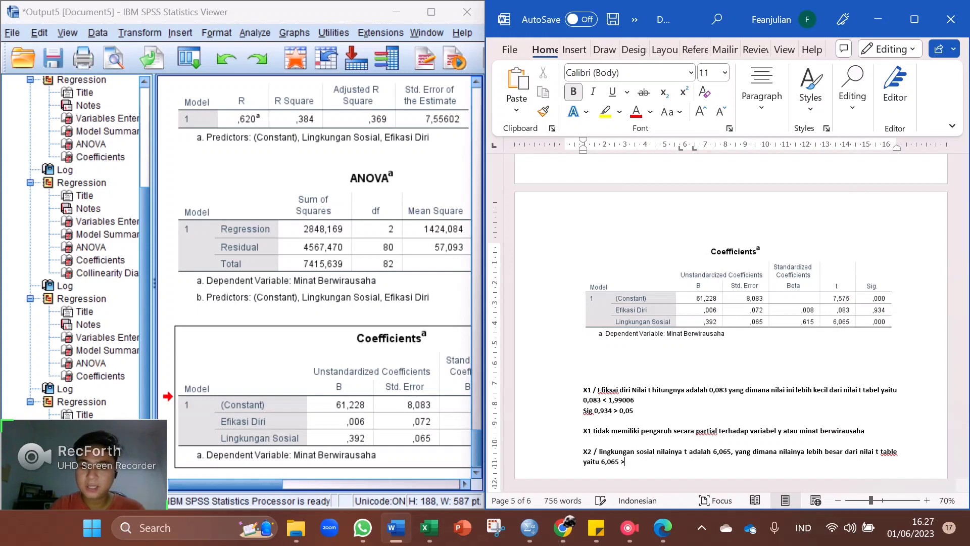
text( 1,)
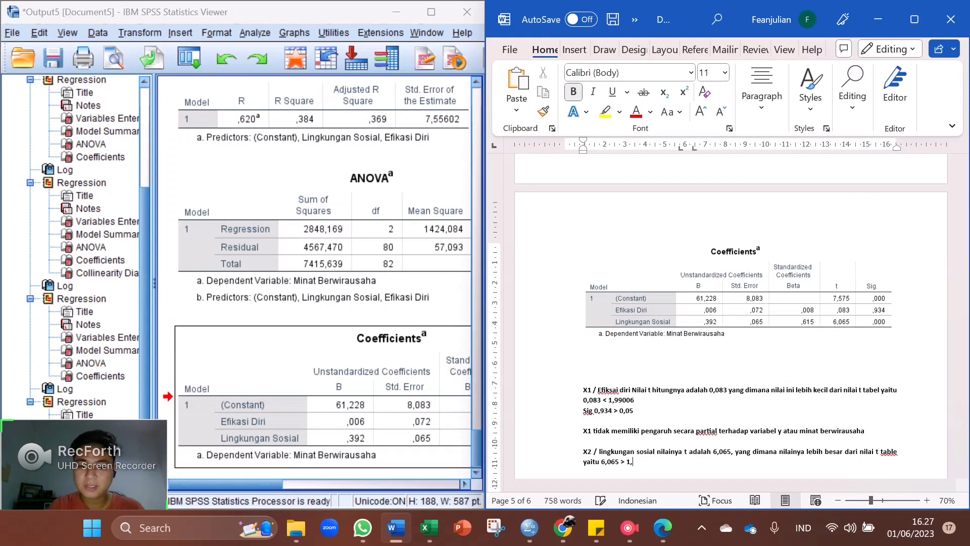
text(99006)
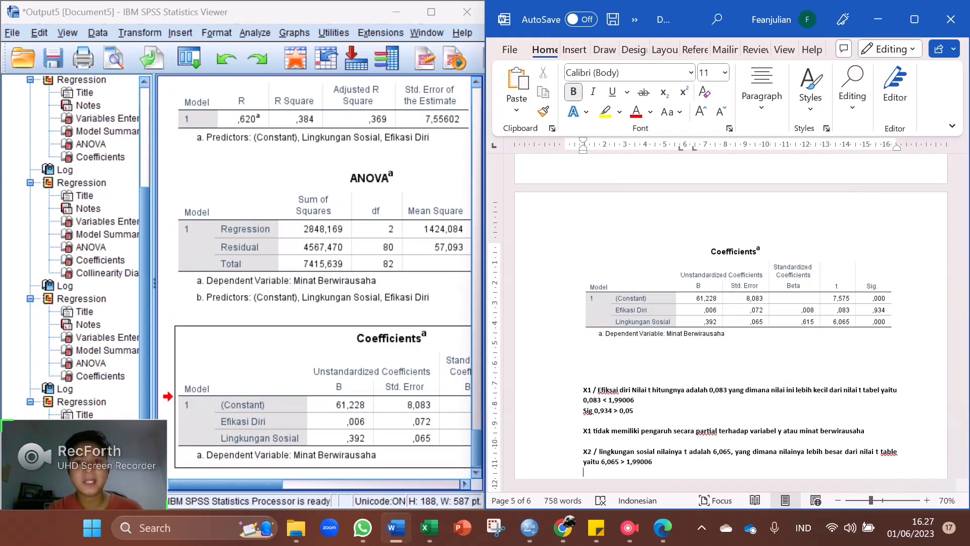
Add the significance comparison "Sig 0,000 < 0,05" on a new line below the X2 sentence, followed by a blank line.
key(Return)
text(Sig )
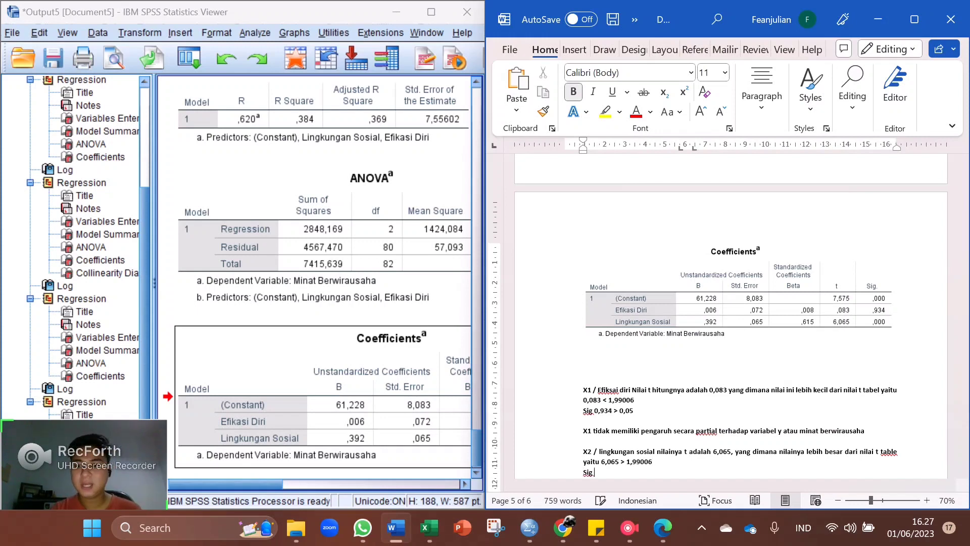
text(0,000)
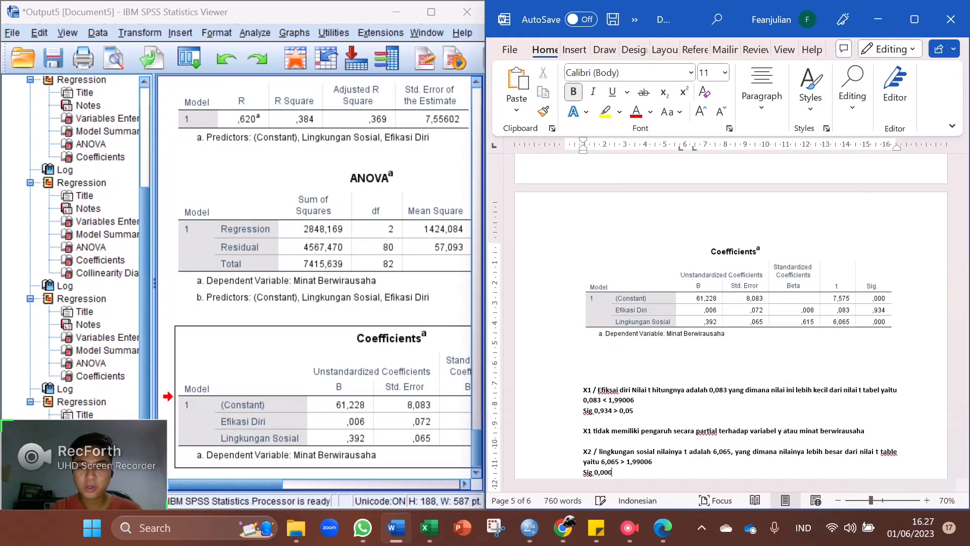
text( <)
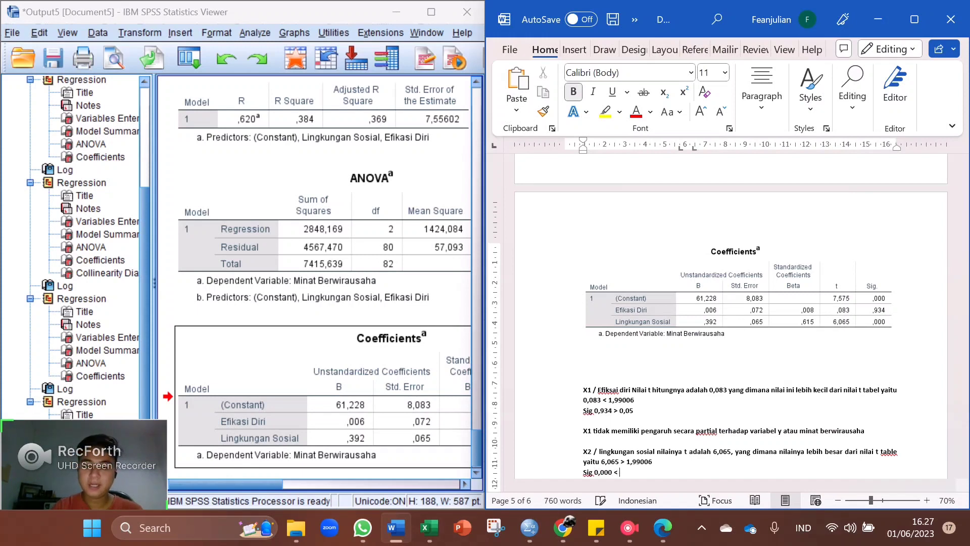
text( 0,05)
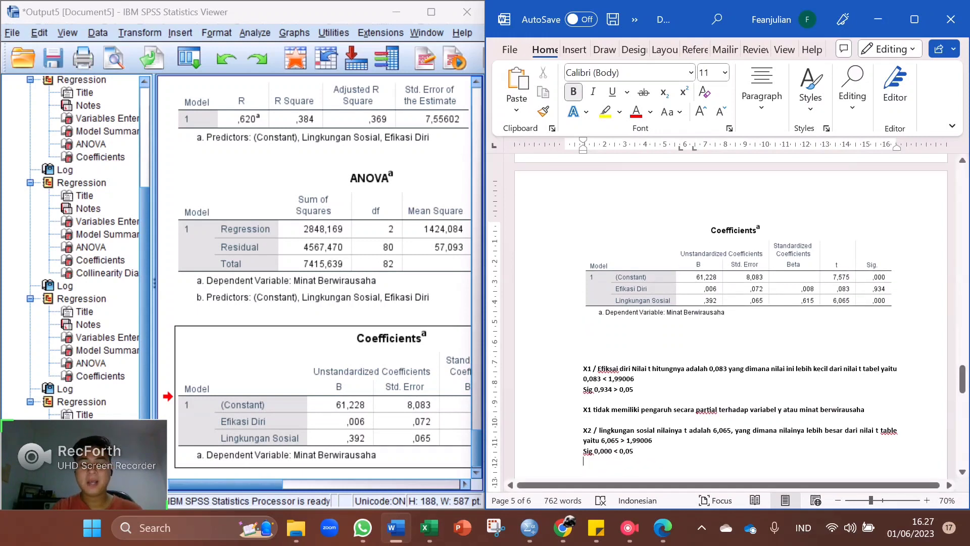
key(Return)
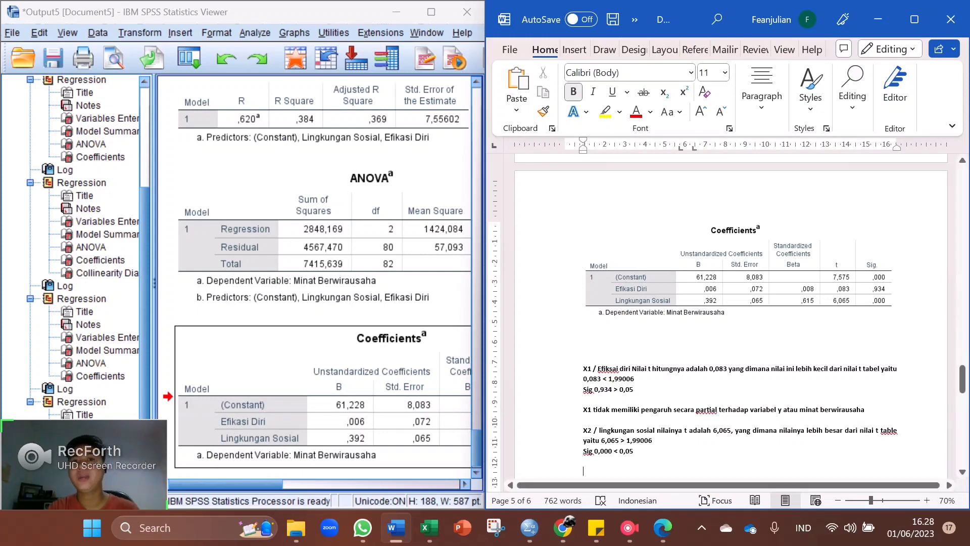
Format the H1 hypothesis line under Perumusan Hipotesis in bold italic.
scroll(731, 313, up, 3)
scroll(731, 314, up, 9)
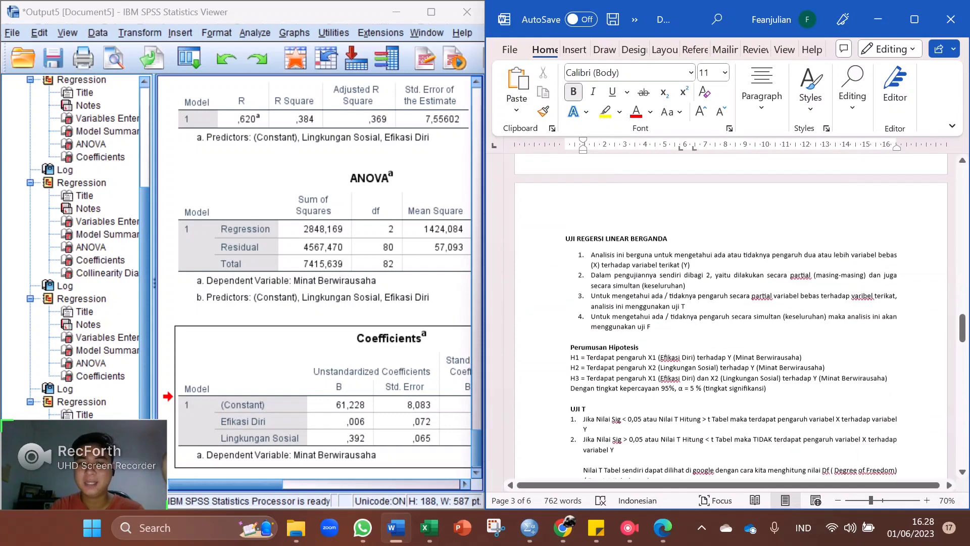
mouse_move(587, 359)
mouse_down()
mouse_move(802, 359)
mouse_move(571, 359)
mouse_up()
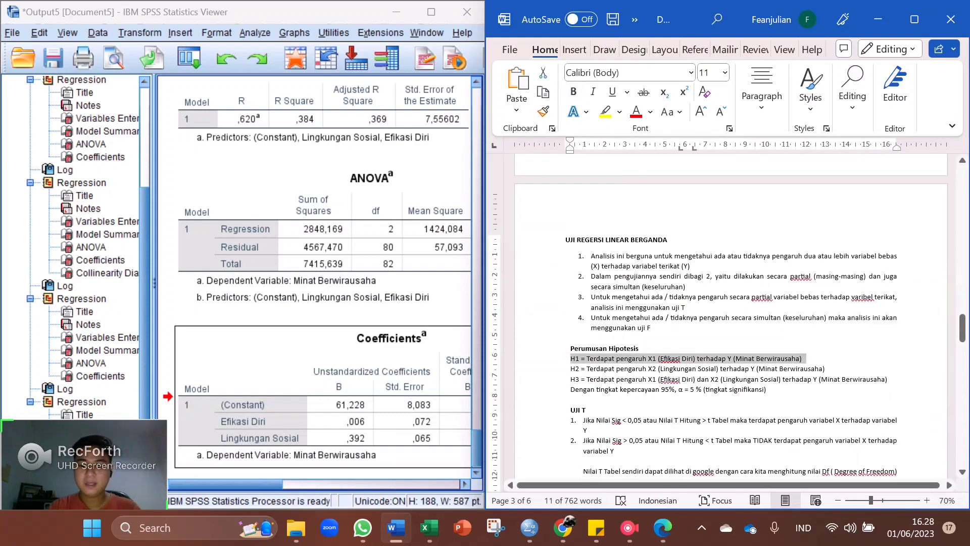
key(ctrl+i)
key(ctrl+b)
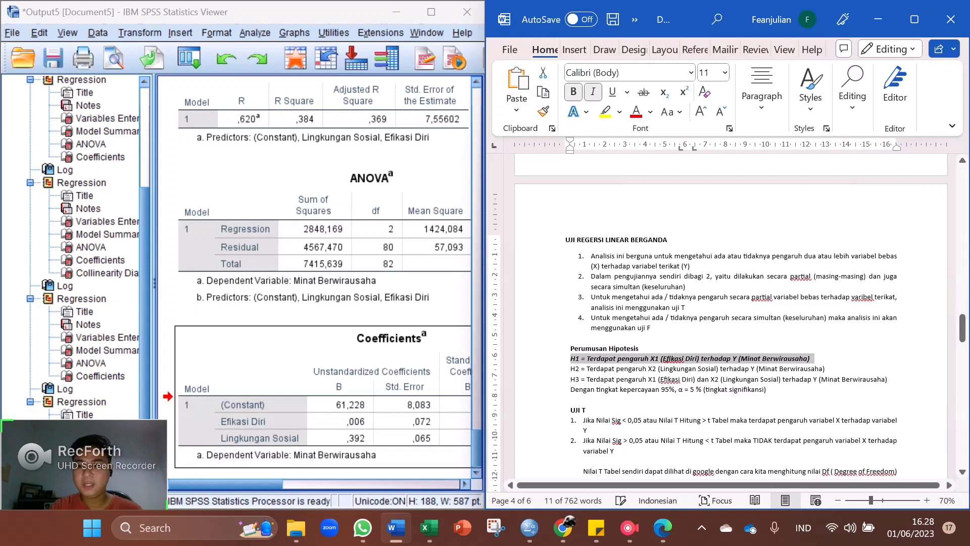
Add the verdict "ditolak, karena" at the end of the H1 hypothesis line.
click(812, 358)
text(ditolak k)
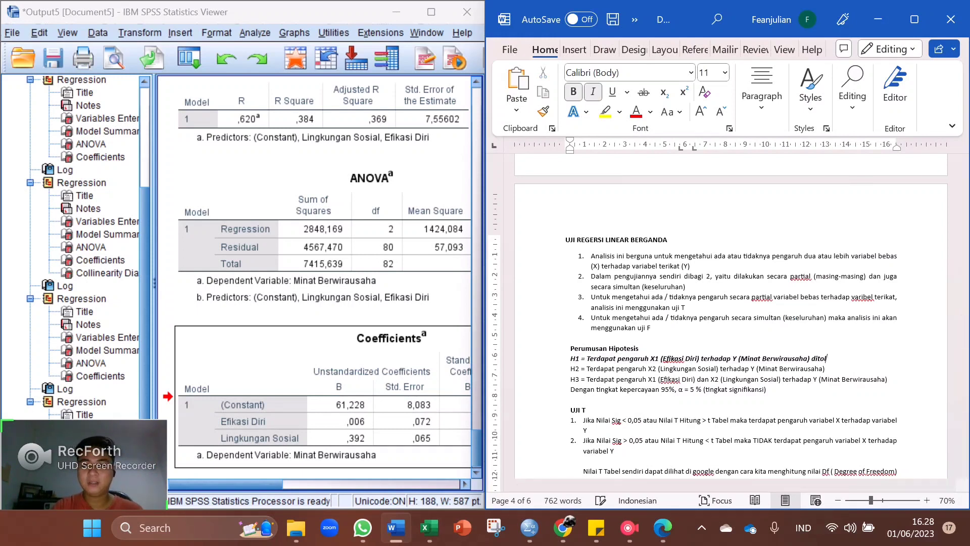
key(BackSpace)
key(BackSpace)
text(, karena)
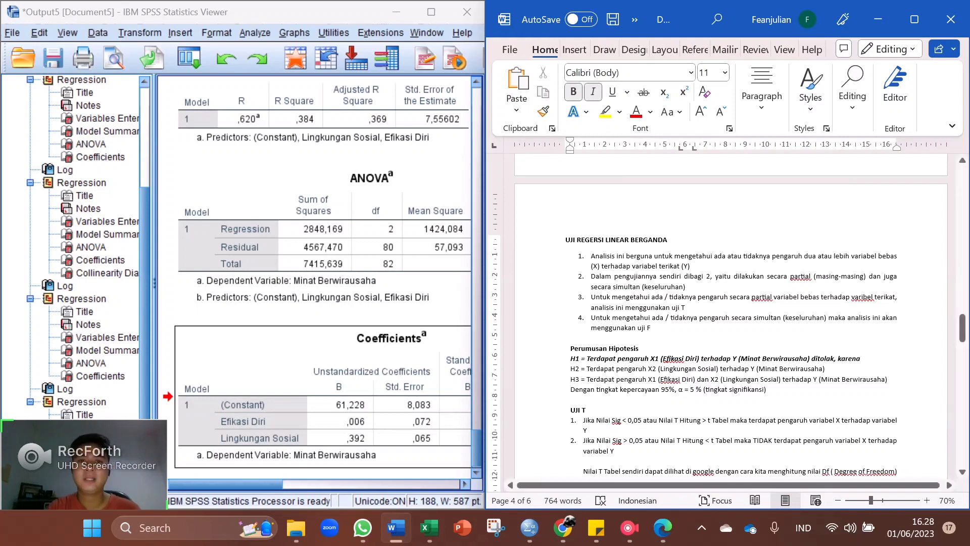
Format the H2 hypothesis line about Lingkungan Sosial in bold italic.
scroll(732, 316, down, 1)
triple_click(698, 344)
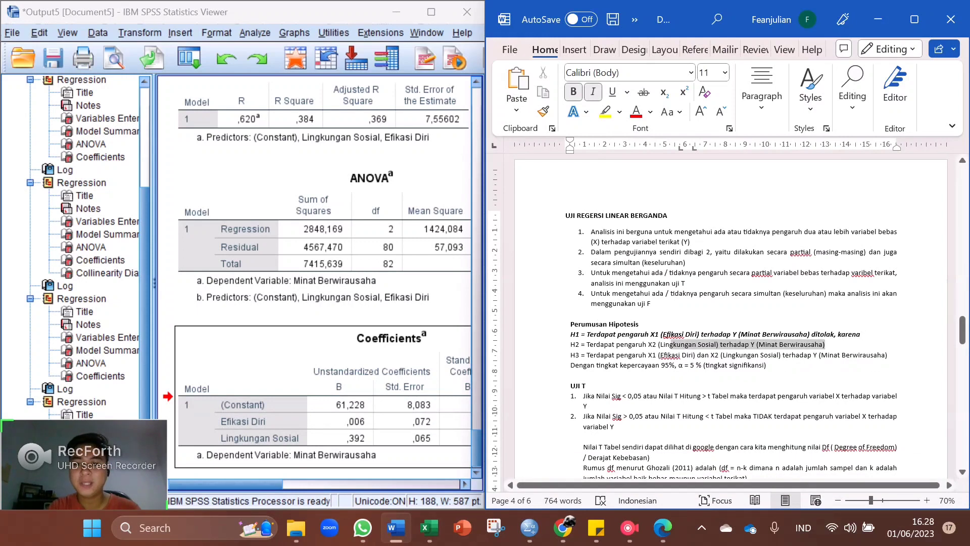
key(ctrl+i)
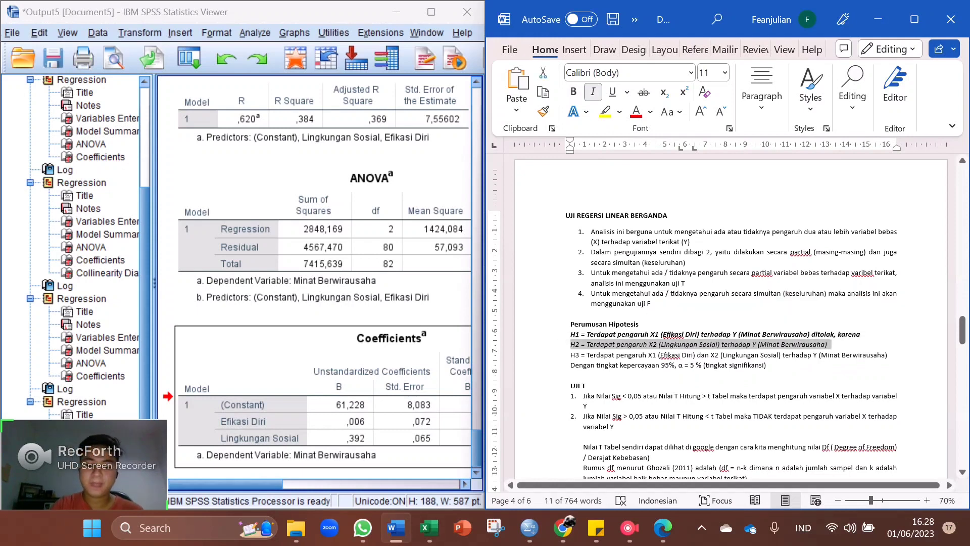
key(ctrl+b)
click(571, 354)
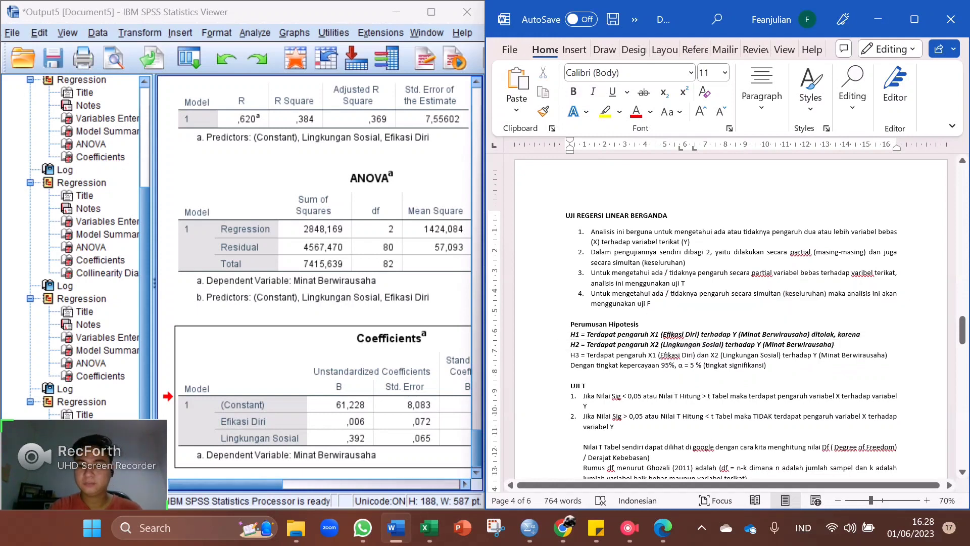
Delete the word "karena" from the end of H1 and add the verdict "diterima" at the end of H2.
double_click(849, 334)
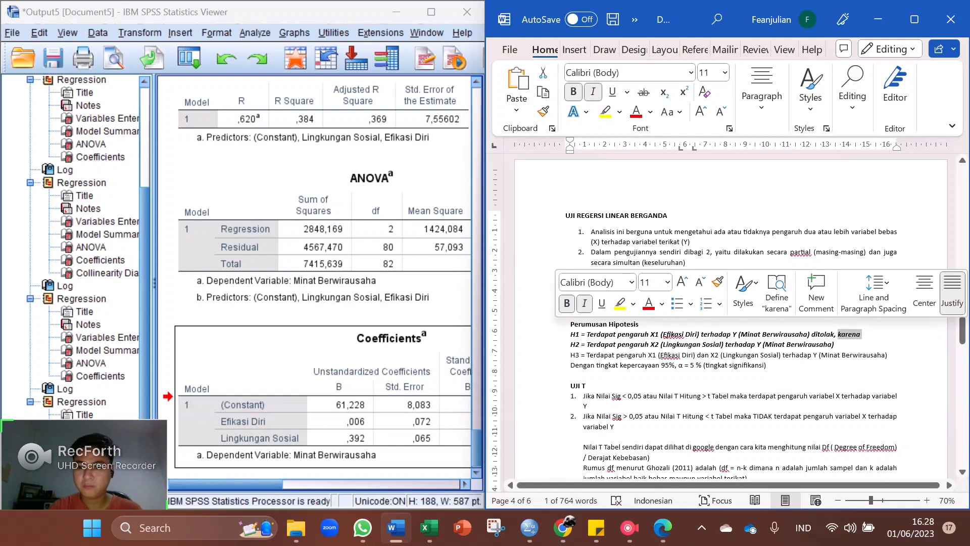
key(BackSpace)
click(836, 344)
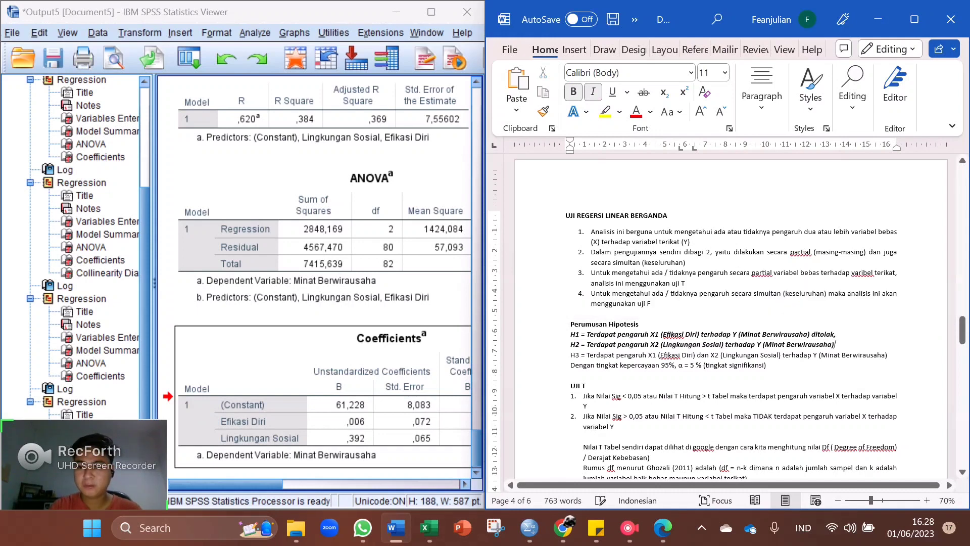
text(diterima)
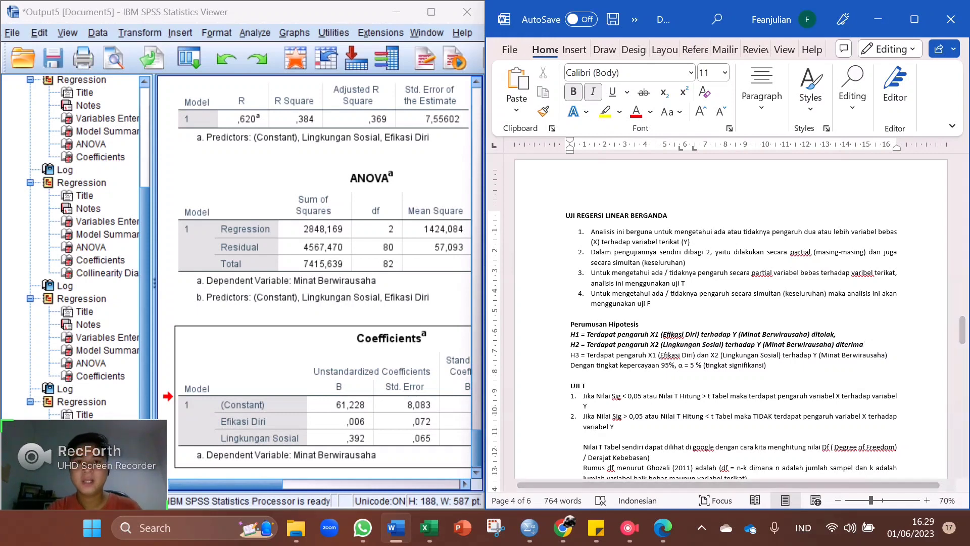
Insert a page break above the UJI F heading so the F test section starts on a new page.
scroll(728, 322, down, 2)
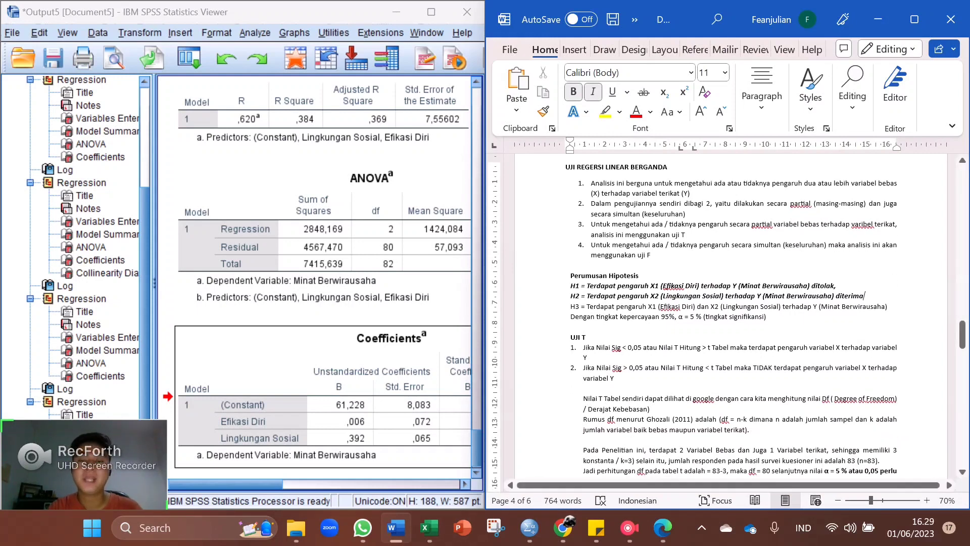
scroll(728, 321, down, 5)
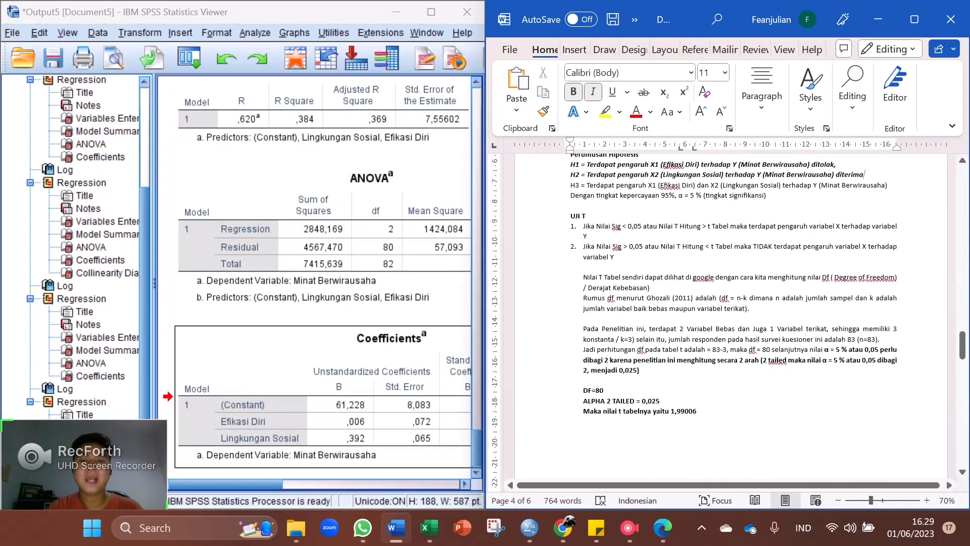
scroll(728, 322, down, 13)
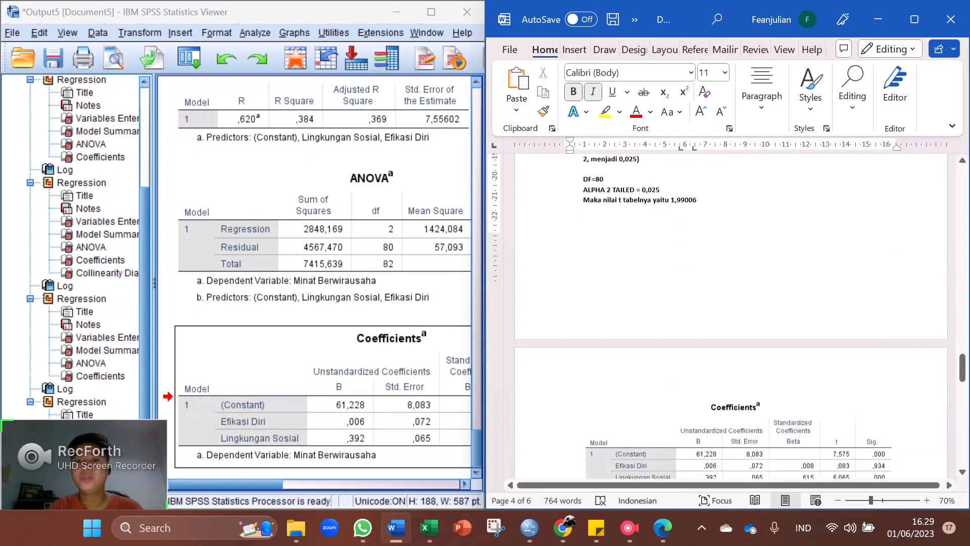
scroll(728, 322, down, 15)
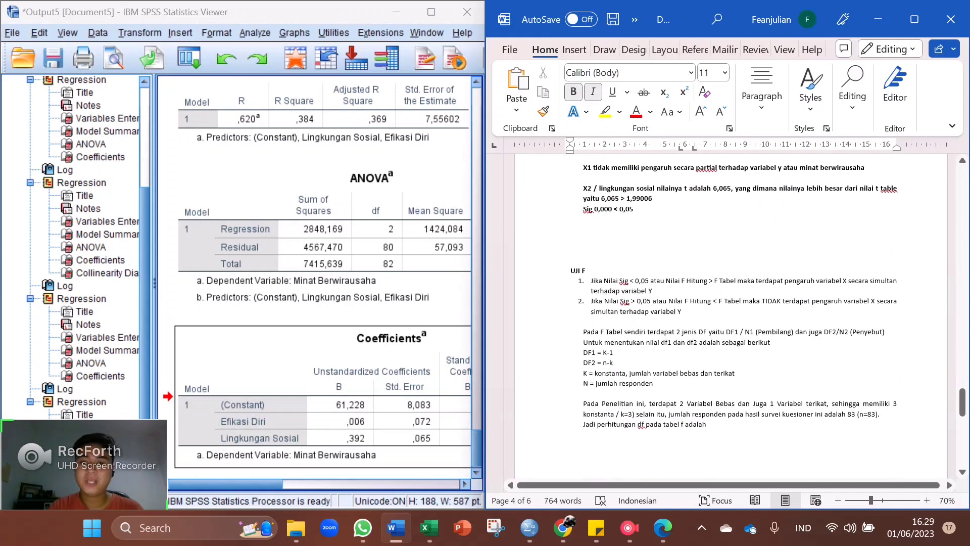
scroll(728, 322, up, 2)
click(584, 236)
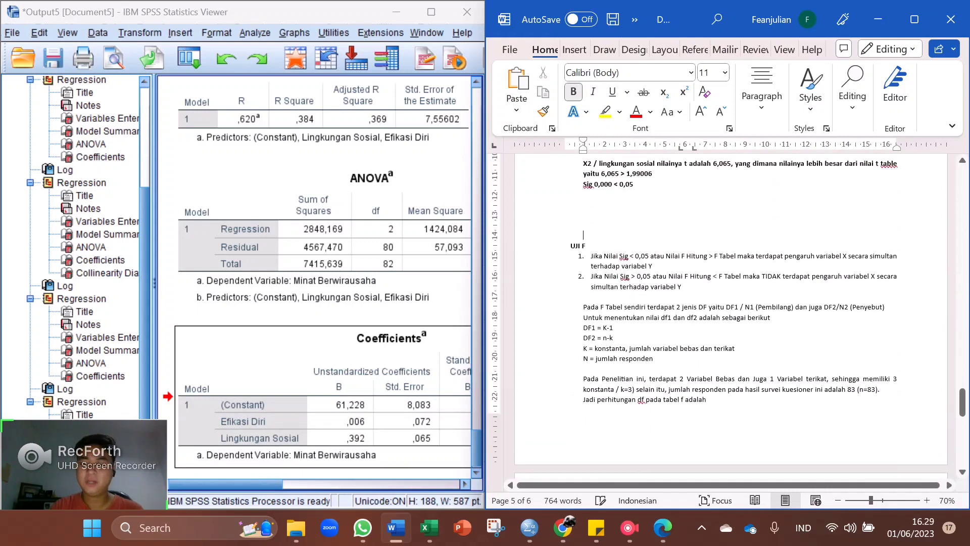
key(ctrl+Return)
scroll(583, 235, down, 8)
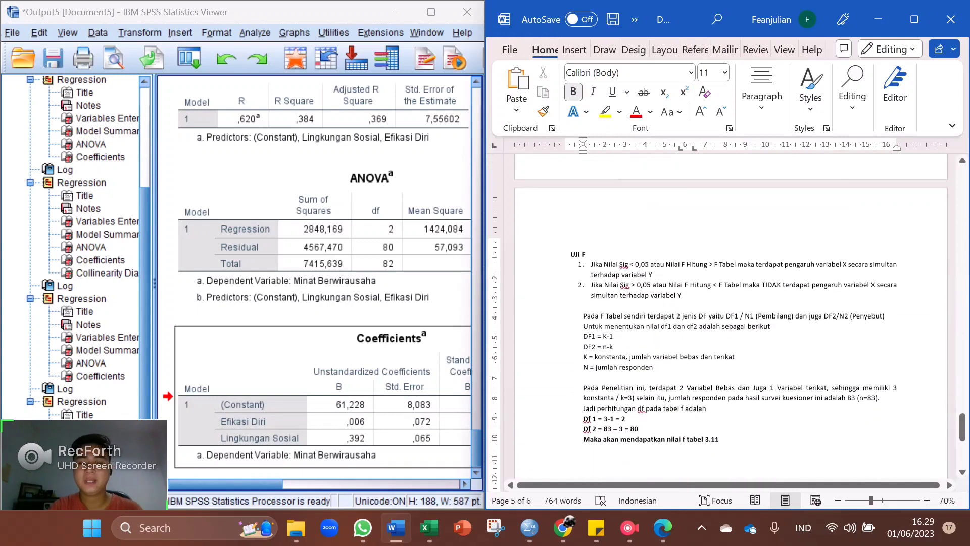
scroll(728, 321, down, 1)
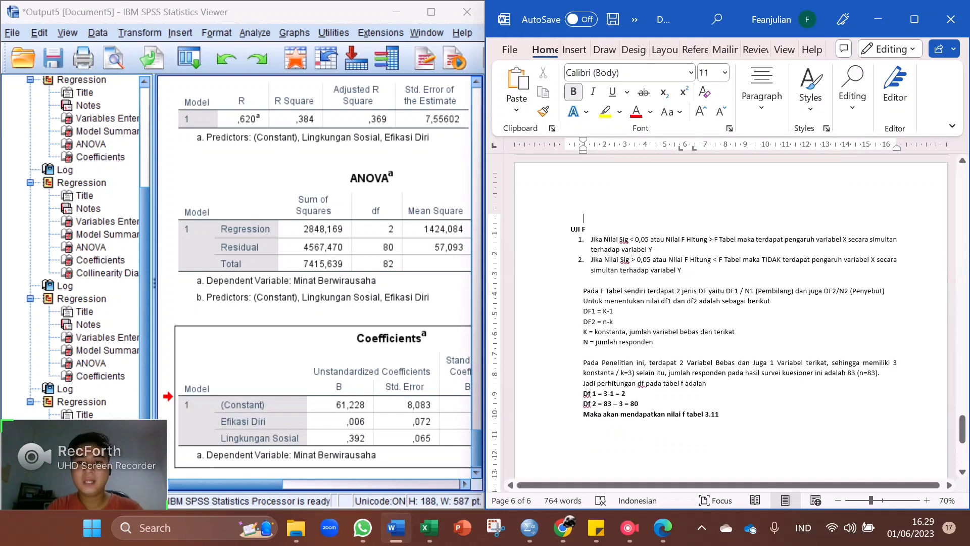
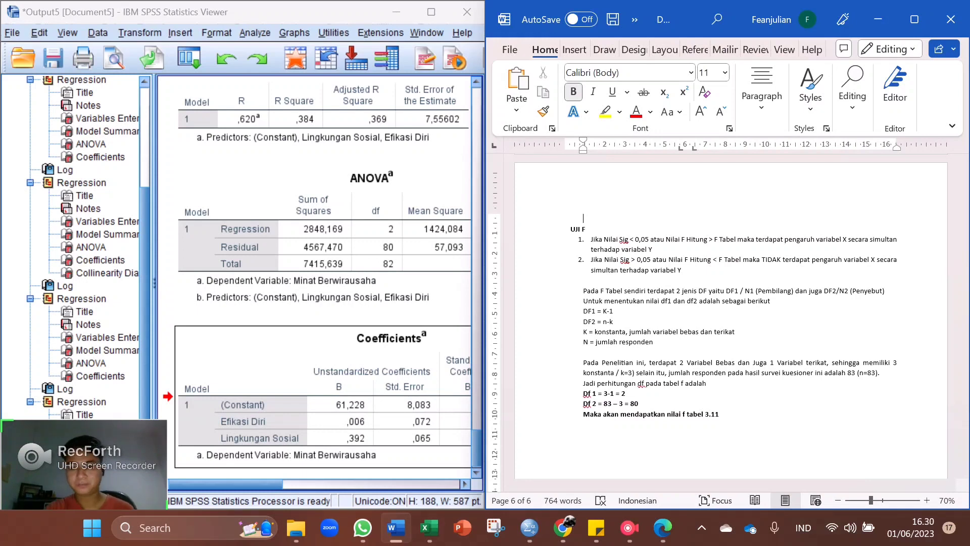
Review the UJI F decision rules, the DF1 and DF2 formulas, and the df calculations leading to the F table value.
ctrl+scroll(730, 315, up, 2)
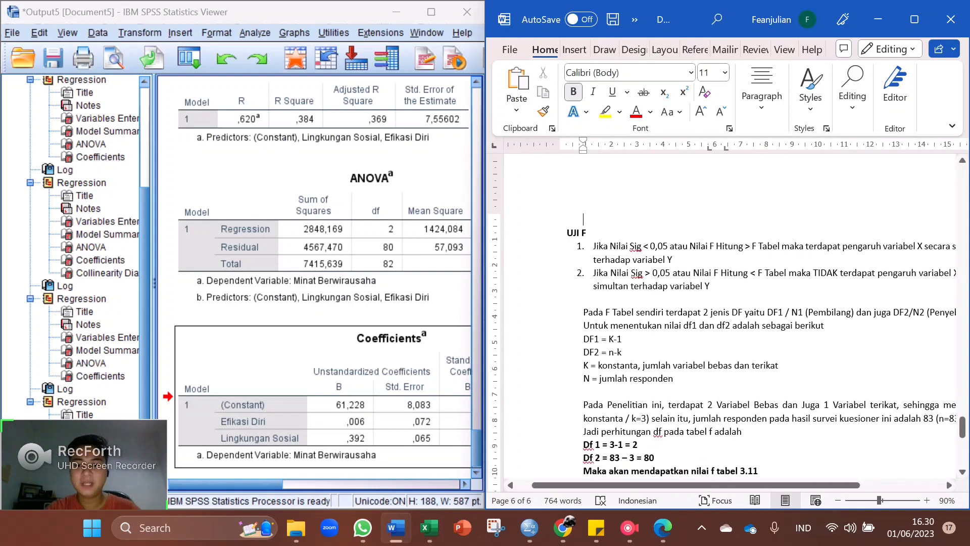
scroll(730, 316, right, 1)
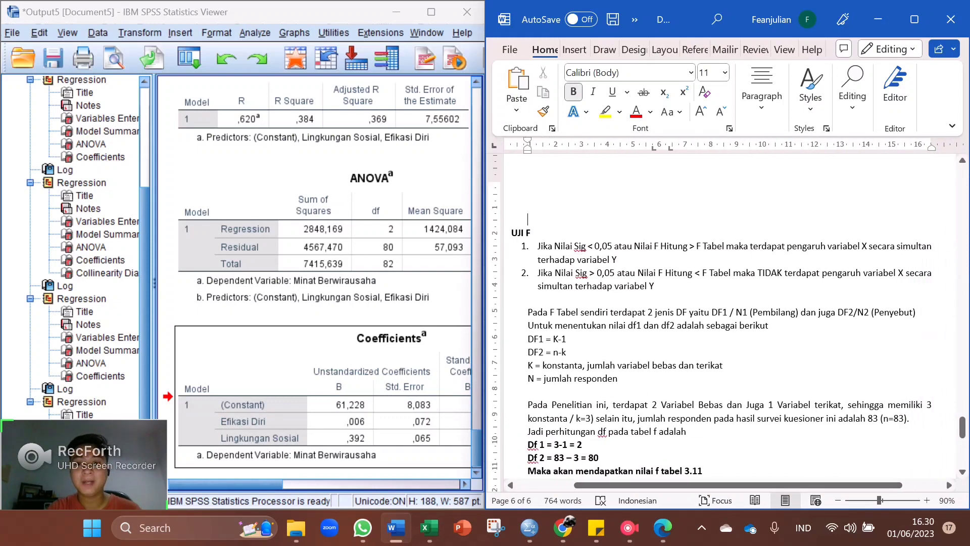
scroll(730, 316, down, 2)
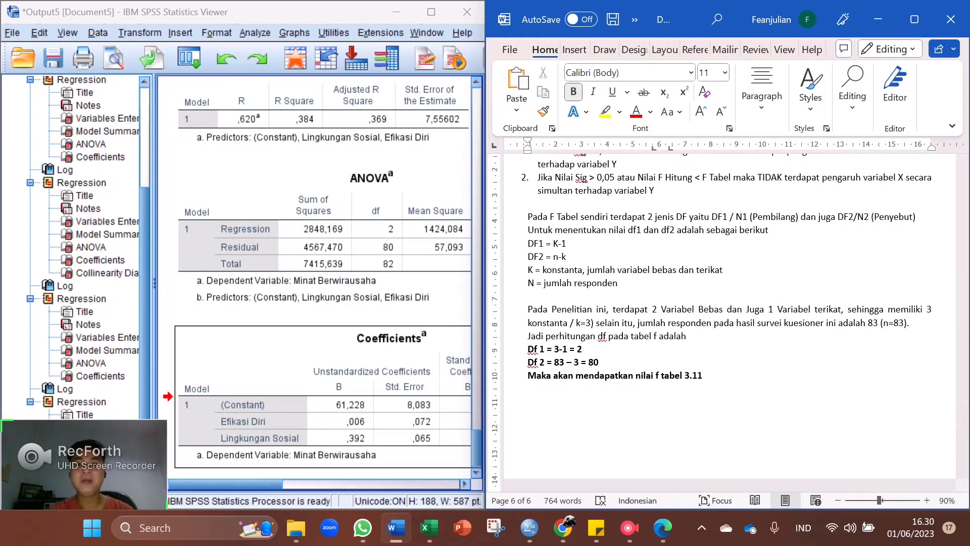
click(566, 256)
click(566, 243)
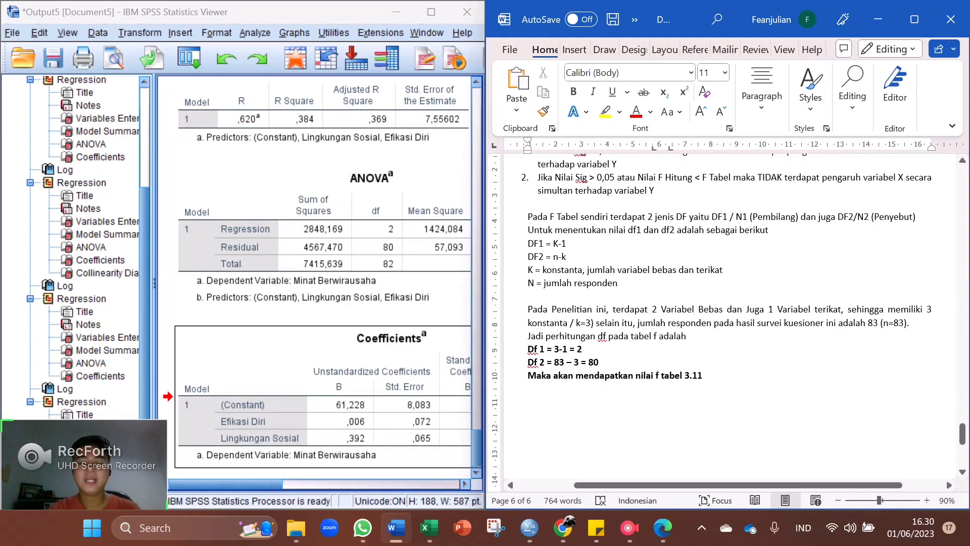
triple_click(582, 349)
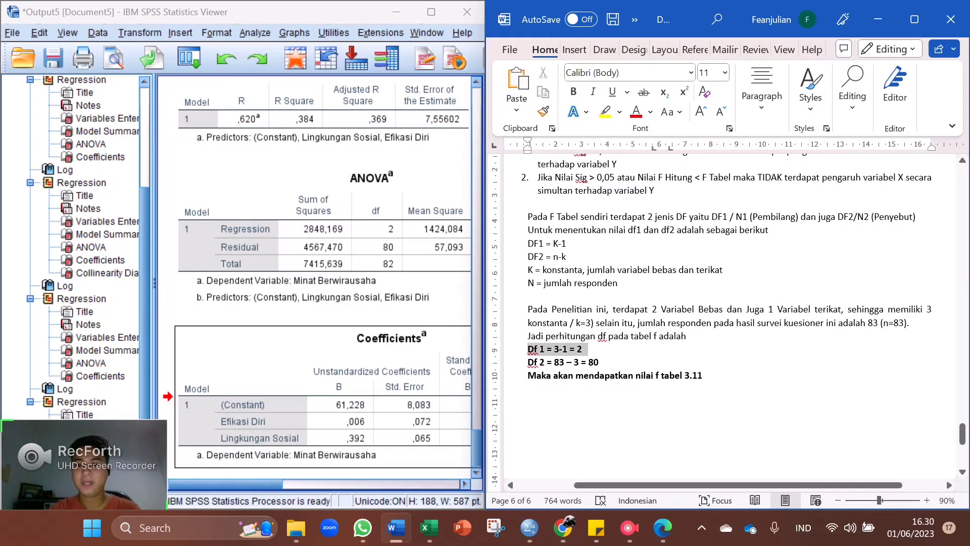
click(582, 349)
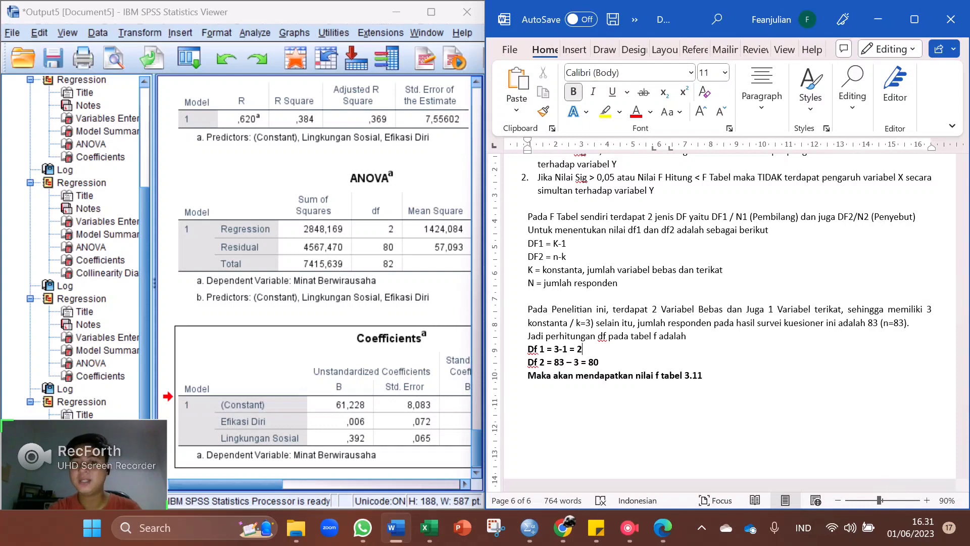
drag(604, 361, 527, 362)
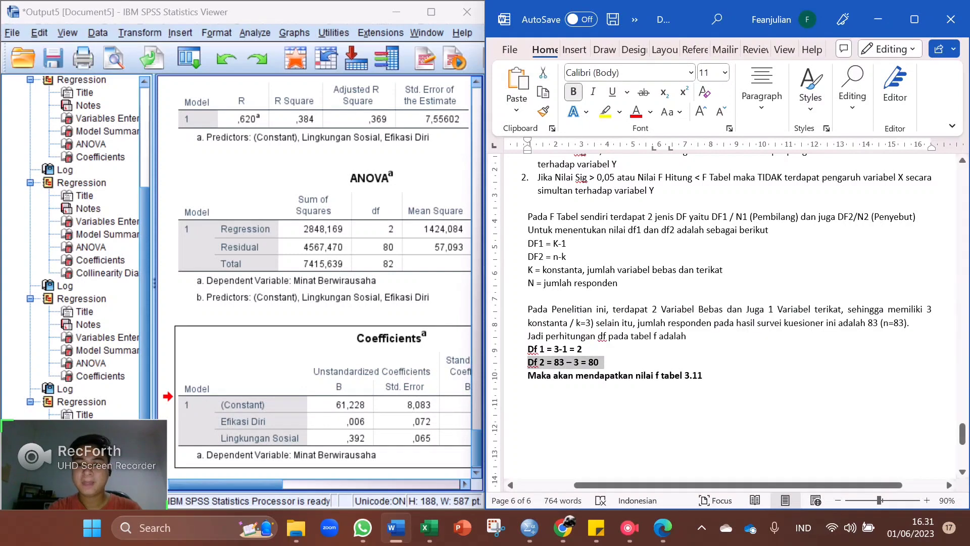
click(703, 375)
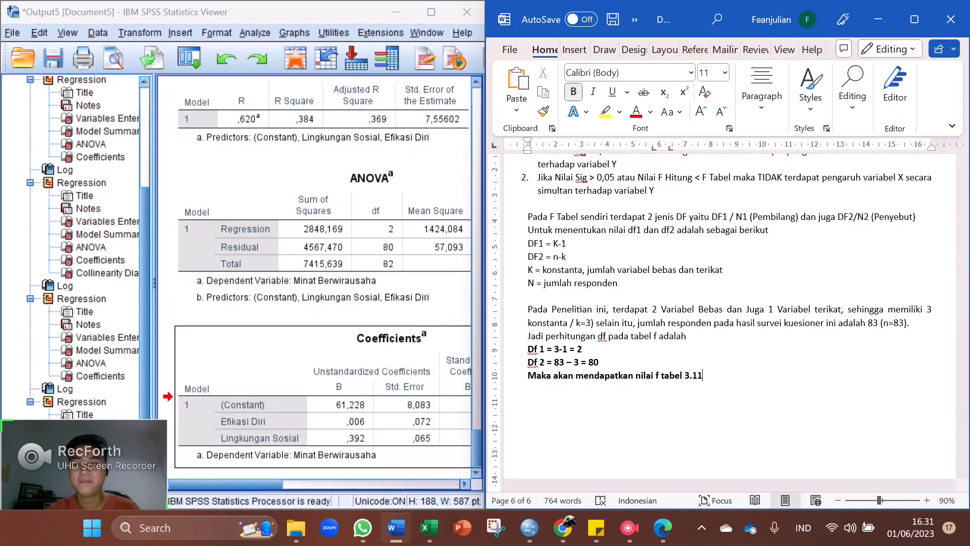
Switch to the F distribution table PDF in Edge and go from its title page to the first table page.
key(alt+Tab)
key(ctrl+Tab)
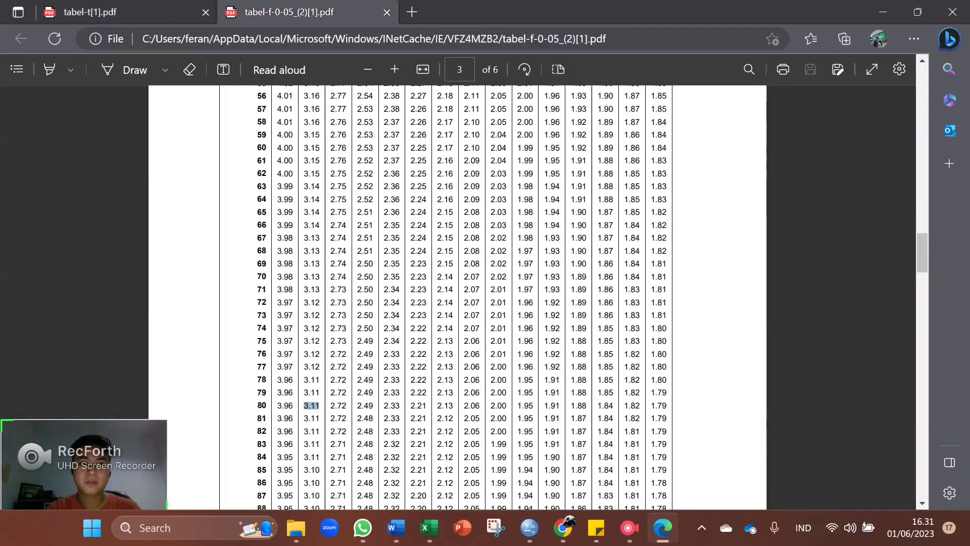
scroll(458, 297, up, 20)
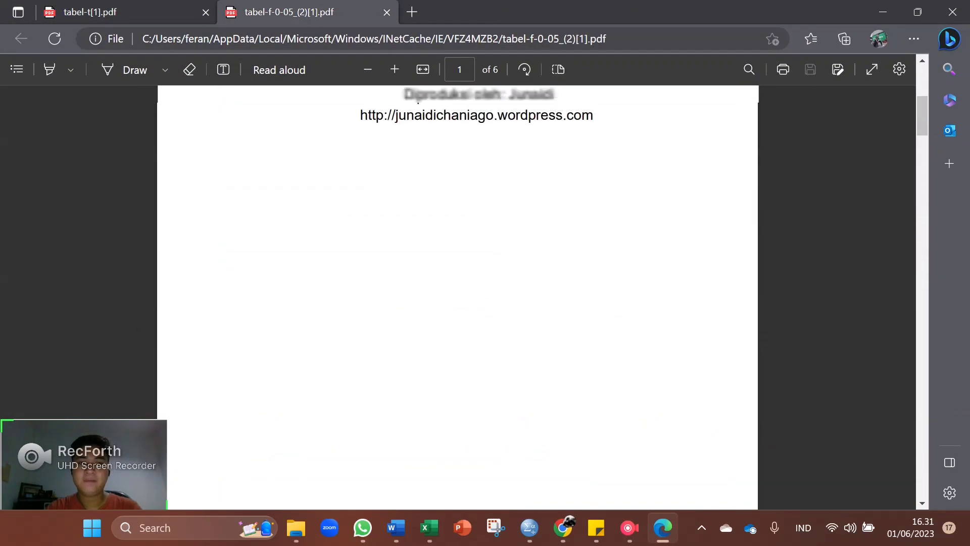
scroll(458, 297, up, 6)
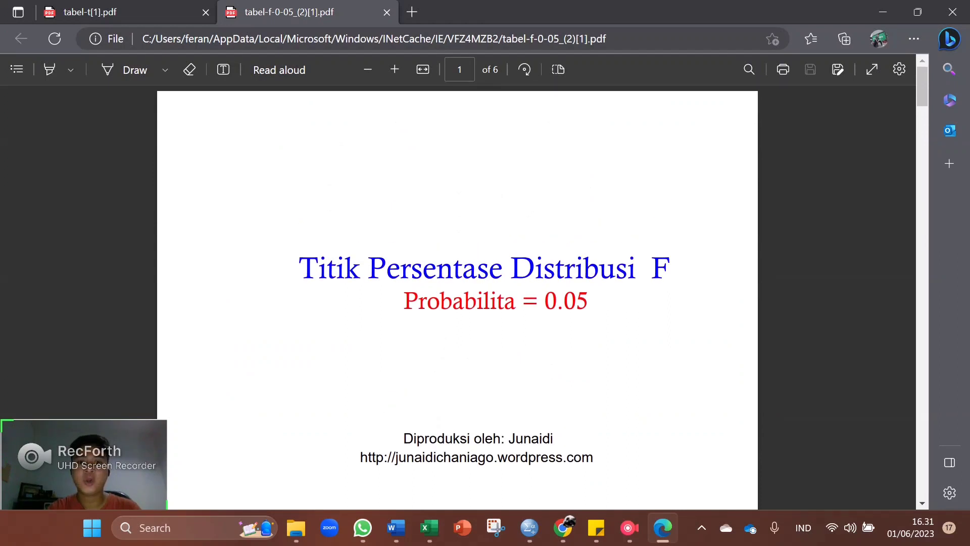
scroll(457, 297, down, 4)
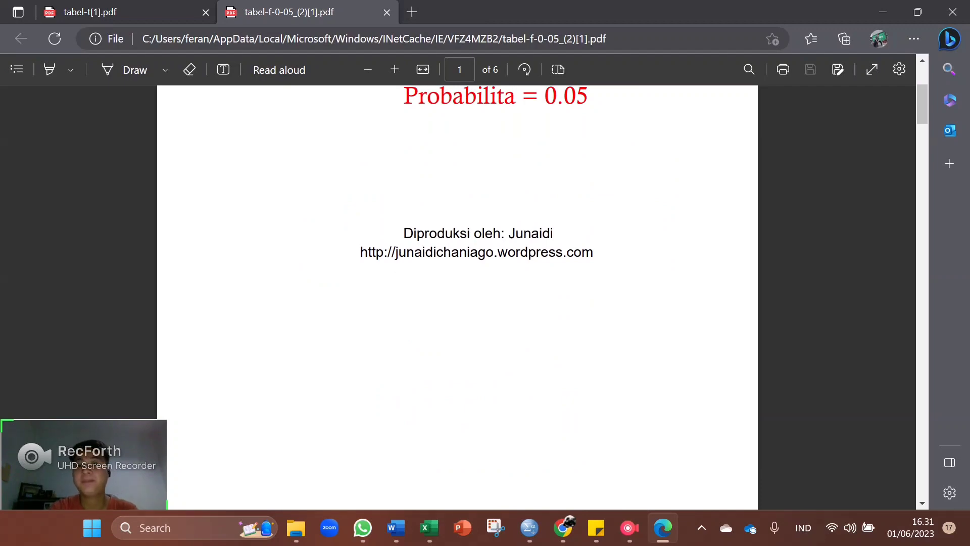
scroll(458, 297, down, 10)
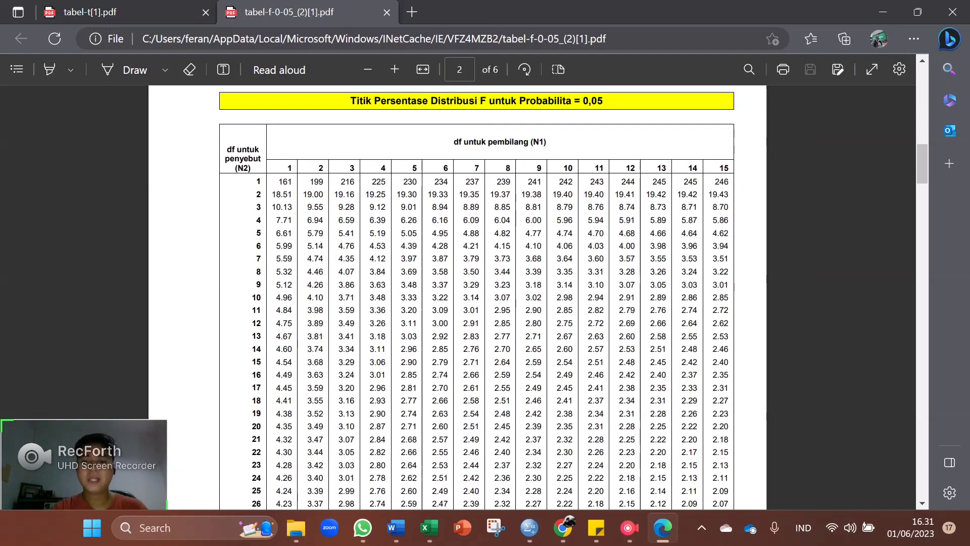
Check the df values in the Word notes and locate the numerator column N1 = 2 in the F table PDF.
key(alt+Tab)
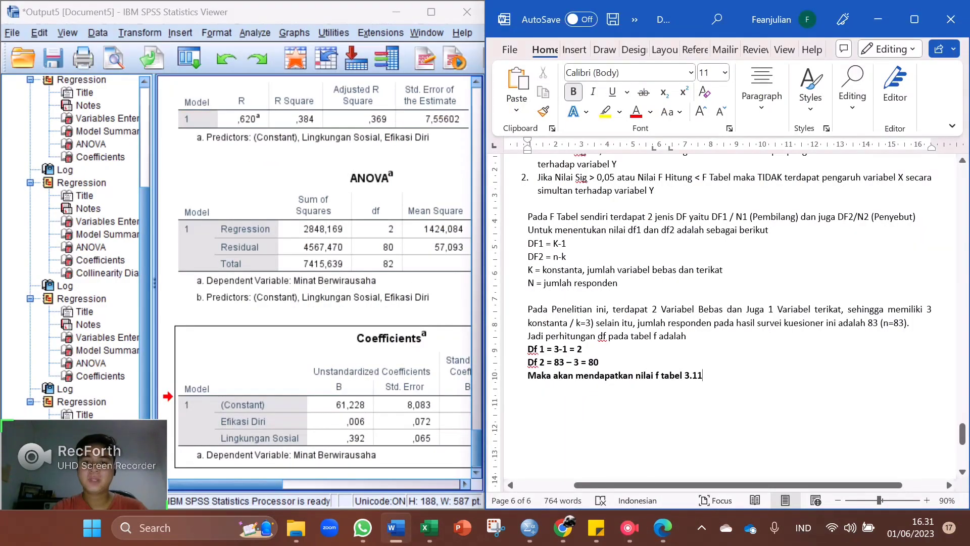
key(alt+Tab)
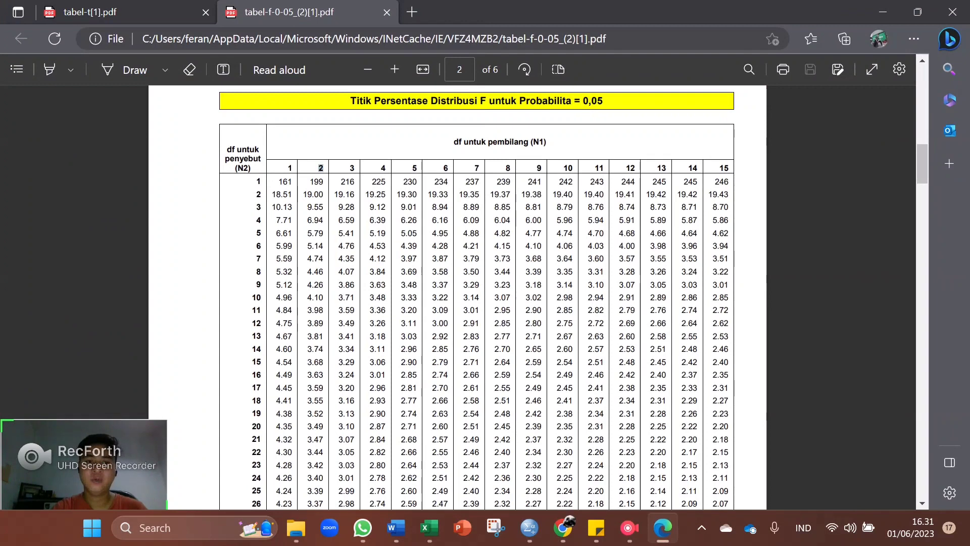
drag(323, 167, 316, 247)
click(316, 250)
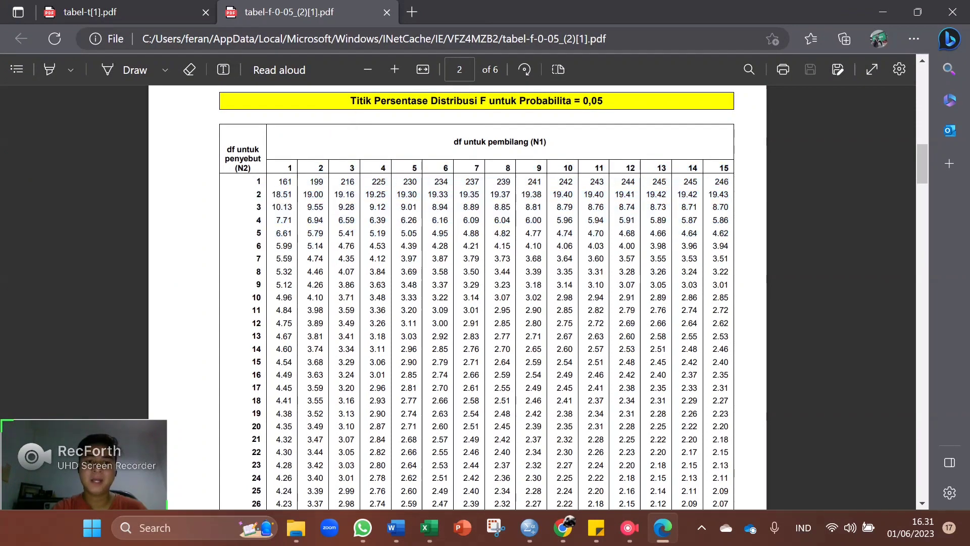
drag(320, 168, 313, 258)
click(313, 259)
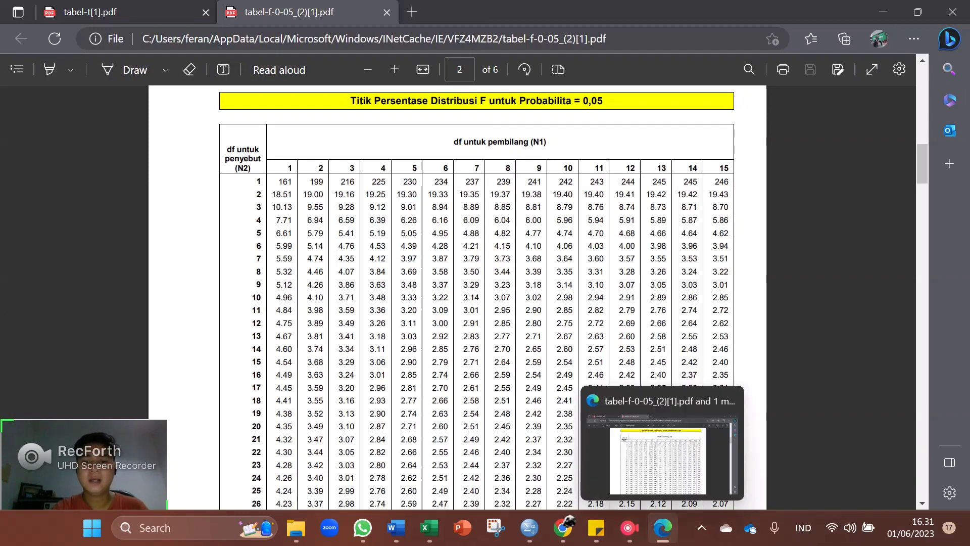
click(662, 527)
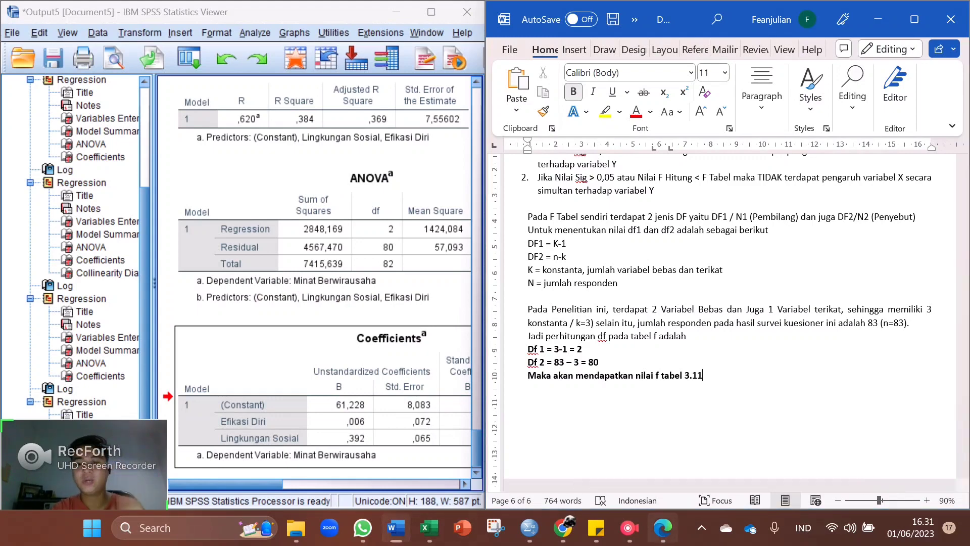
Look up the F table value for N1 = 2 and N2 = 80 in the PDF, and return to the Word notes.
click(662, 527)
scroll(457, 297, down, 5)
scroll(458, 298, down, 14)
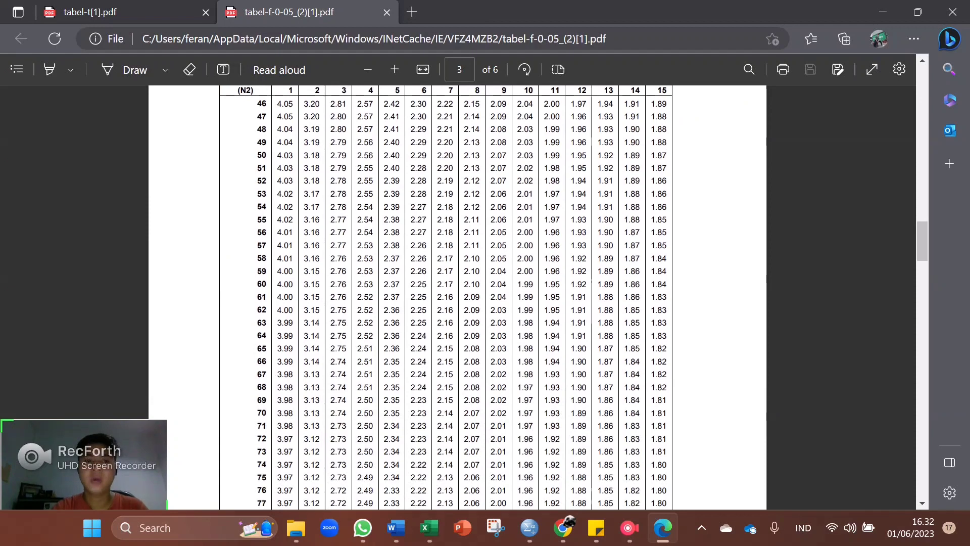
scroll(458, 297, down, 5)
scroll(457, 297, down, 1)
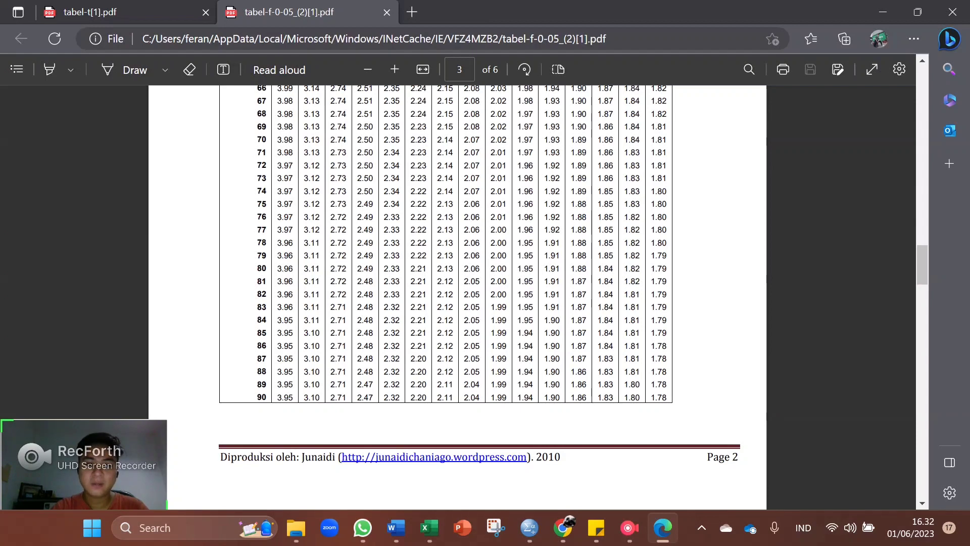
double_click(311, 269)
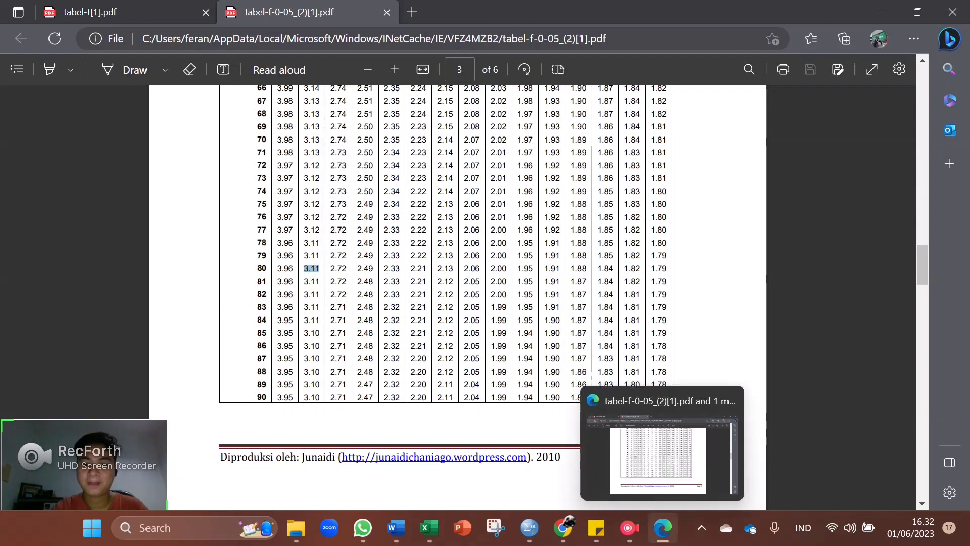
click(663, 528)
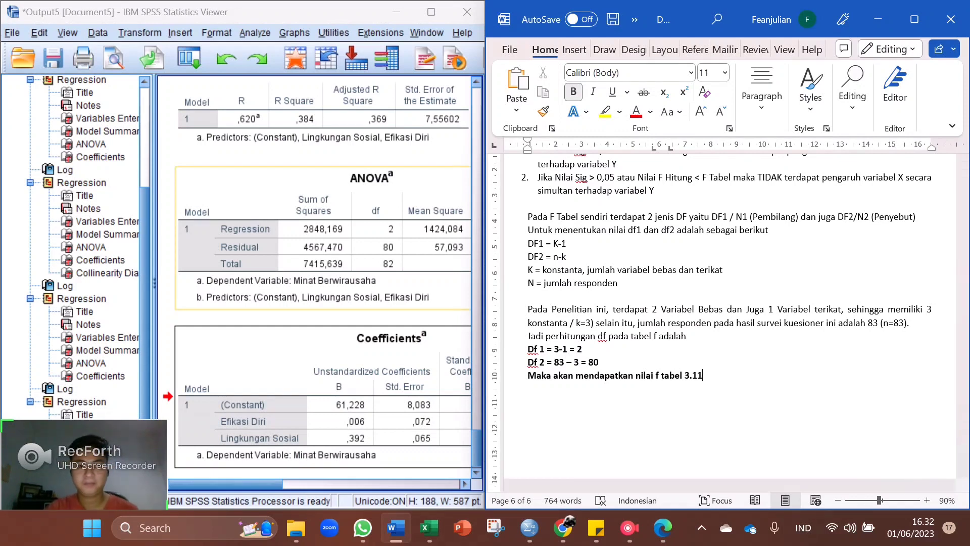
Bring the SPSS output viewer to full size and copy the last regression's ANOVA table as an image.
scroll(353, 262, down, 1)
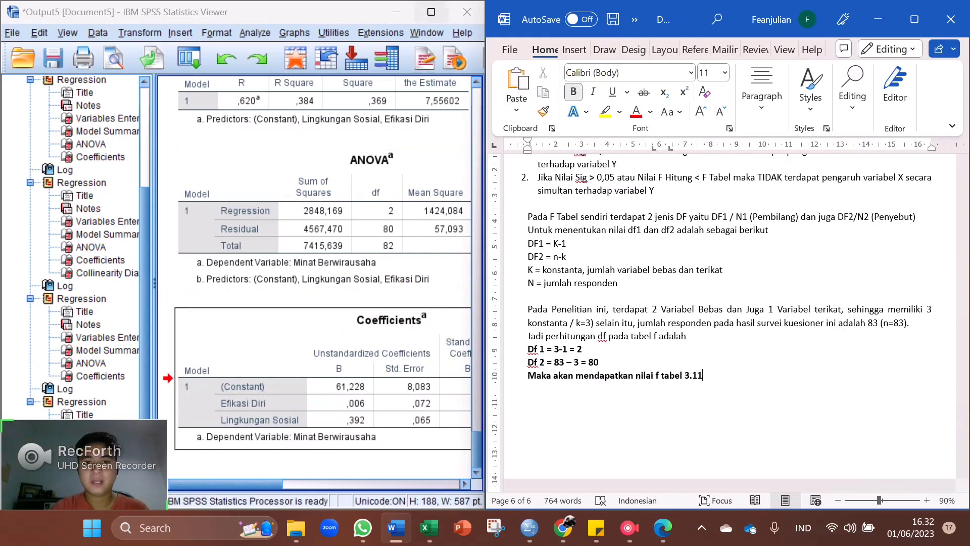
click(431, 12)
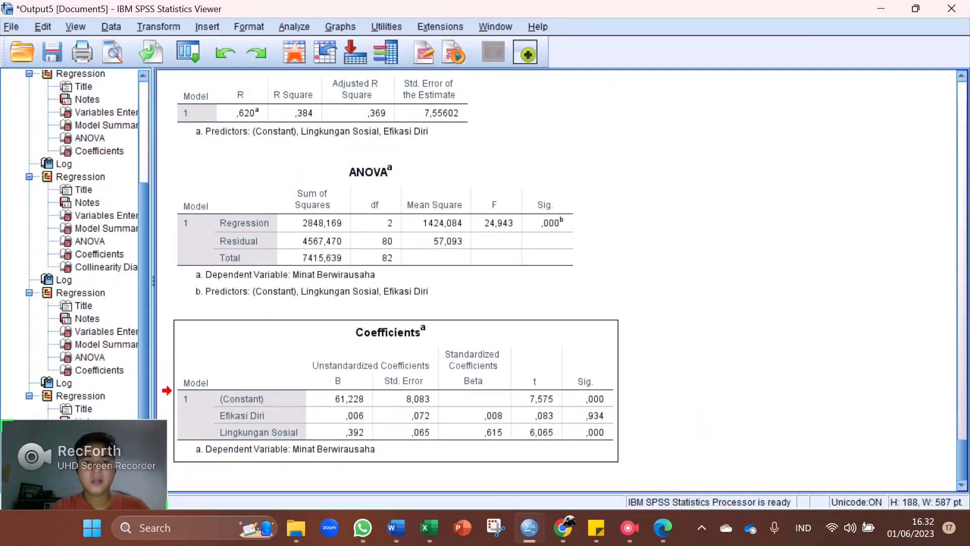
click(455, 222)
right_click(462, 218)
mouse_move(505, 265)
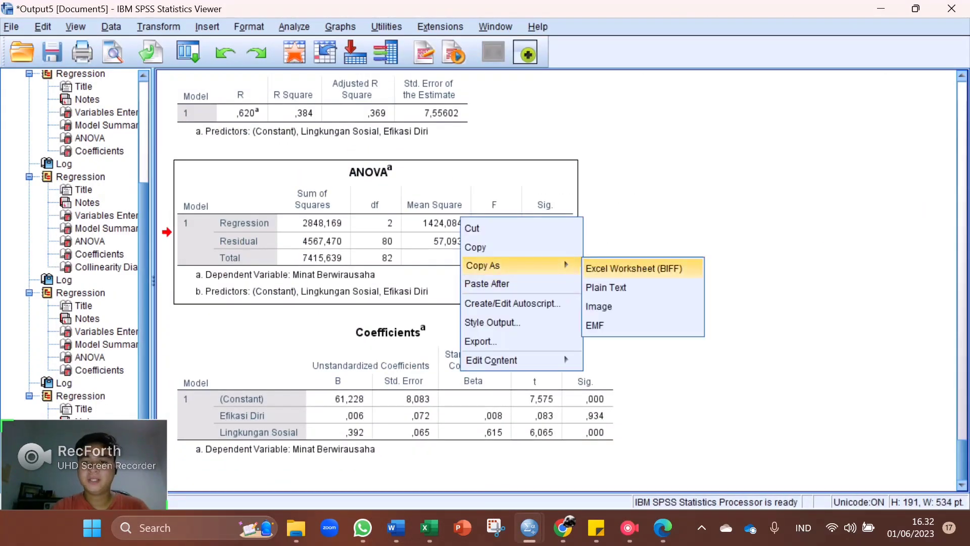
click(599, 306)
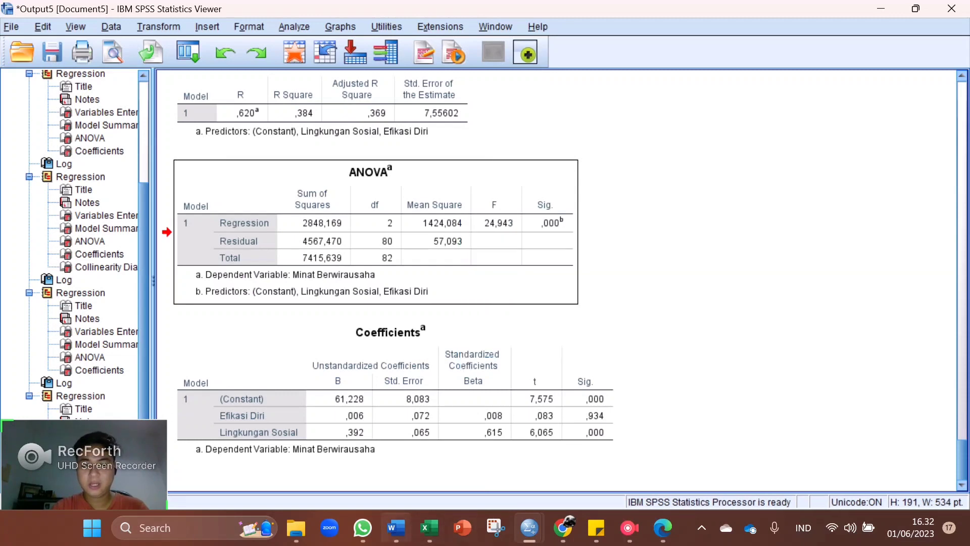
Switch to the Word notes and paste the ANOVA table as a picture below the F table value line.
click(395, 528)
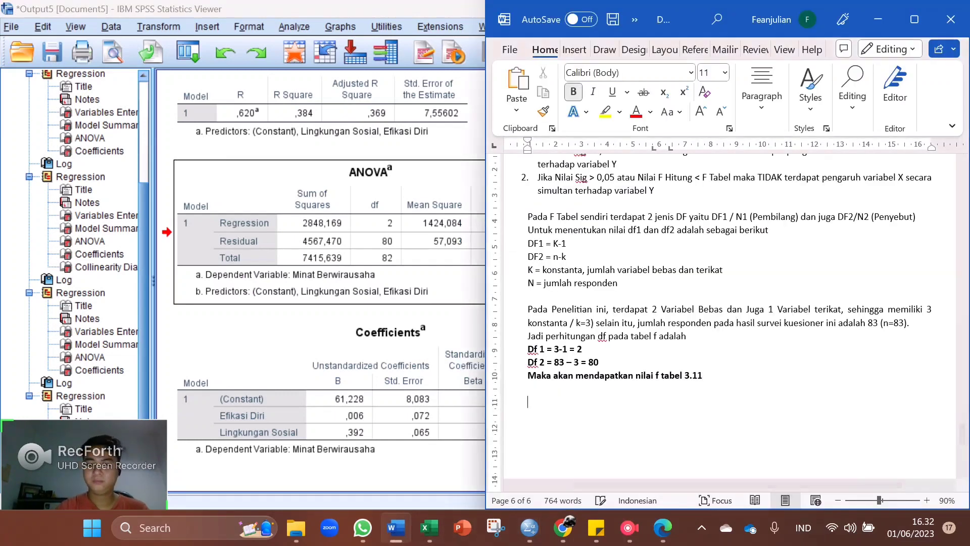
right_click(645, 420)
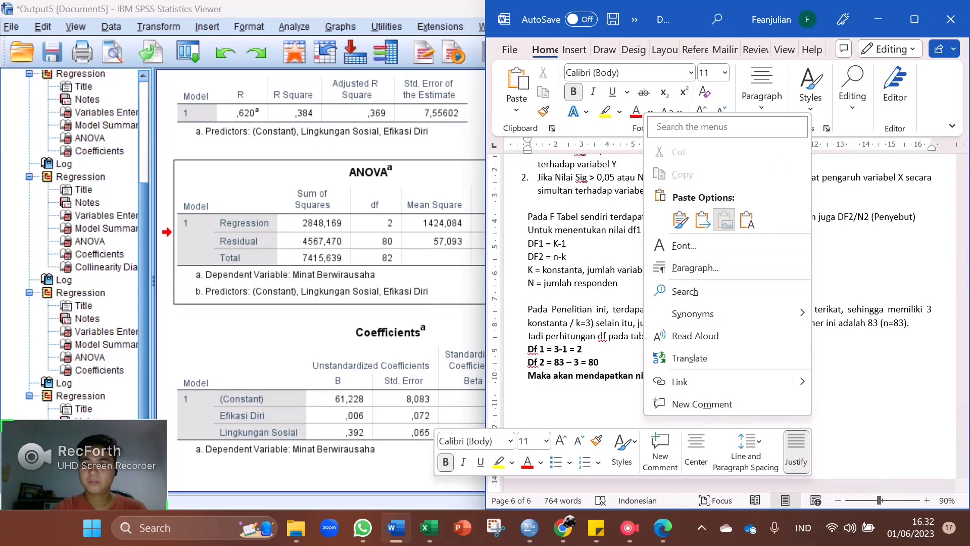
click(724, 219)
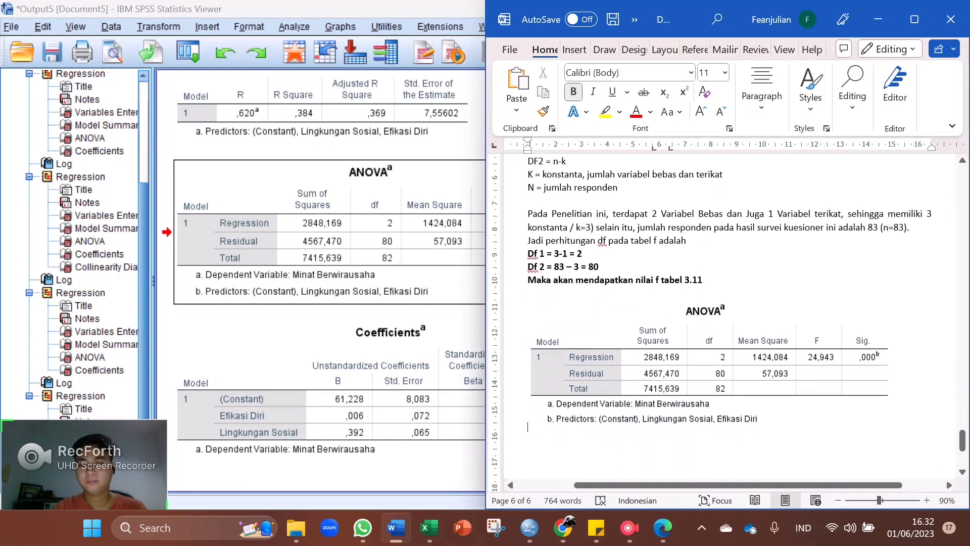
click(707, 364)
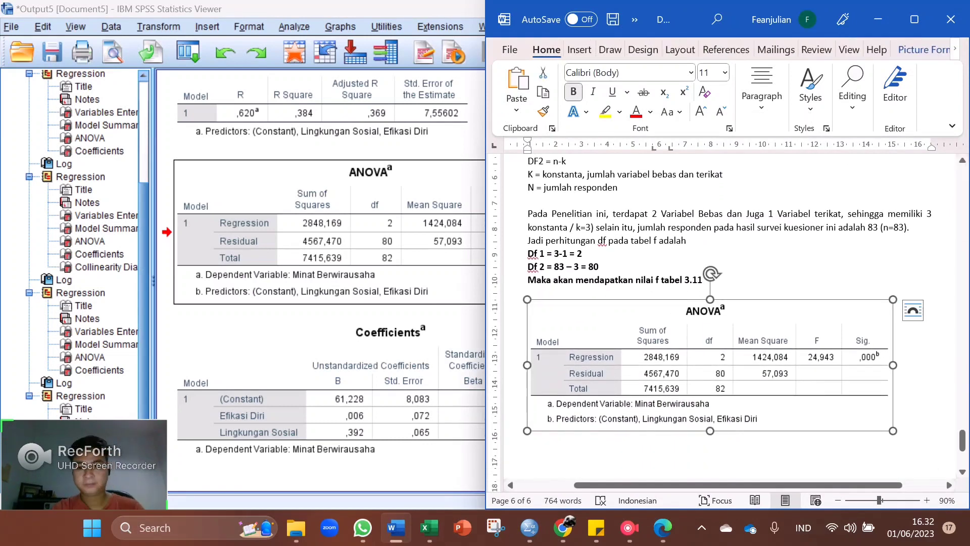
click(657, 455)
Review the UJI F decision rules and df calculations together with the pasted ANOVA table.
scroll(728, 324, down, 2)
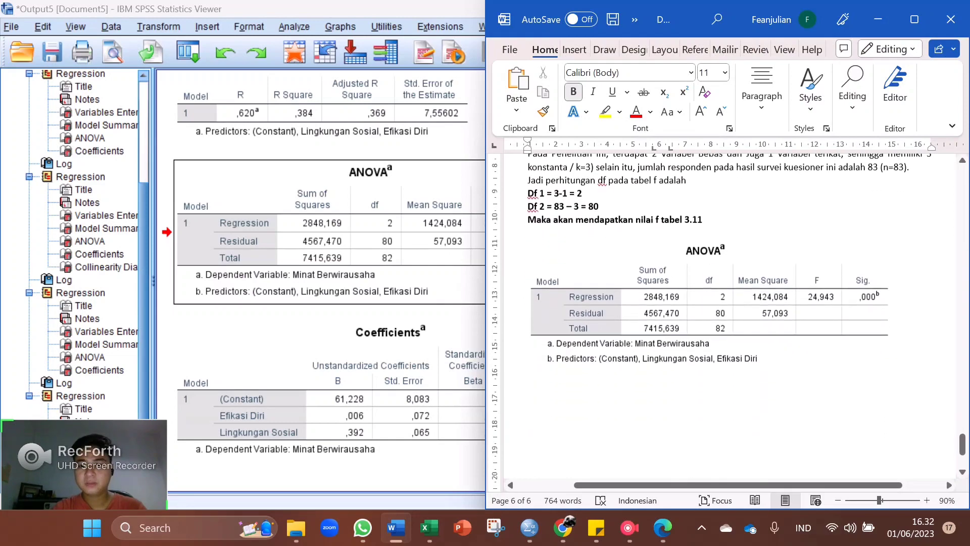
scroll(728, 323, up, 6)
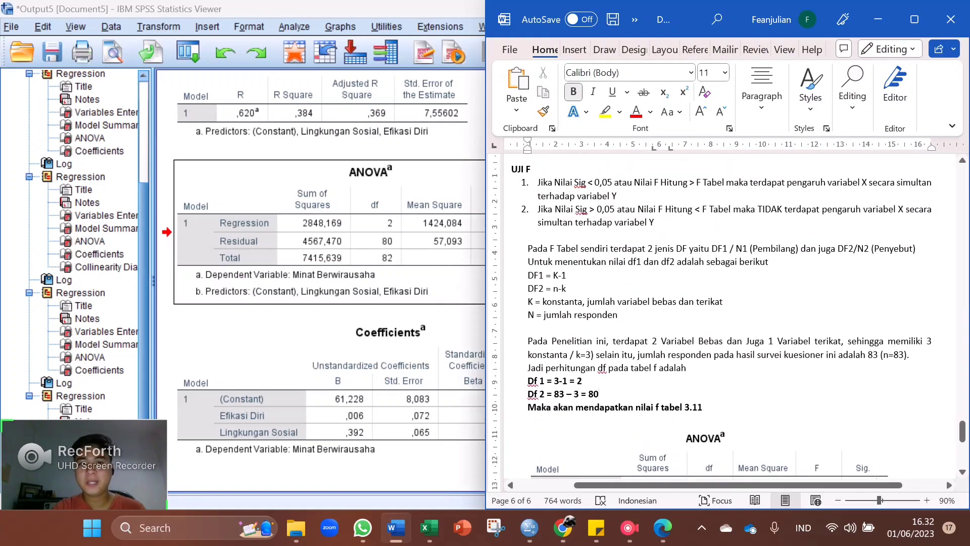
scroll(727, 323, down, 1)
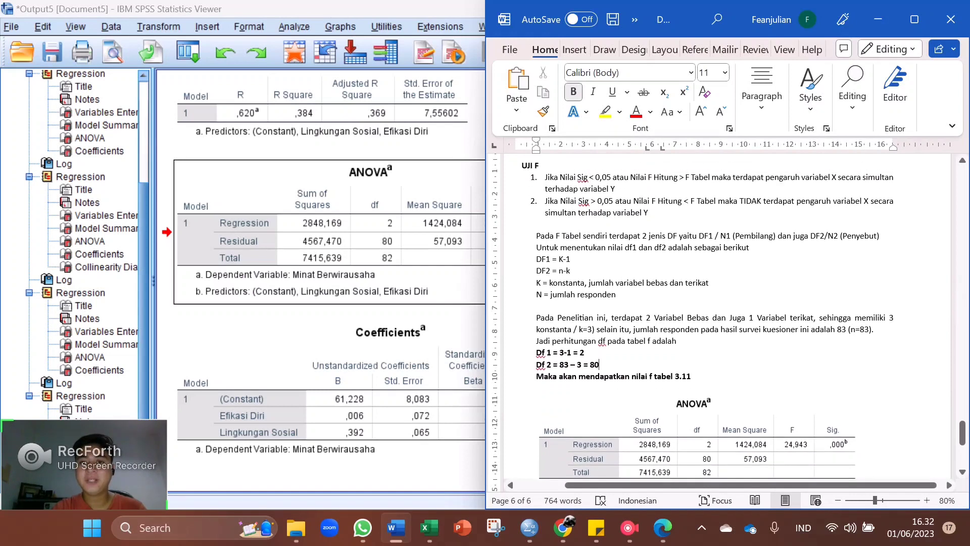
scroll(728, 323, down, 2)
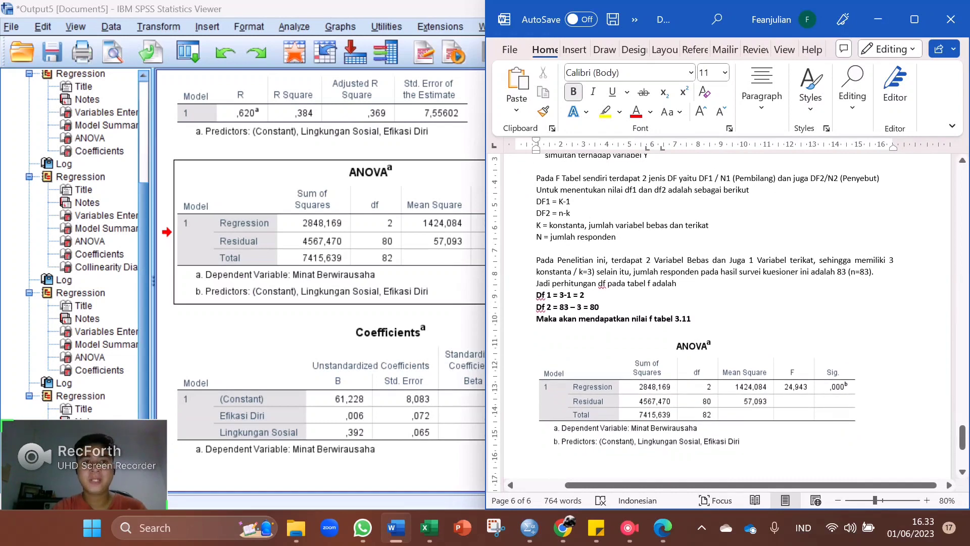
scroll(728, 324, down, 2)
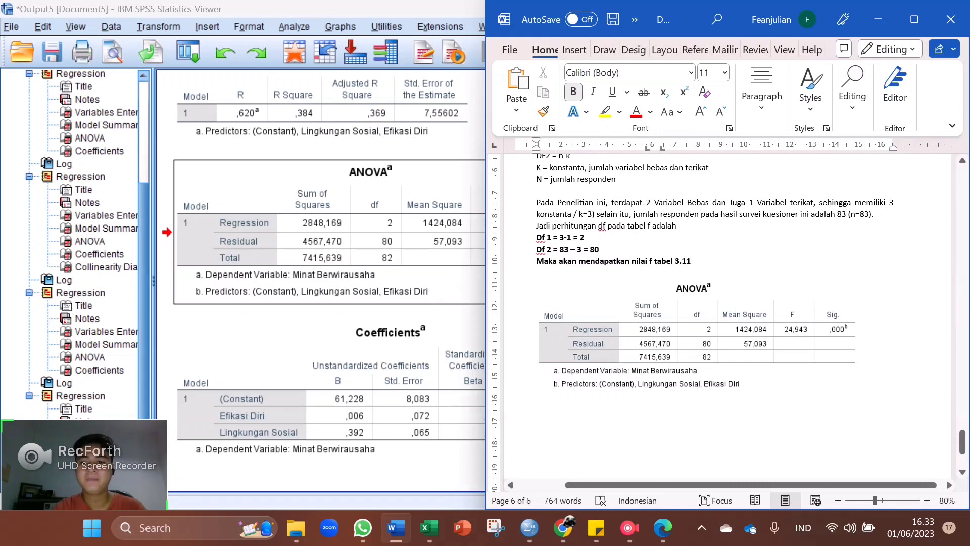
scroll(728, 324, down, 1)
click(697, 314)
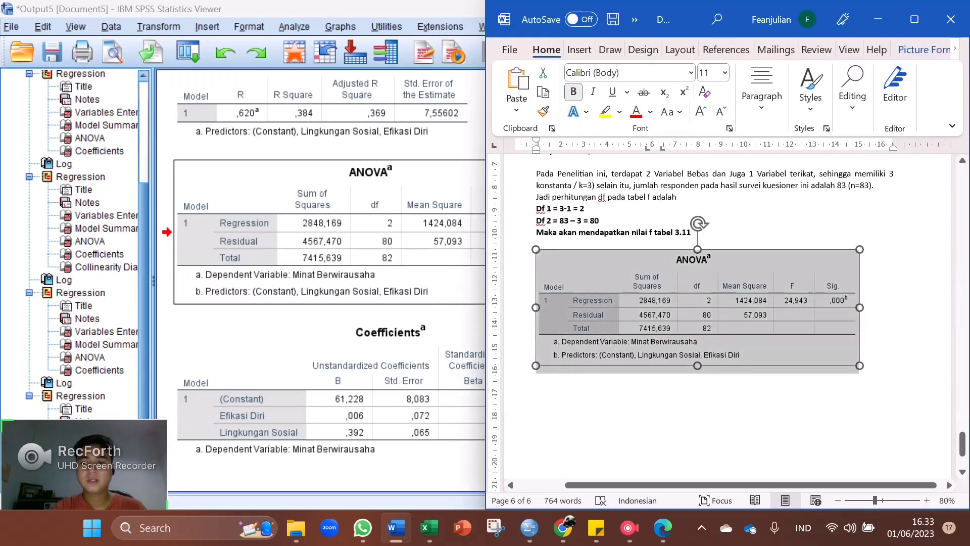
key(Escape)
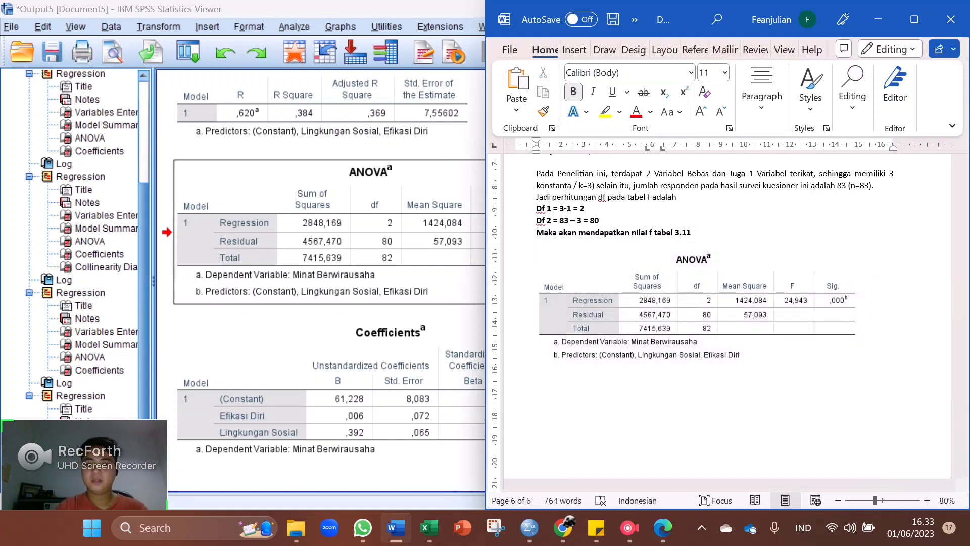
Write "Nilai F HITUNG = 24,943, jika dibandingkan nilai f tabel maka lebih besar nilai f hitung yaitu" below the ANOVA table.
text(Nilai F )
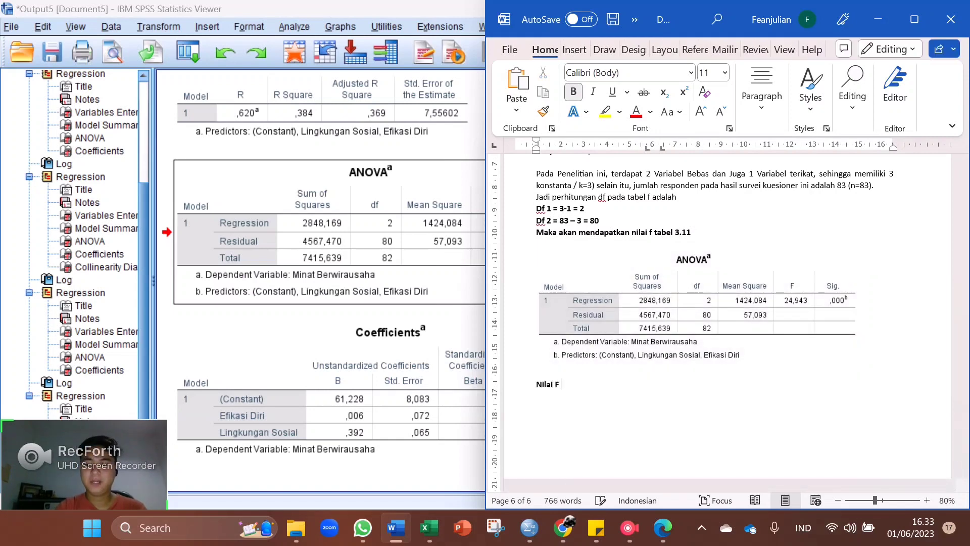
text(HITUNG )
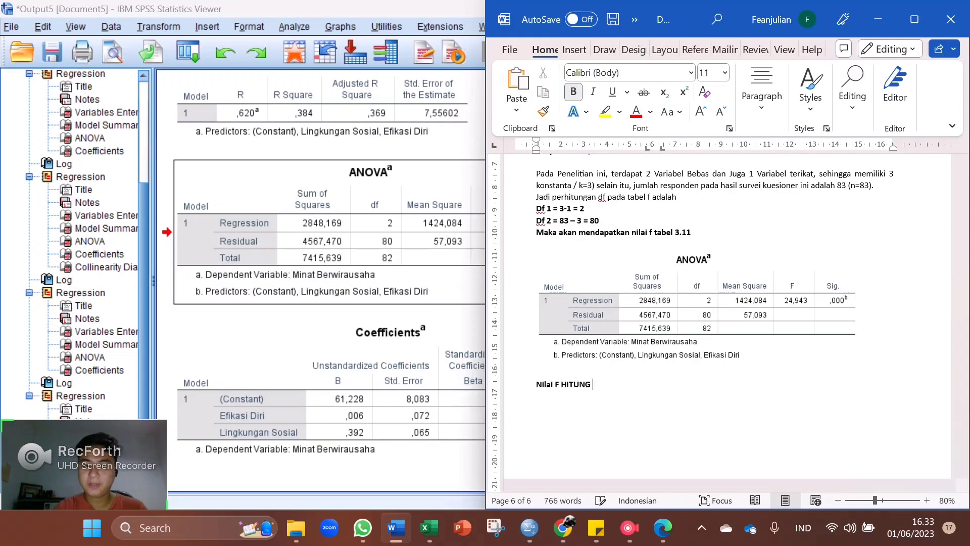
text(= 24)
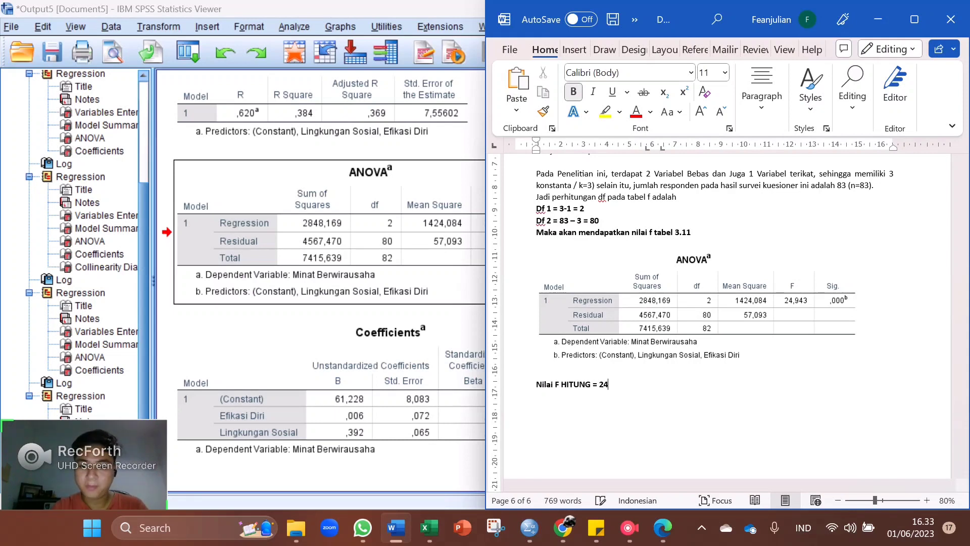
text(,94)
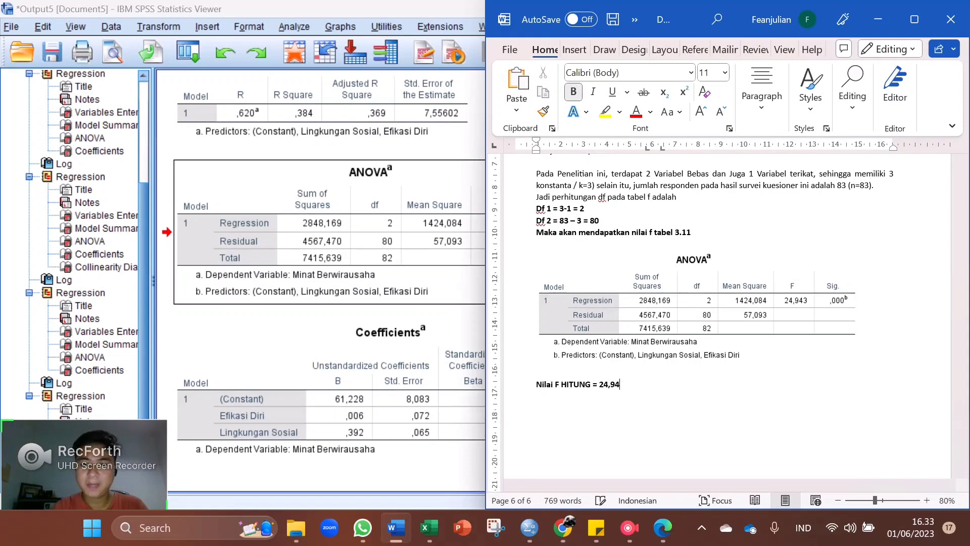
text(3, jika)
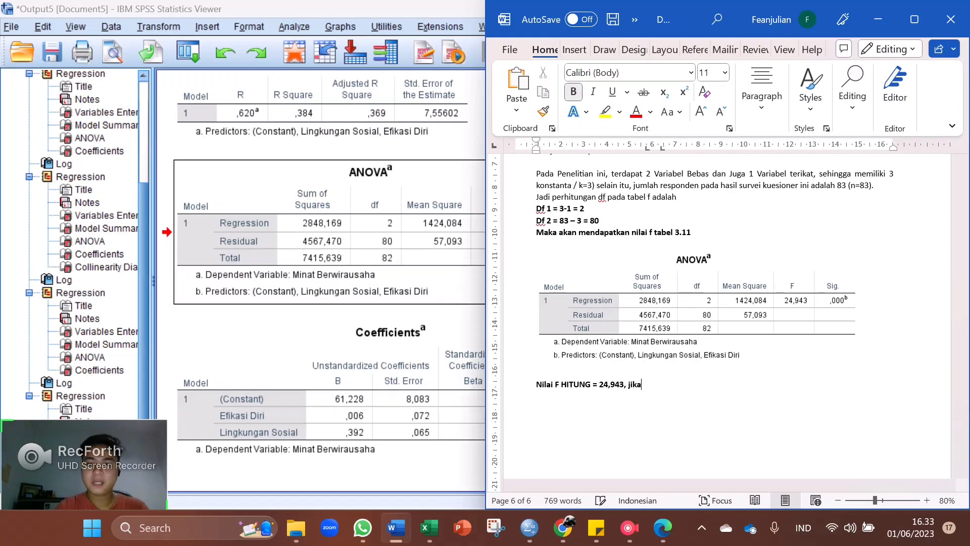
text( dibandingk)
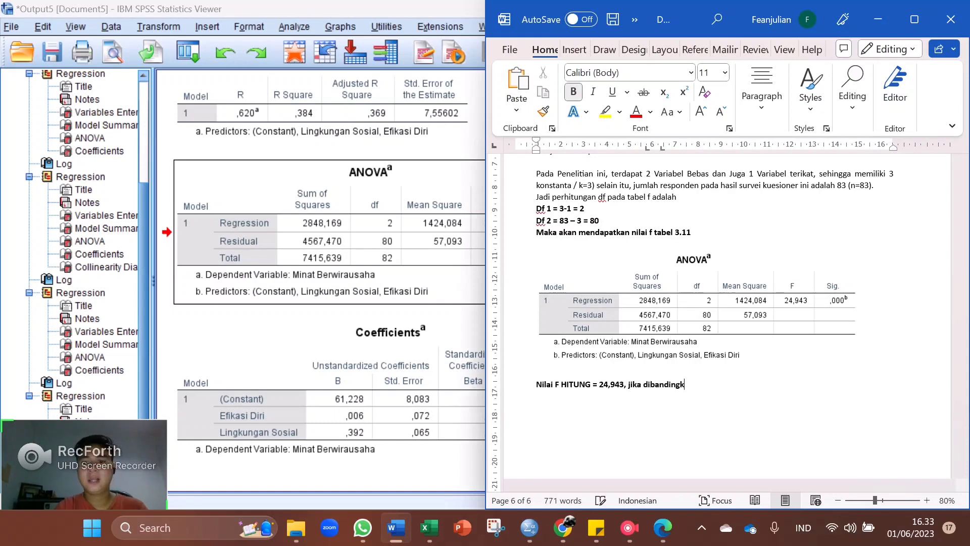
text(an nilai f)
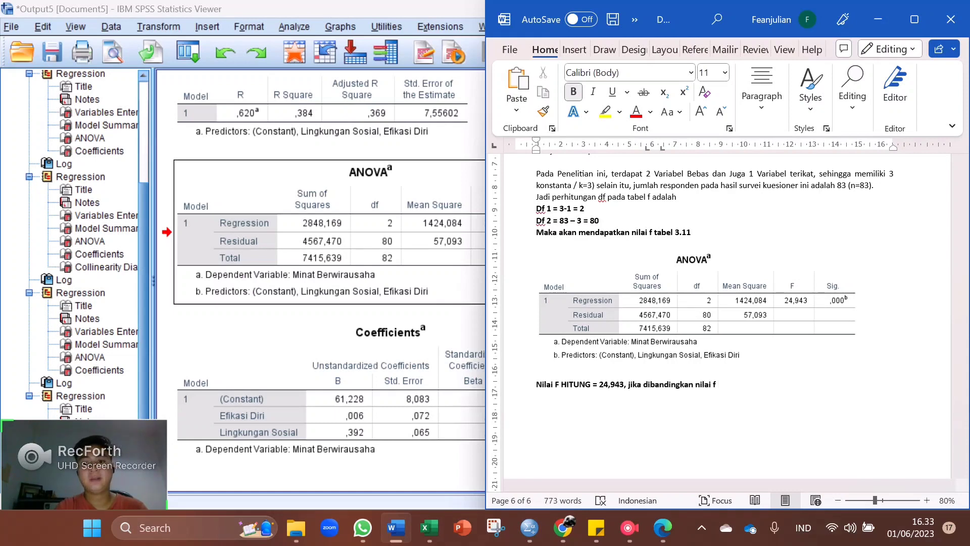
text( tabel maka lebih besar nilai f)
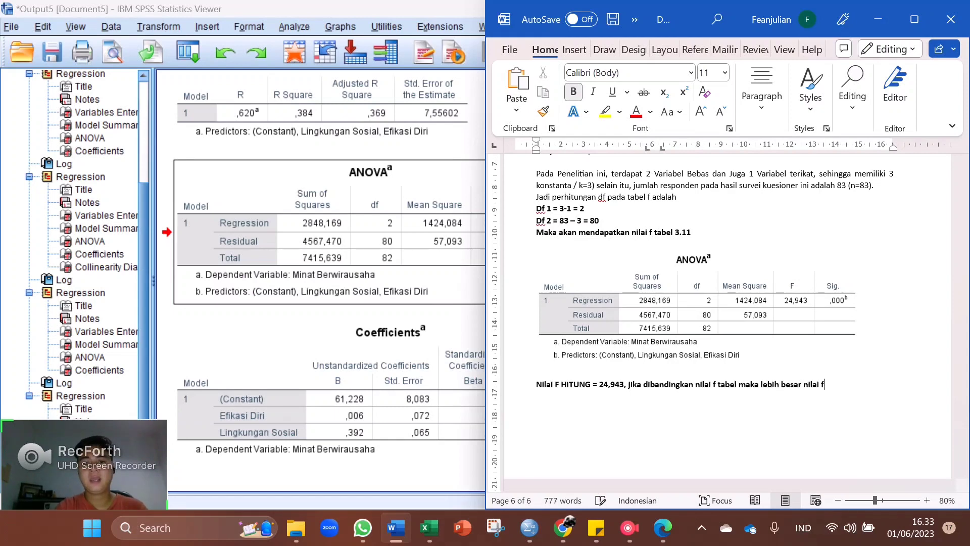
text( hitung yaitu)
Complete the F comparison sentence with "24,943 > 3,11", with spaces around the greater-than sign.
key(Return)
text(23)
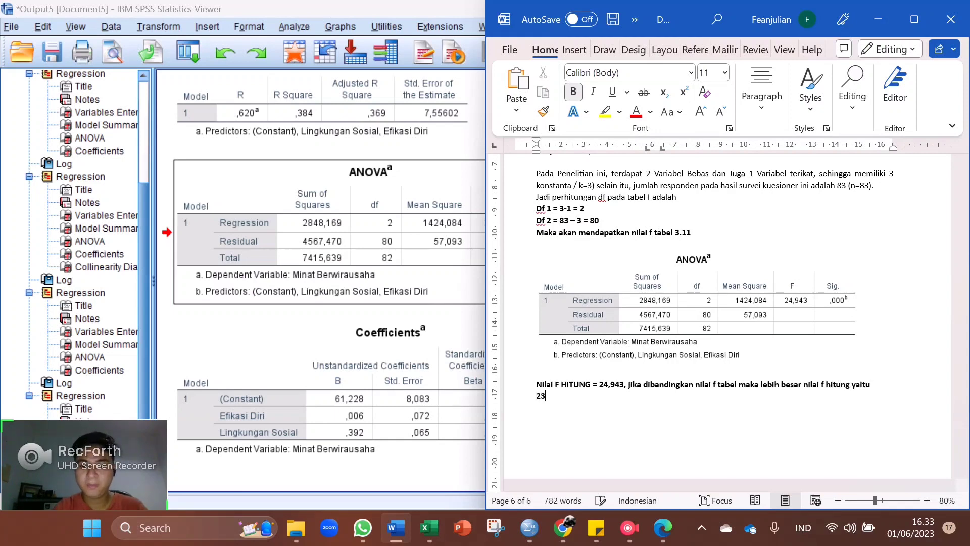
key(BackSpace)
text(4,94)
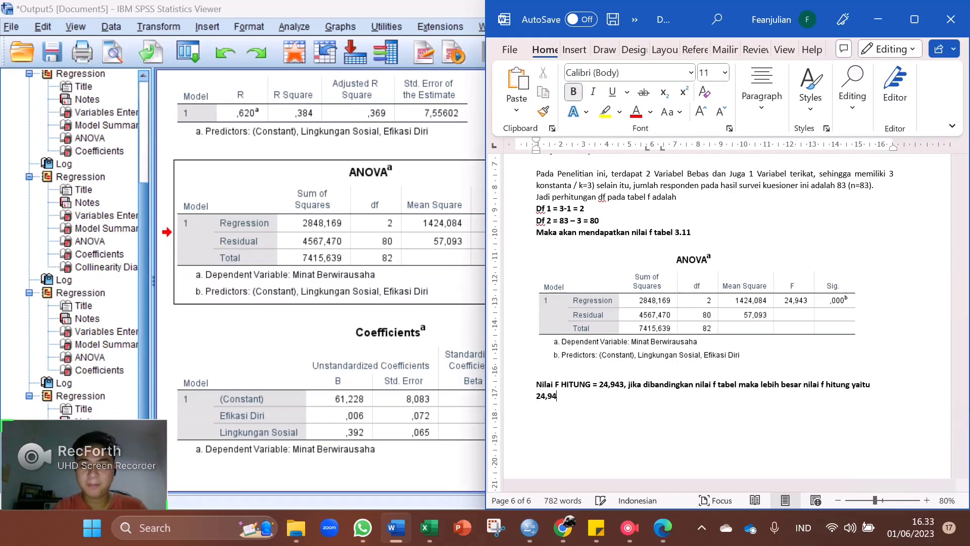
text(3 > 3)
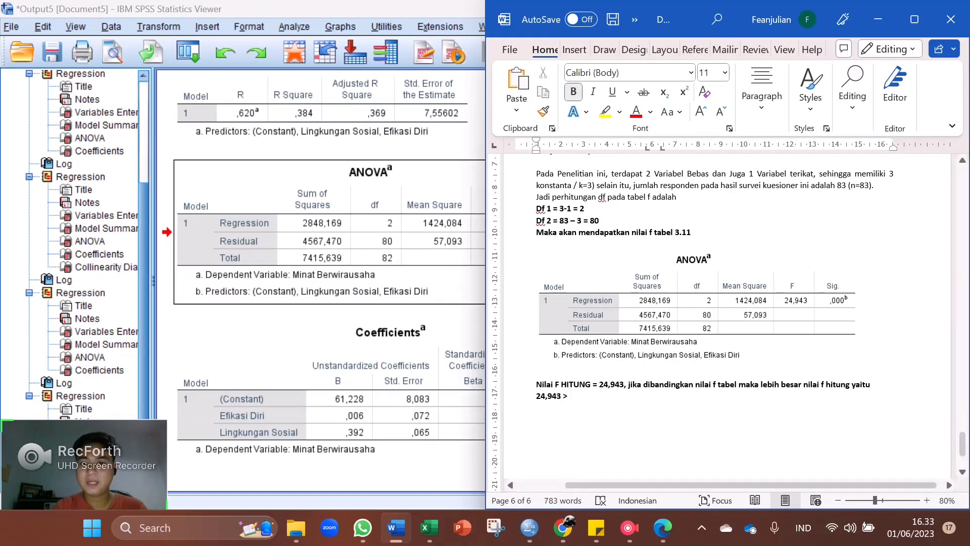
text(,11)
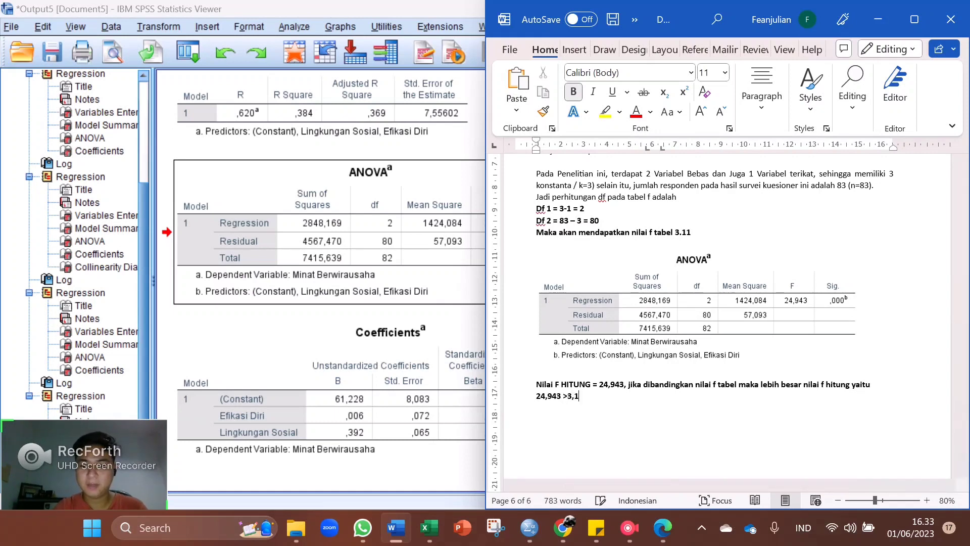
key(Left)
key(Left)
key(Left)
key(Left)
key(Right)
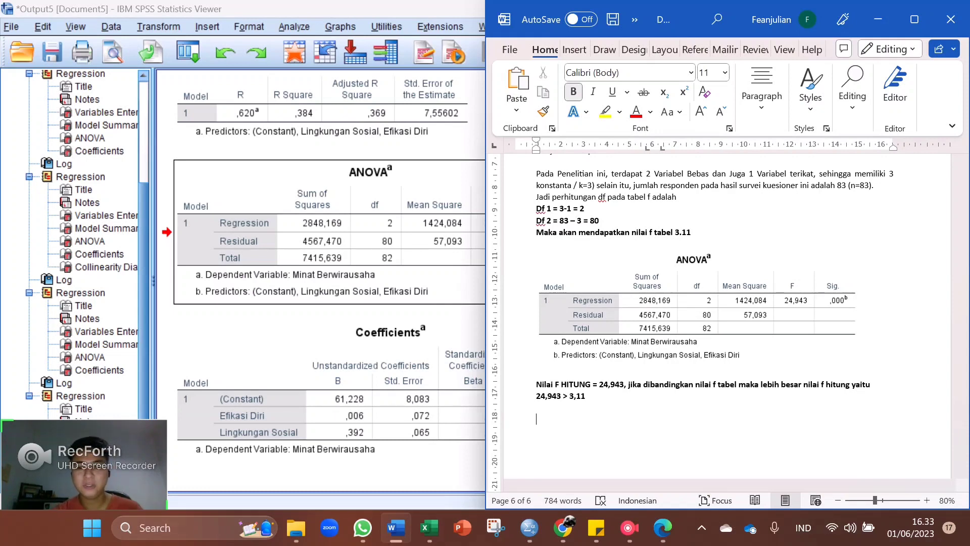
Add a separate line "Nilai sig 0,000, maka nilai sig lebih kecil dari 0,05" below the F comparison.
text(N)
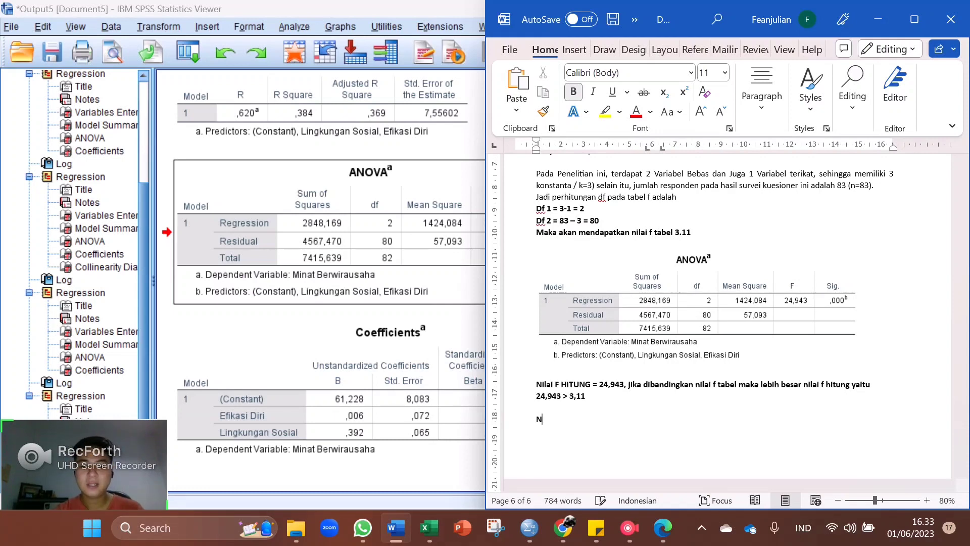
text(ilai sig 0,000)
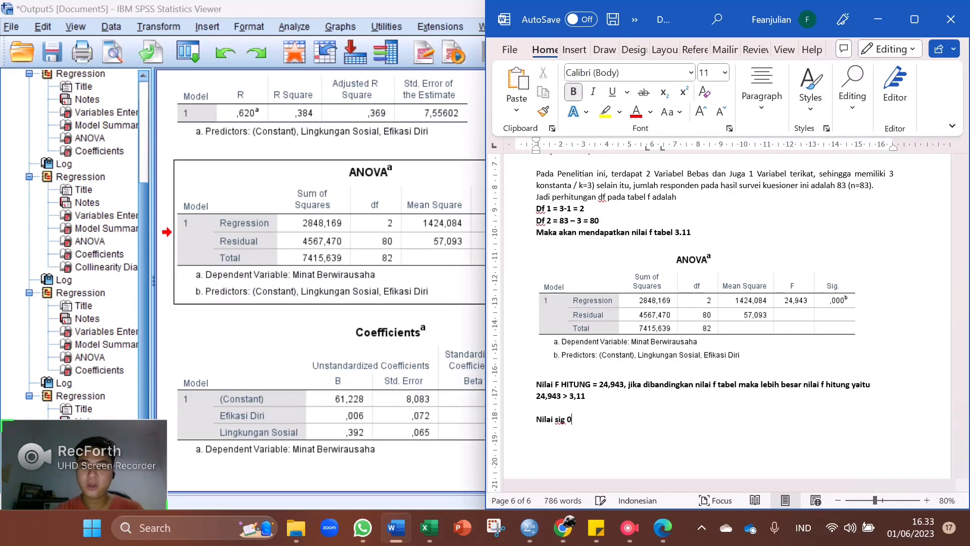
text(maka)
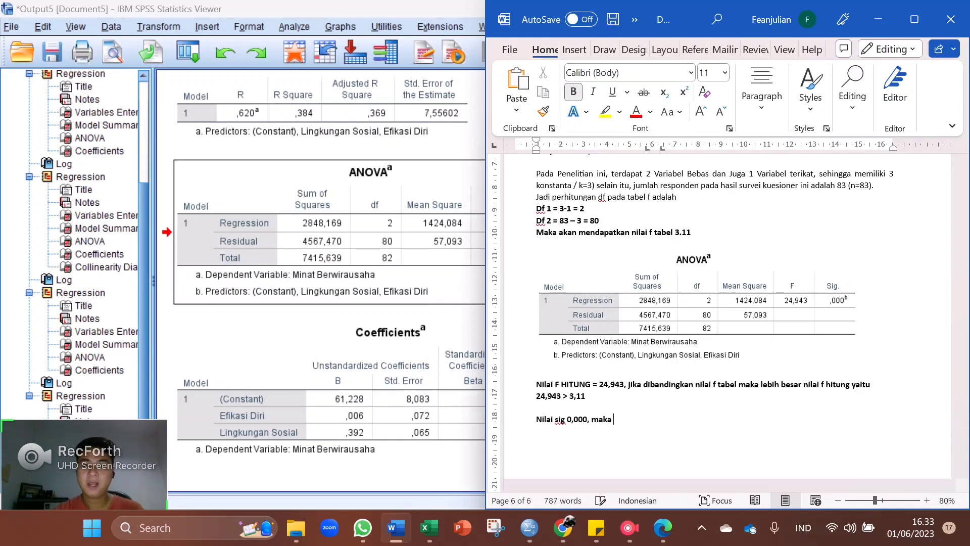
text( nilai sig)
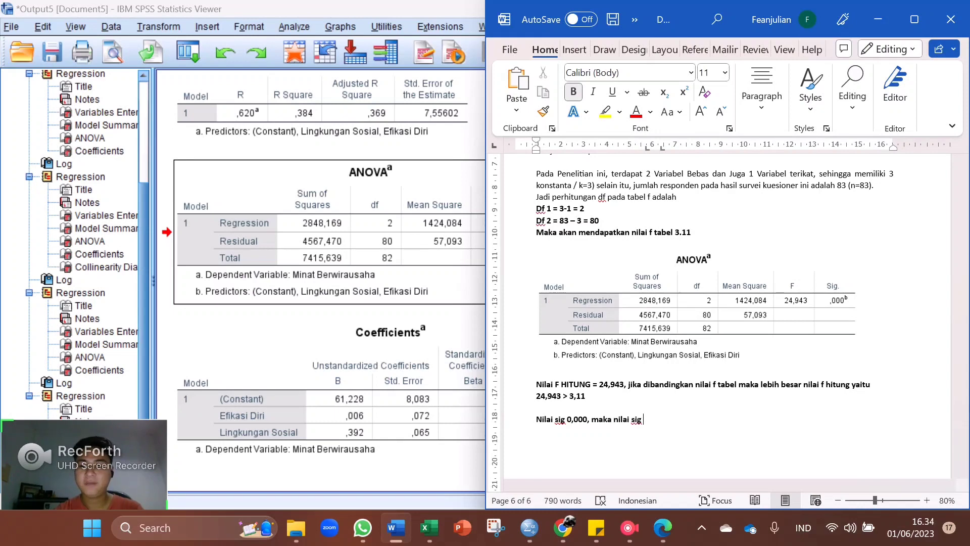
text( lebih l)
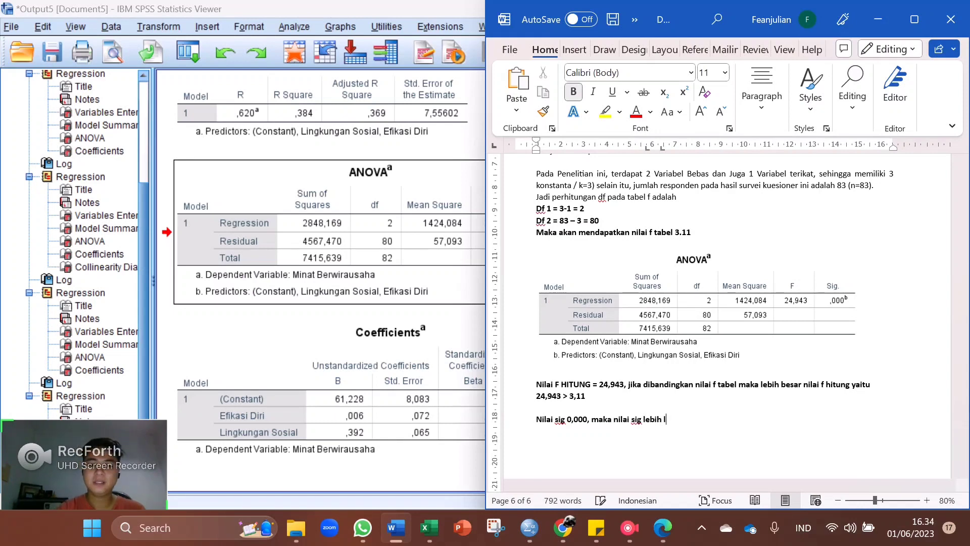
key(BackSpace)
text(kecil dari 0,)
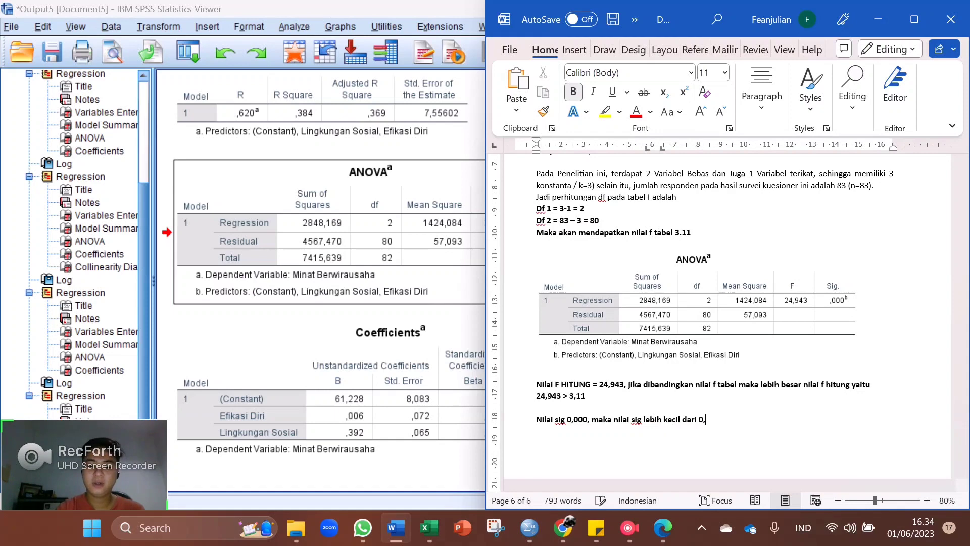
text(05)
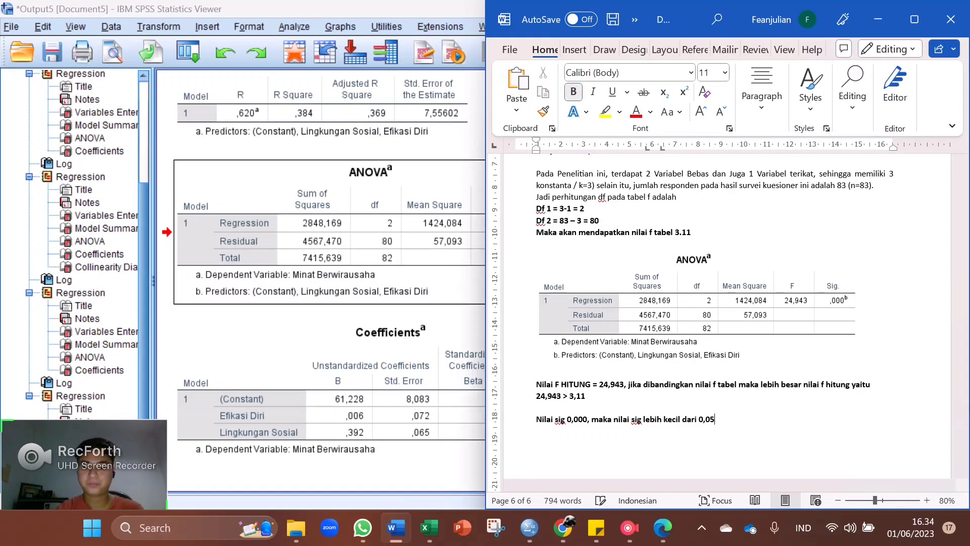
End the sig sentence below the ANOVA table with a period and add blank lines beneath it.
text(.)
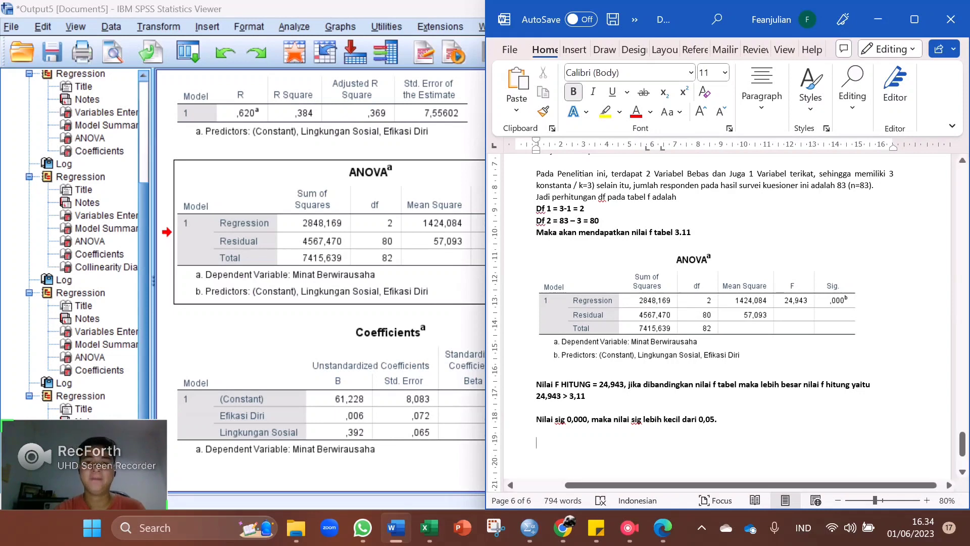
scroll(728, 283, down, 2)
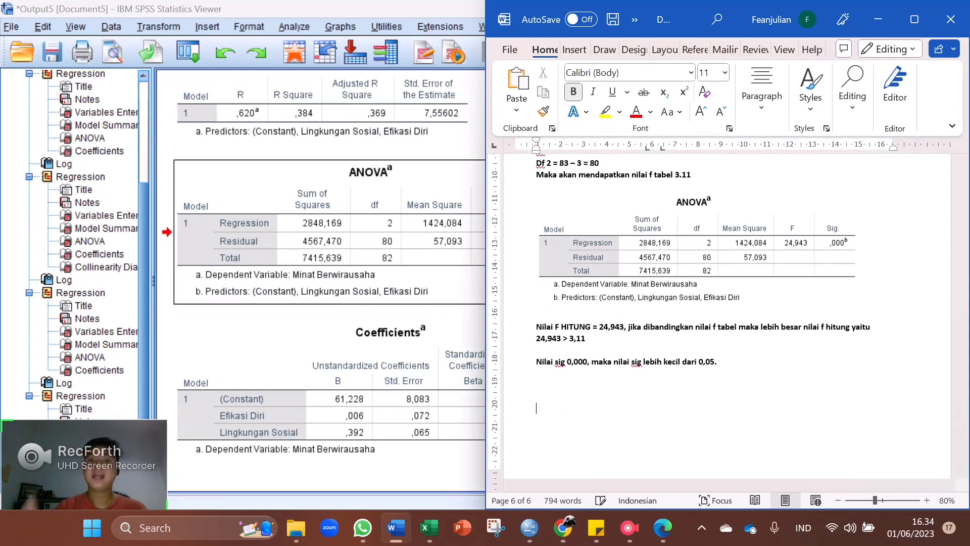
key(Return)
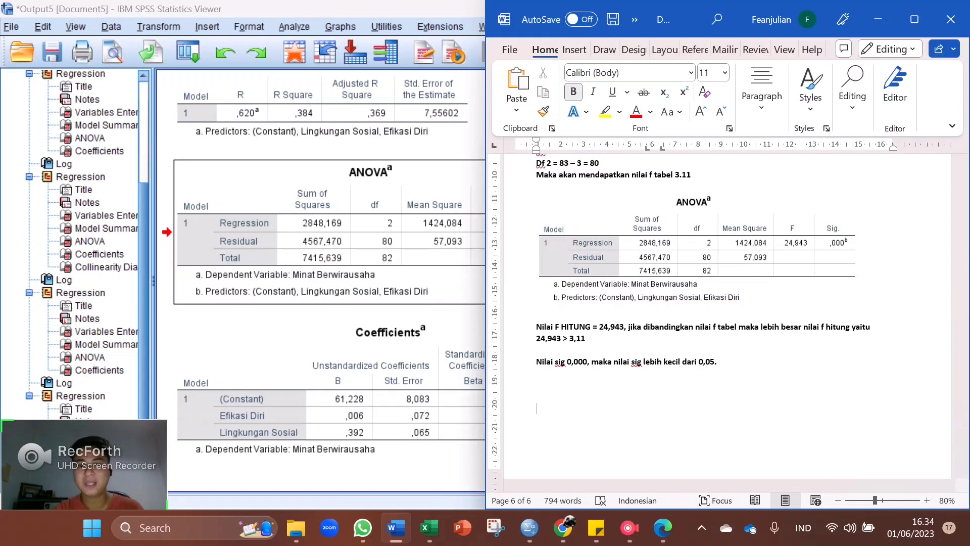
Switch to the SPSS output and select the Model Summary table above the ANOVA table.
click(393, 379)
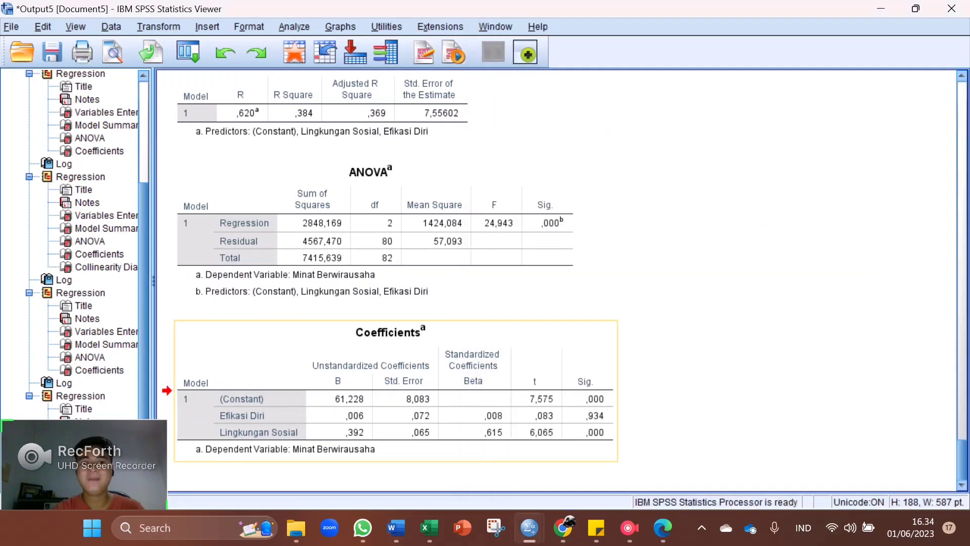
scroll(393, 379, up, 3)
click(324, 235)
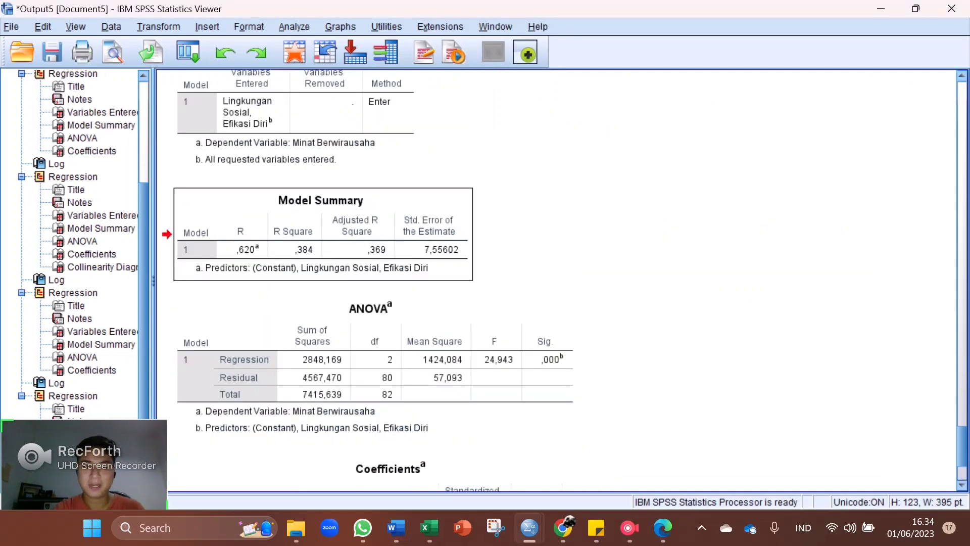
Try to copy the Model Summary table as an image and paste it below the sig sentence in Word.
right_click(408, 220)
mouse_move(465, 268)
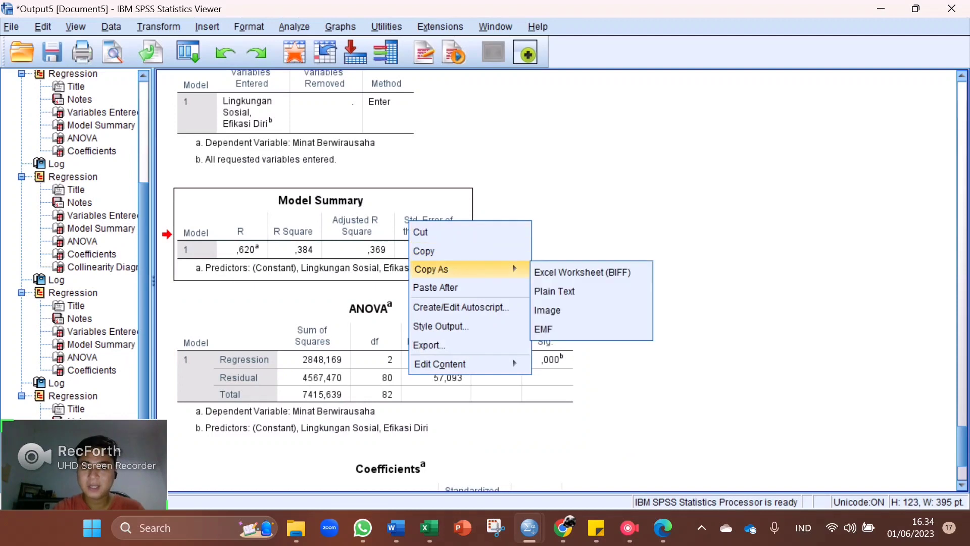
click(586, 310)
key(alt+Tab)
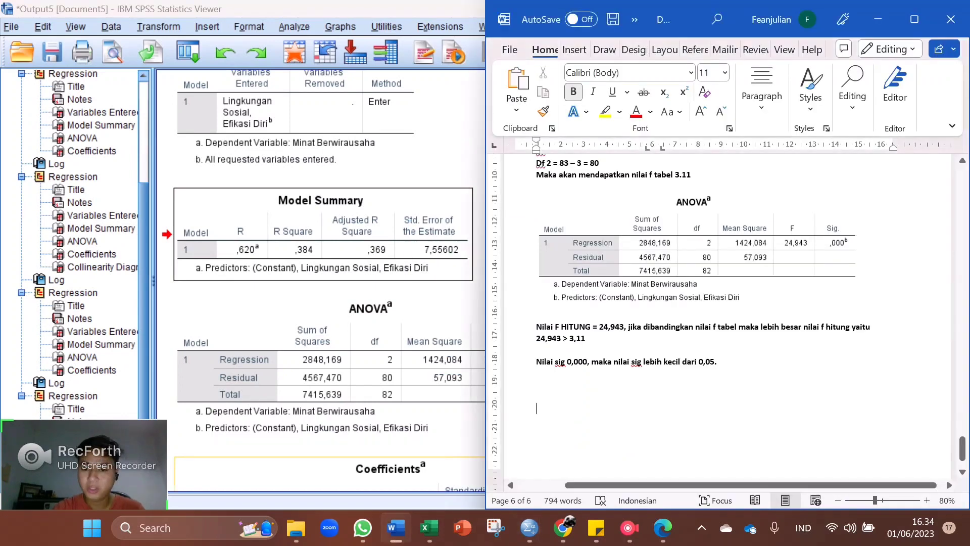
key(ctrl+v)
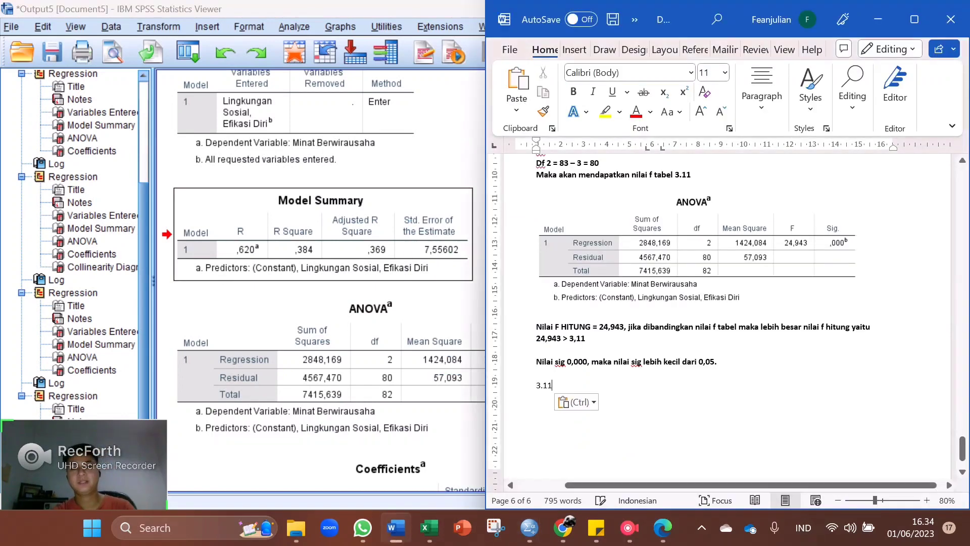
key(ctrl+z)
Copy the SPSS Model Summary table as an image and paste it as a picture below the sig sentence in Word.
right_click(419, 246)
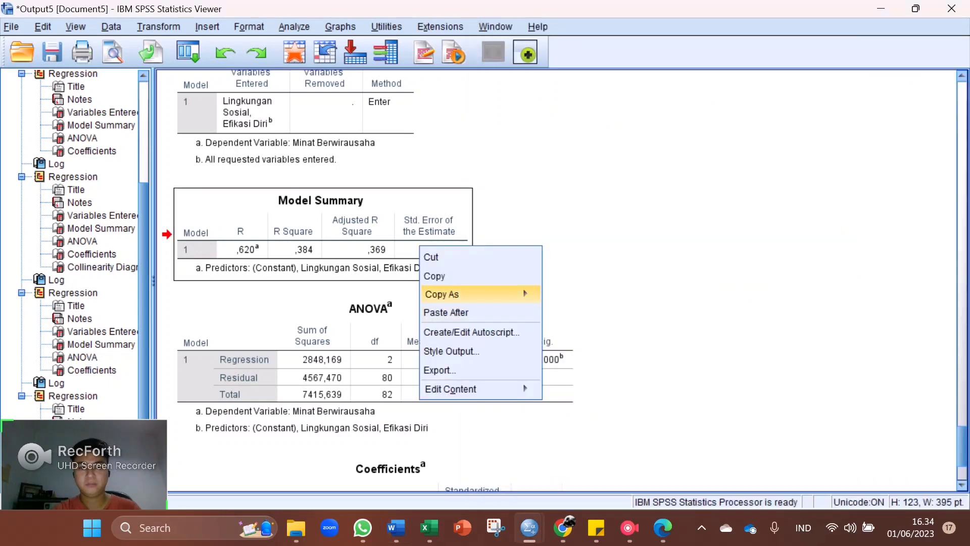
mouse_move(475, 294)
click(602, 334)
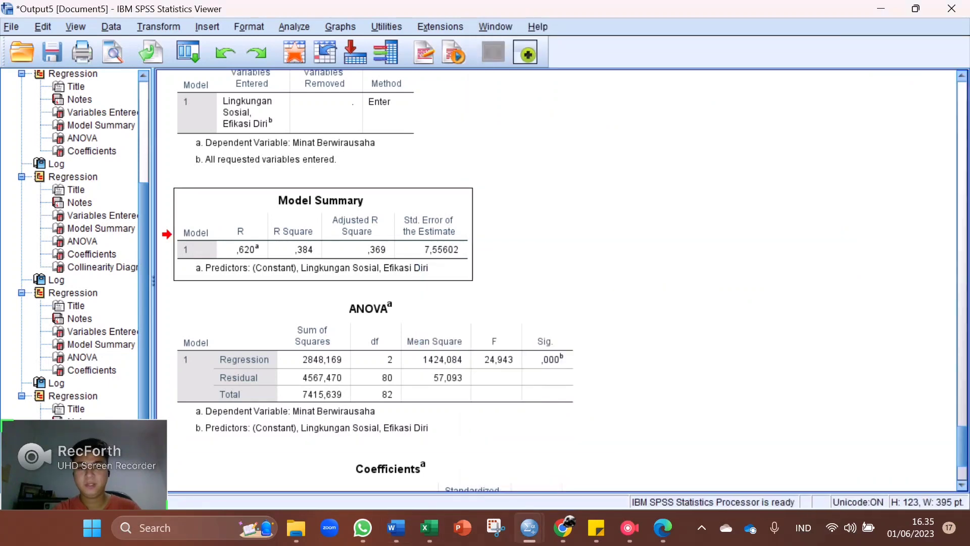
click(396, 528)
right_click(633, 414)
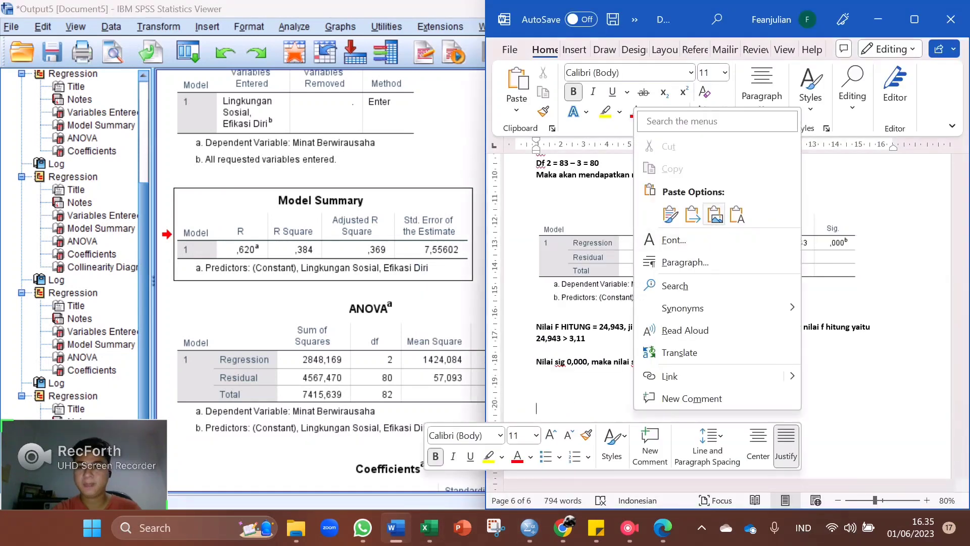
click(715, 215)
Remove the blank line between "24,943 > 3,11" and the sig sentence, and select the Model Summary picture.
scroll(715, 283, down, 3)
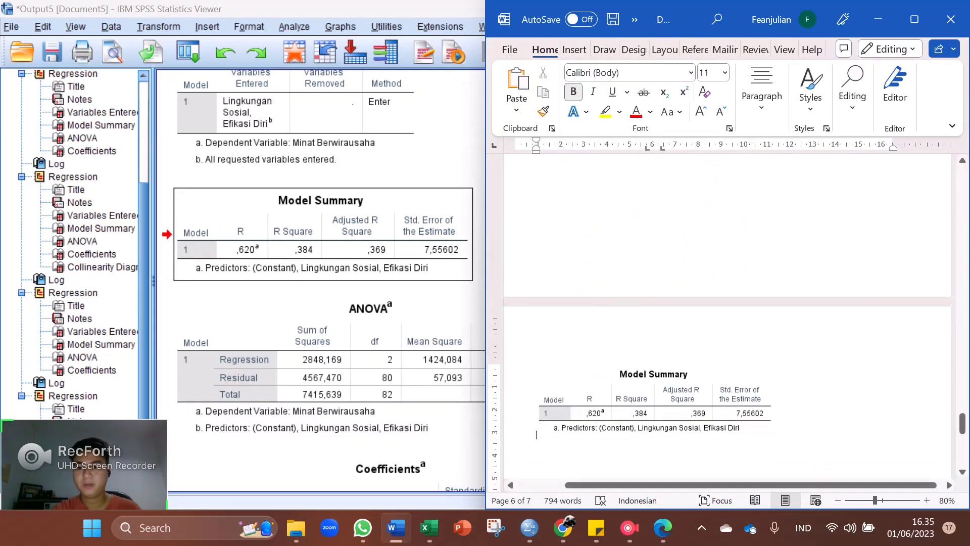
scroll(727, 313, down, 5)
click(537, 235)
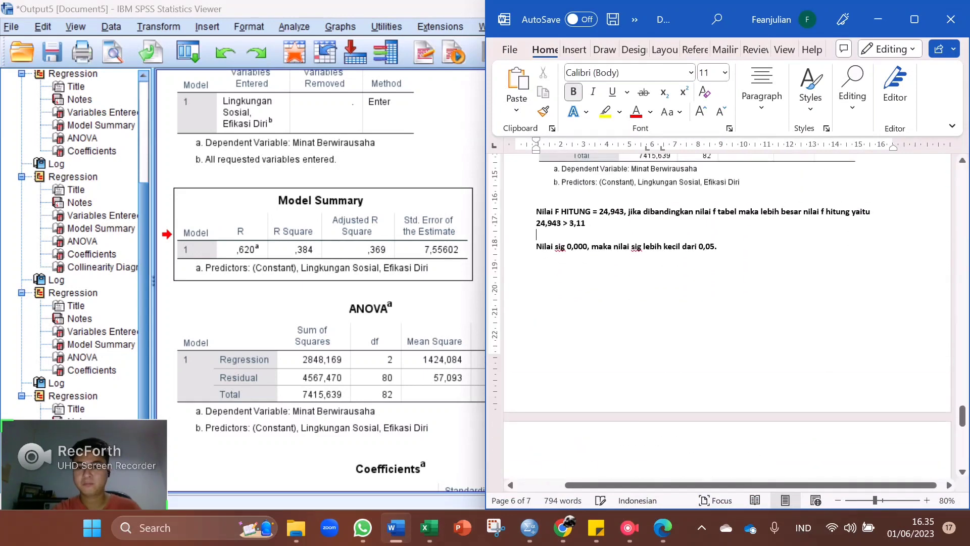
key(Return)
key(BackSpace)
key(BackSpace)
click(656, 369)
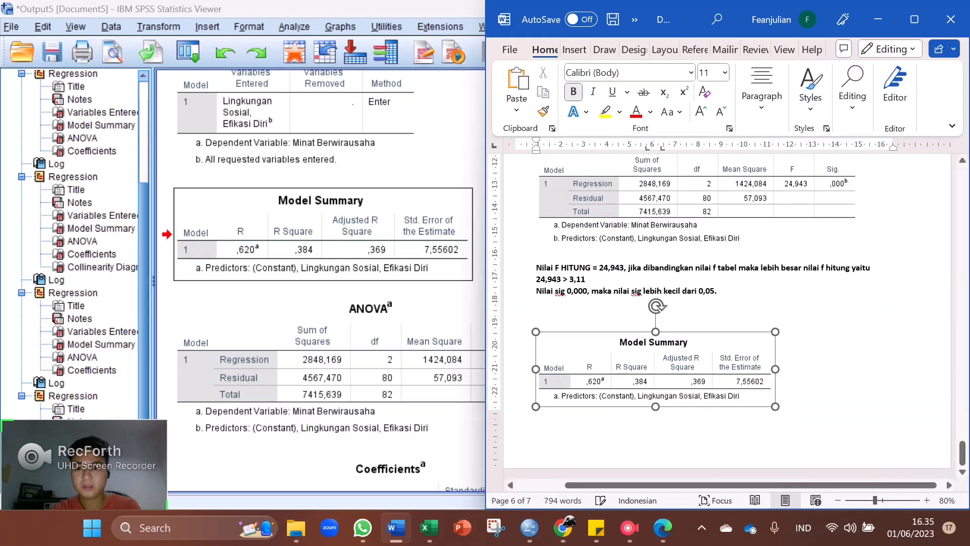
Insert a page break after the sig sentence to move the Model Summary picture onto a new page.
click(538, 302)
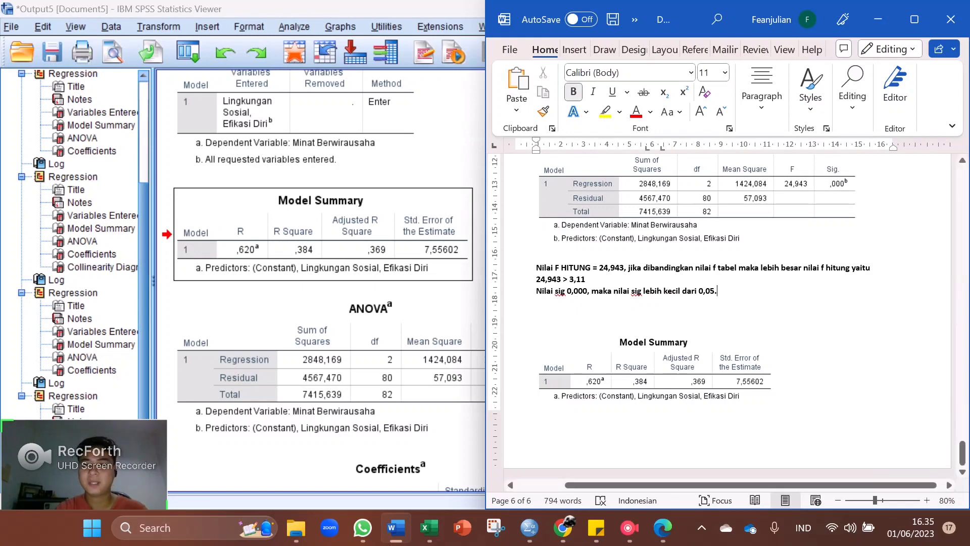
key(ctrl+Return)
scroll(727, 314, down, 8)
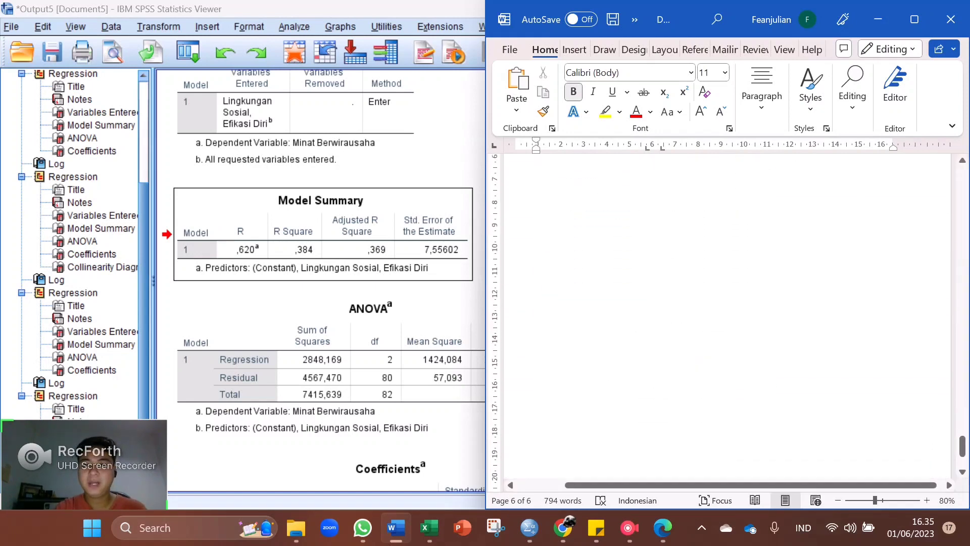
scroll(727, 313, up, 5)
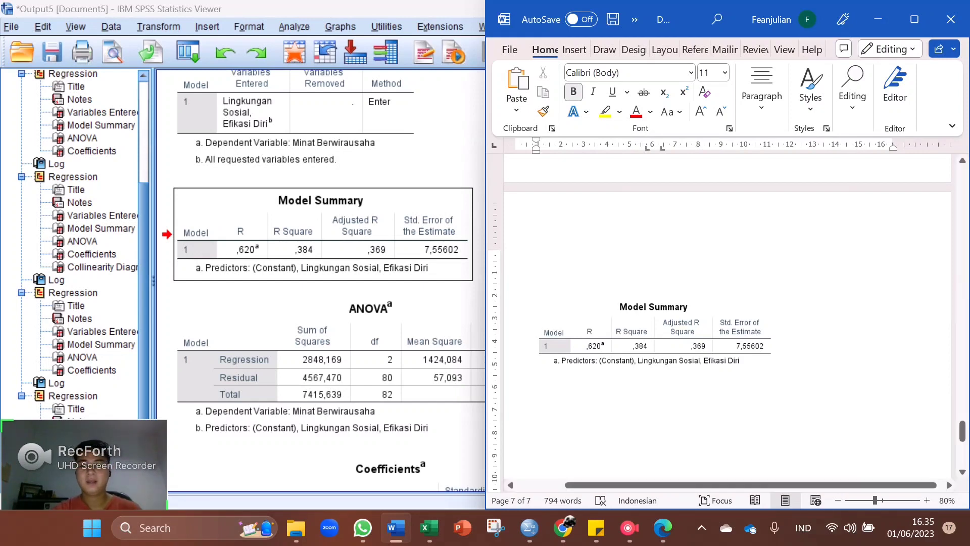
Start a new line below the Model Summary picture with the words "R square adalah".
key(Return)
key(Return)
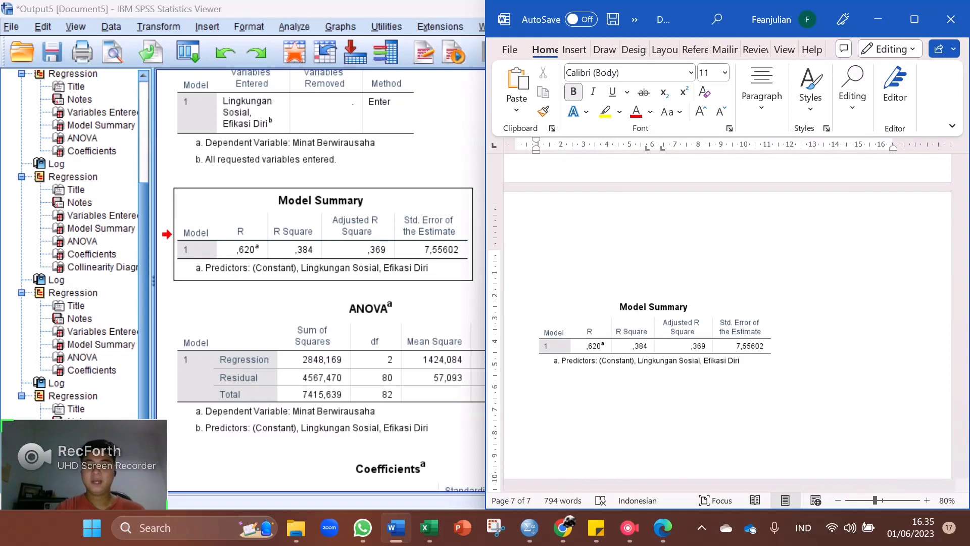
text(RE)
key(BackSpace)
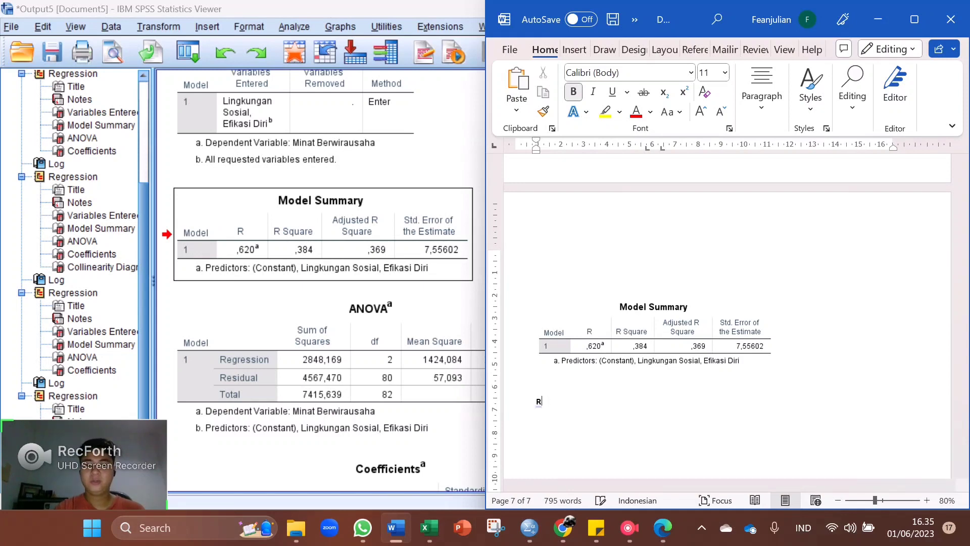
text(square )
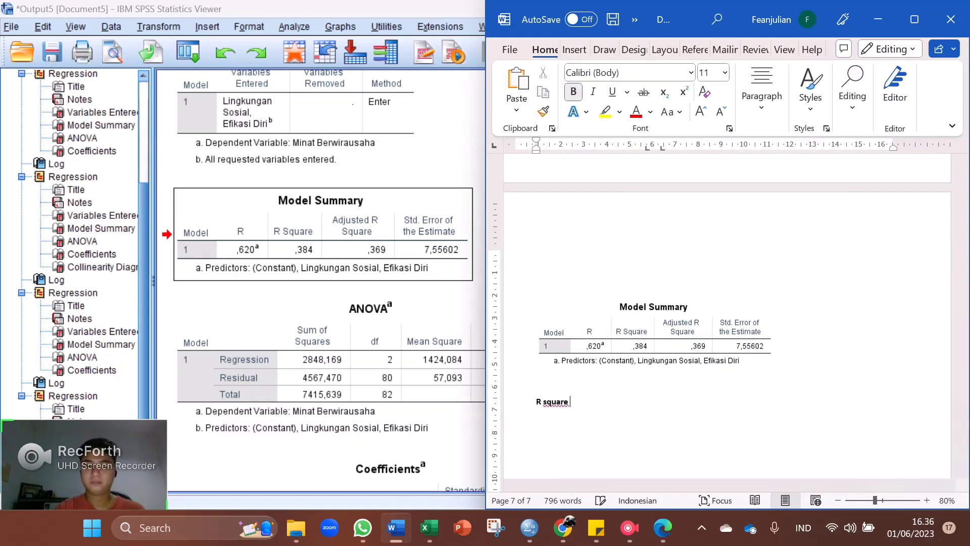
text(adalah)
key(BackSpace)
key(BackSpace)
key(BackSpace)
text(alah )
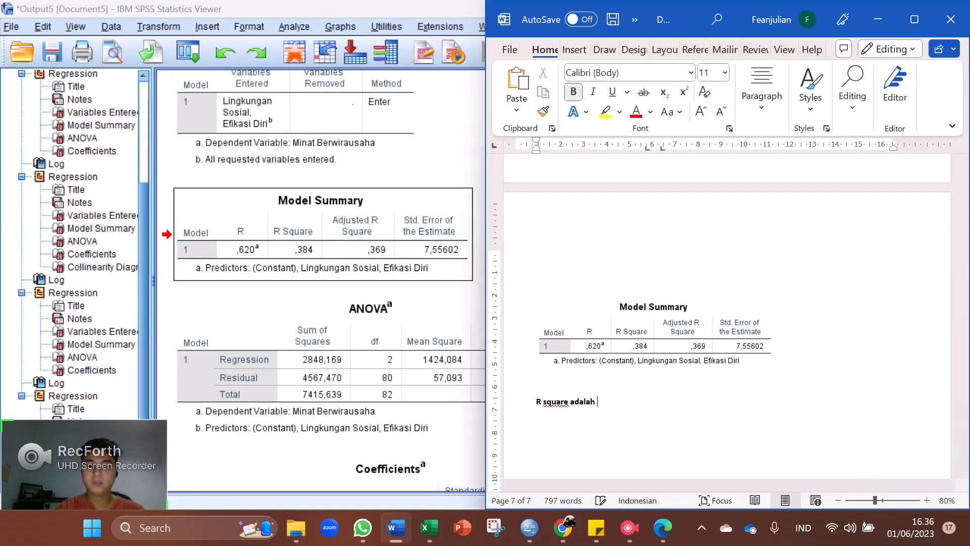
Complete the R square definition with "besarnya pengaruh variable x terhadap y secara simultan" and start a new line.
text(jumlah pe)
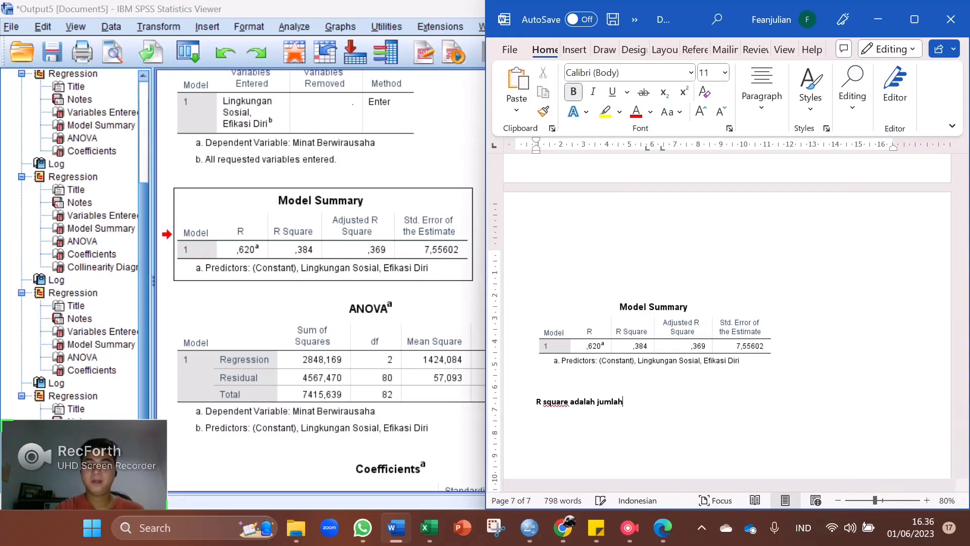
key(BackSpace)
key(BackSpace)
key(BackSpace)
key(BackSpace)
key(BackSpace)
key(BackSpace)
key(BackSpace)
key(BackSpace)
key(BackSpace)
text(besarnya pengaruh variab)
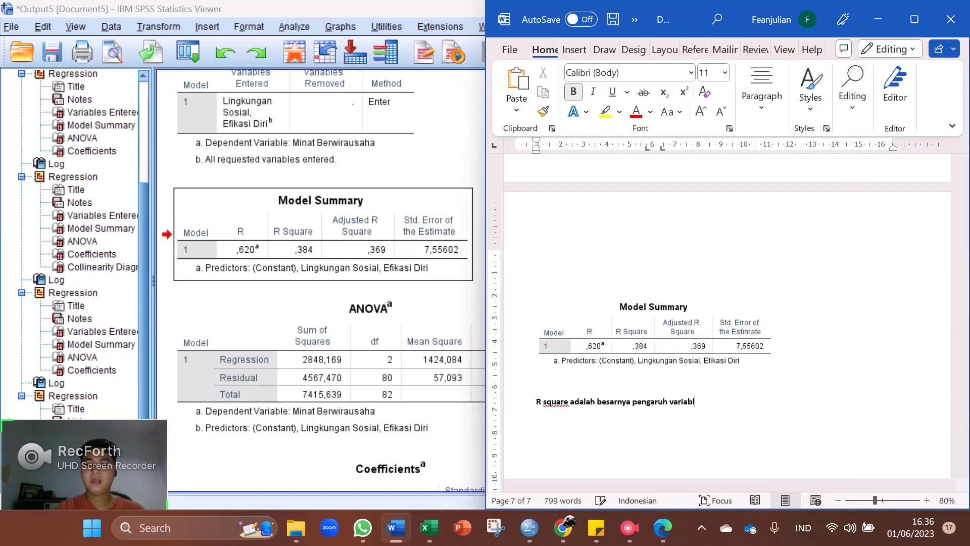
text(le x terh)
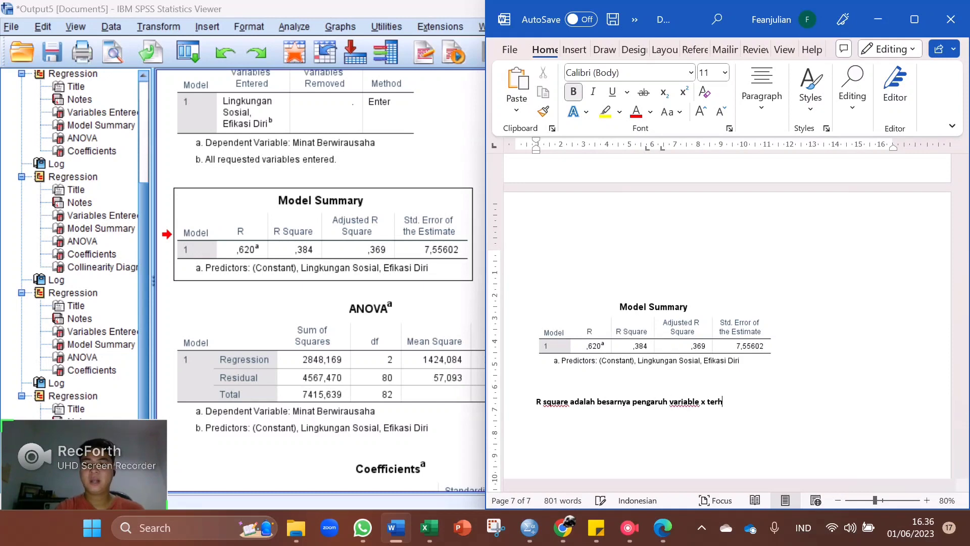
text(adap y secara )
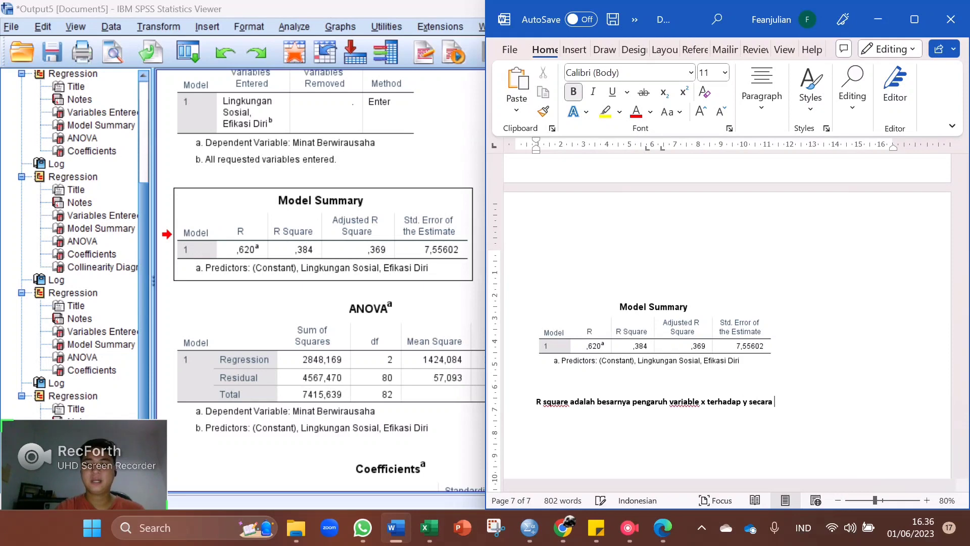
text(simultan)
key(Return)
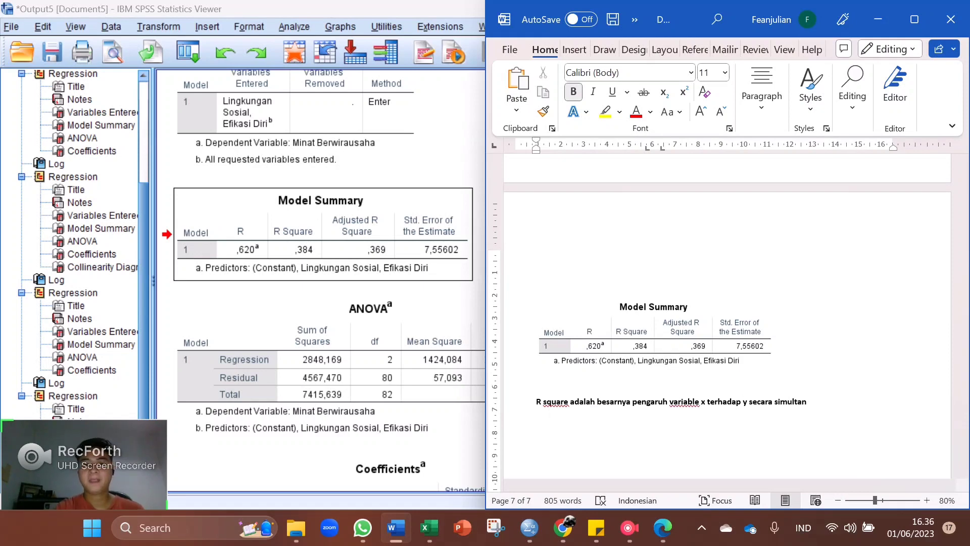
Write "R square = 0,384 atau dipersenkan menjadi 38,4%." below the R square definition.
text(R )
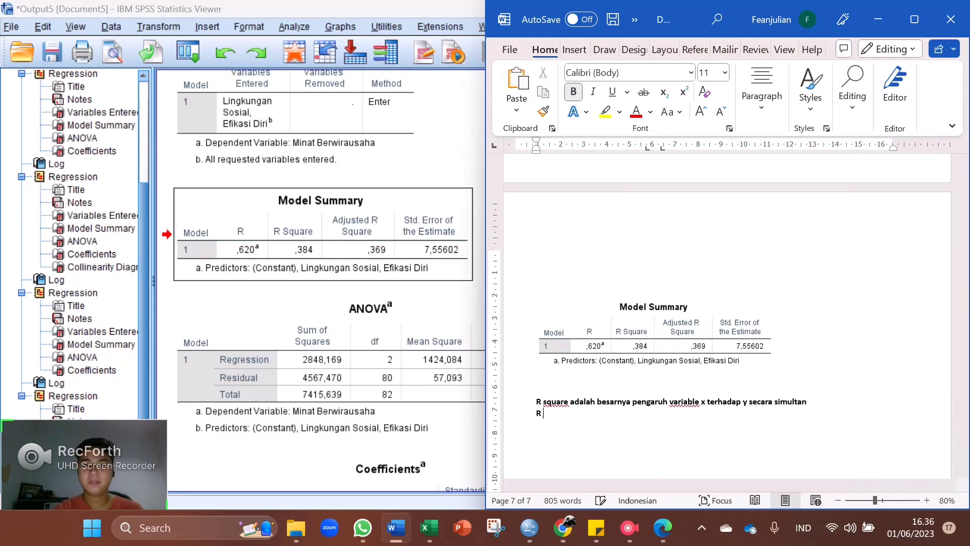
text(squer)
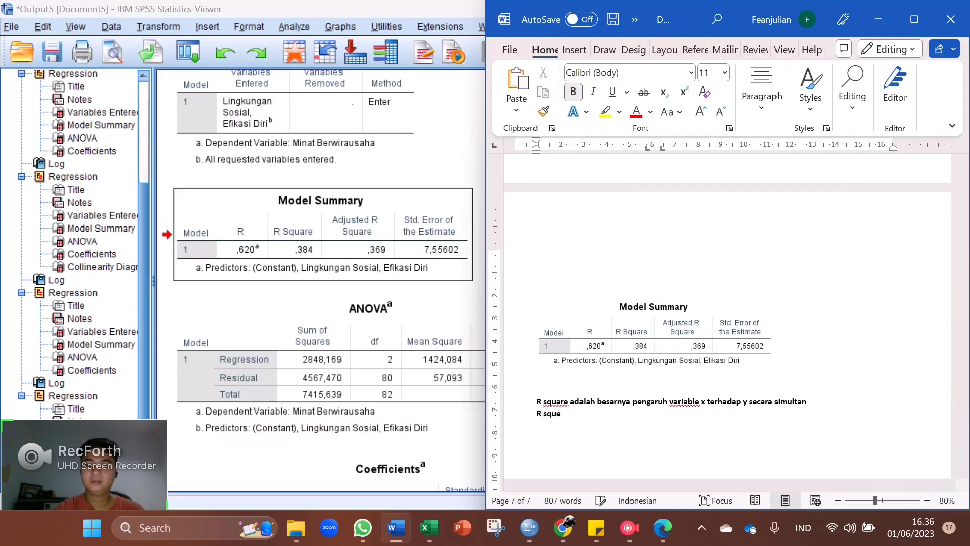
key(BackSpace)
key(BackSpace)
text(are =)
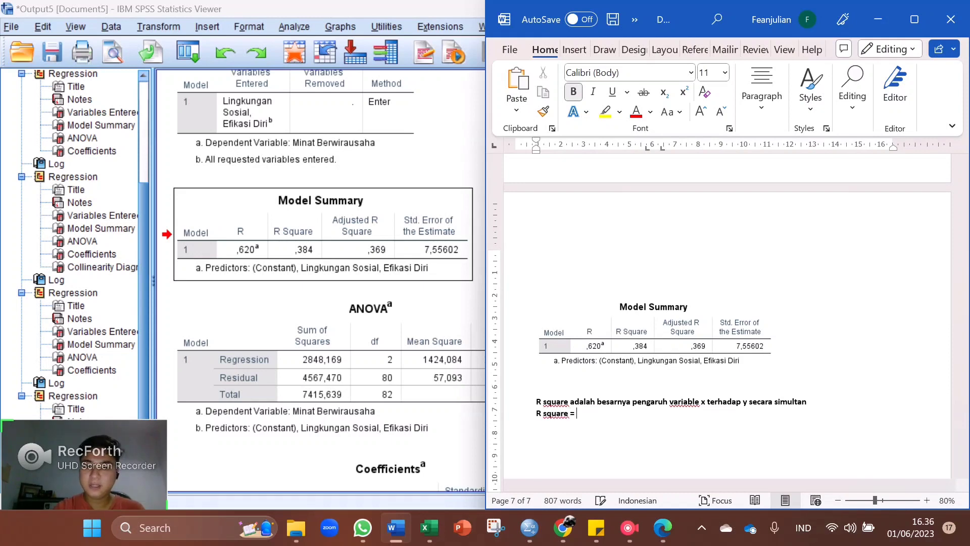
text( 0,384)
text(atau di)
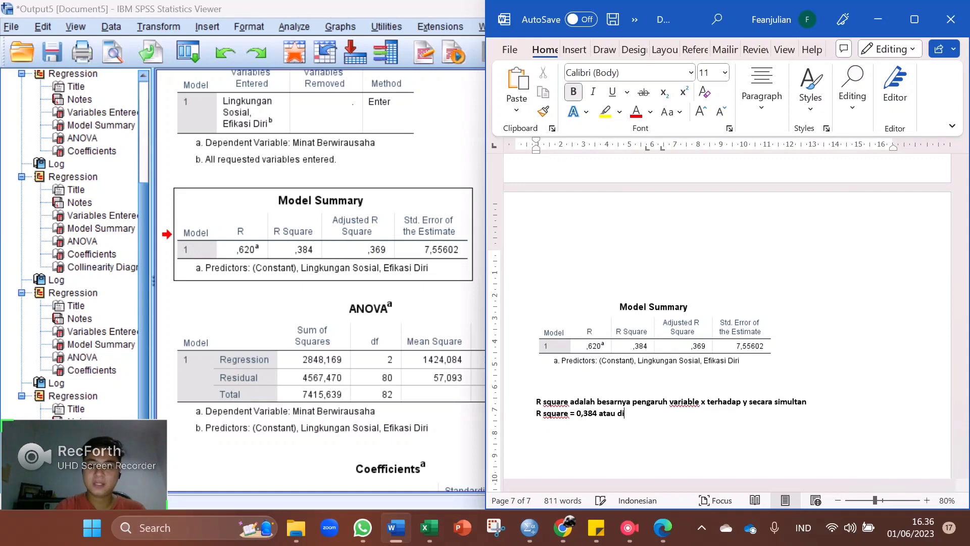
text(persen)
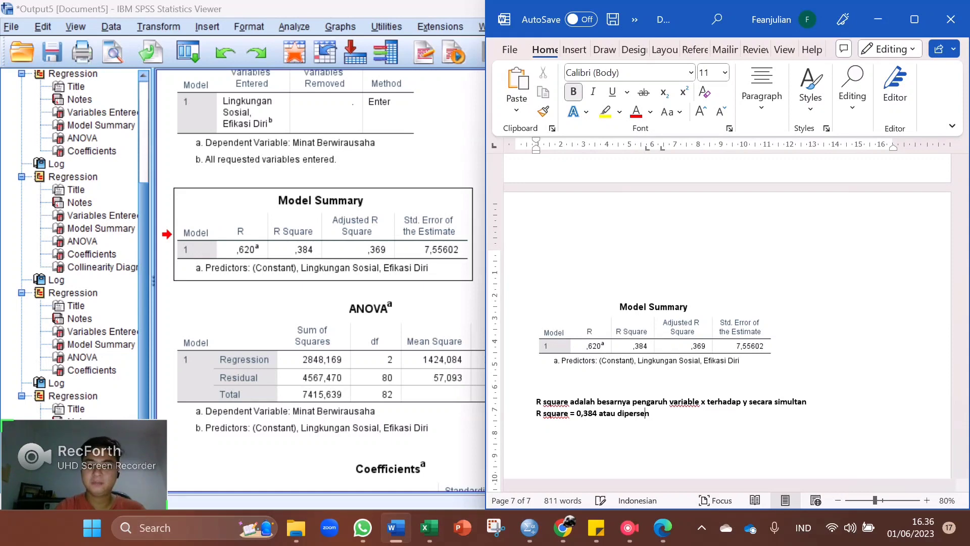
text(kan m)
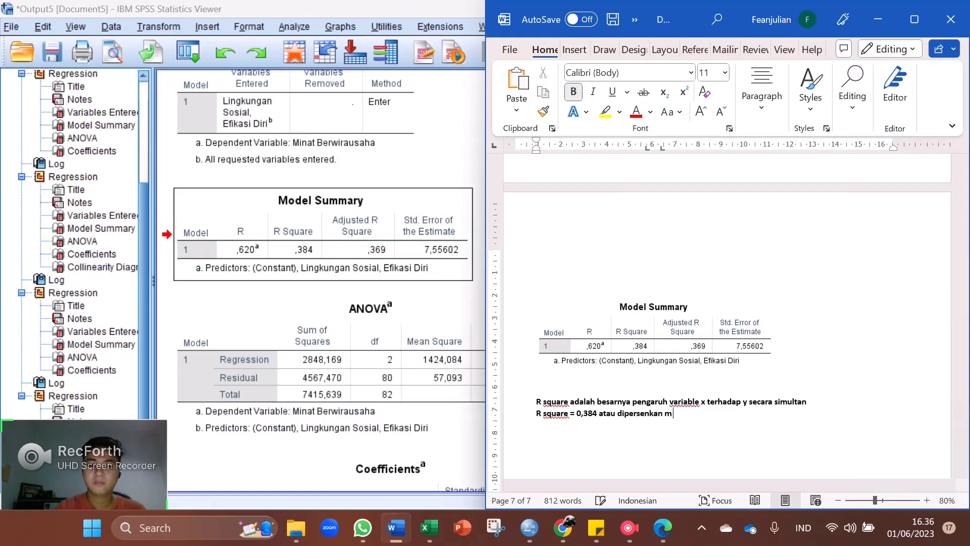
text(enjadi 38)
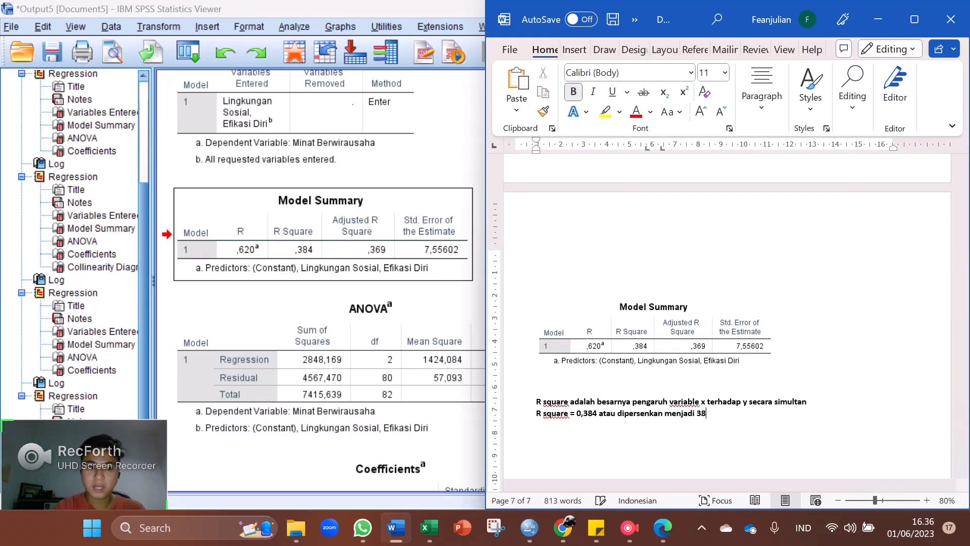
text(,4%)
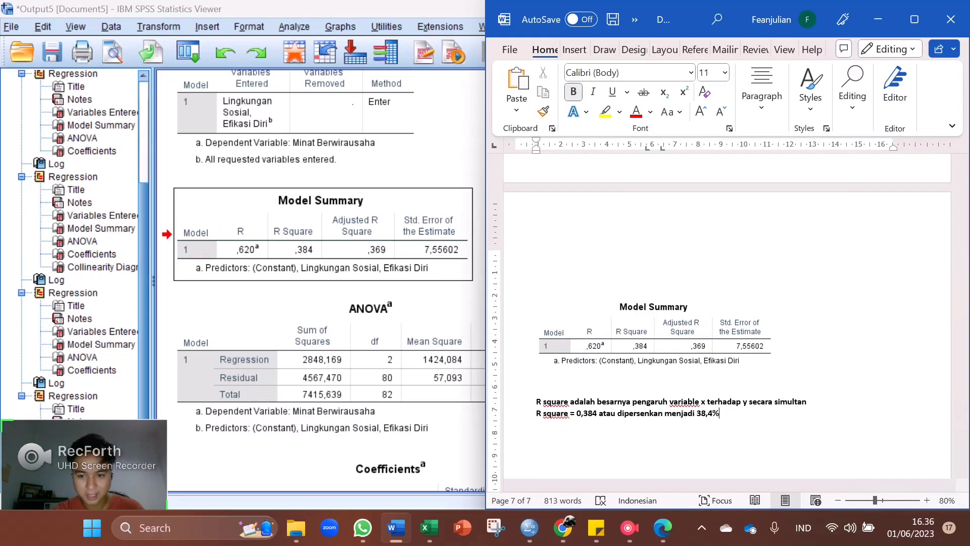
text(.)
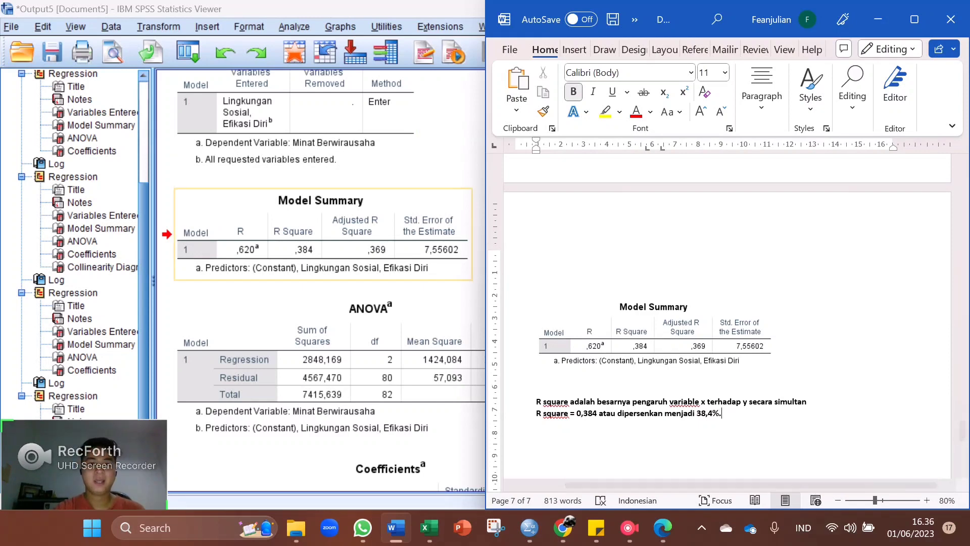
Switch to the SPSS output and copy the Coefficients table located below the ANOVA table.
scroll(324, 283, down, 3)
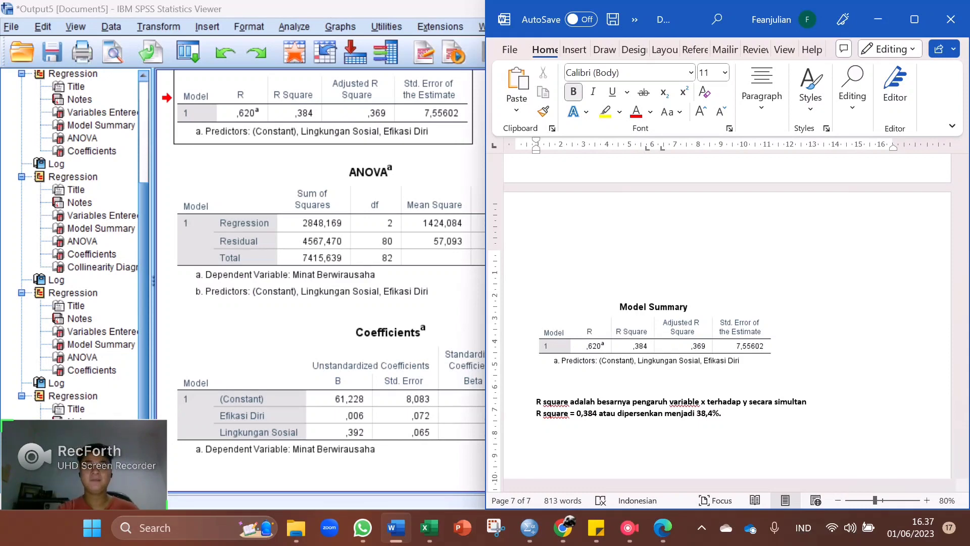
key(alt+Tab)
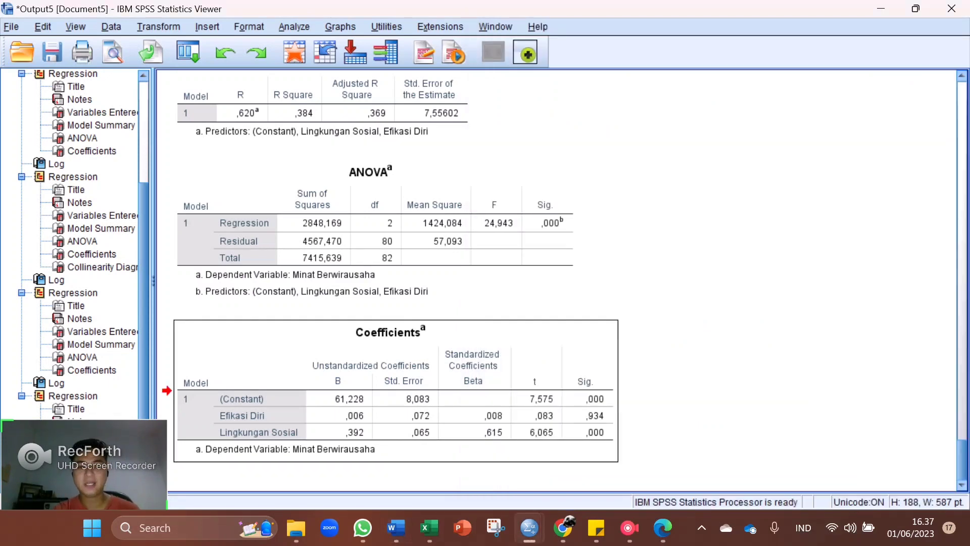
right_click(419, 361)
mouse_move(444, 407)
click(566, 448)
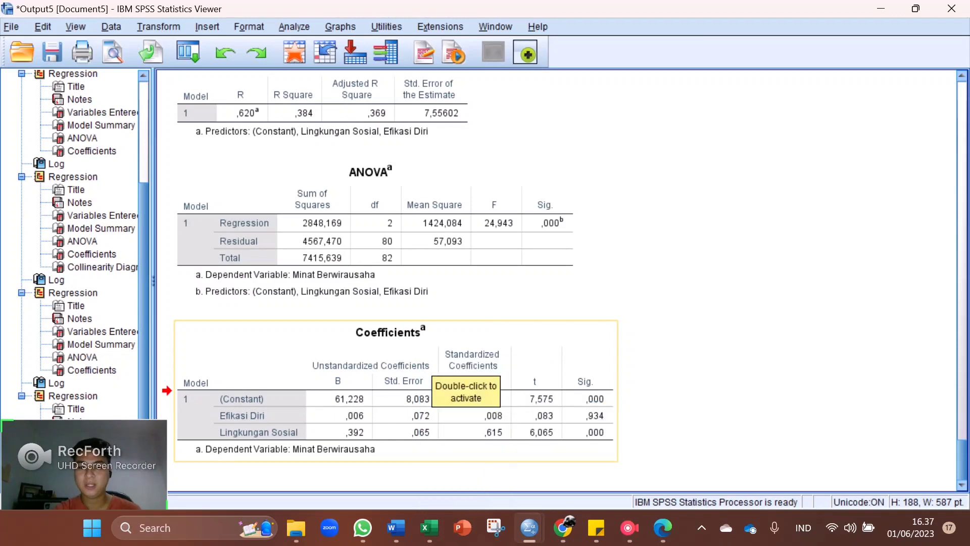
Paste the Coefficients table into the Word document below the R square text and start a new line beneath it.
key(alt+Tab)
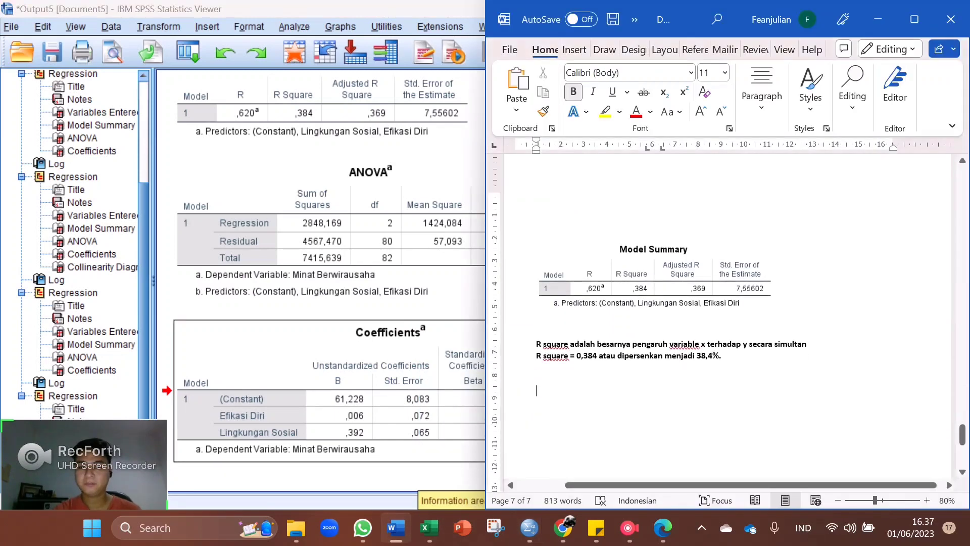
right_click(608, 398)
click(689, 193)
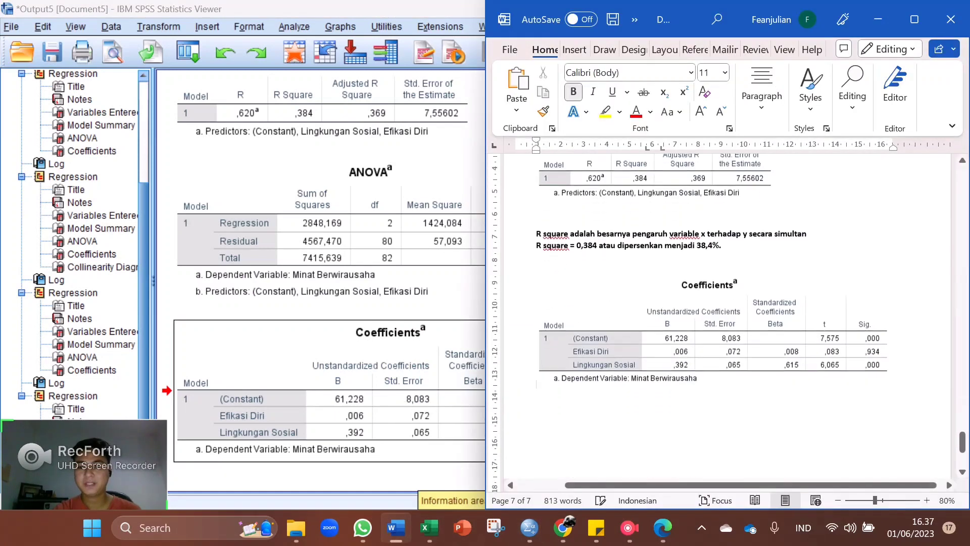
scroll(713, 303, down, 3)
click(714, 253)
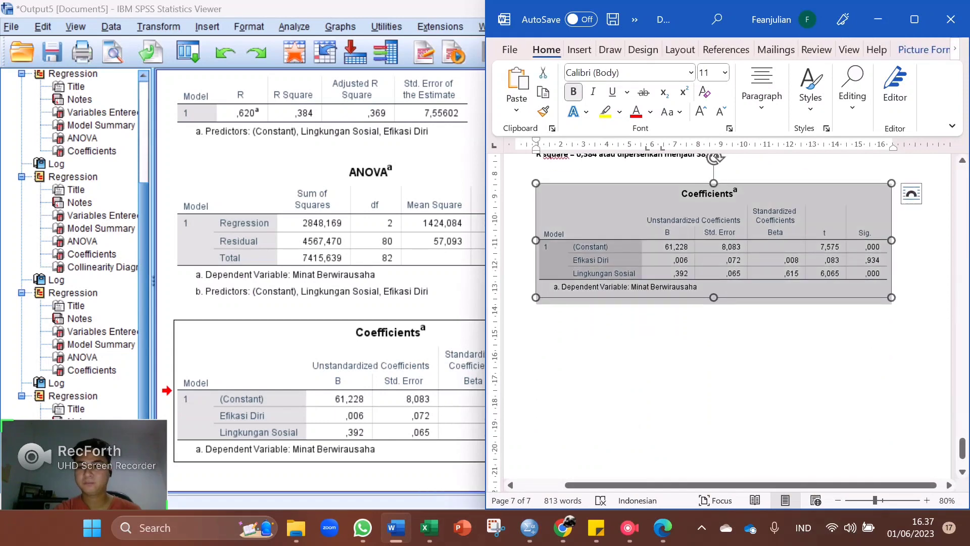
click(892, 295)
key(Return)
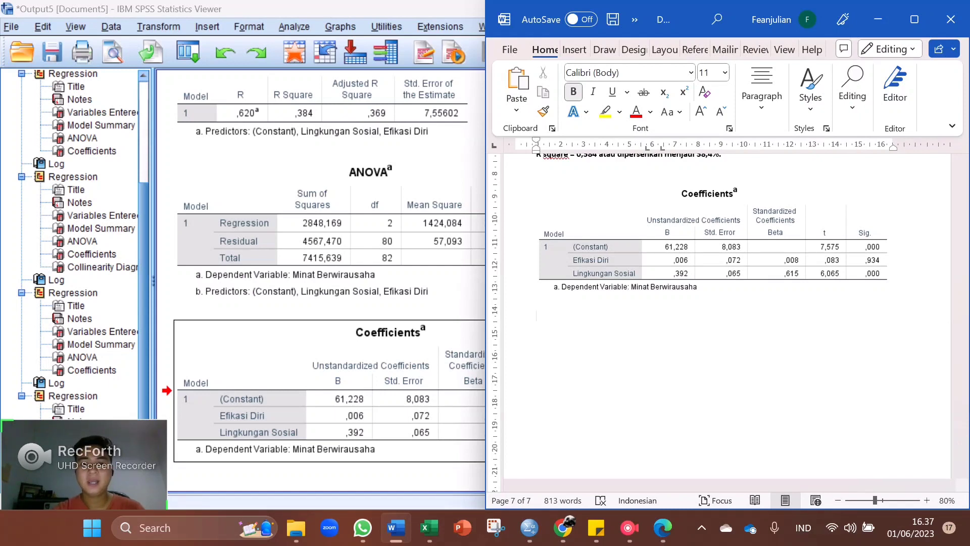
Write the regression equation "Y = 61,228 + 0,006 X1 + 0,392 X2" below the Coefficients table.
text(Y)
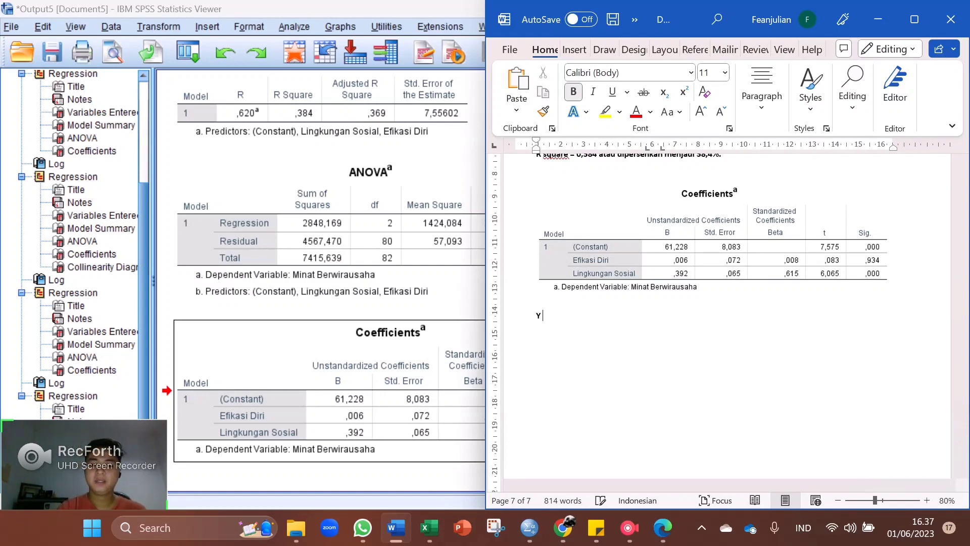
text( =)
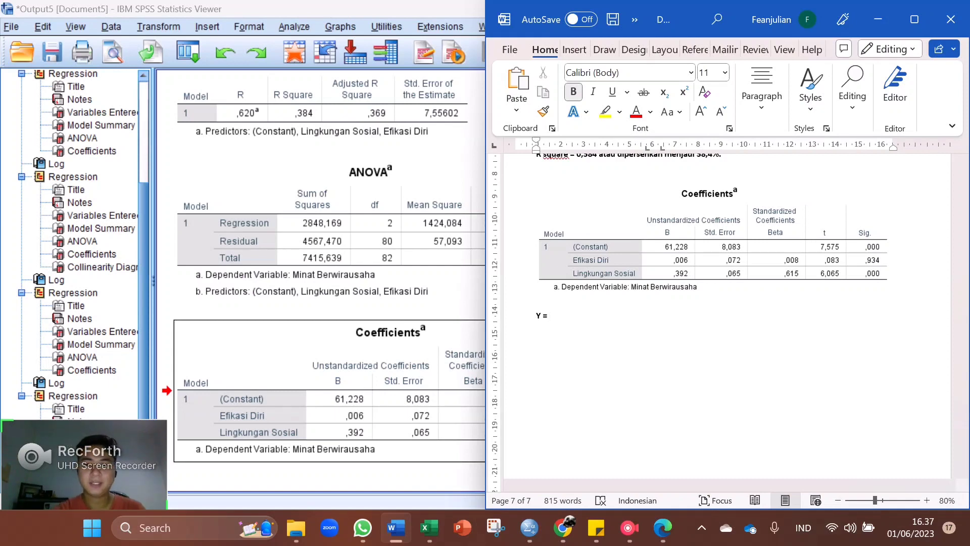
text(61)
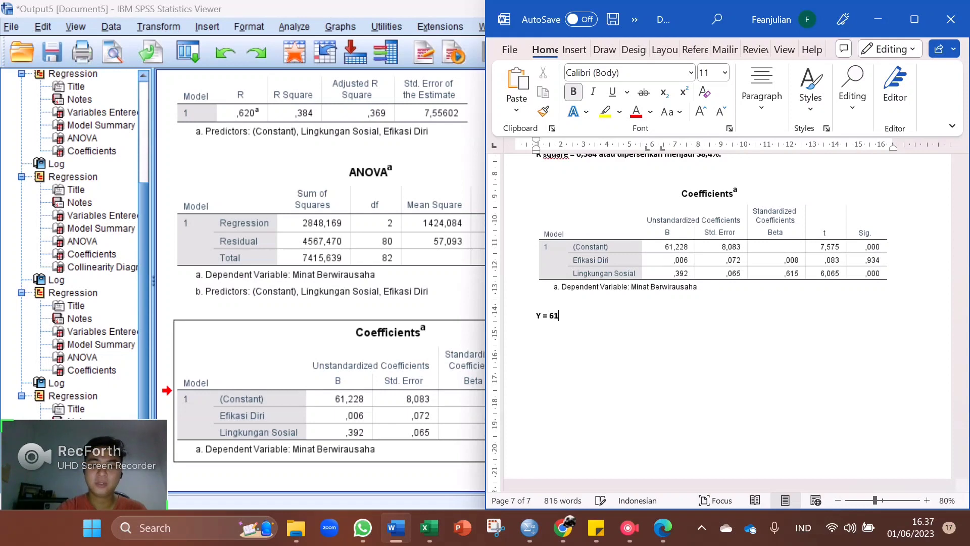
text(,228 )
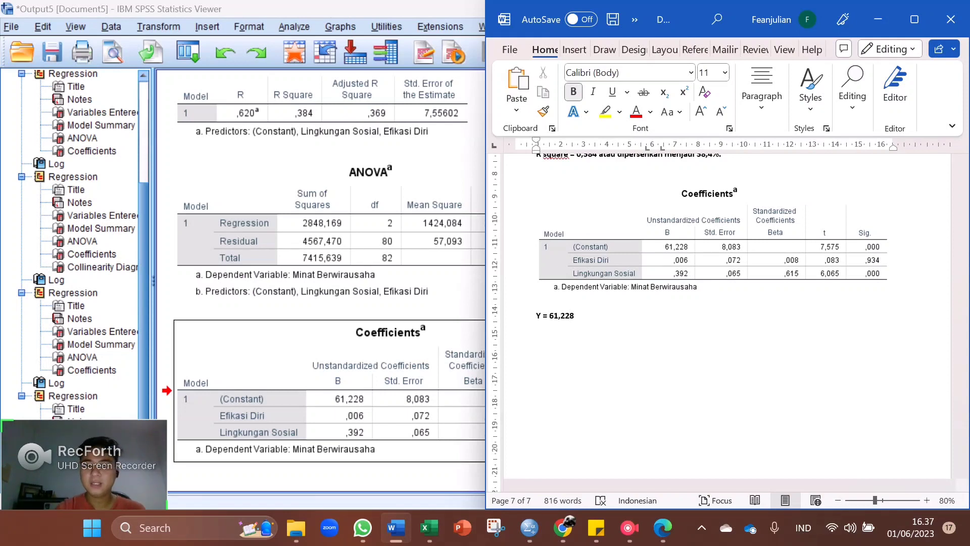
text(+ 0,0)
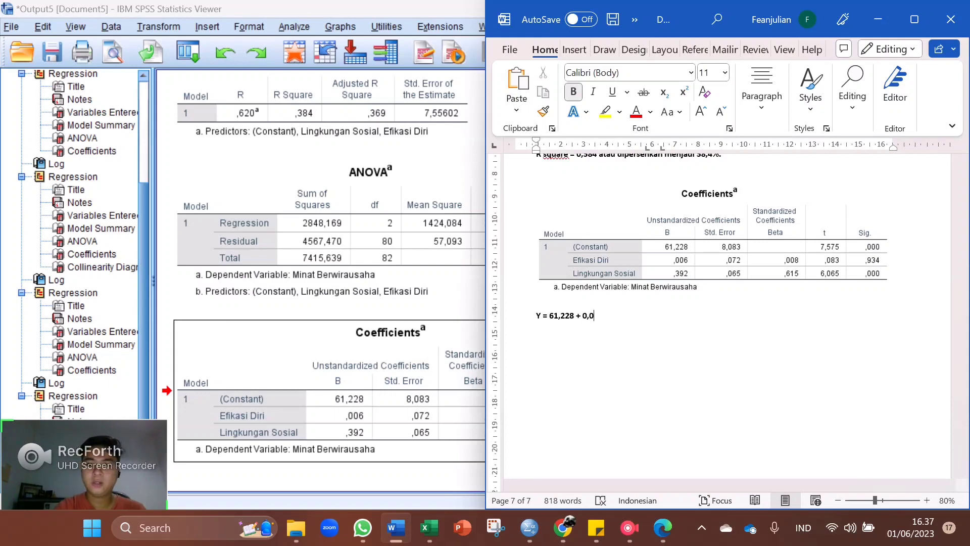
text(06X1)
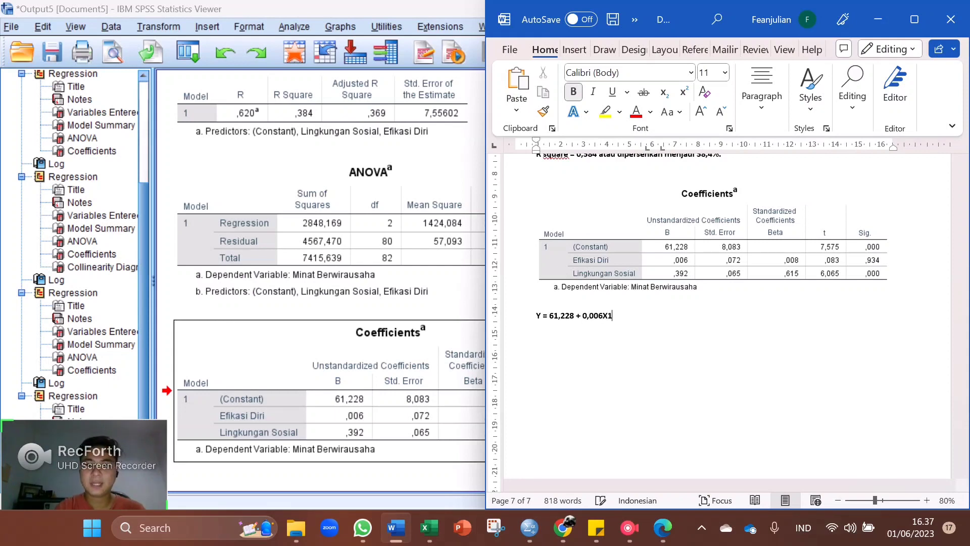
key(BackSpace)
key(BackSpace)
text(X1 + 0,392)
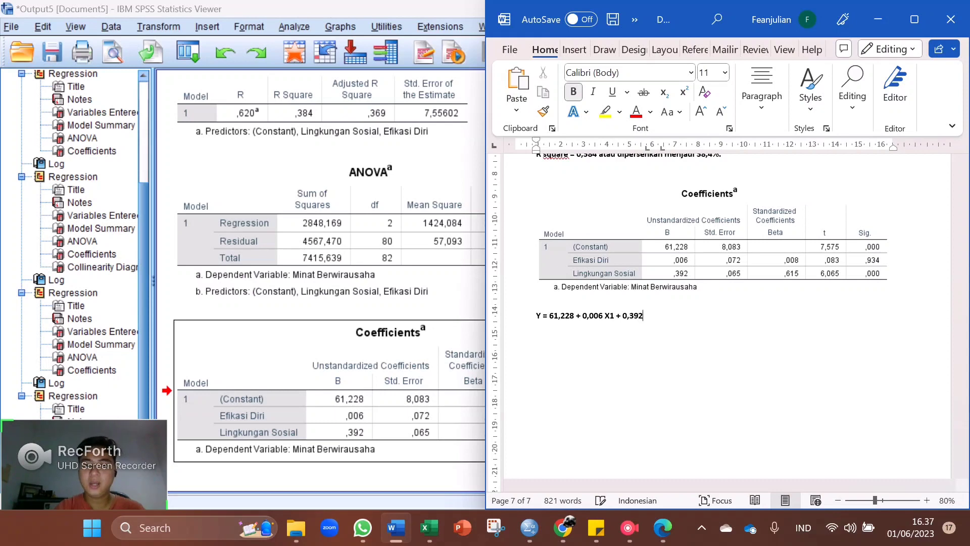
text( X2)
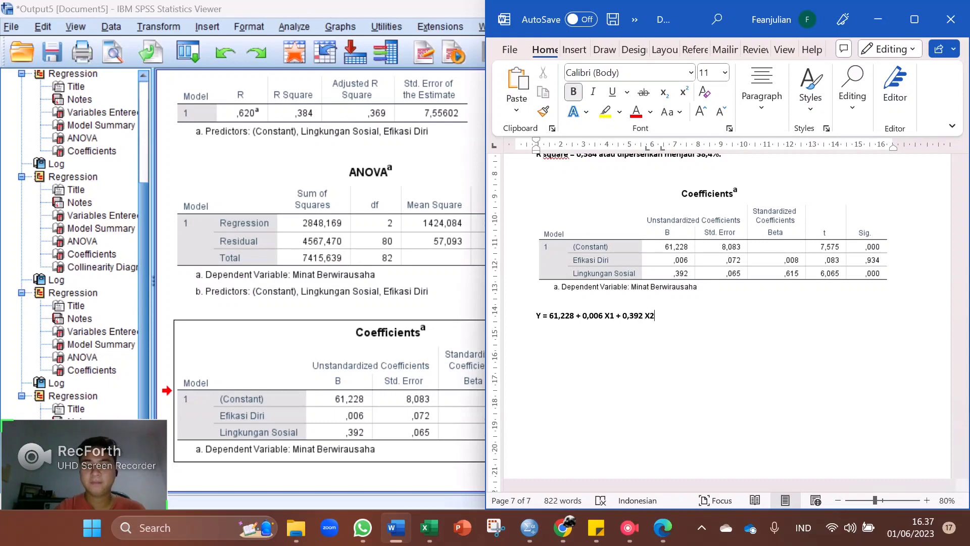